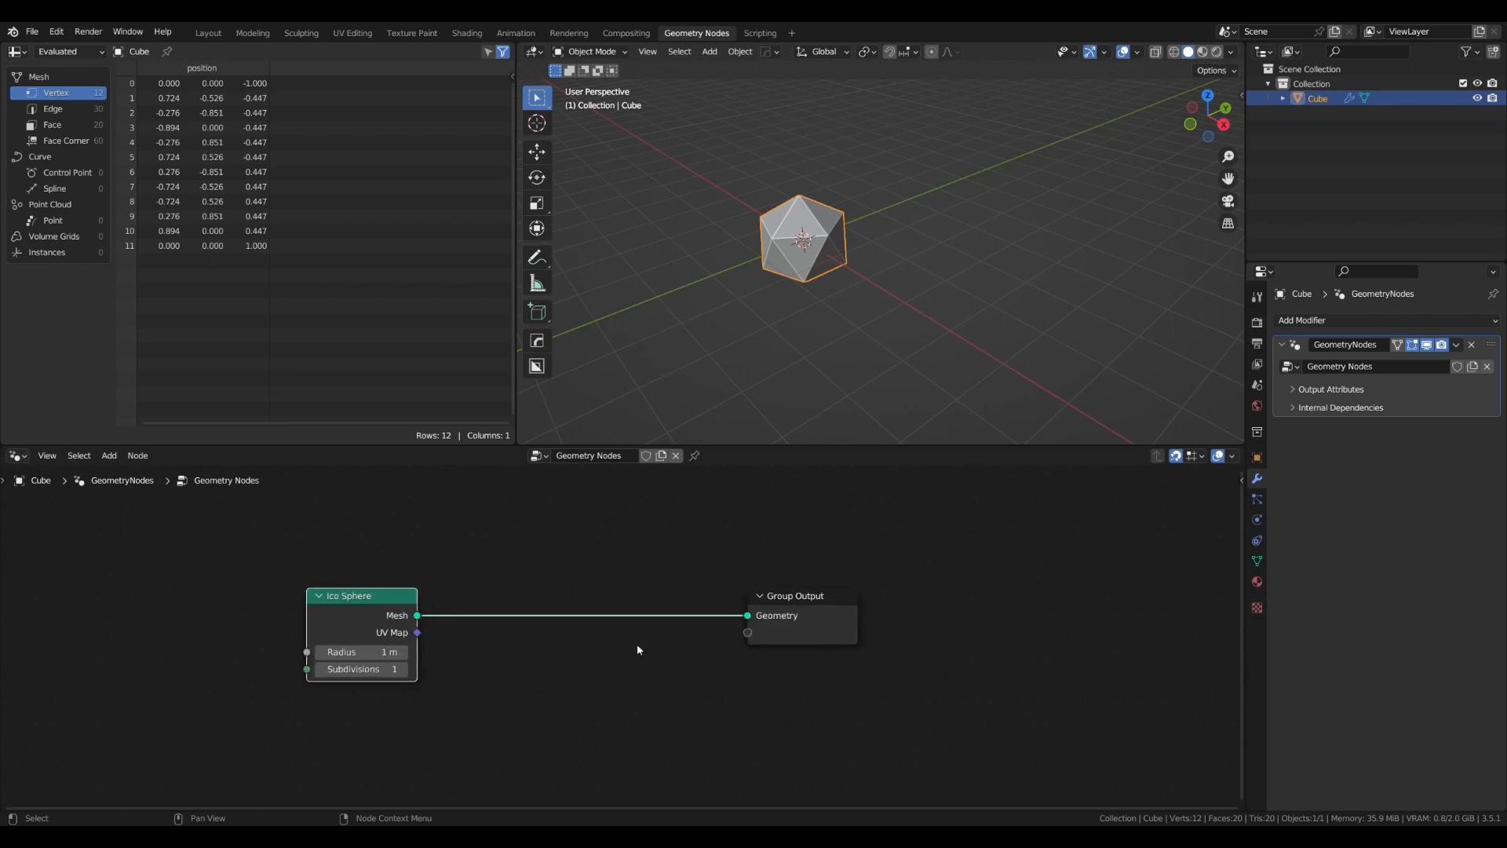
Move the Group Output node farther away from the Ico Sphere node to make room between them
{"action": "scroll", "coordinate": [547, 637], "scroll_direction": "down", "scroll_amount": 2}
{"action": "scroll", "coordinate": [701, 632], "scroll_direction": "down", "scroll_amount": 1}
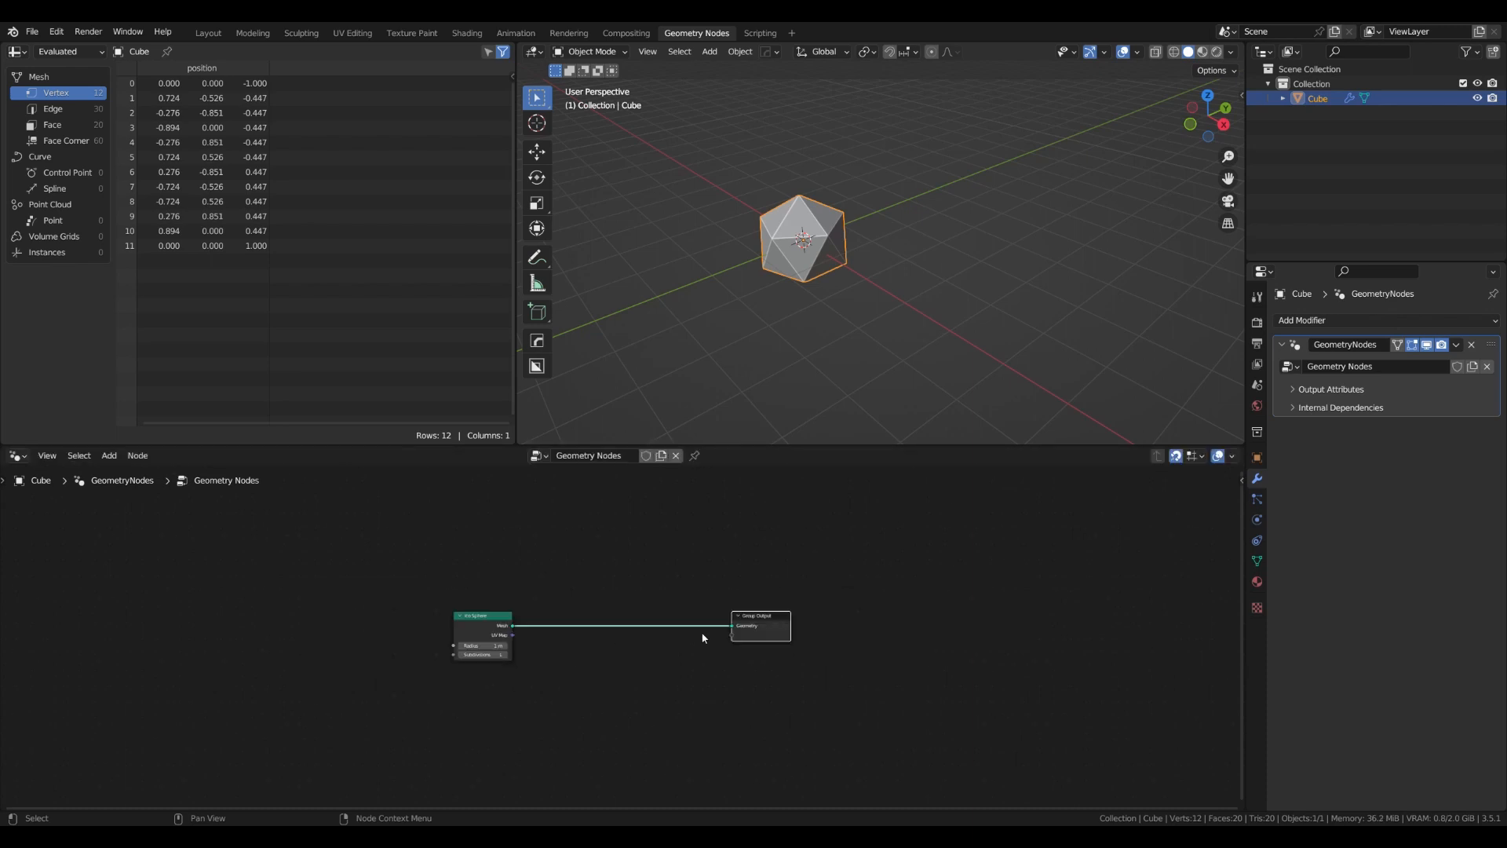
{"action": "scroll", "coordinate": [702, 638], "scroll_direction": "down", "scroll_amount": 1}
{"action": "middle_click_drag", "start_coordinate": [751, 631], "coordinate": [680, 676]}
{"action": "left_click_drag", "start_coordinate": [680, 677], "coordinate": [855, 677]}
Insert a Split Edges node on the link between the Ico Sphere and Group Output nodes
{"action": "scroll", "coordinate": [670, 644], "scroll_direction": "up", "scroll_amount": 2}
{"action": "middle_click_drag", "start_coordinate": [670, 644], "coordinate": [624, 579]}
{"action": "key", "text": "shift+a"}
{"action": "left_click", "coordinate": [532, 511]}
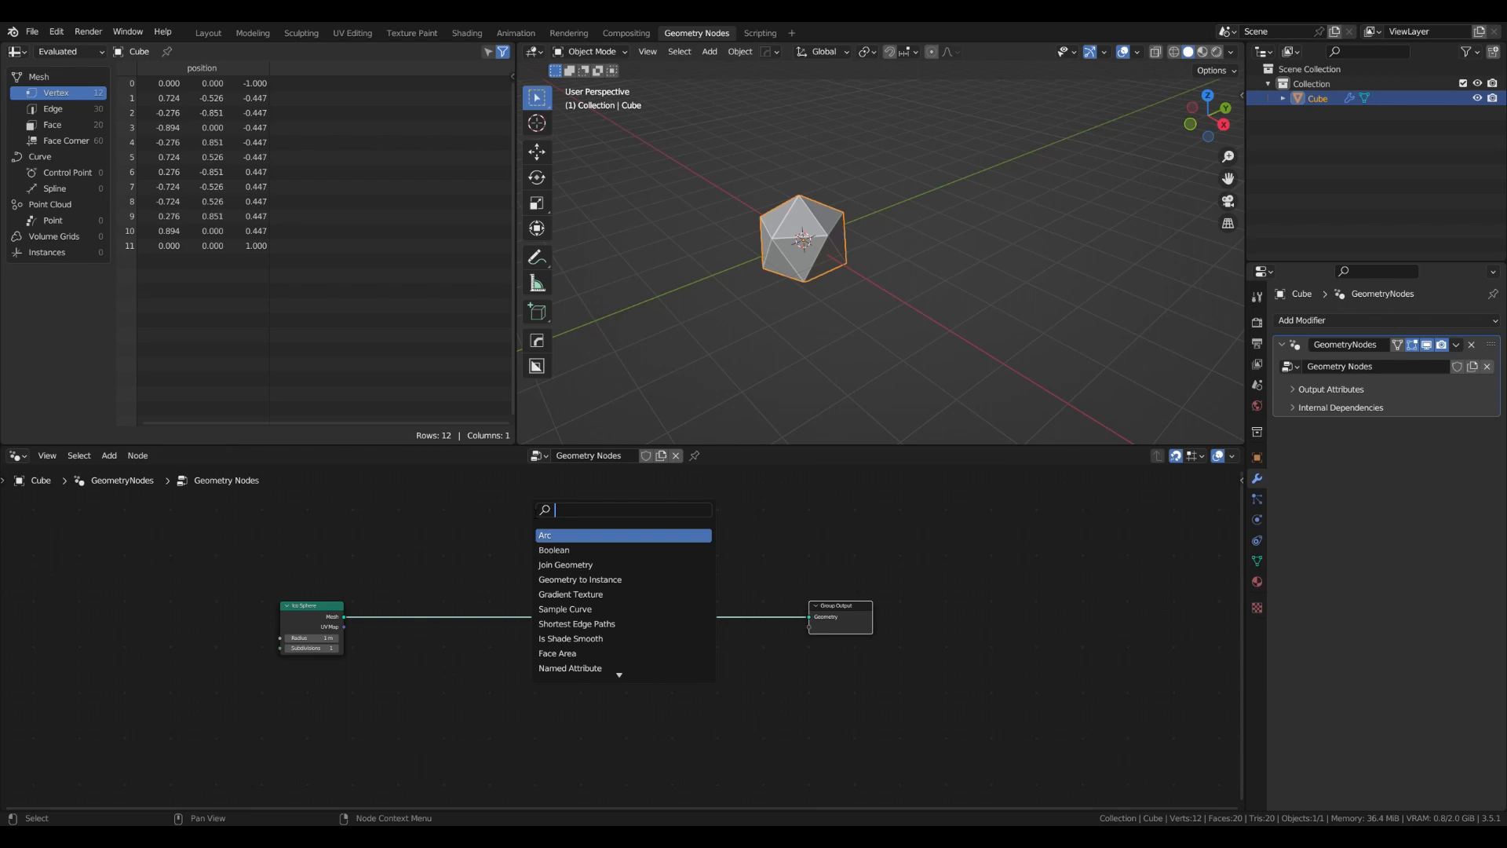
{"action": "type", "text": "split"}
{"action": "key", "text": "Return"}
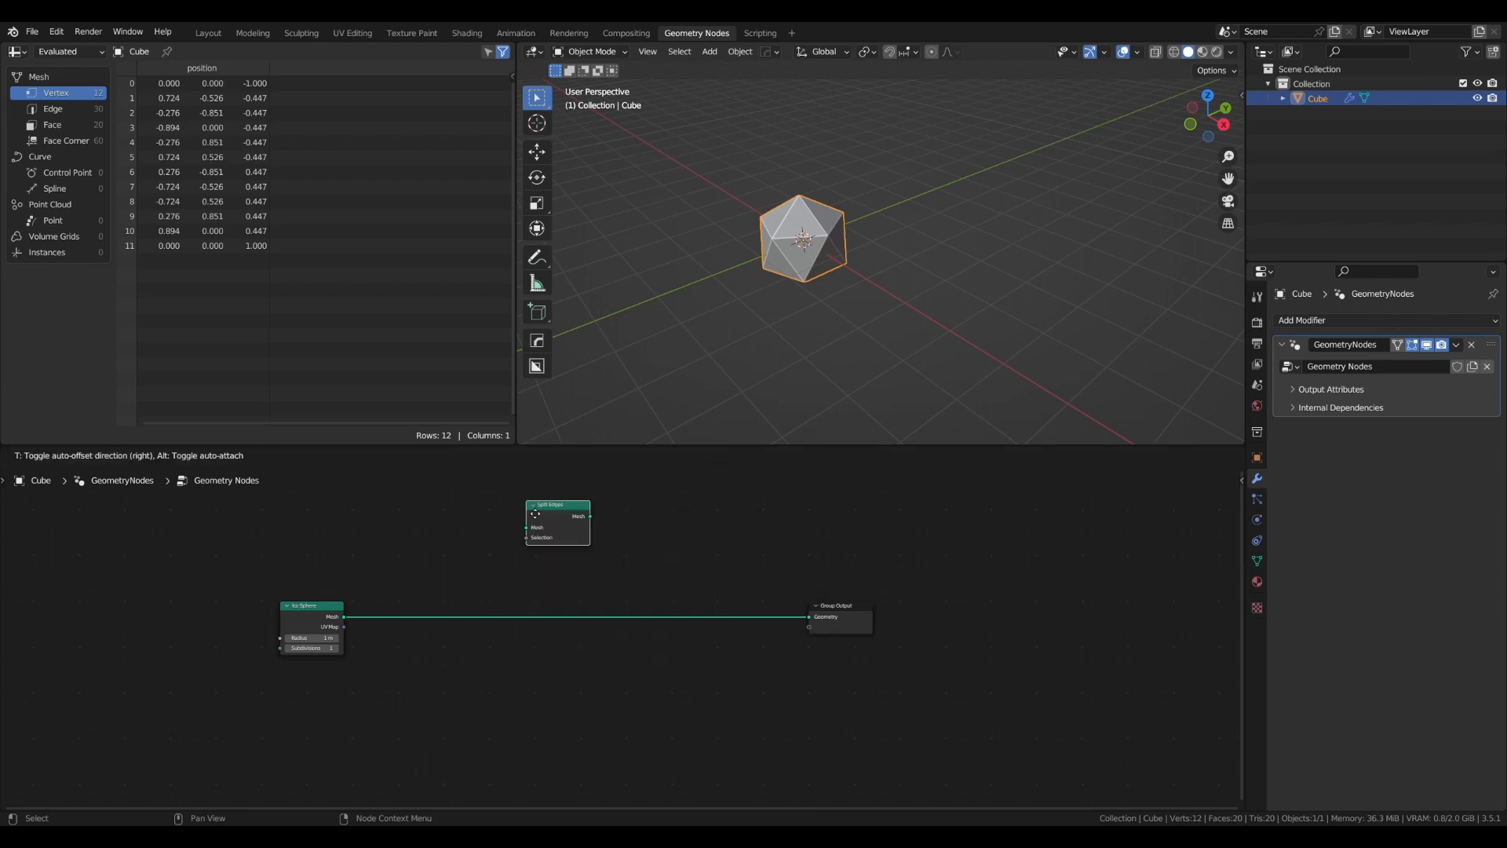
{"action": "left_click", "coordinate": [421, 615]}
Insert a Scale Elements node after Split Edges and set its scale to 0.810
{"action": "scroll", "coordinate": [587, 625], "scroll_direction": "up", "scroll_amount": 2}
{"action": "key", "text": "shift+a"}
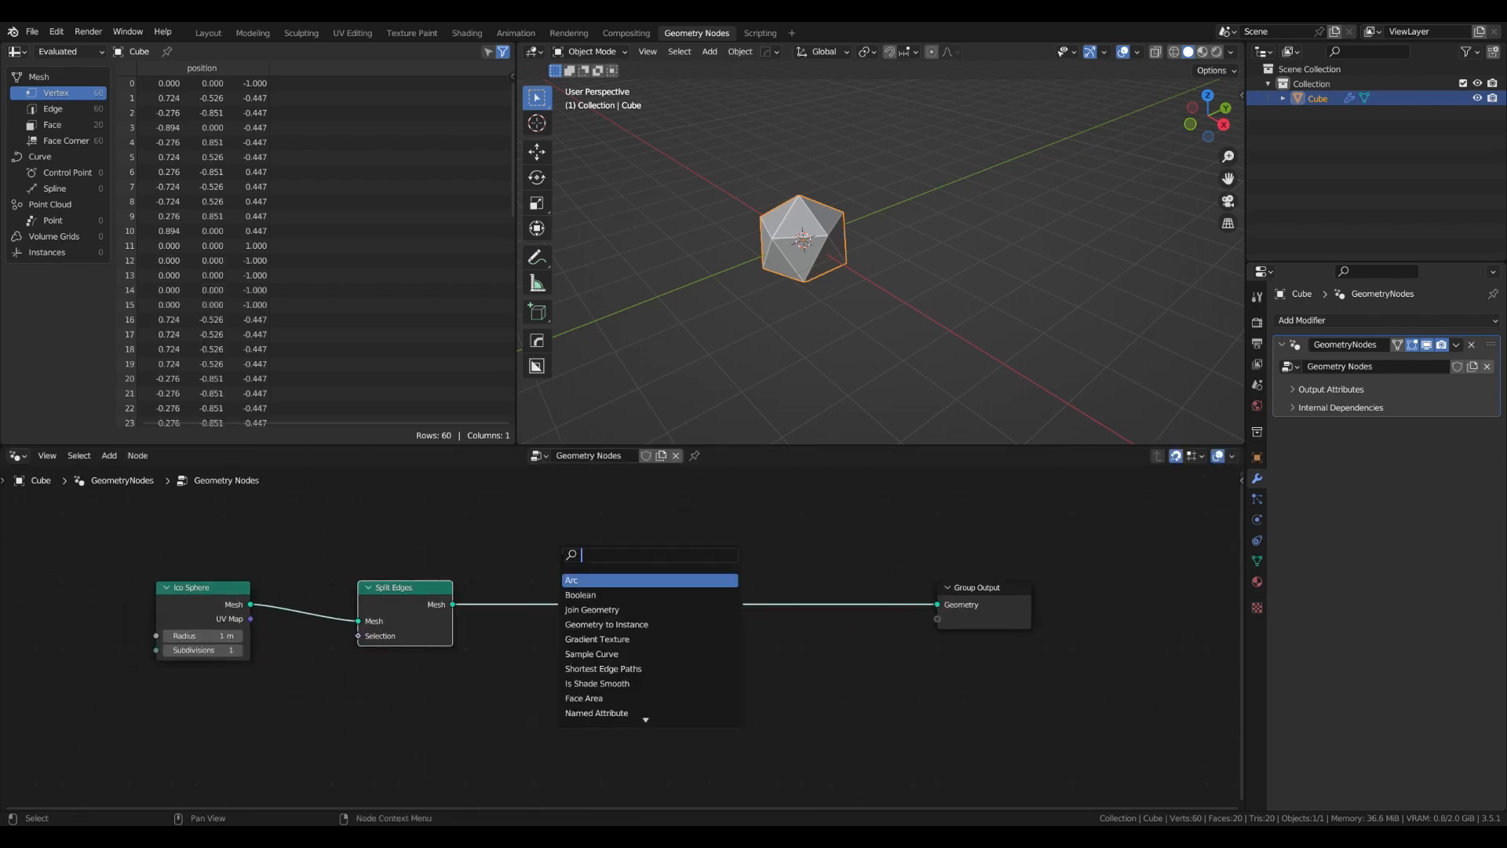
{"action": "type", "text": "scale"}
{"action": "key", "text": "Down"}
{"action": "key", "text": "Return"}
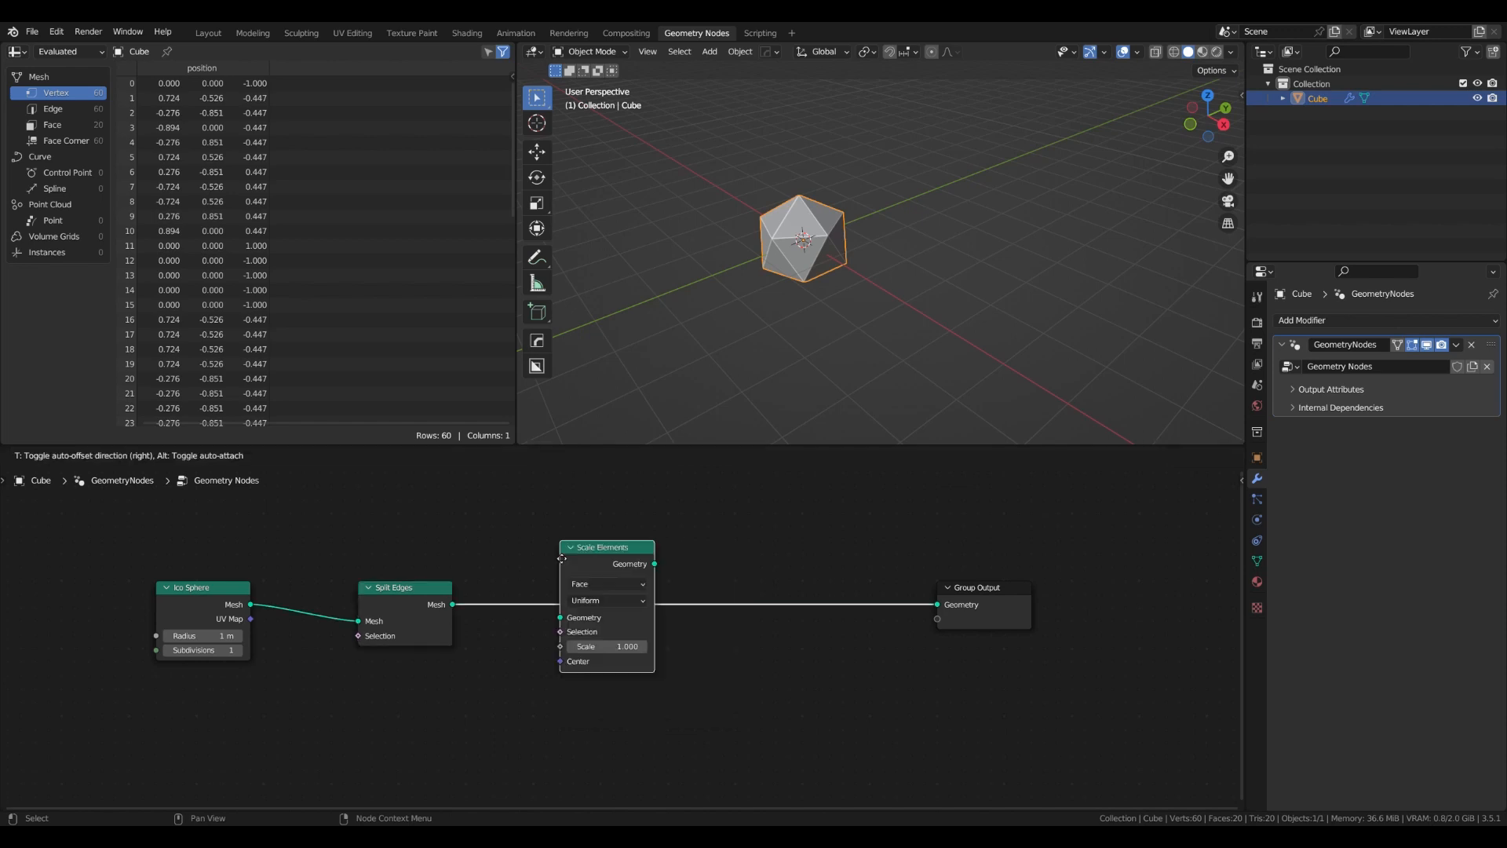
{"action": "left_click", "coordinate": [593, 608]}
{"action": "left_click_drag", "start_coordinate": [577, 687], "coordinate": [559, 687]}
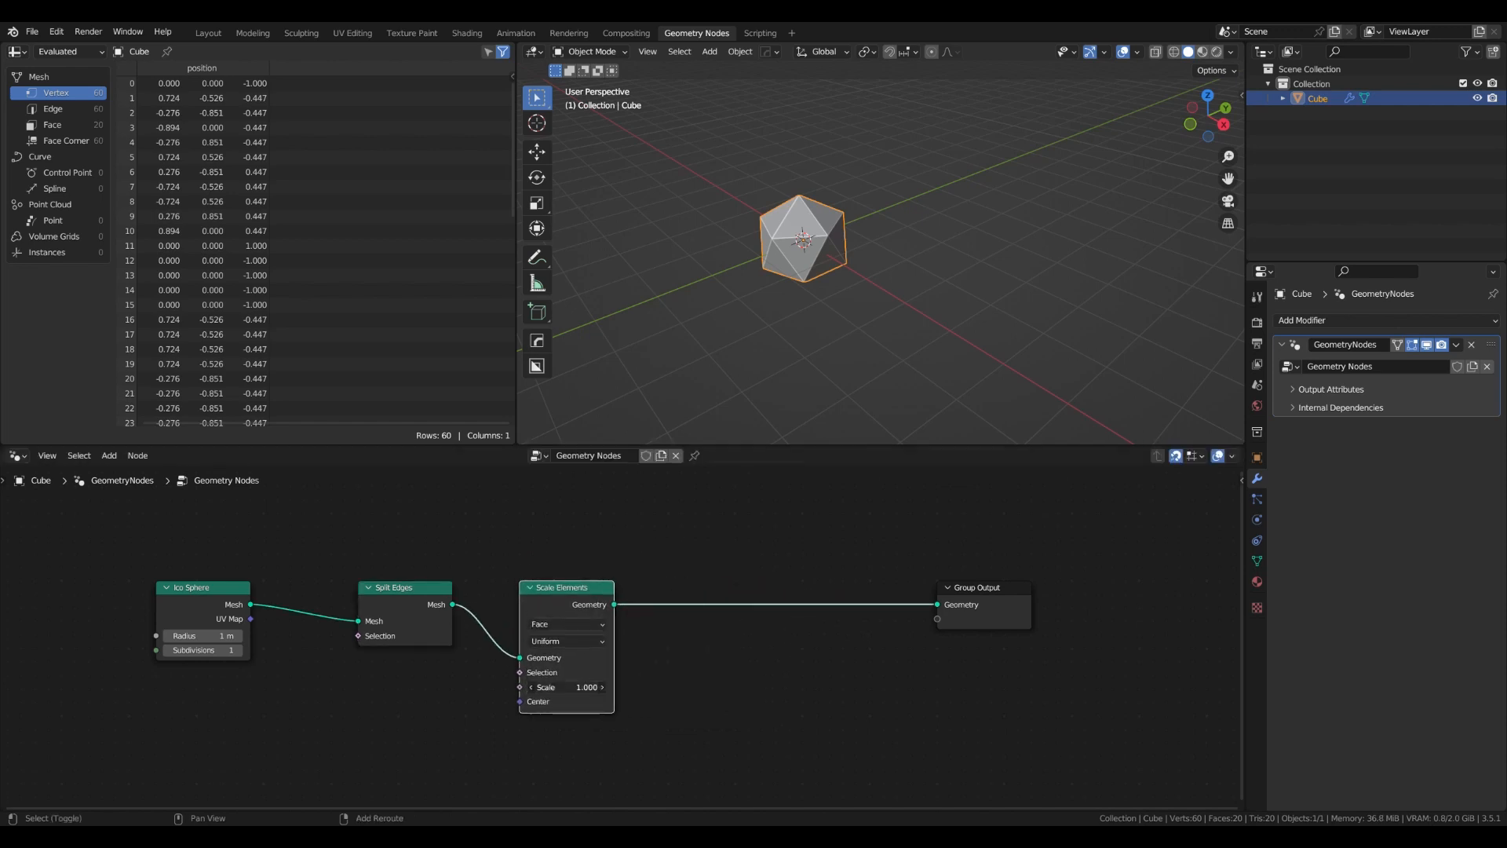
Insert a Subdivide Mesh node after Scale Elements and set its level to 3
{"action": "scroll", "coordinate": [680, 620], "scroll_direction": "down", "scroll_amount": 1}
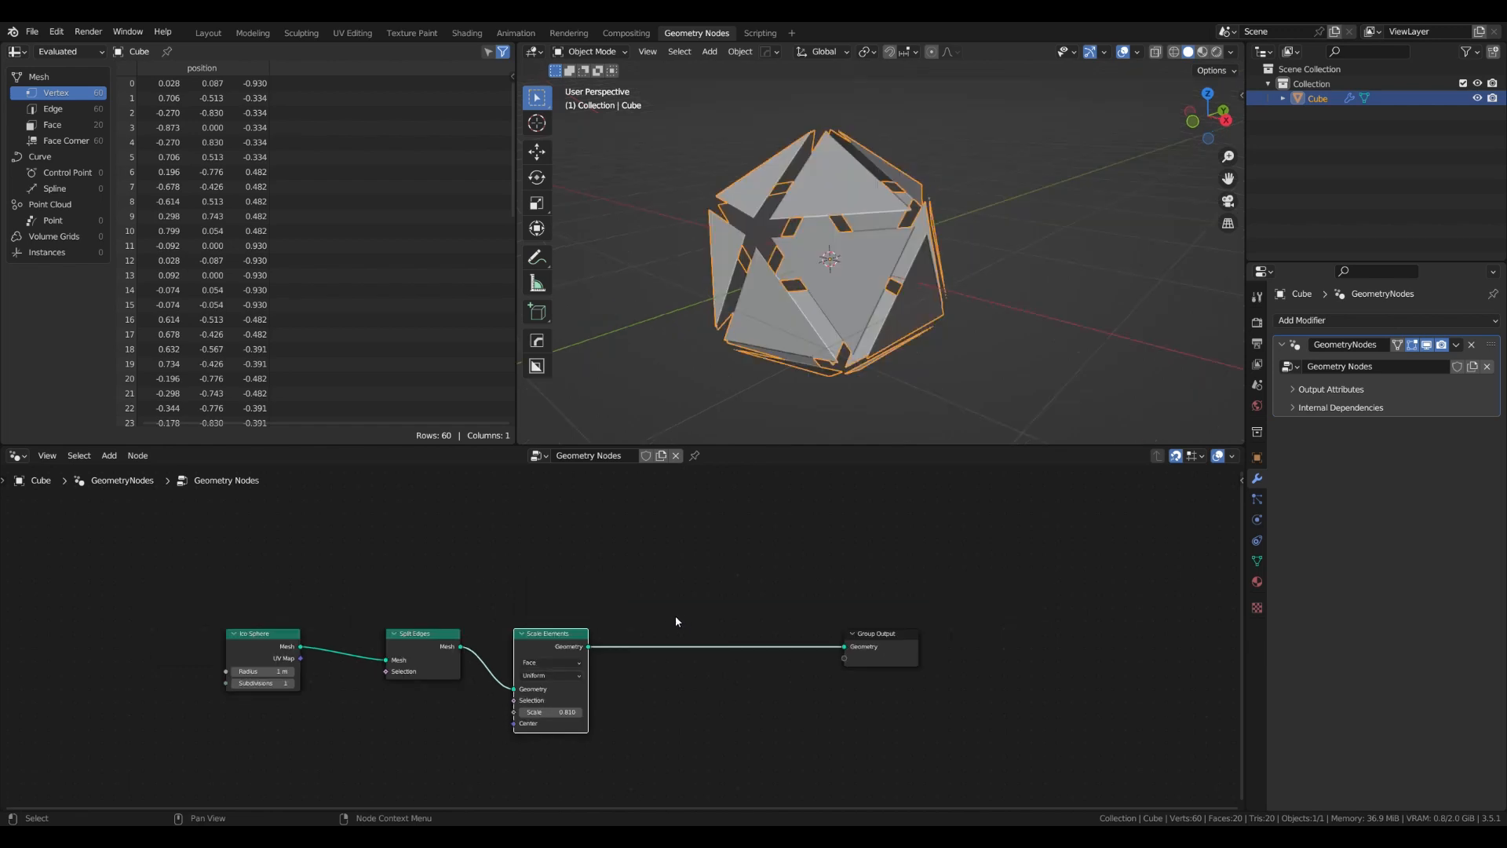
{"action": "key", "text": "shift+a"}
{"action": "type", "text": "sub"}
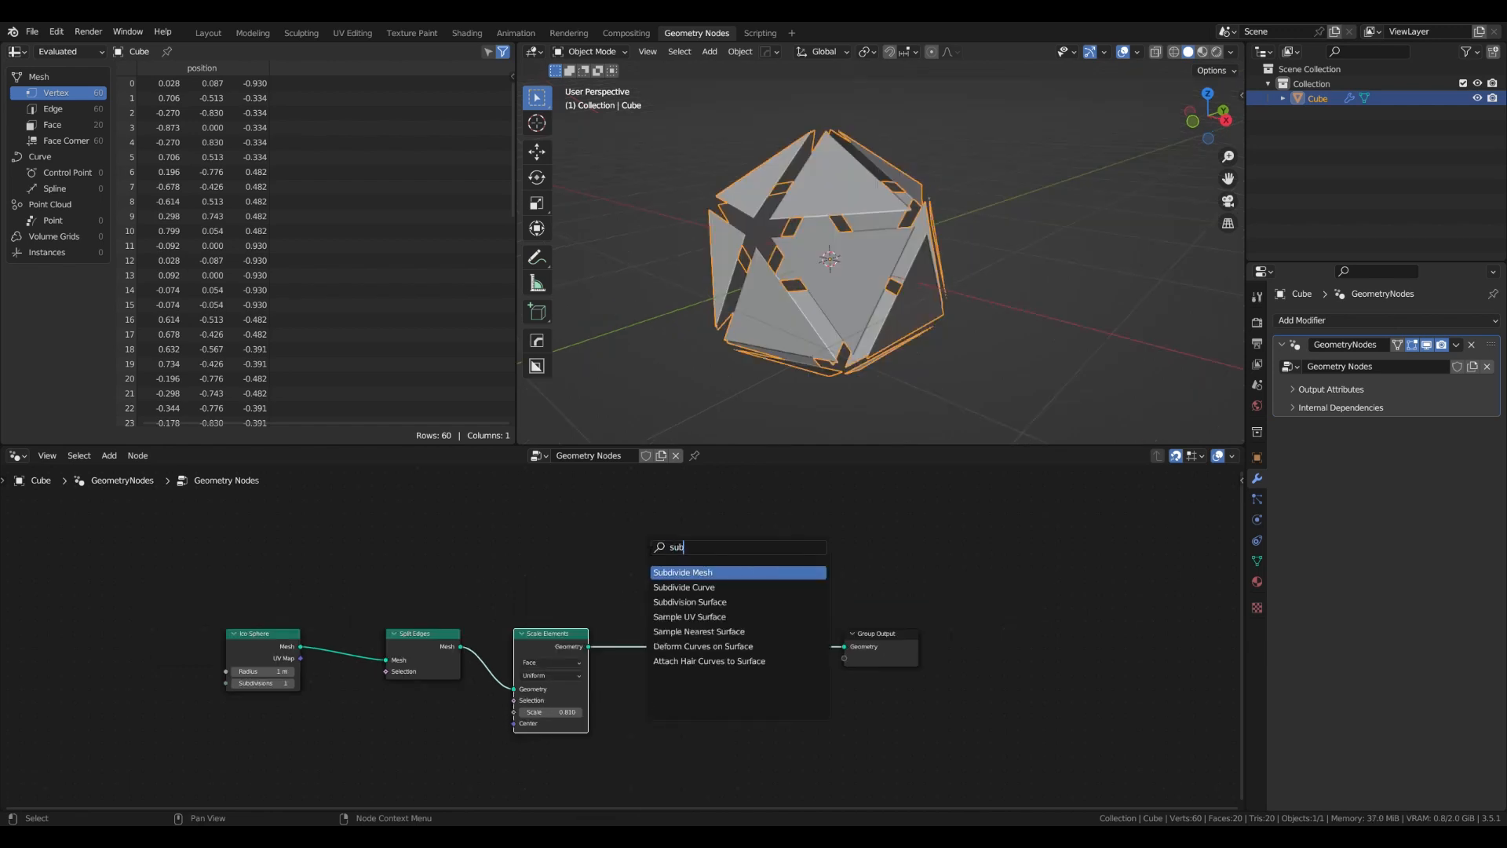
{"action": "key", "text": "Return"}
{"action": "left_click", "coordinate": [653, 631]}
{"action": "left_click_drag", "start_coordinate": [688, 671], "coordinate": [711, 671]}
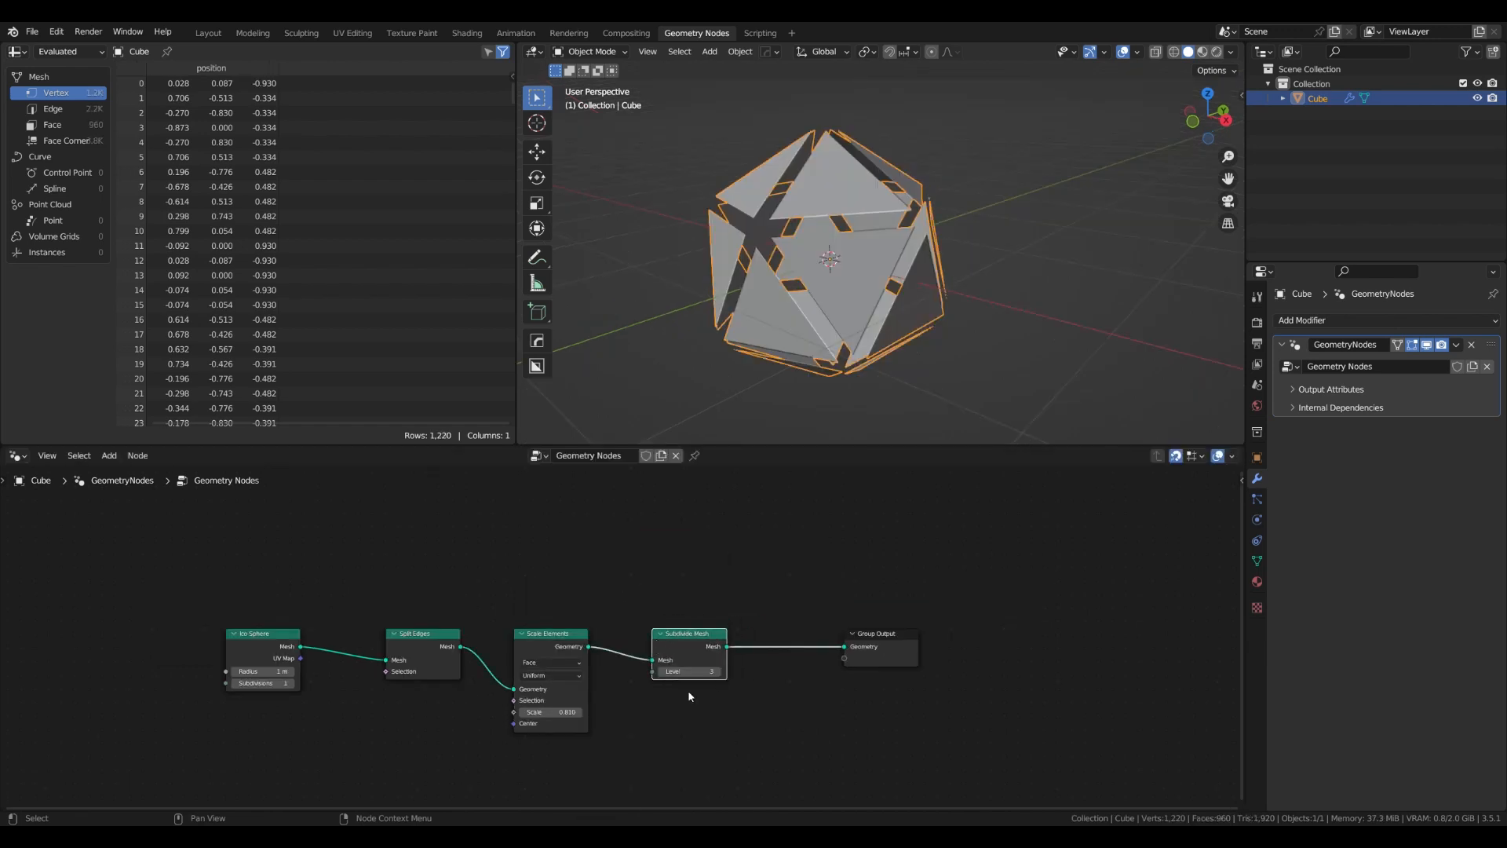
Move the Group Output node well away from the Subdivide Mesh node to free space for more nodes
{"action": "scroll", "coordinate": [689, 696], "scroll_direction": "up", "scroll_amount": 3}
{"action": "scroll", "coordinate": [583, 644], "scroll_direction": "down", "scroll_amount": 3}
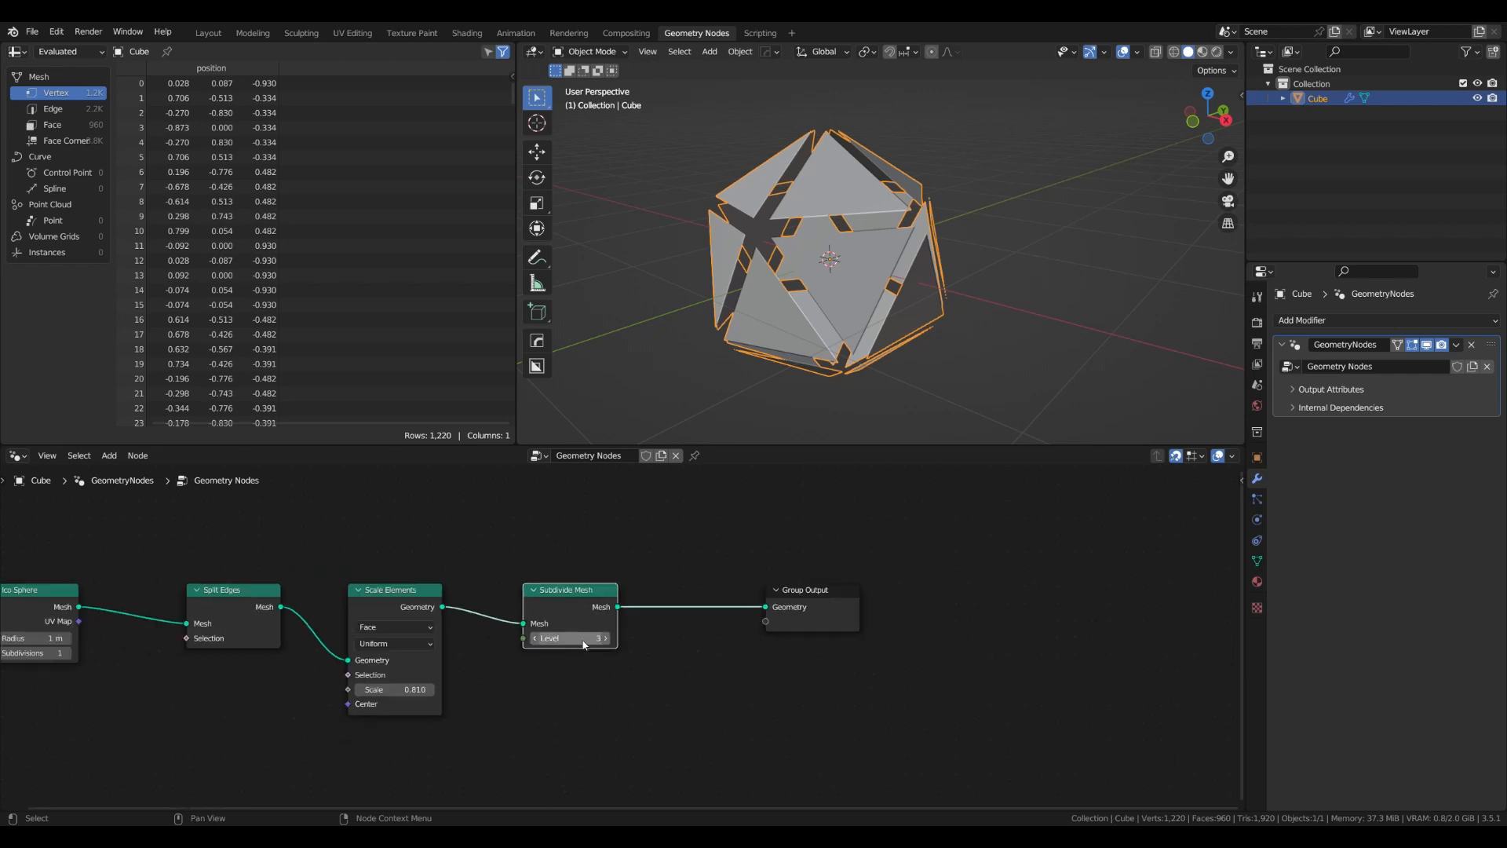
{"action": "left_click_drag", "start_coordinate": [793, 625], "coordinate": [1209, 625]}
Pull the Ico Sphere, Split Edges, Scale Elements and Subdivide Mesh nodes closer together horizontally into a compact, evenly spaced row
{"action": "scroll", "coordinate": [728, 561], "scroll_direction": "down", "scroll_amount": 2}
{"action": "scroll", "coordinate": [727, 560], "scroll_direction": "up", "scroll_amount": 3}
{"action": "middle_click_drag", "start_coordinate": [727, 560], "coordinate": [910, 572]}
{"action": "left_click_drag", "start_coordinate": [916, 544], "coordinate": [172, 700]}
{"action": "key", "text": "s"}
{"action": "key", "text": "x"}
{"action": "left_click", "coordinate": [941, 628]}
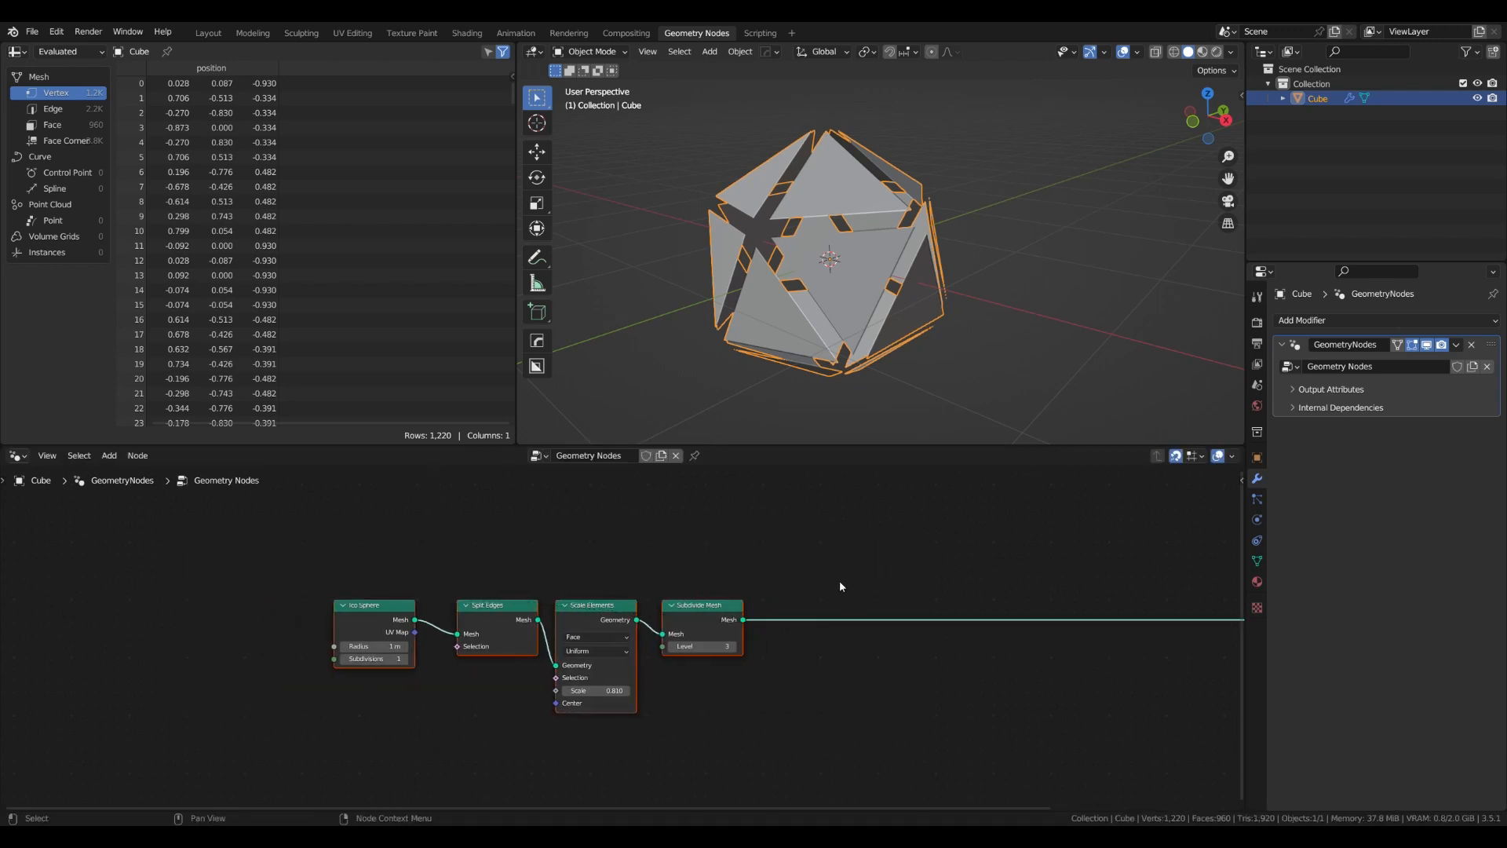
{"action": "left_click_drag", "start_coordinate": [833, 574], "coordinate": [471, 683]}
{"action": "left_click_drag", "start_coordinate": [519, 636], "coordinate": [501, 637]}
{"action": "scroll", "coordinate": [811, 526], "scroll_direction": "up", "scroll_amount": 1}
{"action": "left_click", "coordinate": [812, 525]}
Insert an Extrude Mesh node between Subdivide Mesh and Group Output
{"action": "middle_click_drag", "start_coordinate": [890, 539], "coordinate": [782, 578]}
{"action": "scroll", "coordinate": [812, 526], "scroll_direction": "down", "scroll_amount": 3}
{"action": "scroll", "coordinate": [841, 604], "scroll_direction": "down", "scroll_amount": 3}
{"action": "key", "text": "shift+a"}
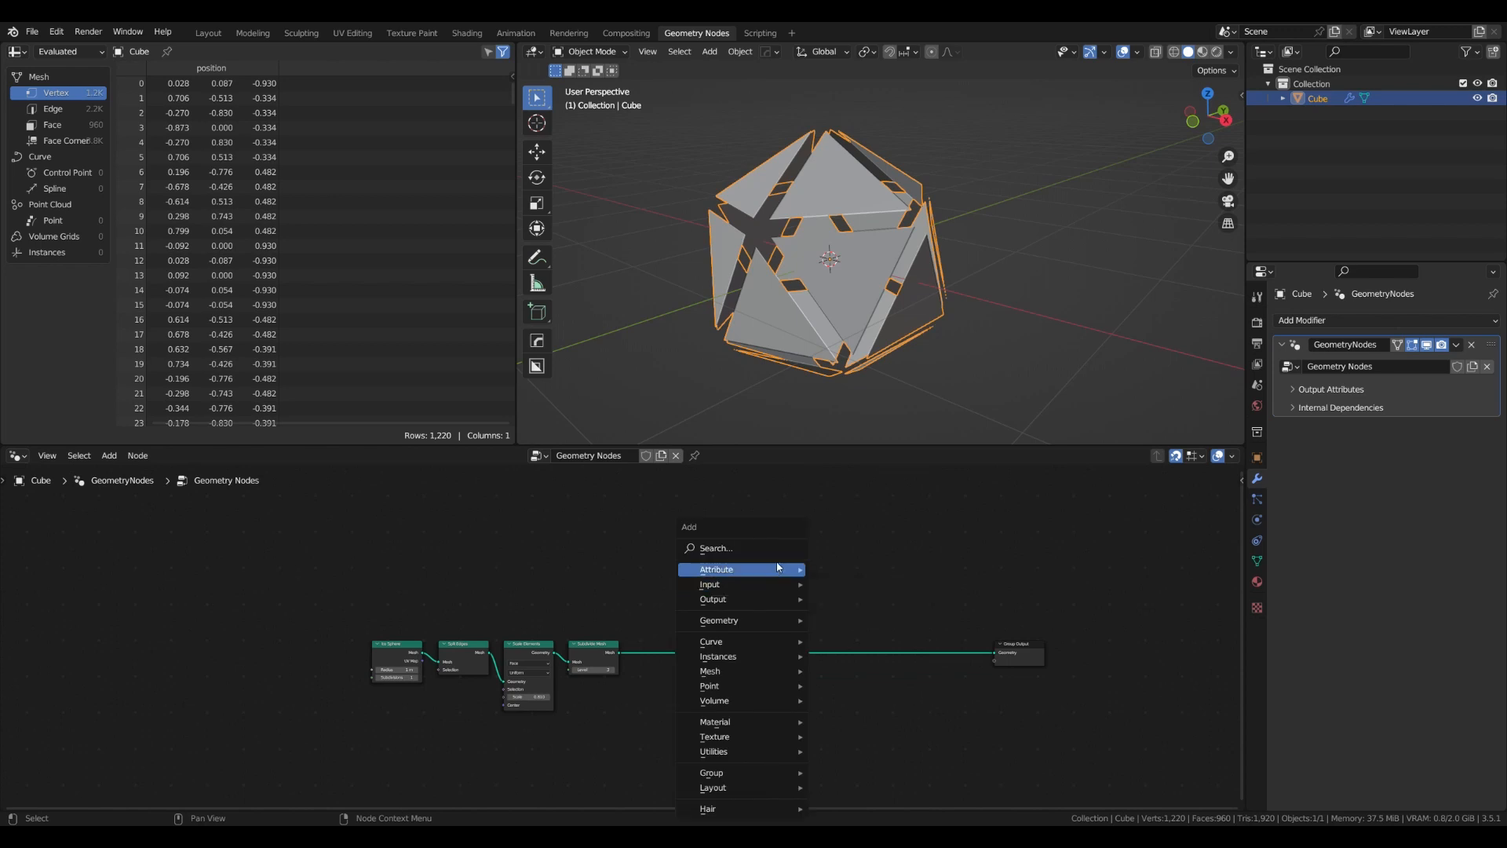
{"action": "type", "text": "ex"}
{"action": "left_click", "coordinate": [830, 573]}
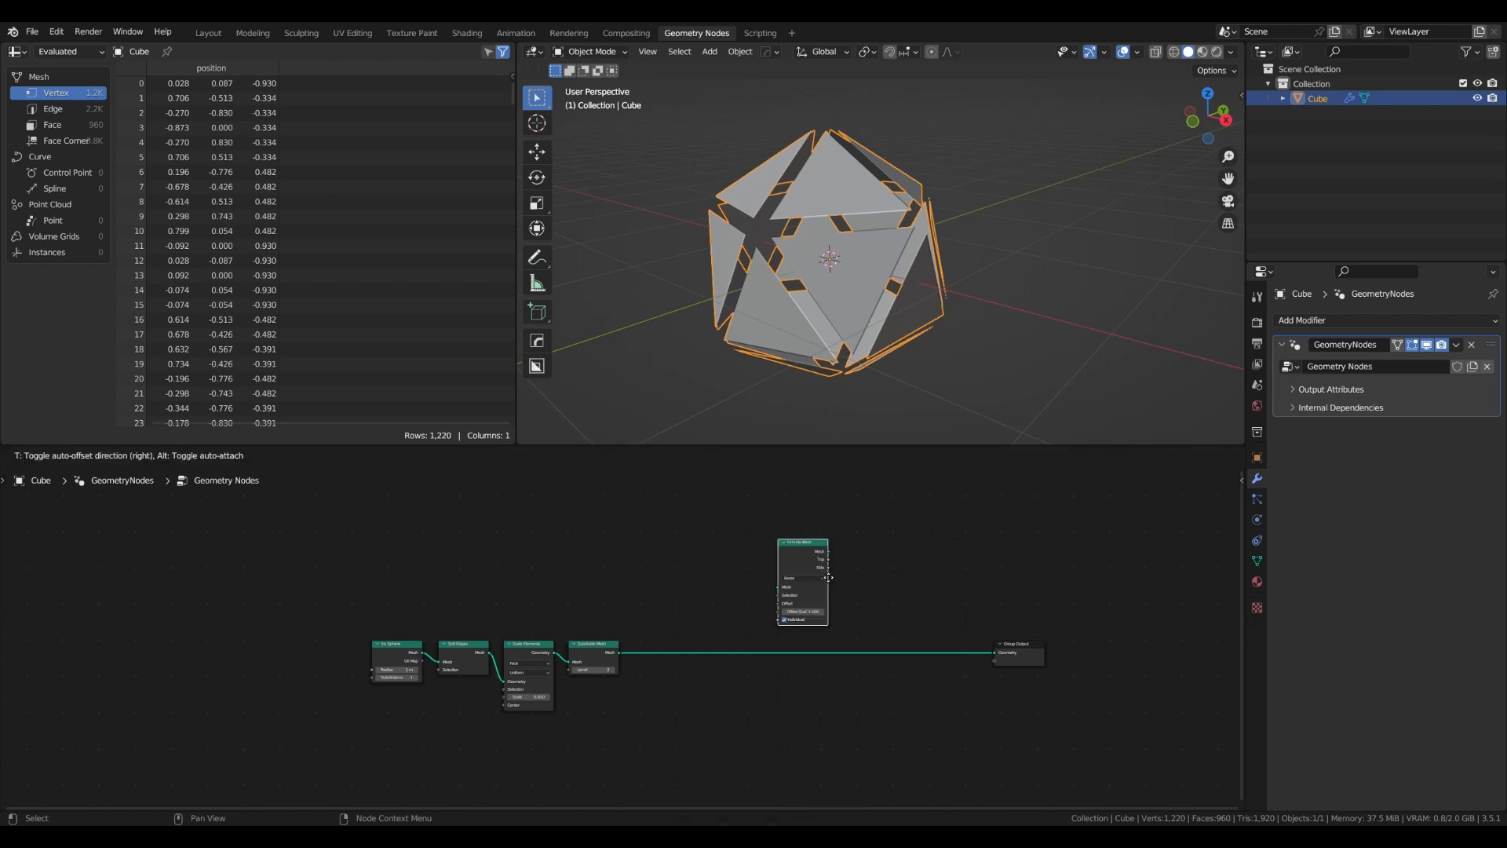
{"action": "left_click", "coordinate": [709, 676]}
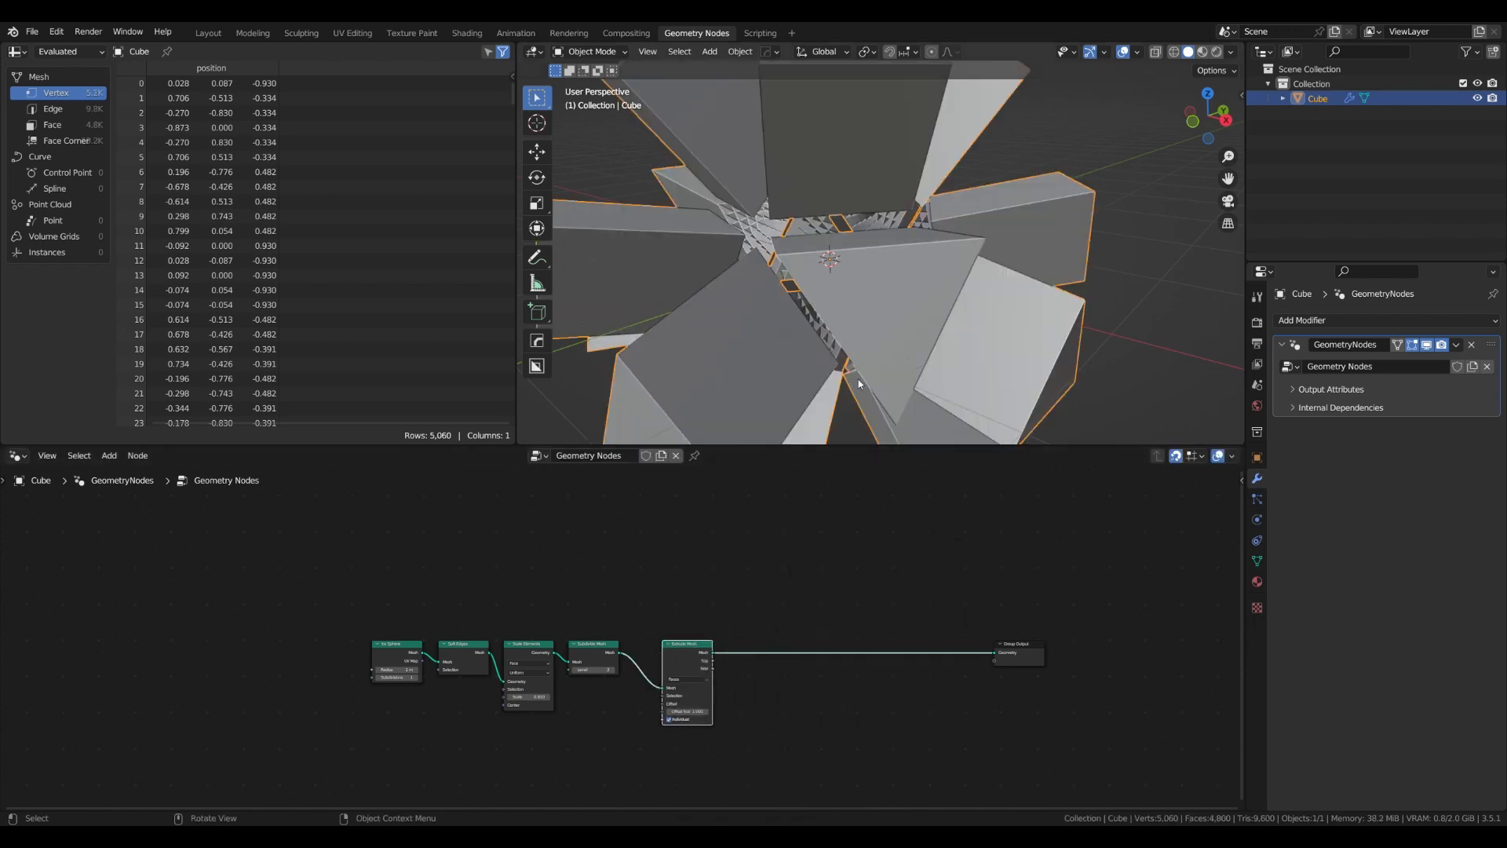
Set the Extrude Mesh node's offset scale to 0.050 and inspect the extruded panels up close
{"action": "scroll", "coordinate": [858, 384], "scroll_direction": "down", "scroll_amount": 4}
{"action": "middle_click_drag", "start_coordinate": [858, 384], "coordinate": [911, 376]}
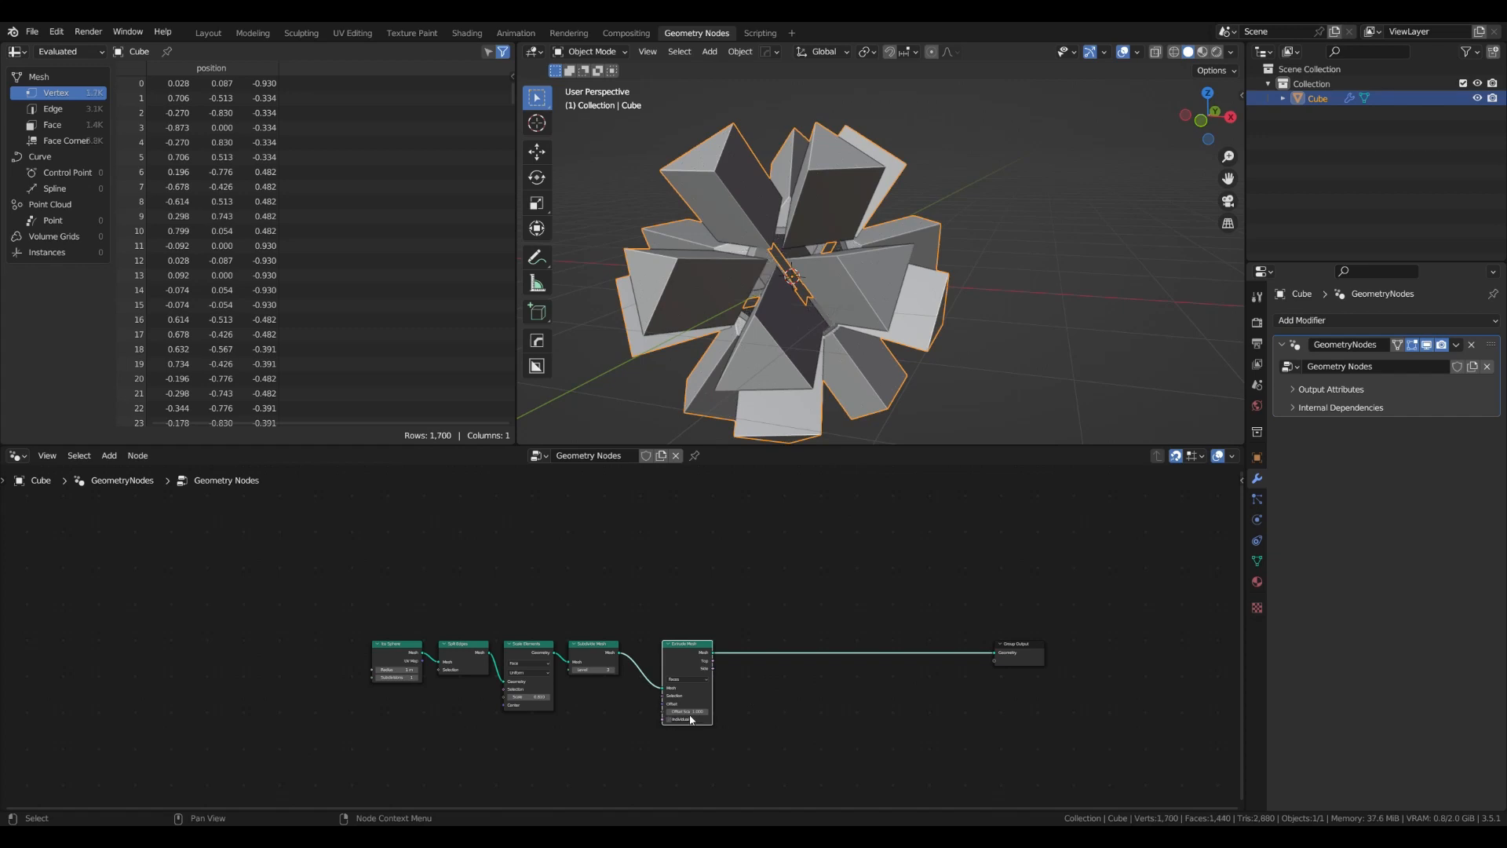
{"action": "left_click_drag", "start_coordinate": [700, 712], "coordinate": [656, 713]}
{"action": "scroll", "coordinate": [987, 308], "scroll_direction": "up", "scroll_amount": 4}
{"action": "middle_click_drag", "start_coordinate": [987, 308], "coordinate": [945, 298]}
{"action": "scroll", "coordinate": [668, 643], "scroll_direction": "up", "scroll_amount": 1}
{"action": "scroll", "coordinate": [668, 643], "scroll_direction": "up", "scroll_amount": 2}
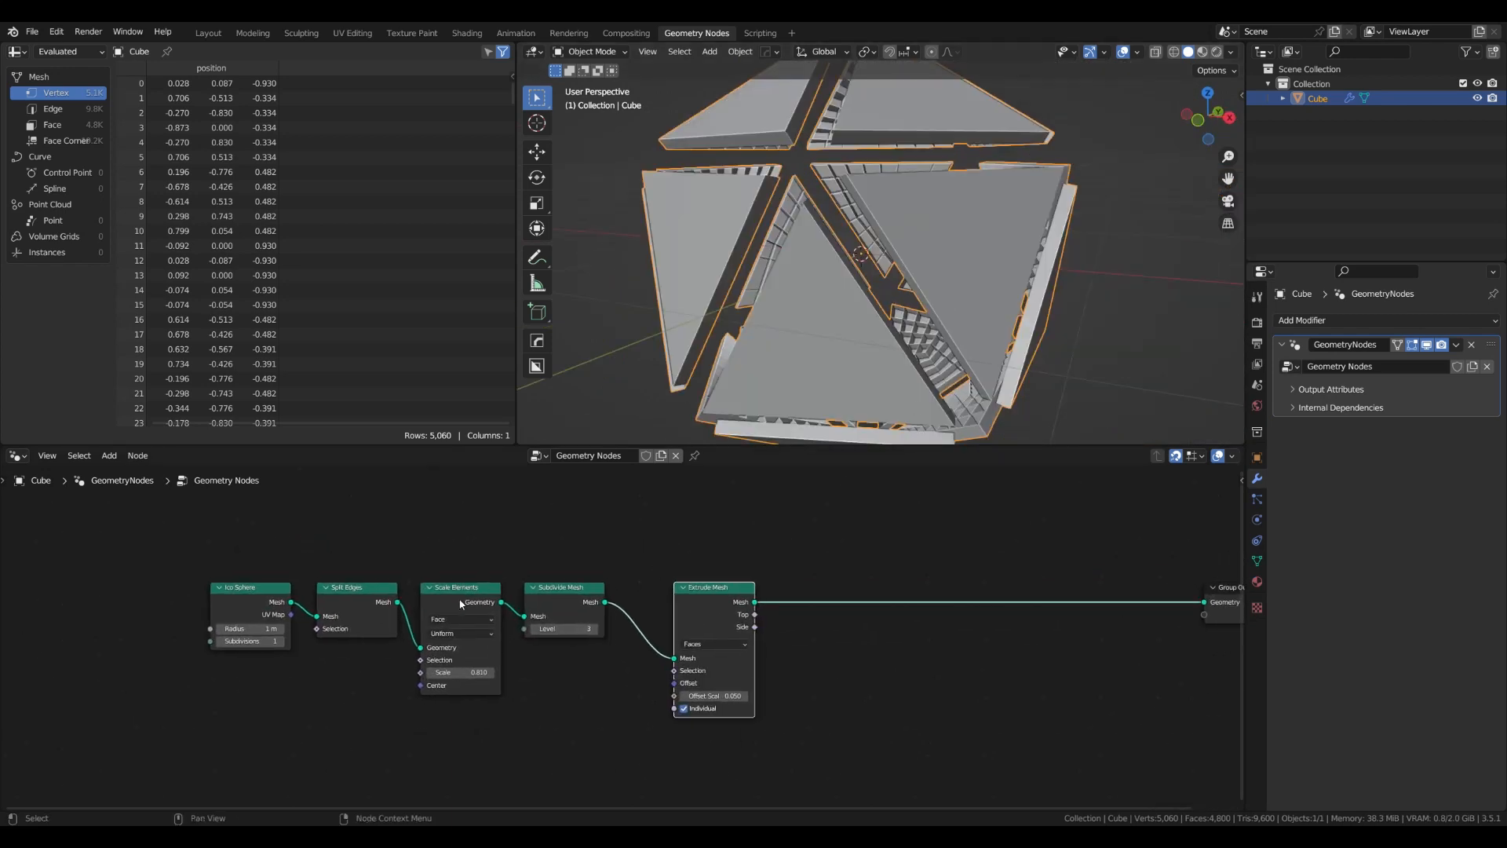
Move the Extrude Mesh node closer to the Subdivide Mesh node
{"action": "right_click", "coordinate": [643, 675]}
{"action": "scroll", "coordinate": [826, 631], "scroll_direction": "down", "scroll_amount": 3}
{"action": "left_click_drag", "start_coordinate": [685, 593], "coordinate": [658, 593]}
Add a second Subdivide Mesh node above Split Edges and feed it the Ico Sphere's mesh output
{"action": "middle_click_drag", "start_coordinate": [658, 593], "coordinate": [740, 604]}
{"action": "scroll", "coordinate": [740, 603], "scroll_direction": "up", "scroll_amount": 3}
{"action": "middle_click_drag", "start_coordinate": [531, 539], "coordinate": [562, 600]}
{"action": "scroll", "coordinate": [562, 599], "scroll_direction": "down", "scroll_amount": 4}
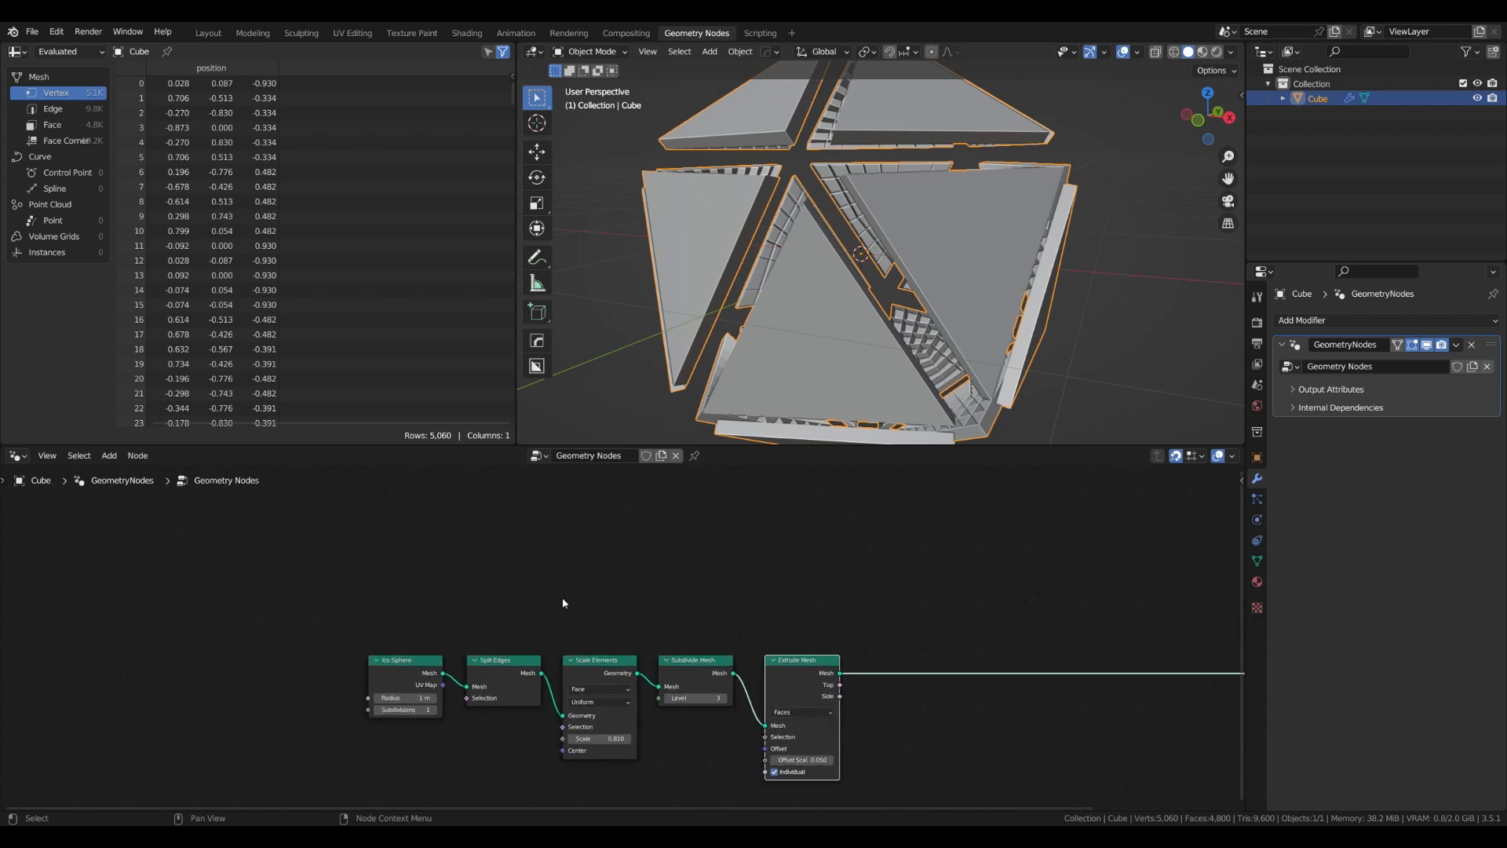
{"action": "key", "text": "shift+a"}
{"action": "left_click", "coordinate": [563, 526]}
{"action": "type", "text": "sub"}
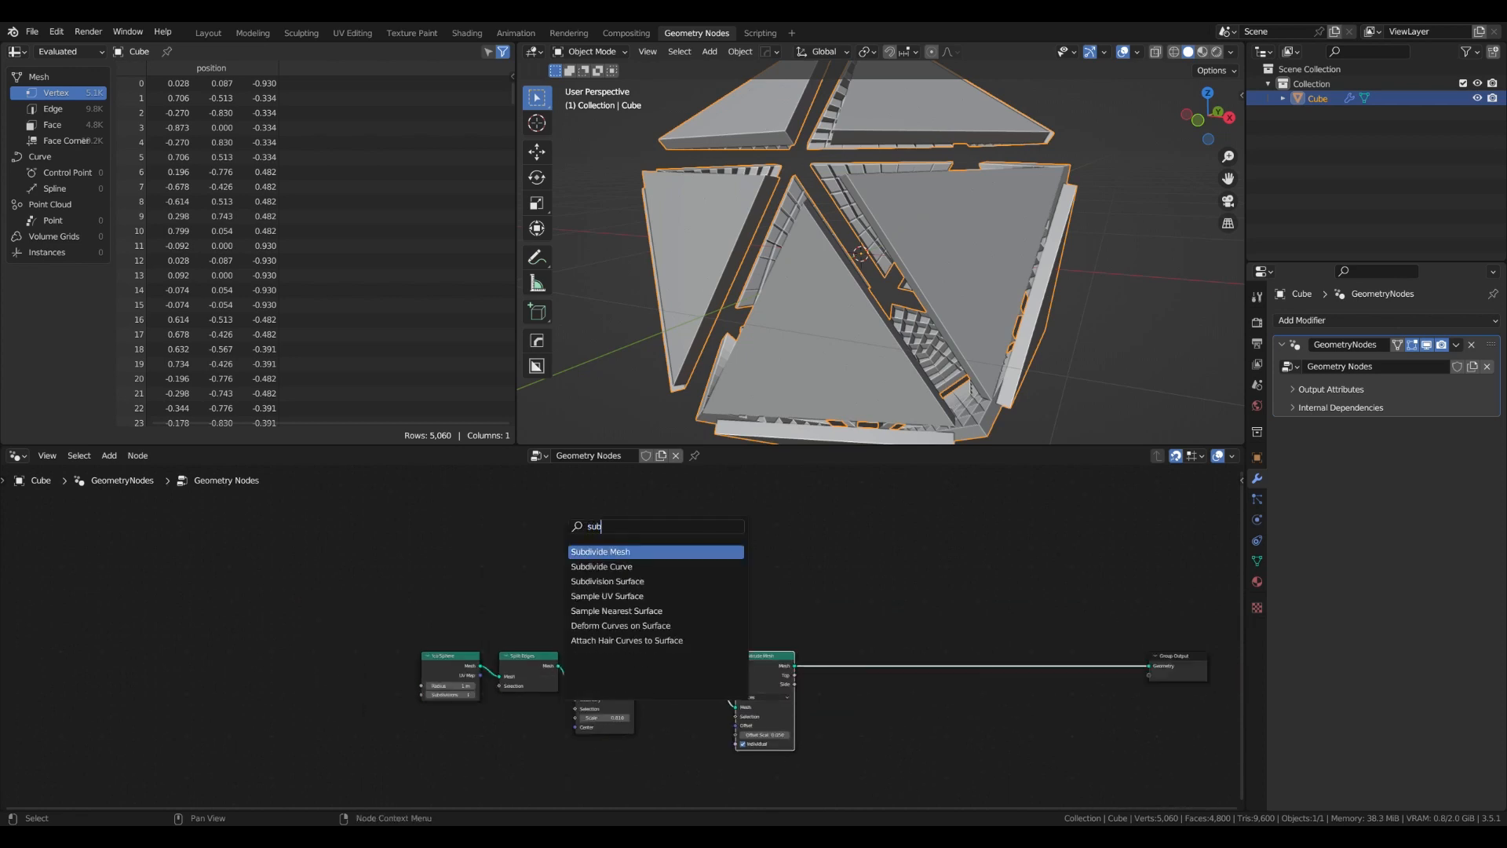
{"action": "key", "text": "Return"}
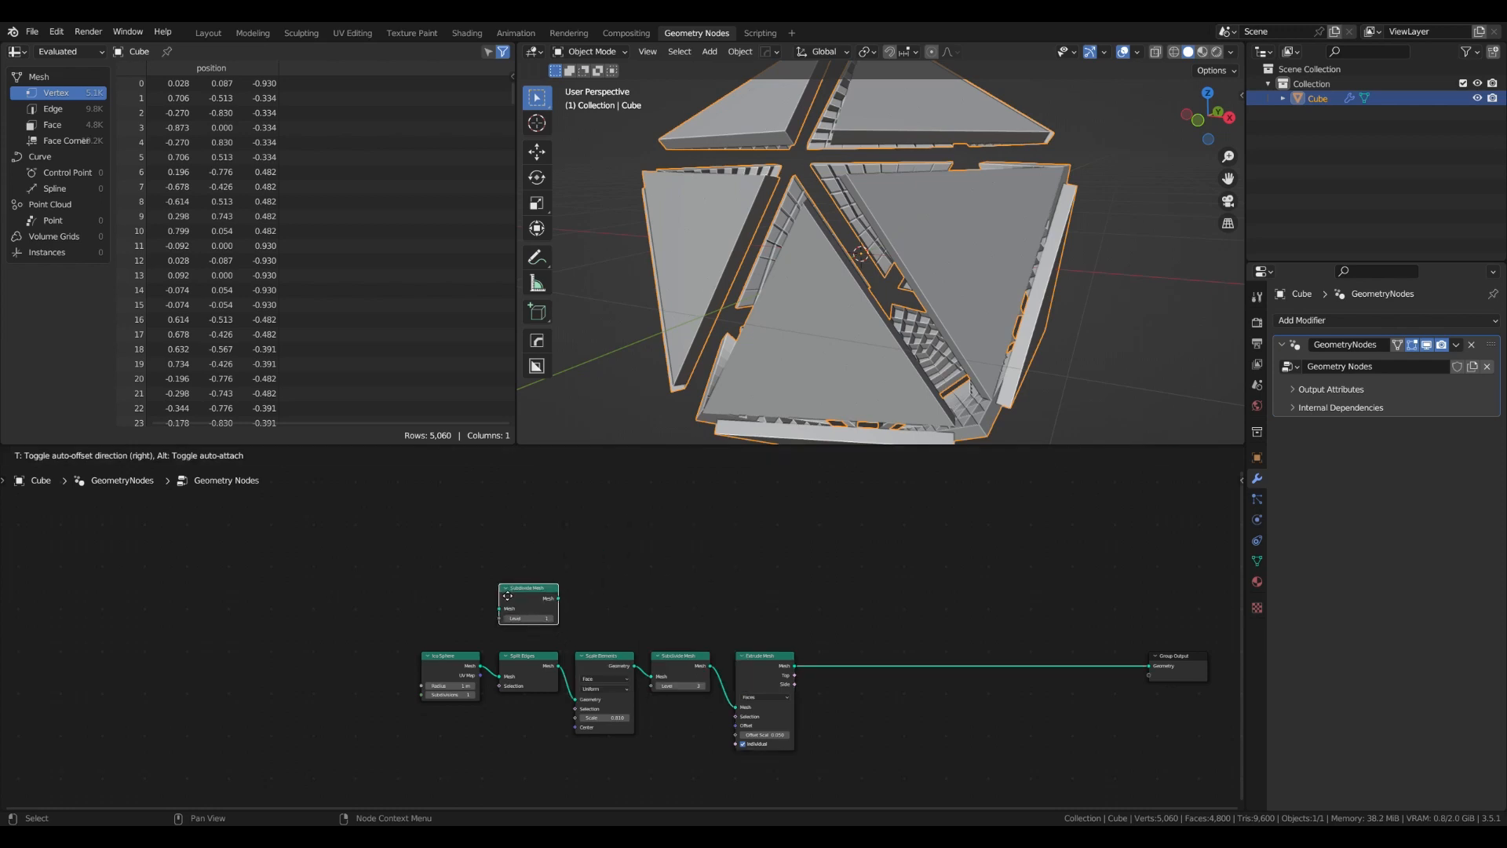
{"action": "left_click", "coordinate": [507, 594]}
{"action": "scroll", "coordinate": [425, 725], "scroll_direction": "up", "scroll_amount": 3}
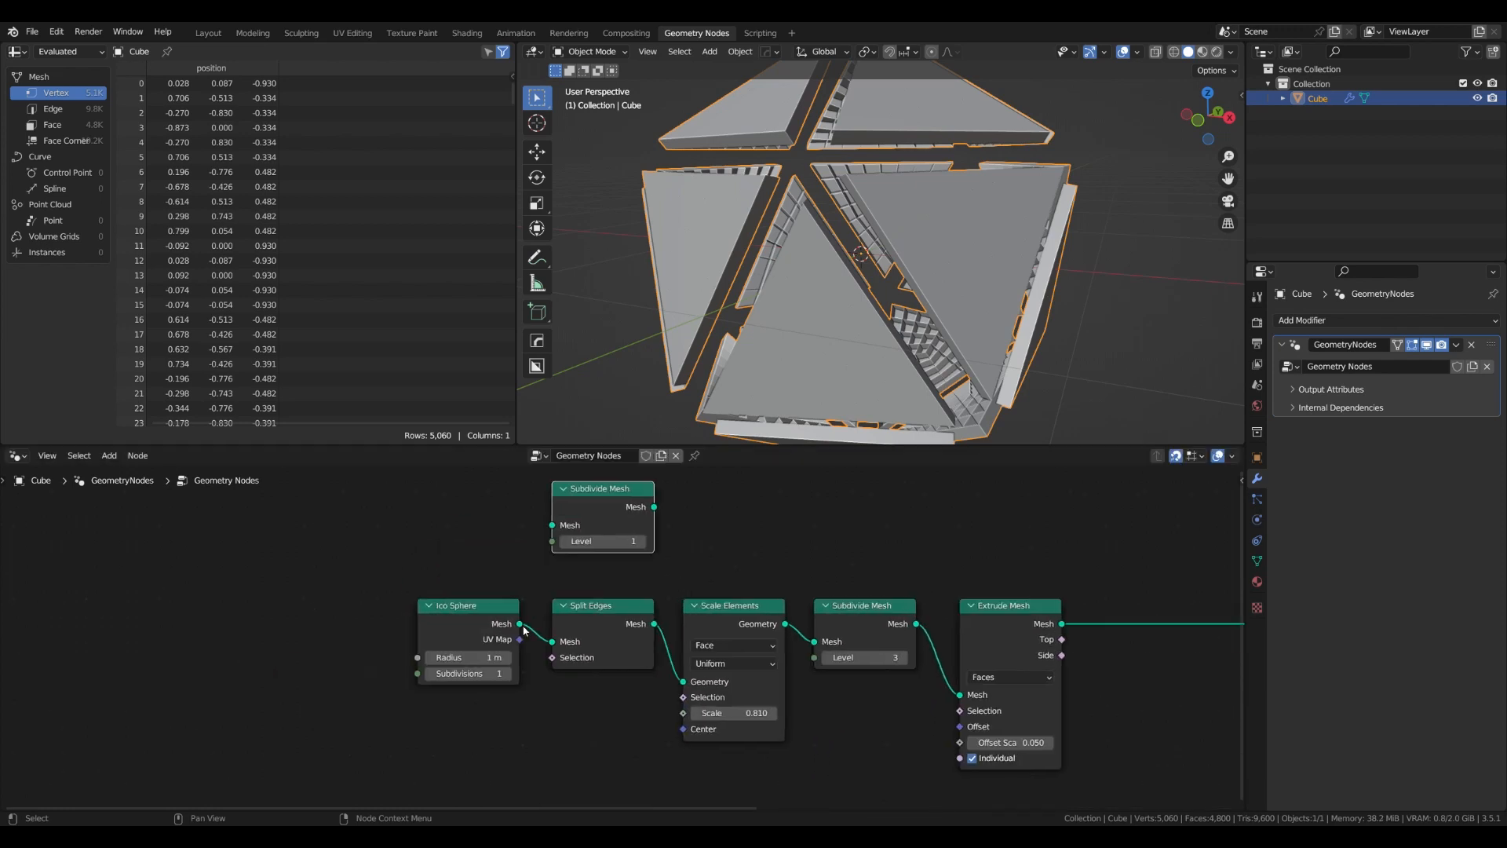
{"action": "left_click_drag", "start_coordinate": [519, 623], "coordinate": [550, 529]}
Preview the new Subdivide Mesh node through a Viewer and place the Viewer near the Group Output node
{"action": "middle_click_drag", "start_coordinate": [631, 536], "coordinate": [600, 597]}
{"action": "left_click", "coordinate": [618, 575], "text": "ctrl+shift"}
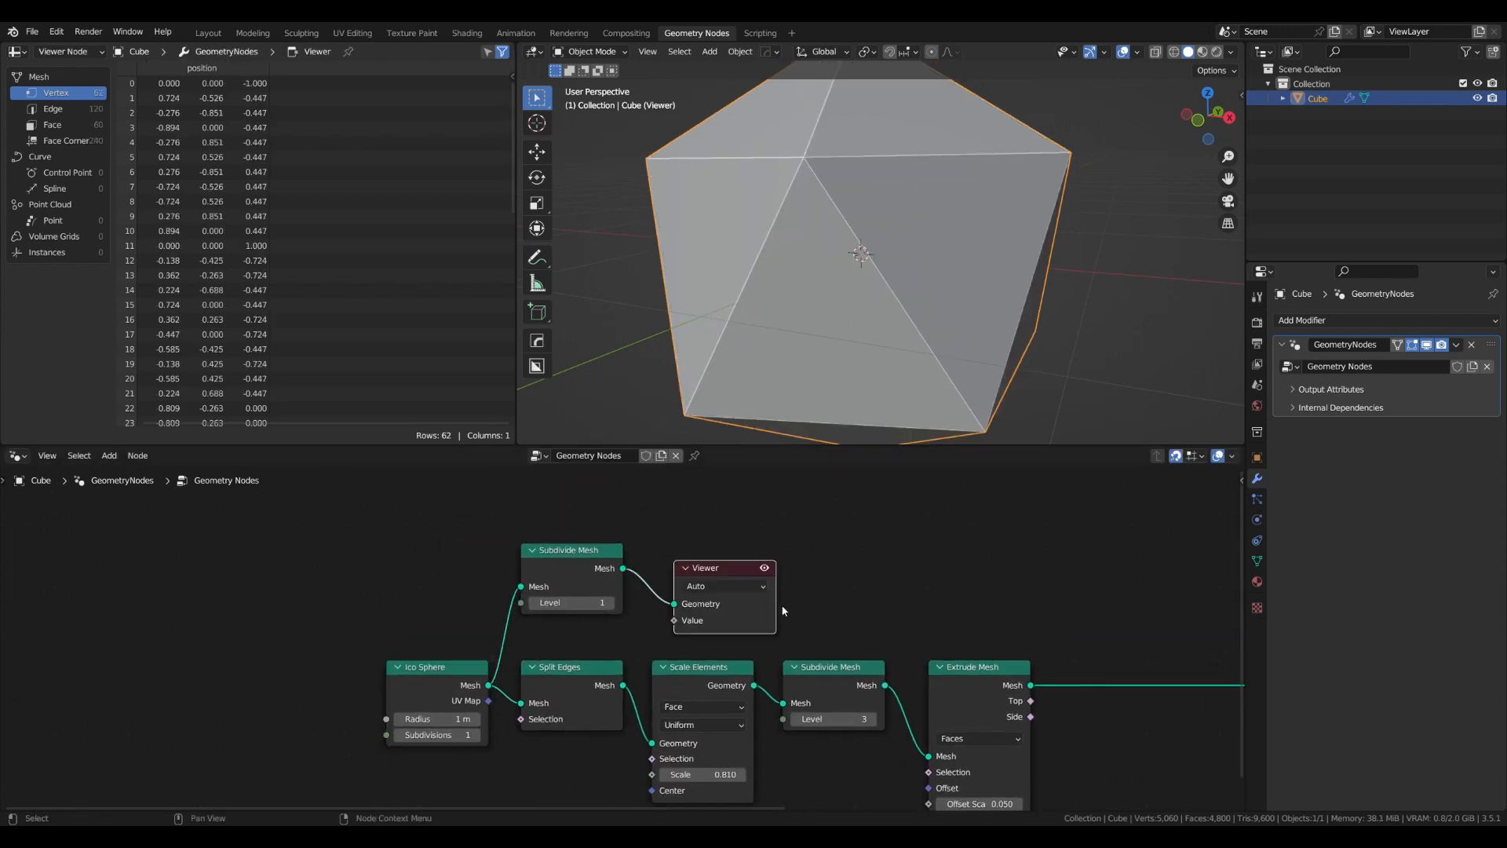
{"action": "key", "text": "g"}
{"action": "left_click", "coordinate": [855, 544]}
{"action": "key", "text": "g"}
{"action": "left_click", "coordinate": [1236, 512]}
Insert a Mesh to Curve node between the upper Subdivide Mesh node and the Viewer
{"action": "scroll", "coordinate": [773, 573], "scroll_direction": "down", "scroll_amount": 5}
{"action": "key", "text": "shift+a"}
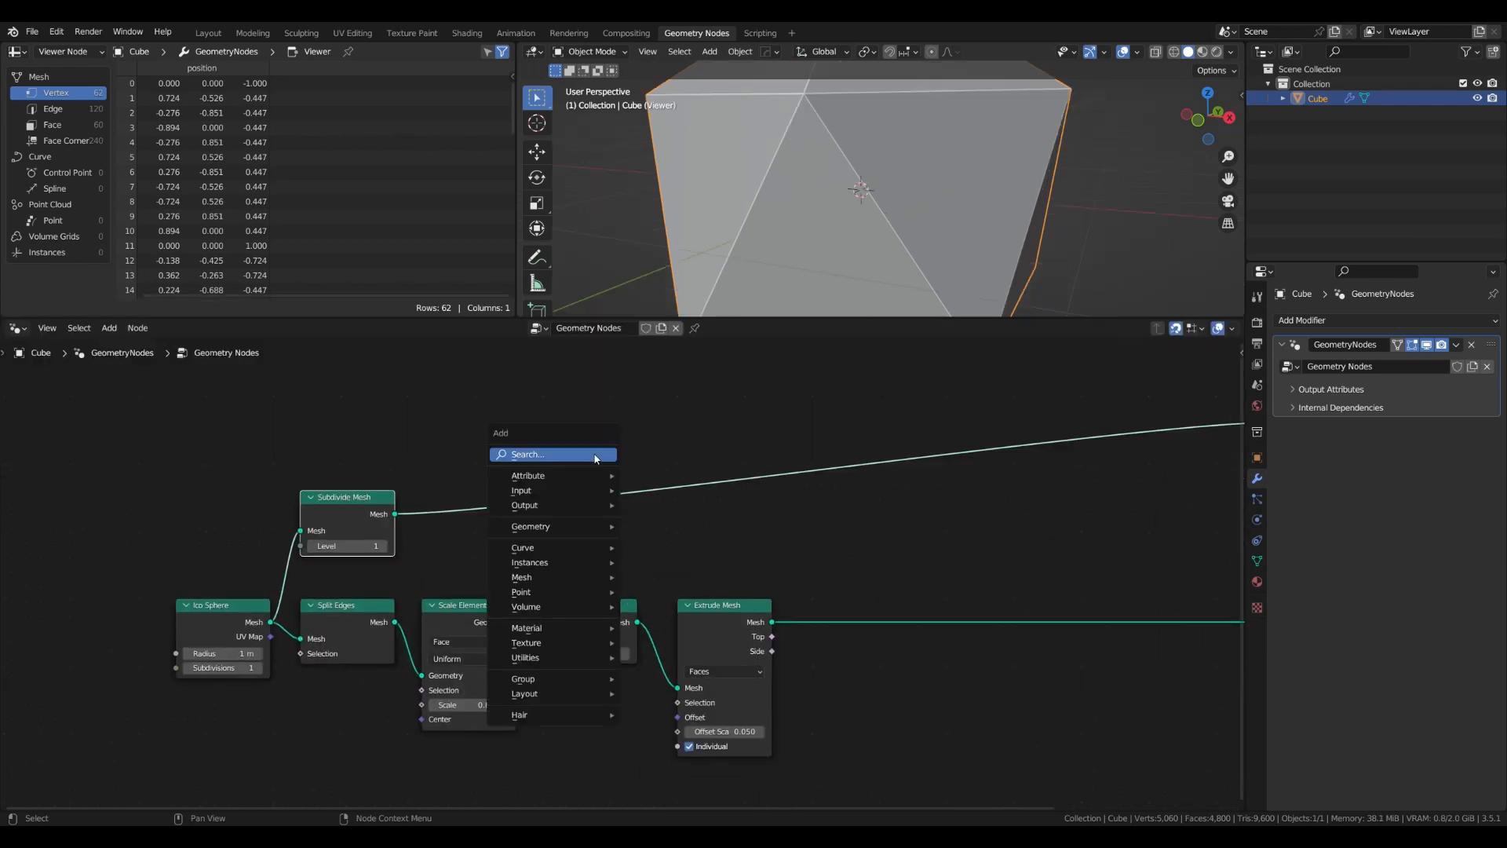
{"action": "left_click", "coordinate": [549, 449]}
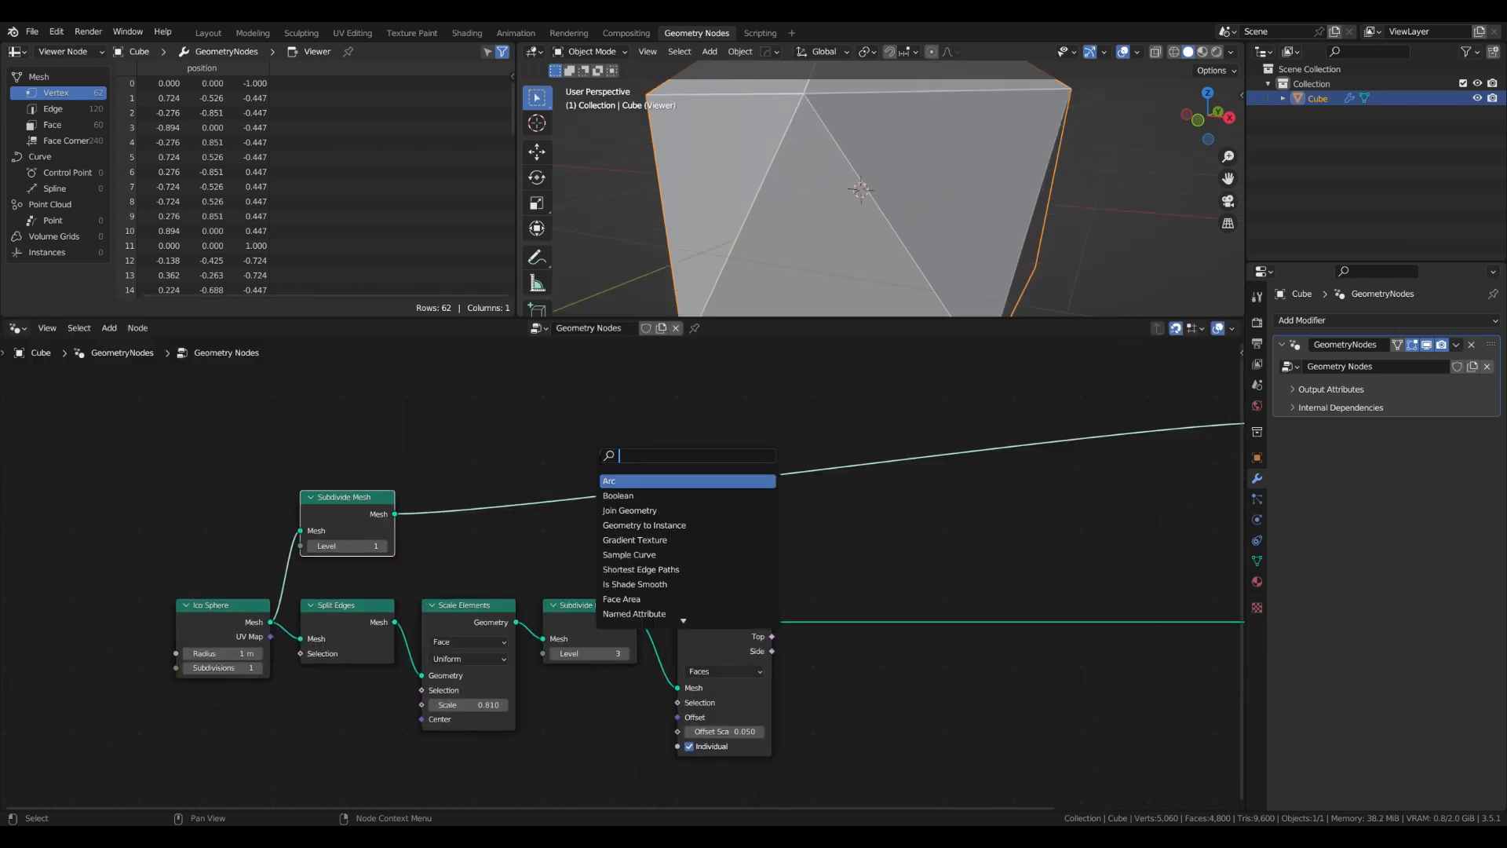
{"action": "key", "text": "Return"}
{"action": "left_click", "coordinate": [498, 506]}
Add a Curve Circle node above Mesh to Curve with a resolution of 8 and a radius of 0.005 m
{"action": "scroll", "coordinate": [663, 417], "scroll_direction": "down", "scroll_amount": 3}
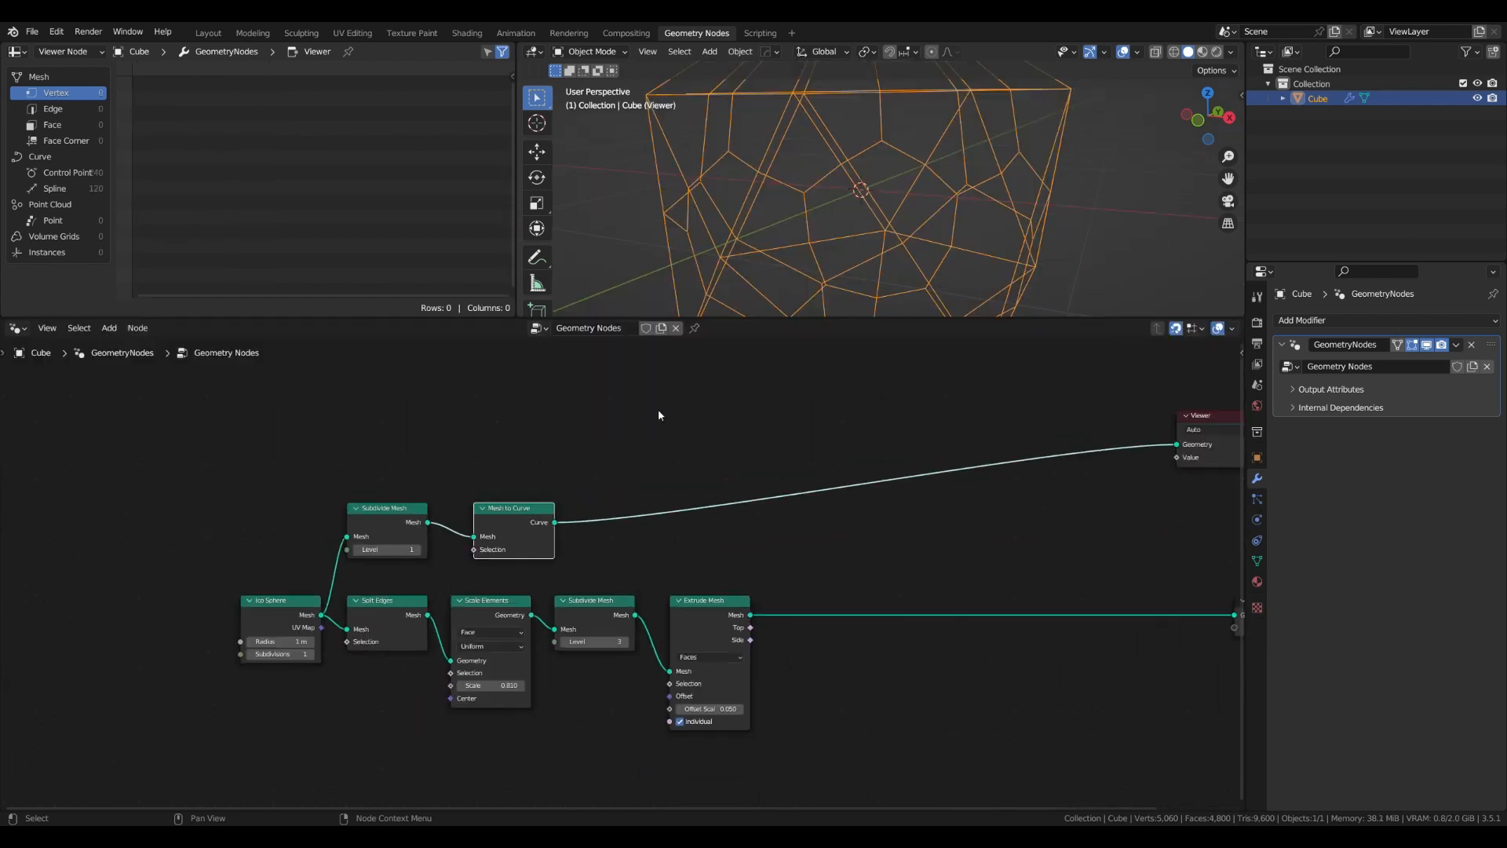
{"action": "scroll", "coordinate": [821, 226], "scroll_direction": "down", "scroll_amount": 2}
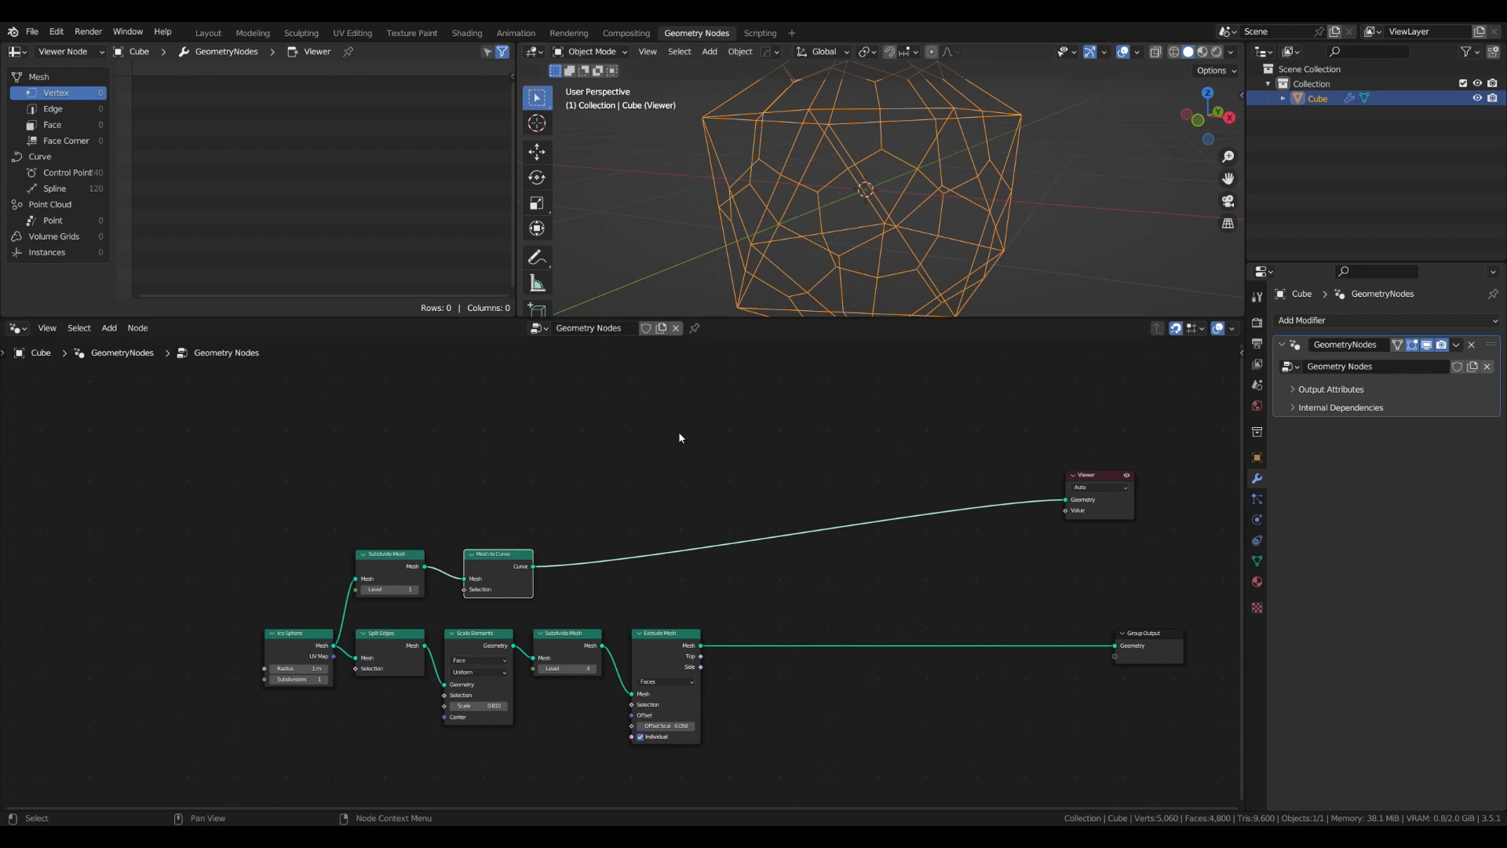
{"action": "key", "text": "shift+a"}
{"action": "type", "text": "c"}
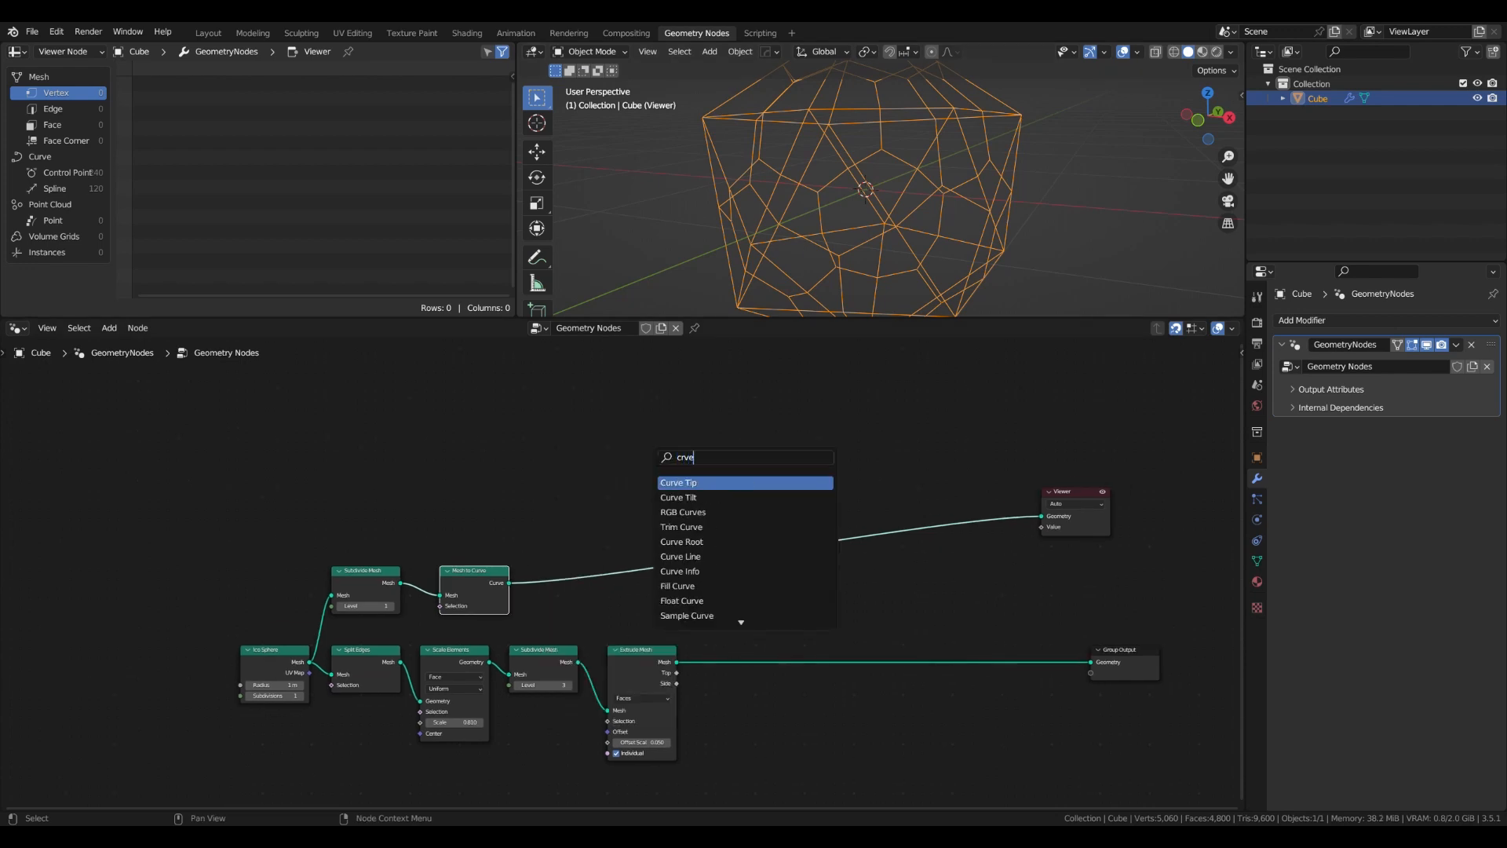
{"action": "type", "text": "urve c"}
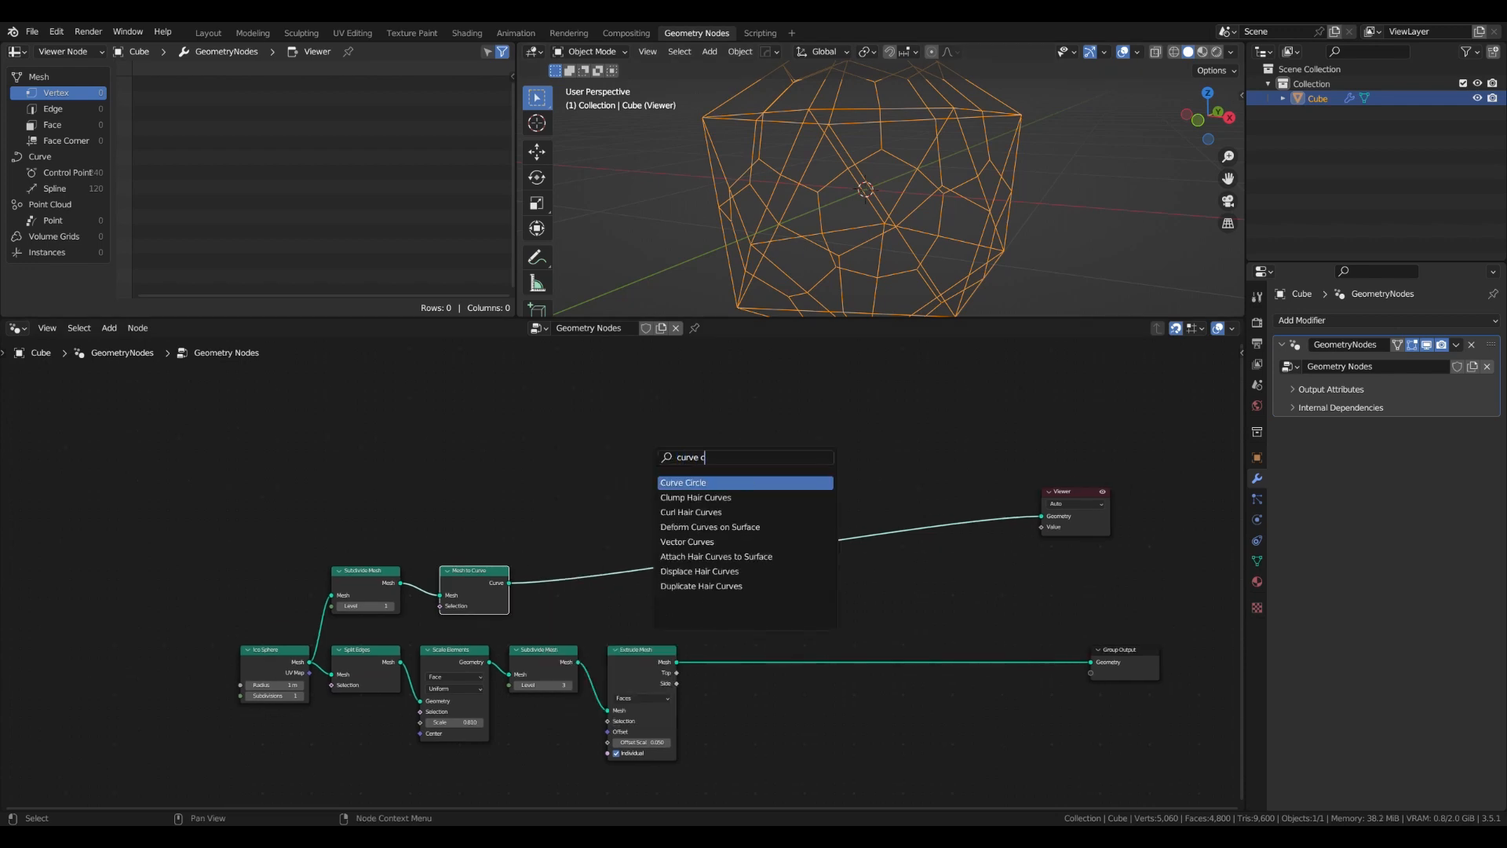
{"action": "key", "text": "Return"}
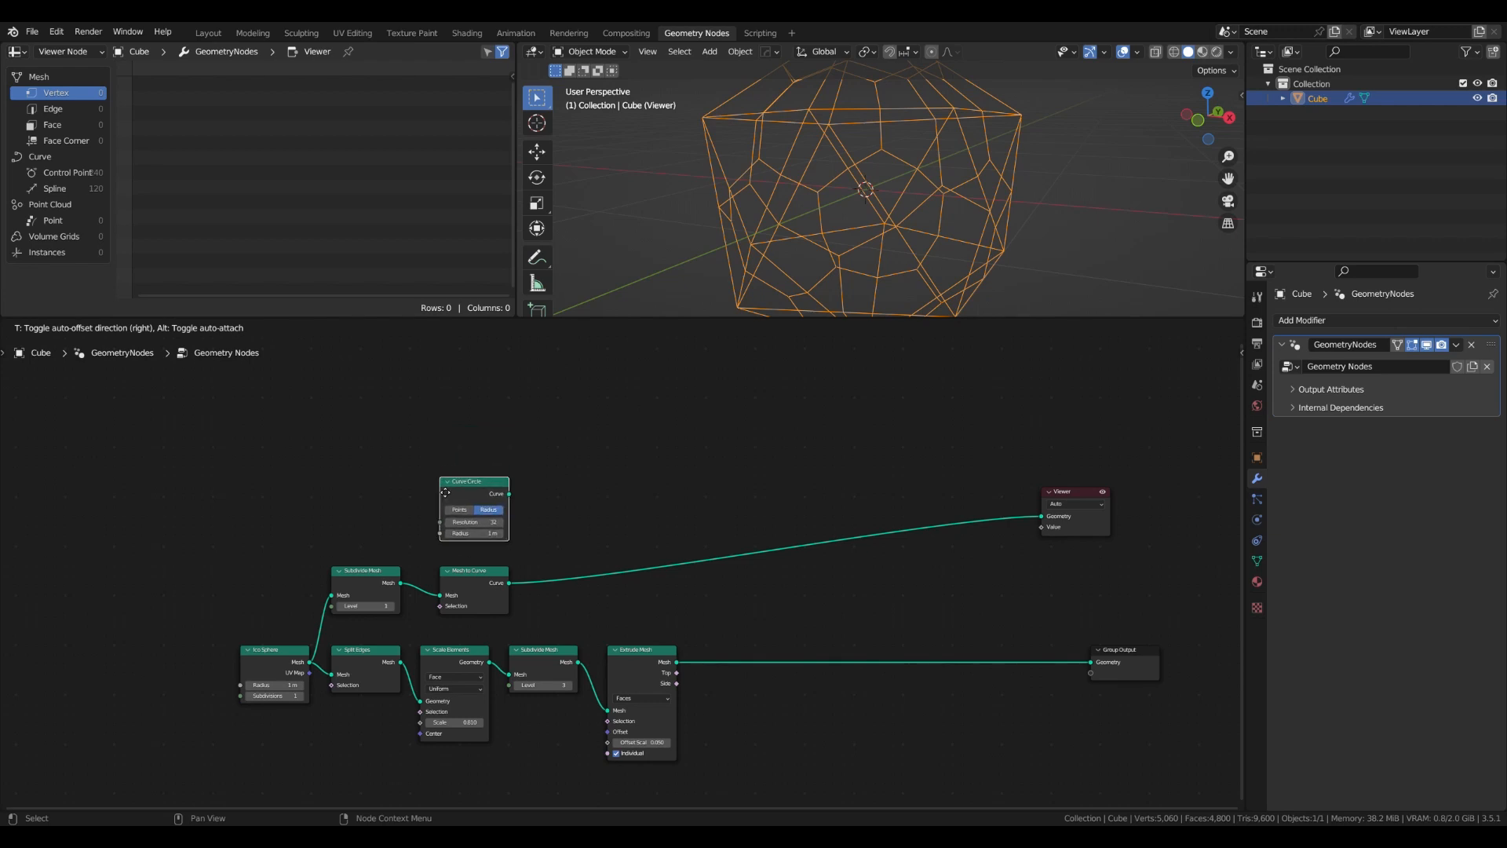
{"action": "left_click", "coordinate": [440, 497]}
{"action": "left_click_drag", "start_coordinate": [474, 575], "coordinate": [474, 575]}
{"action": "left_click", "coordinate": [477, 524]}
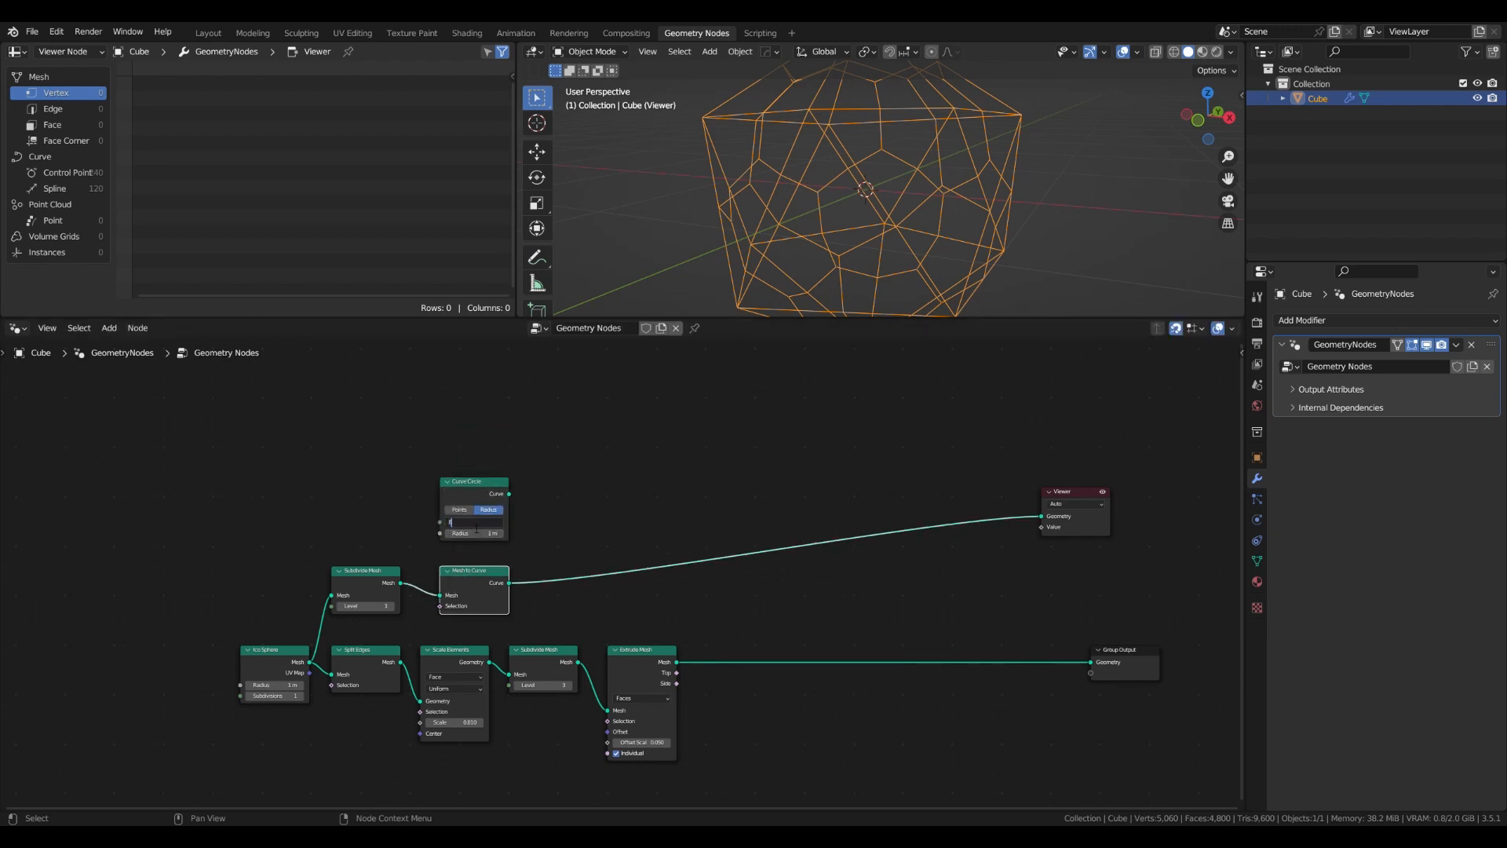
{"action": "scroll", "coordinate": [493, 536], "scroll_direction": "up", "scroll_amount": 3}
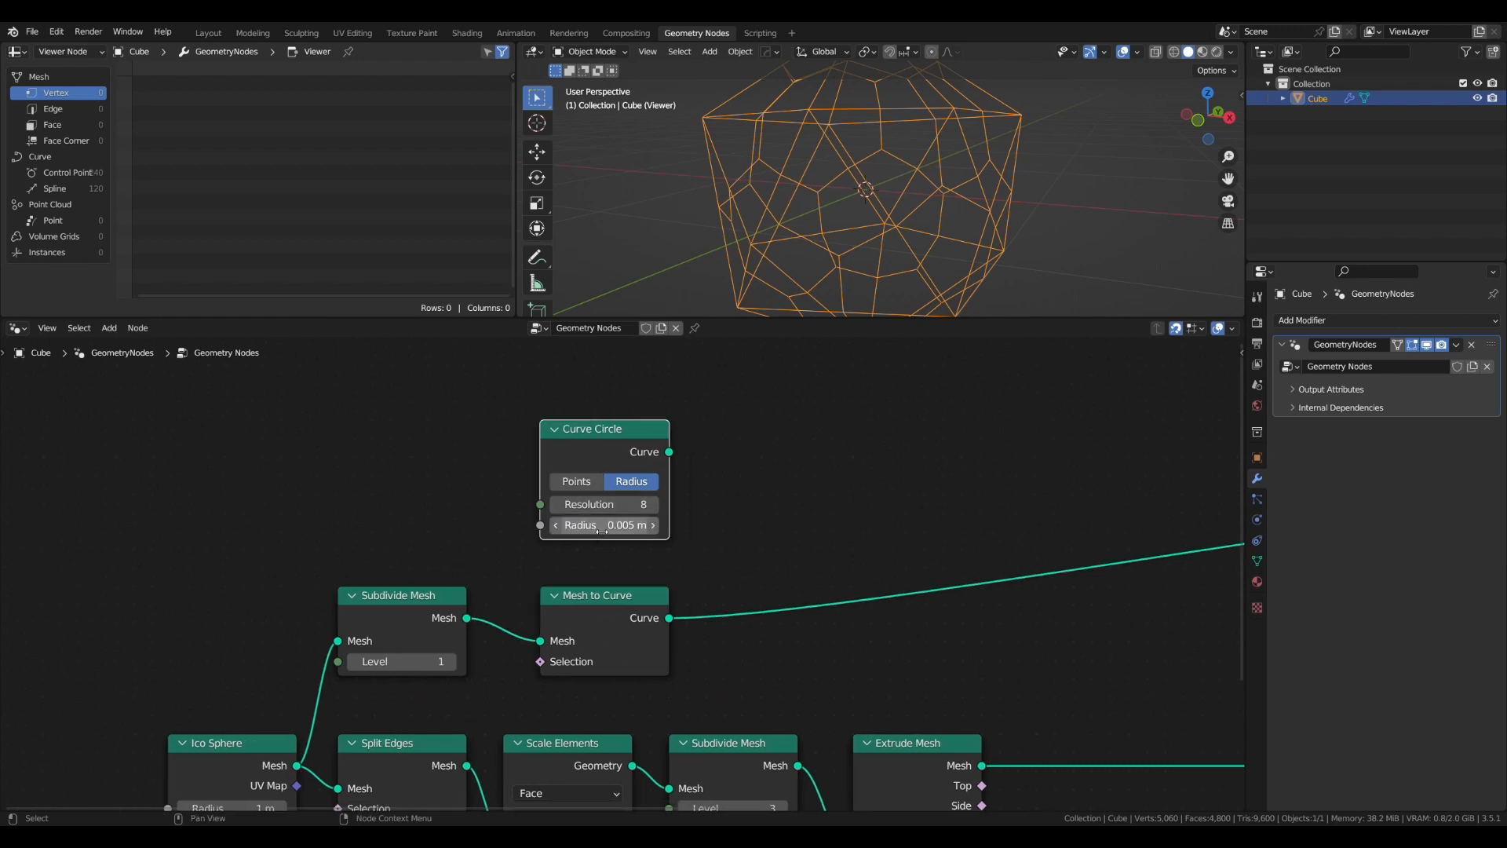
{"action": "left_click_drag", "start_coordinate": [684, 422], "coordinate": [691, 428]}
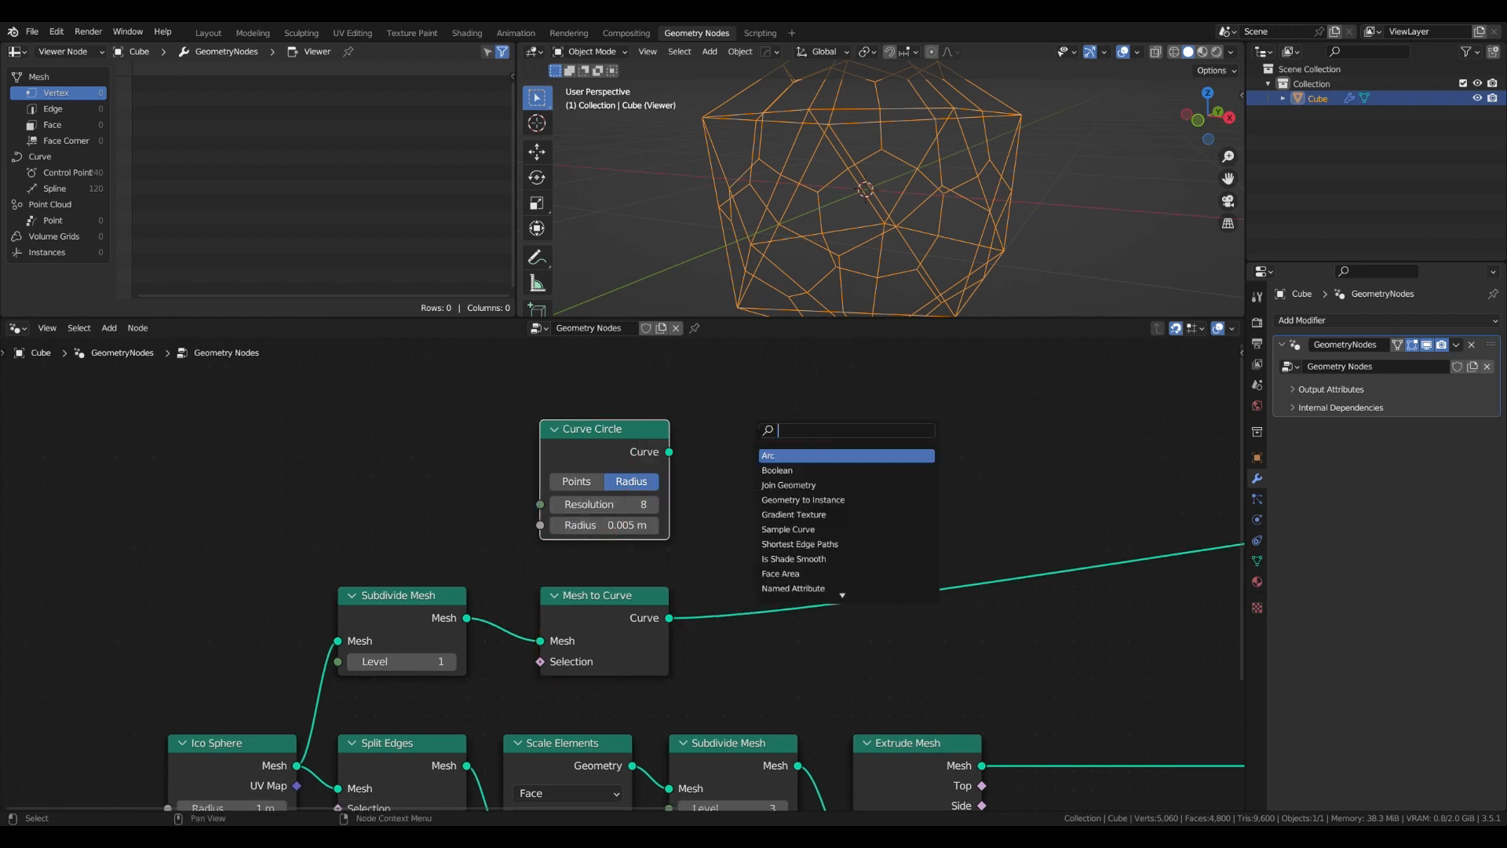
{"action": "key", "text": "Return"}
{"action": "left_click", "coordinate": [725, 509]}
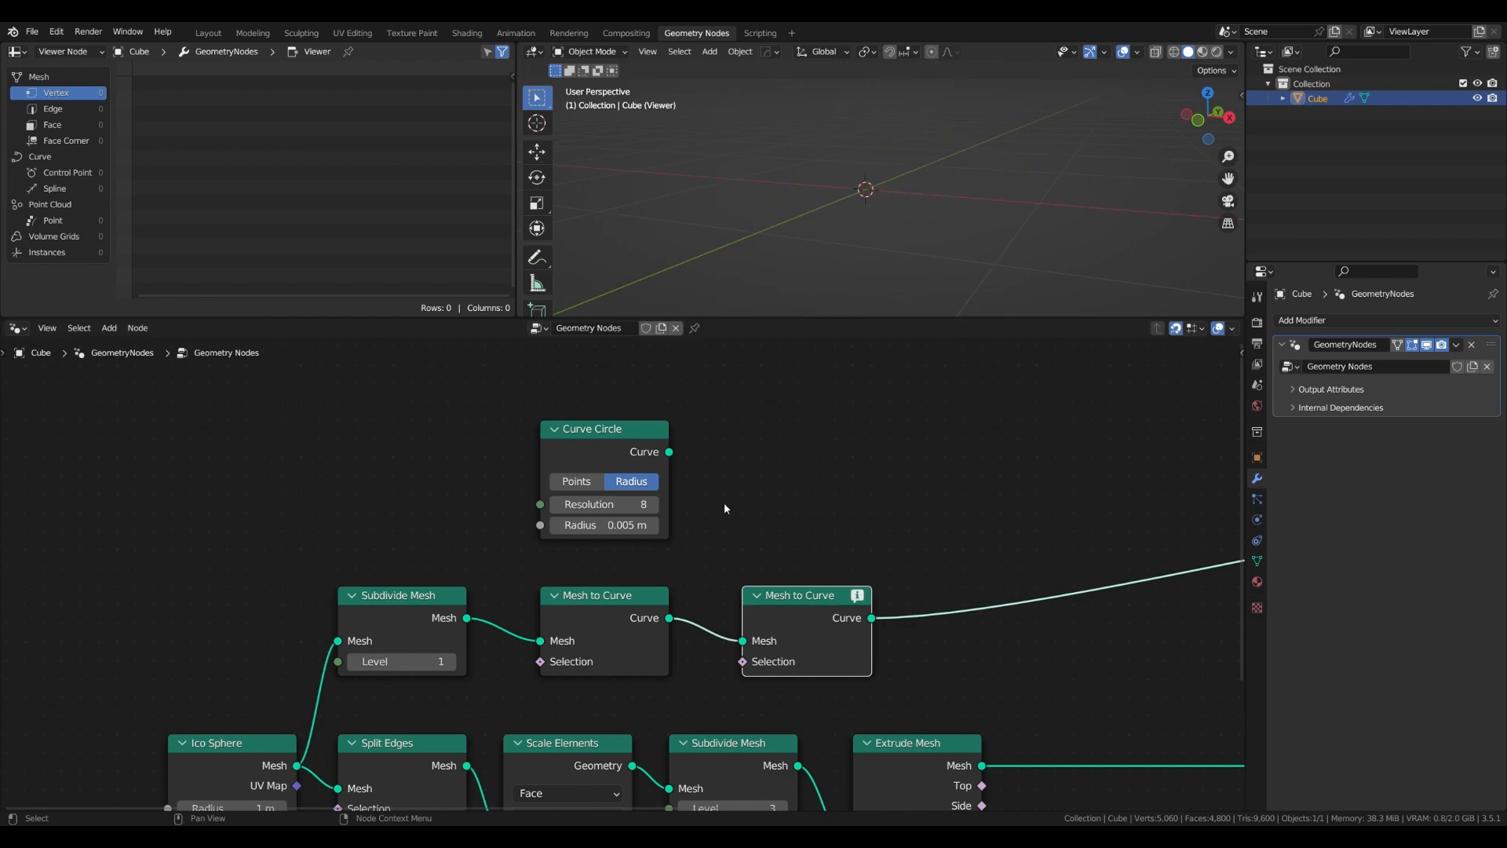
{"action": "key", "text": "x"}
Add a Curve to Mesh node between Mesh to Curve and the Viewer, using the Curve Circle as its profile curve
{"action": "key", "text": "shift+a"}
{"action": "left_click", "coordinate": [787, 518]}
{"action": "type", "text": "curve "}
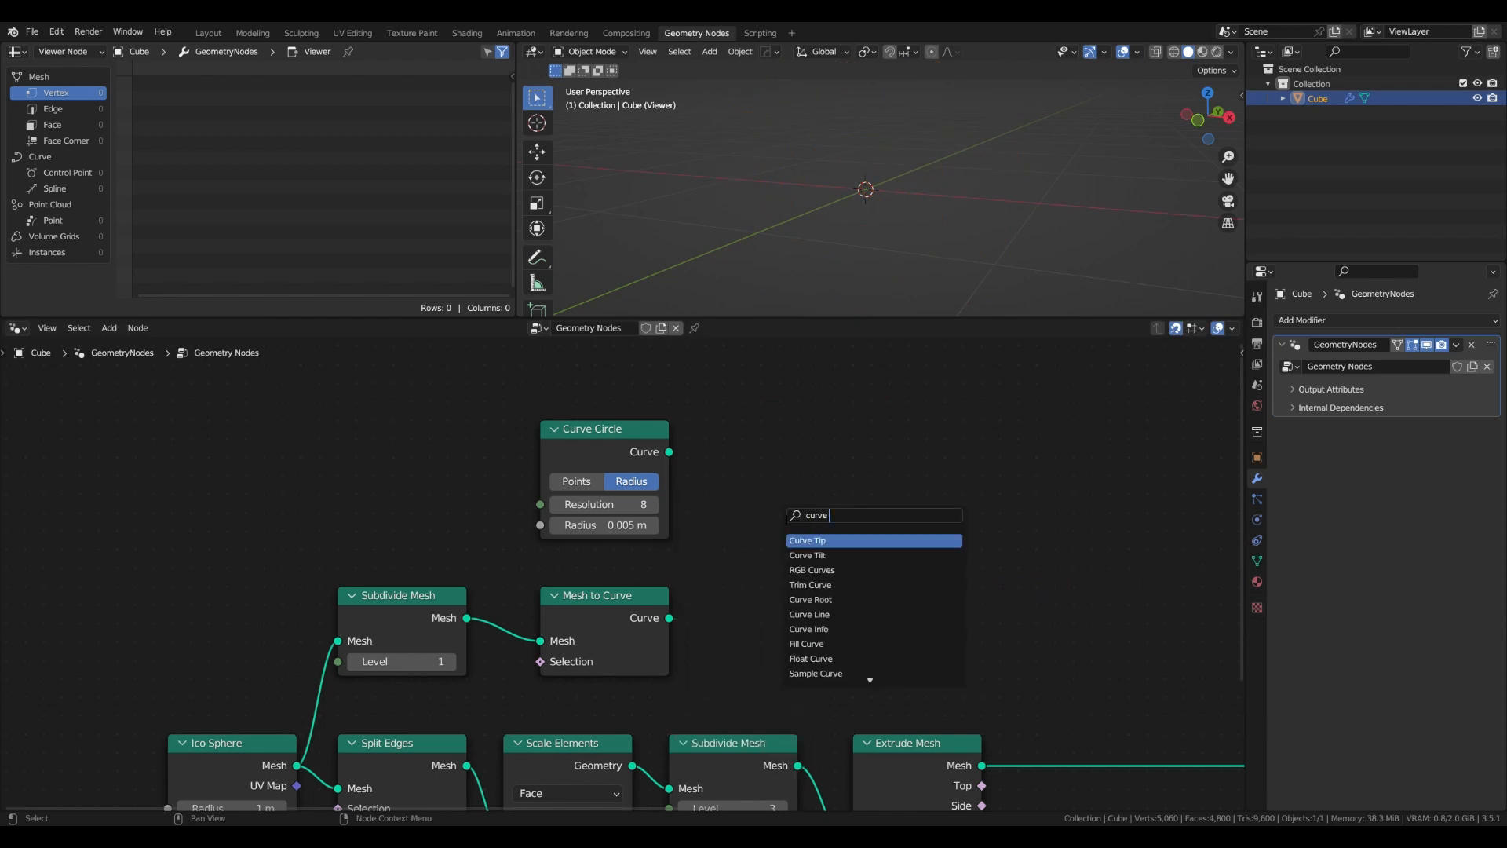
{"action": "type", "text": "to"}
{"action": "key", "text": "Return"}
{"action": "left_click", "coordinate": [769, 599]}
{"action": "right_click_drag", "start_coordinate": [640, 616], "coordinate": [830, 631], "text": "alt"}
{"action": "right_click_drag", "start_coordinate": [738, 544], "coordinate": [773, 620], "text": "alt"}
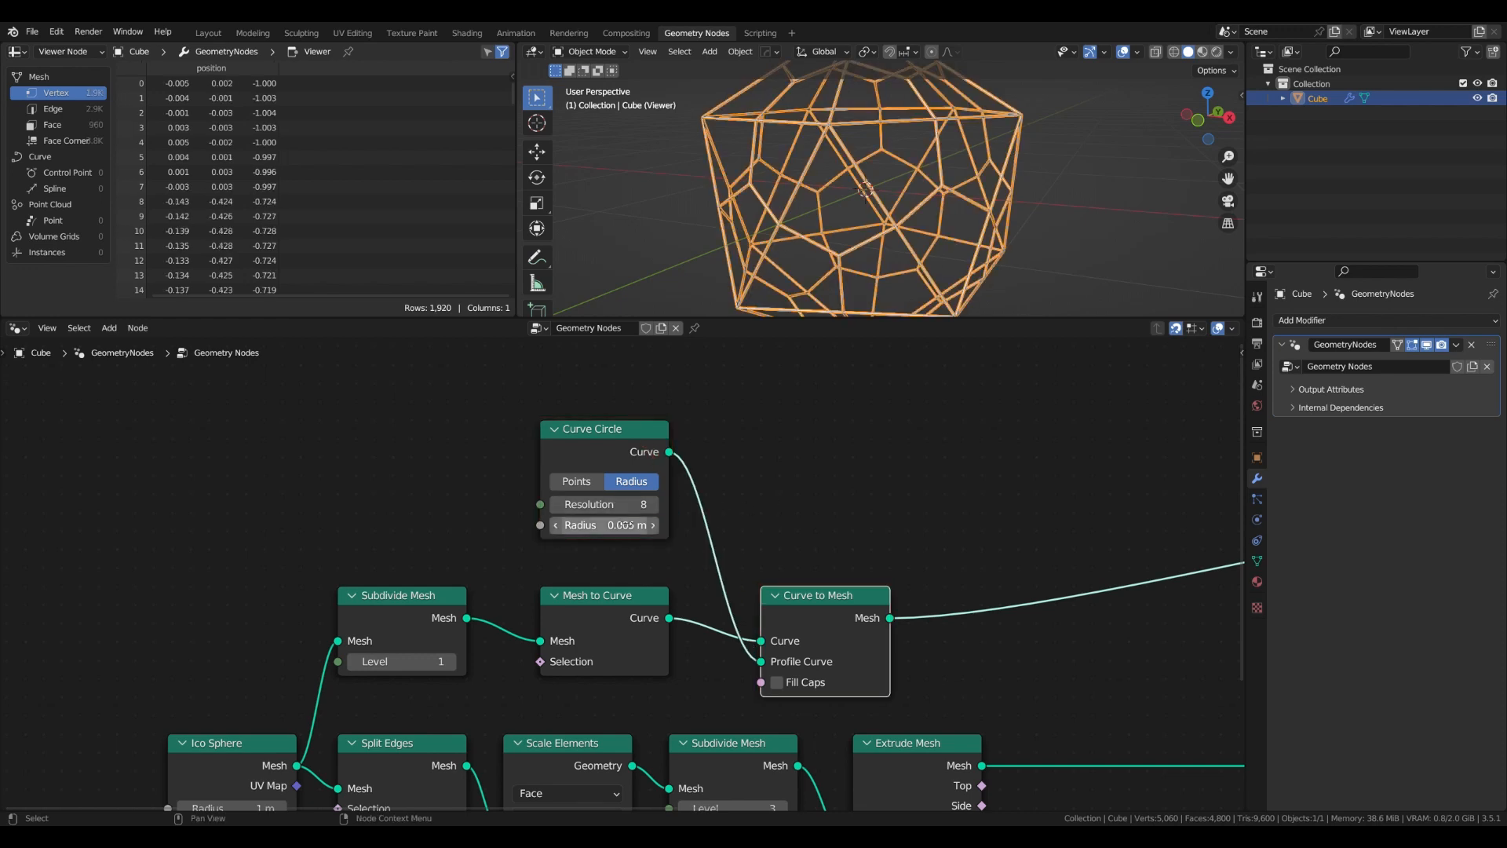
Set the Curve Circle's radius to 0.001 m
{"action": "key", "text": "BackSpace"}
{"action": "type", "text": "1"}
{"action": "key", "text": "Return"}
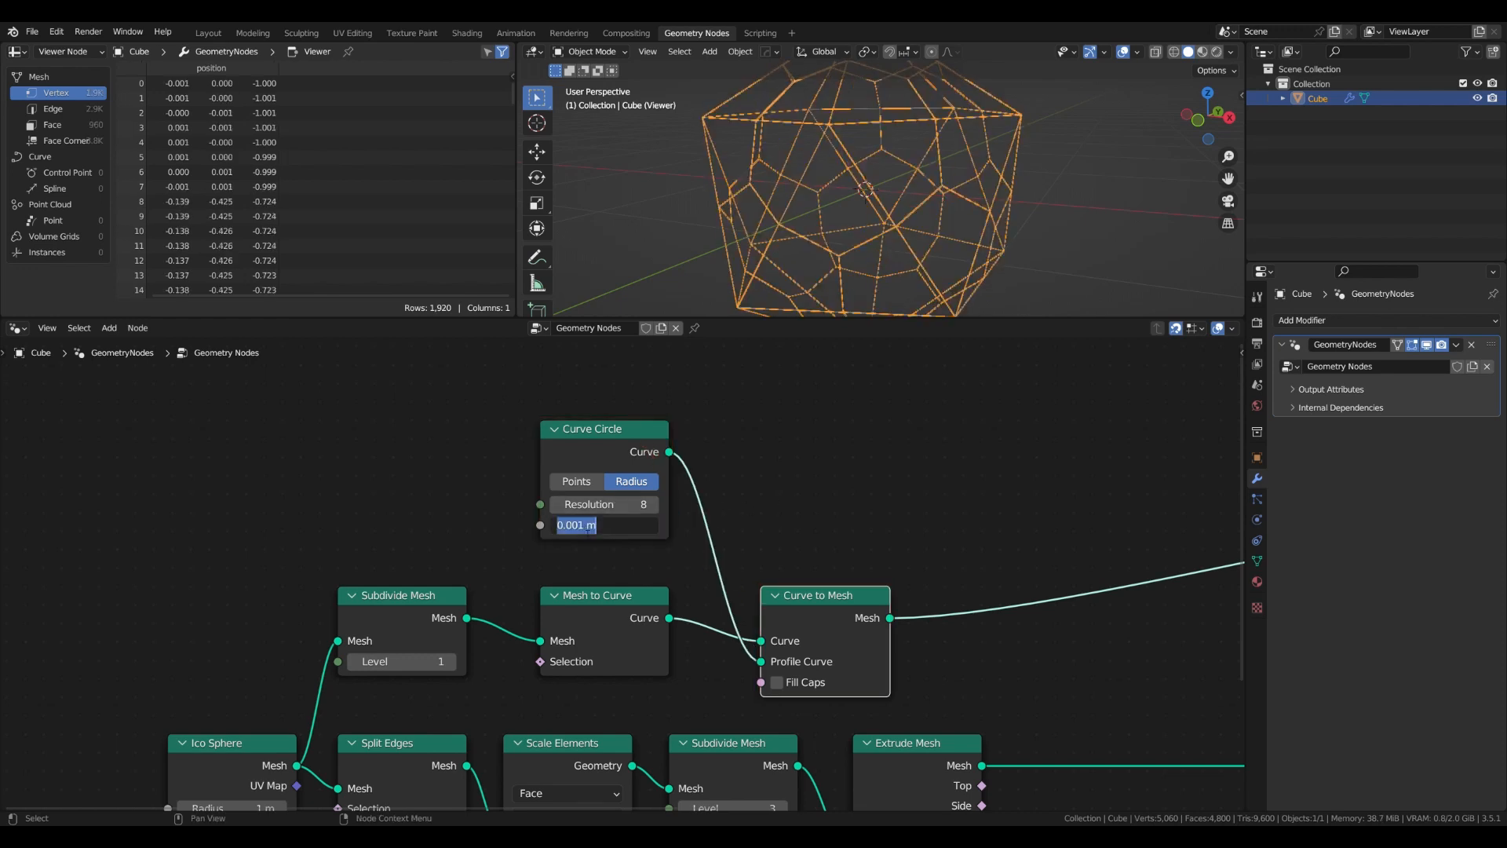
Re-enter the Curve Circle's radius and check the thickness of the wireframe
{"action": "key", "text": "BackSpace"}
{"action": "key", "text": "BackSpace"}
{"action": "type", "text": "1"}
{"action": "key", "text": "Return"}
{"action": "scroll", "coordinate": [918, 294], "scroll_direction": "down", "scroll_amount": 2}
{"action": "left_click", "coordinate": [919, 295]}
{"action": "mouse_move", "coordinate": [919, 294]}
{"action": "middle_mouse_down"}
{"action": "mouse_move", "coordinate": [874, 195]}
{"action": "mouse_move", "coordinate": [901, 300]}
{"action": "middle_mouse_up"}
Switch the viewport preview from the wireframe branch back to the extruded panels and final geometry
{"action": "scroll", "coordinate": [892, 493], "scroll_direction": "down", "scroll_amount": 10}
{"action": "middle_click_drag", "start_coordinate": [886, 638], "coordinate": [765, 541]}
{"action": "scroll", "coordinate": [837, 588], "scroll_direction": "up", "scroll_amount": 3}
{"action": "left_click", "coordinate": [568, 553], "text": "ctrl+shift"}
{"action": "left_click", "coordinate": [539, 474], "text": "ctrl+shift"}
{"action": "left_click", "coordinate": [559, 564], "text": "ctrl+shift"}
{"action": "scroll", "coordinate": [674, 511], "scroll_direction": "up", "scroll_amount": 3}
{"action": "scroll", "coordinate": [765, 541], "scroll_direction": "down", "scroll_amount": 2}
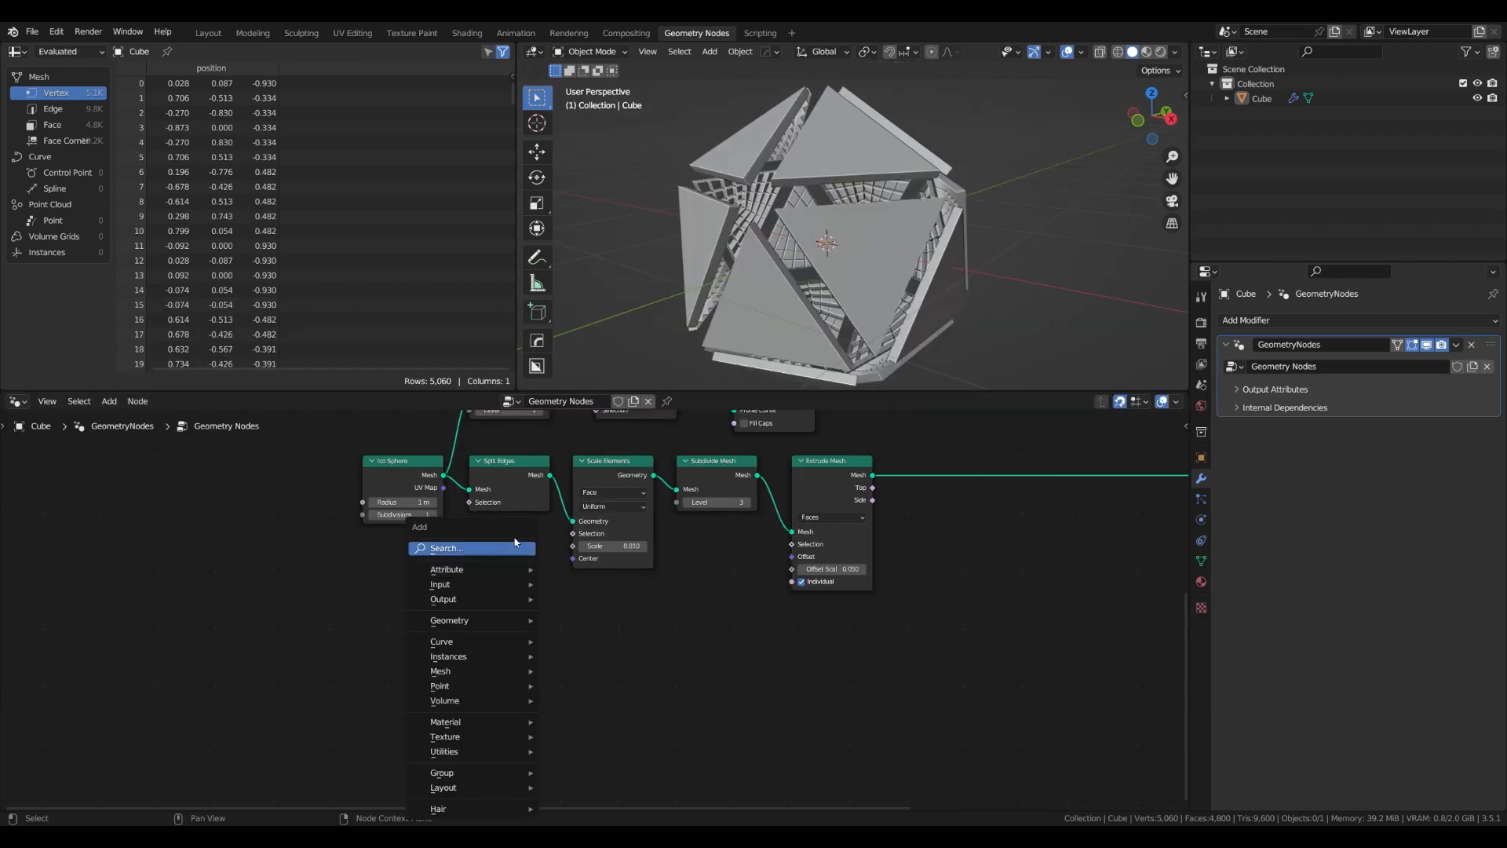
Add a Voronoi Texture node below the Ico Sphere node
{"action": "left_click", "coordinate": [522, 546]}
{"action": "type", "text": "vor"}
{"action": "key", "text": "Return"}
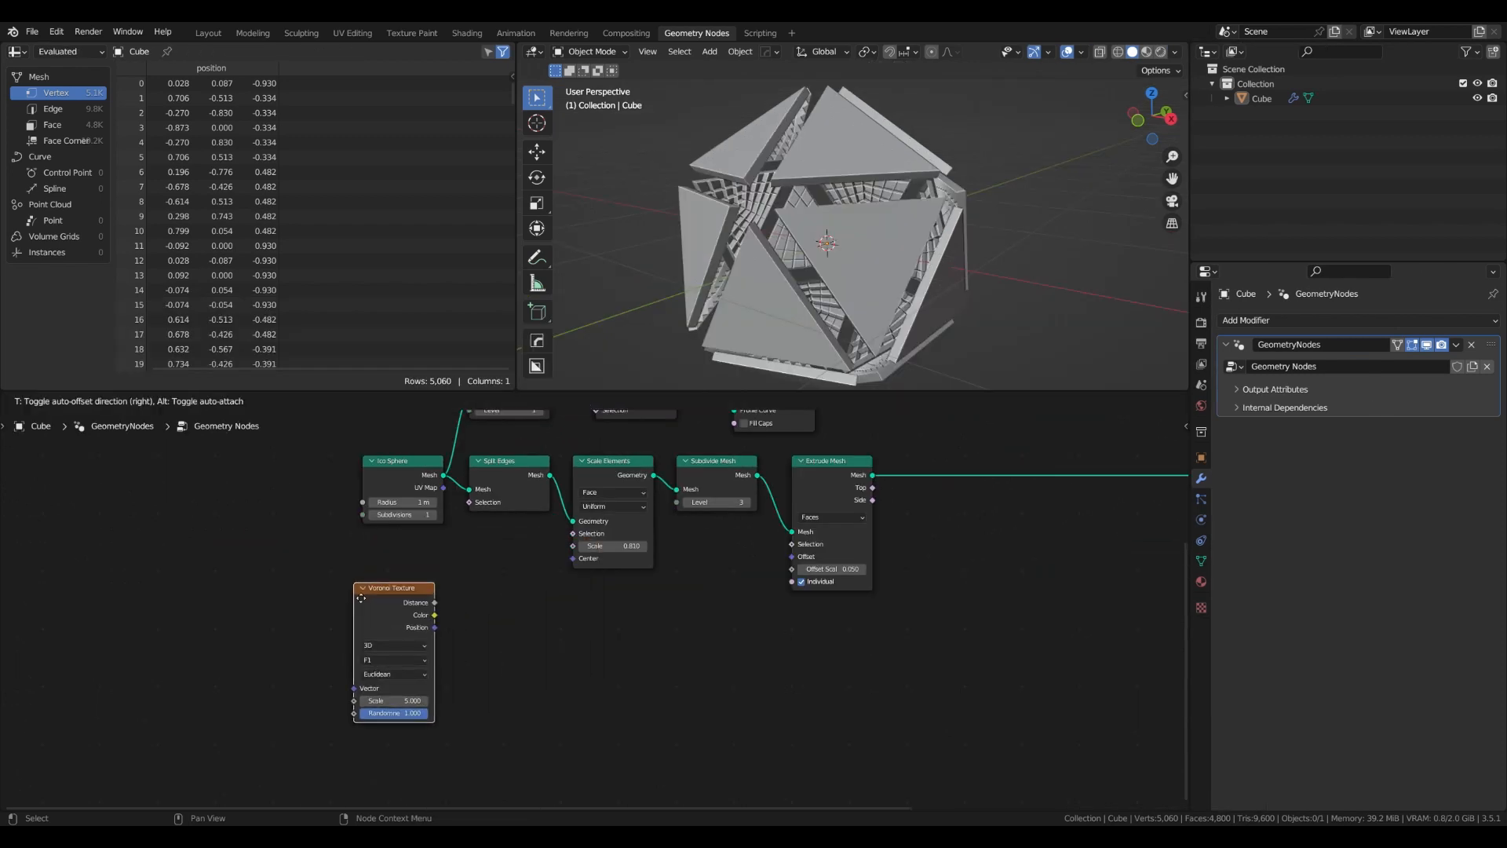
{"action": "left_click", "coordinate": [391, 646]}
Set the Voronoi Texture to 4D with the F1 feature and the Manhattan distance metric
{"action": "left_click", "coordinate": [390, 646]}
{"action": "left_click", "coordinate": [404, 691]}
{"action": "scroll", "coordinate": [416, 690], "scroll_direction": "up", "scroll_amount": 1}
{"action": "left_click", "coordinate": [427, 670]}
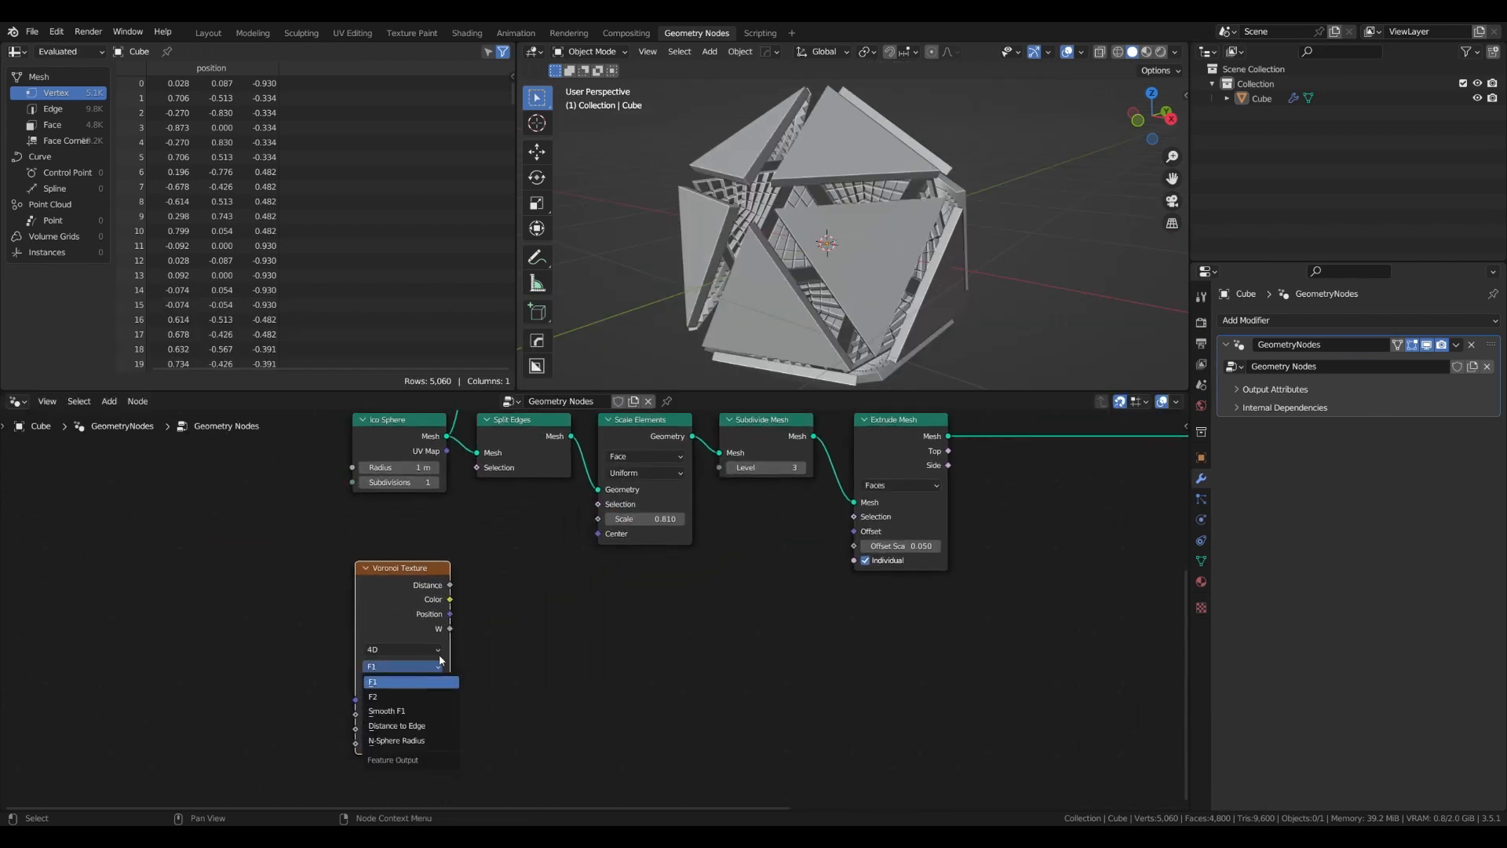
{"action": "left_click", "coordinate": [404, 683]}
{"action": "left_click", "coordinate": [399, 713]}
{"action": "scroll", "coordinate": [515, 619], "scroll_direction": "down", "scroll_amount": 2}
{"action": "scroll", "coordinate": [503, 625], "scroll_direction": "up", "scroll_amount": 3}
{"action": "scroll", "coordinate": [532, 673], "scroll_direction": "down", "scroll_amount": 2}
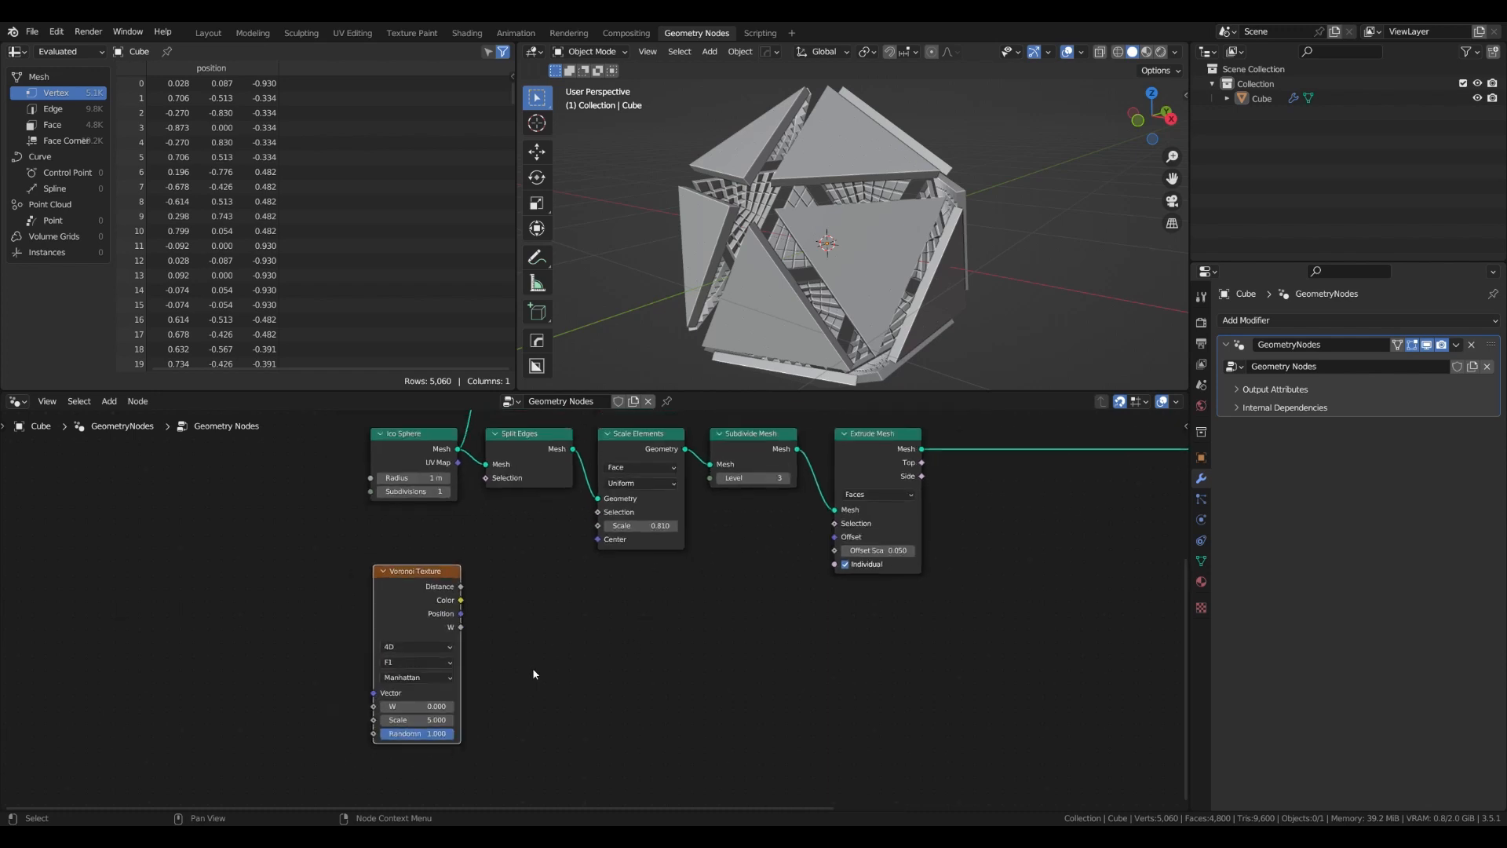
{"action": "scroll", "coordinate": [533, 674], "scroll_direction": "up", "scroll_amount": 3}
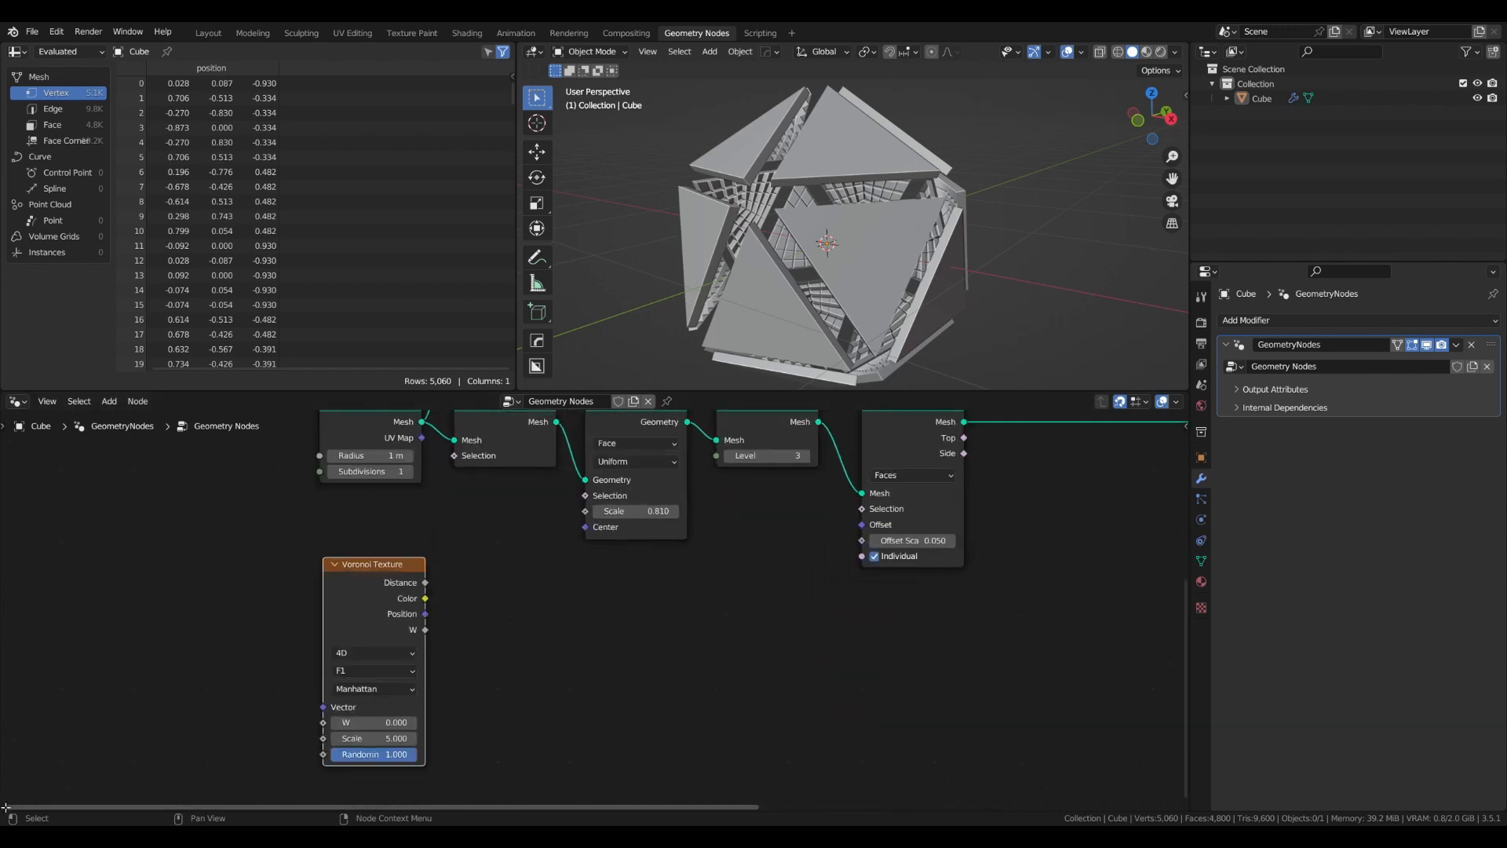
Connect the Voronoi Texture's Position output to Extrude Mesh's Offset, trying W at 8.060 and an offset scale of 0.080
{"action": "left_click_drag", "start_coordinate": [424, 614], "coordinate": [861, 524]}
{"action": "middle_click_drag", "start_coordinate": [808, 235], "coordinate": [730, 243]}
{"action": "left_click_drag", "start_coordinate": [373, 722], "coordinate": [549, 722]}
{"action": "scroll", "coordinate": [852, 236], "scroll_direction": "down", "scroll_amount": 3}
{"action": "middle_click_drag", "start_coordinate": [851, 236], "coordinate": [777, 208]}
{"action": "left_click_drag", "start_coordinate": [913, 539], "coordinate": [965, 540]}
{"action": "left_click_drag", "start_coordinate": [373, 722], "coordinate": [463, 722]}
{"action": "left_click_drag", "start_coordinate": [945, 542], "coordinate": [897, 540]}
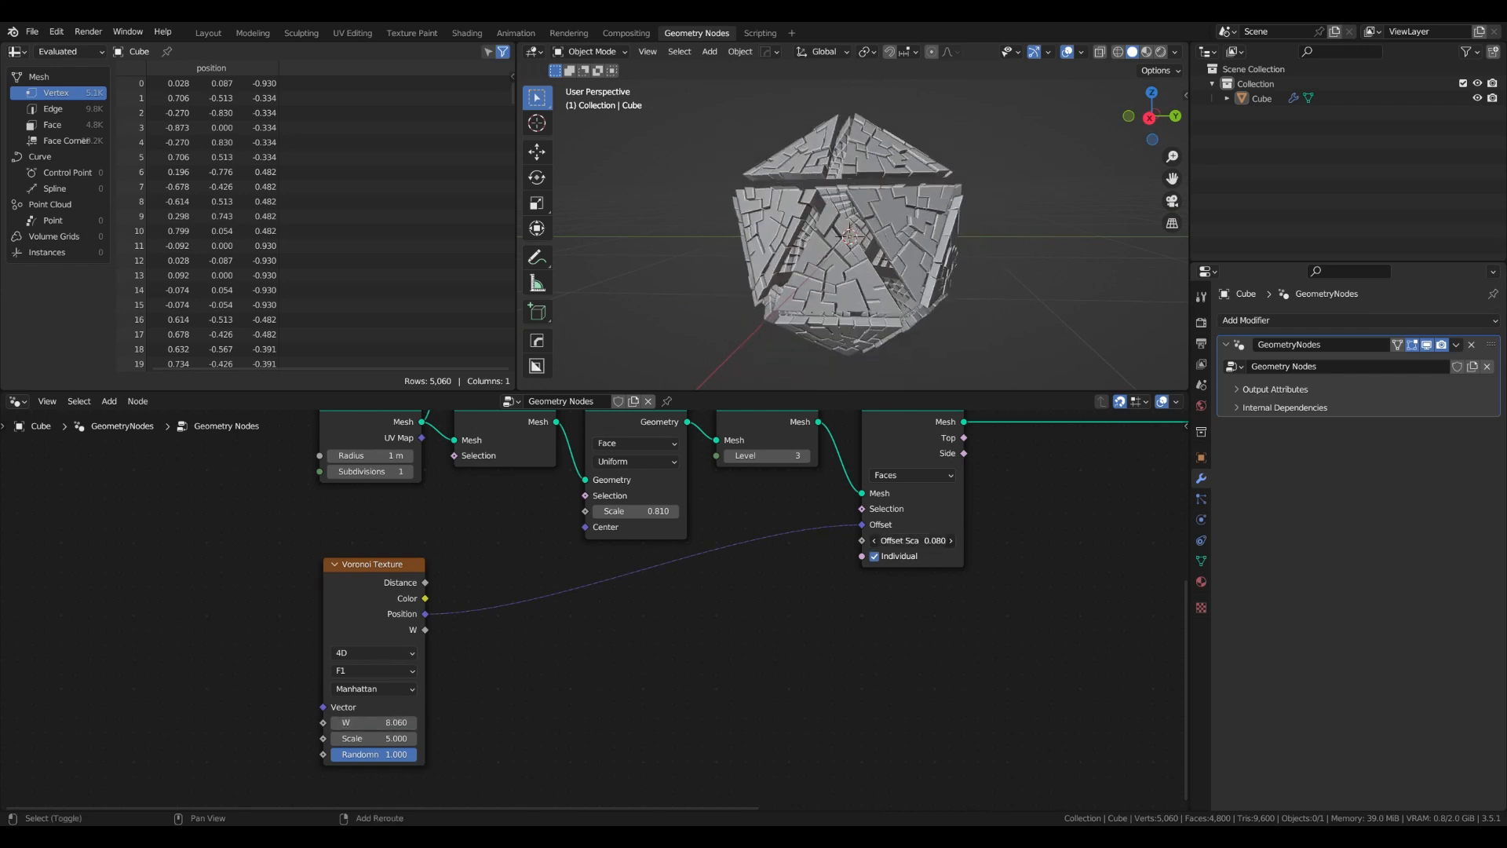
{"action": "middle_click_drag", "start_coordinate": [855, 228], "coordinate": [849, 193]}
{"action": "left_click", "coordinate": [848, 193]}
{"action": "key", "text": "r"}
{"action": "key", "text": "r"}
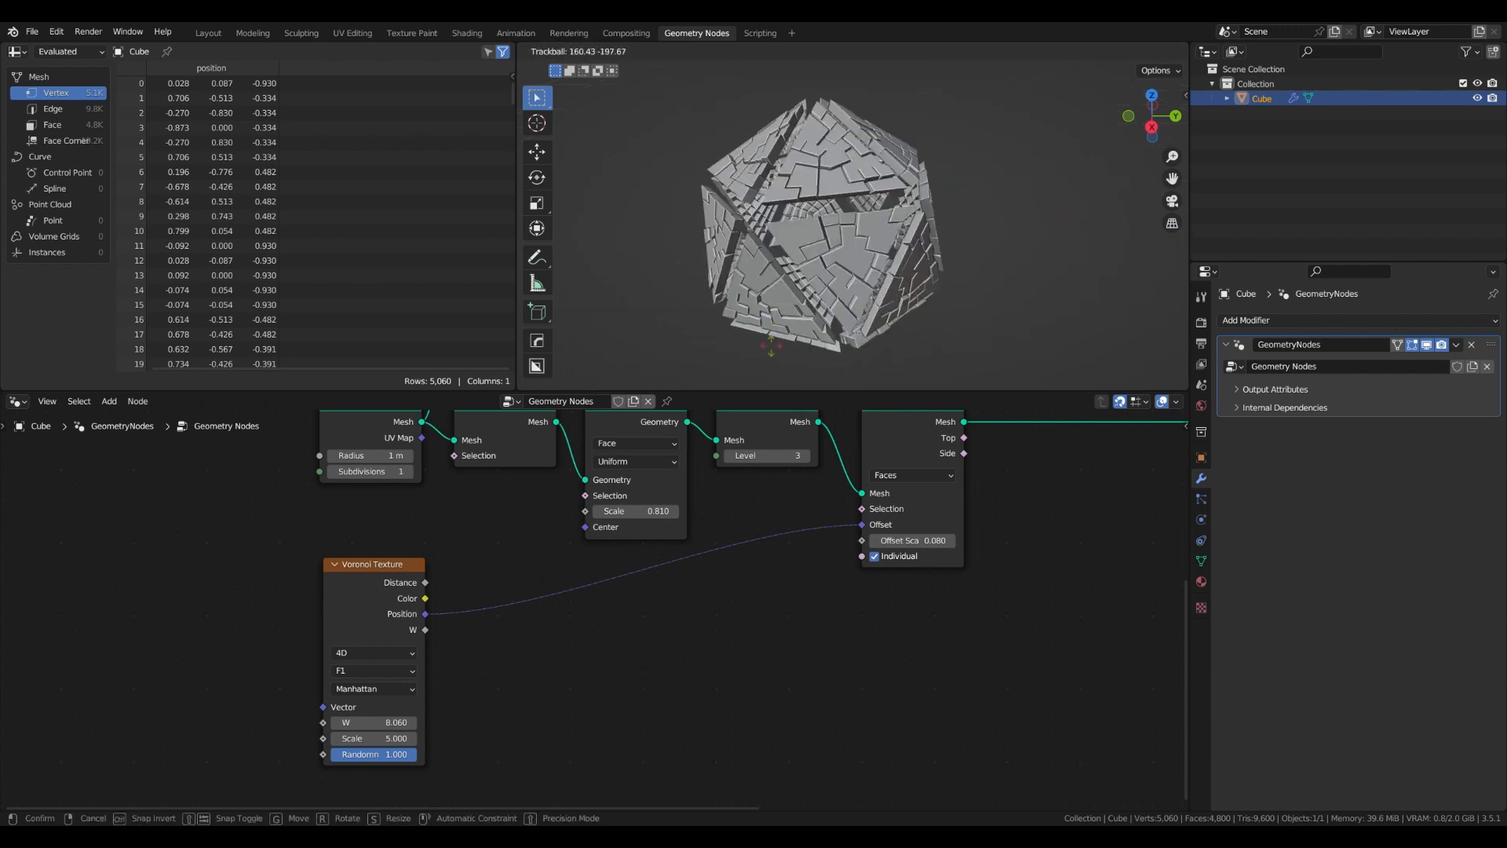
{"action": "right_click", "coordinate": [961, 193]}
Set the Voronoi Texture's W value to 0
{"action": "scroll", "coordinate": [595, 609], "scroll_direction": "down", "scroll_amount": 2}
{"action": "left_click", "coordinate": [405, 707]}
{"action": "type", "text": "0"}
{"action": "key", "text": "Return"}
{"action": "scroll", "coordinate": [531, 703], "scroll_direction": "up", "scroll_amount": 3}
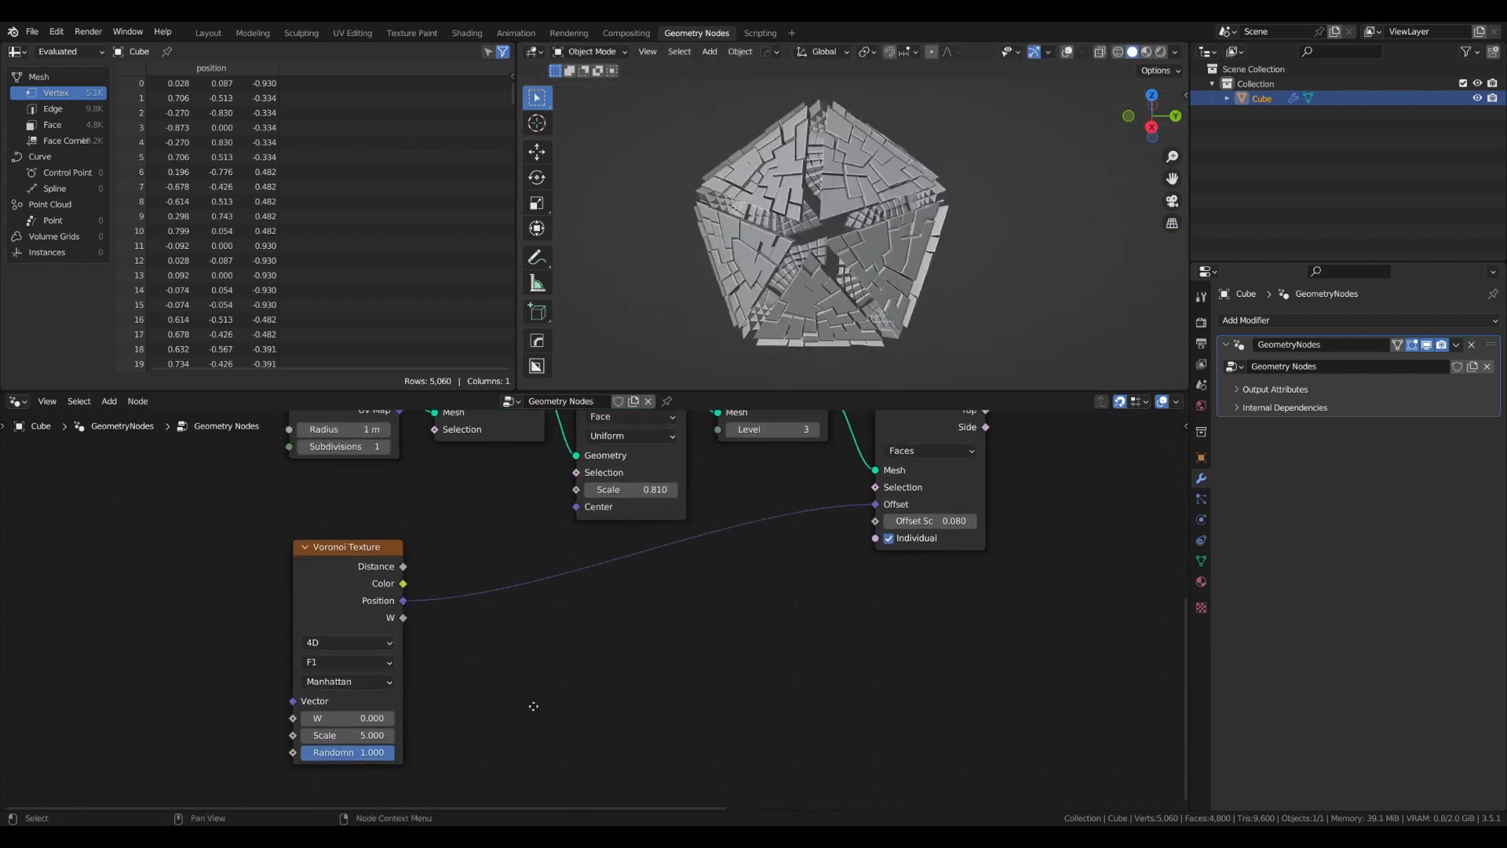
Add a Multiply math node fed by the Voronoi Texture's Distance output
{"action": "key", "text": "shift+a"}
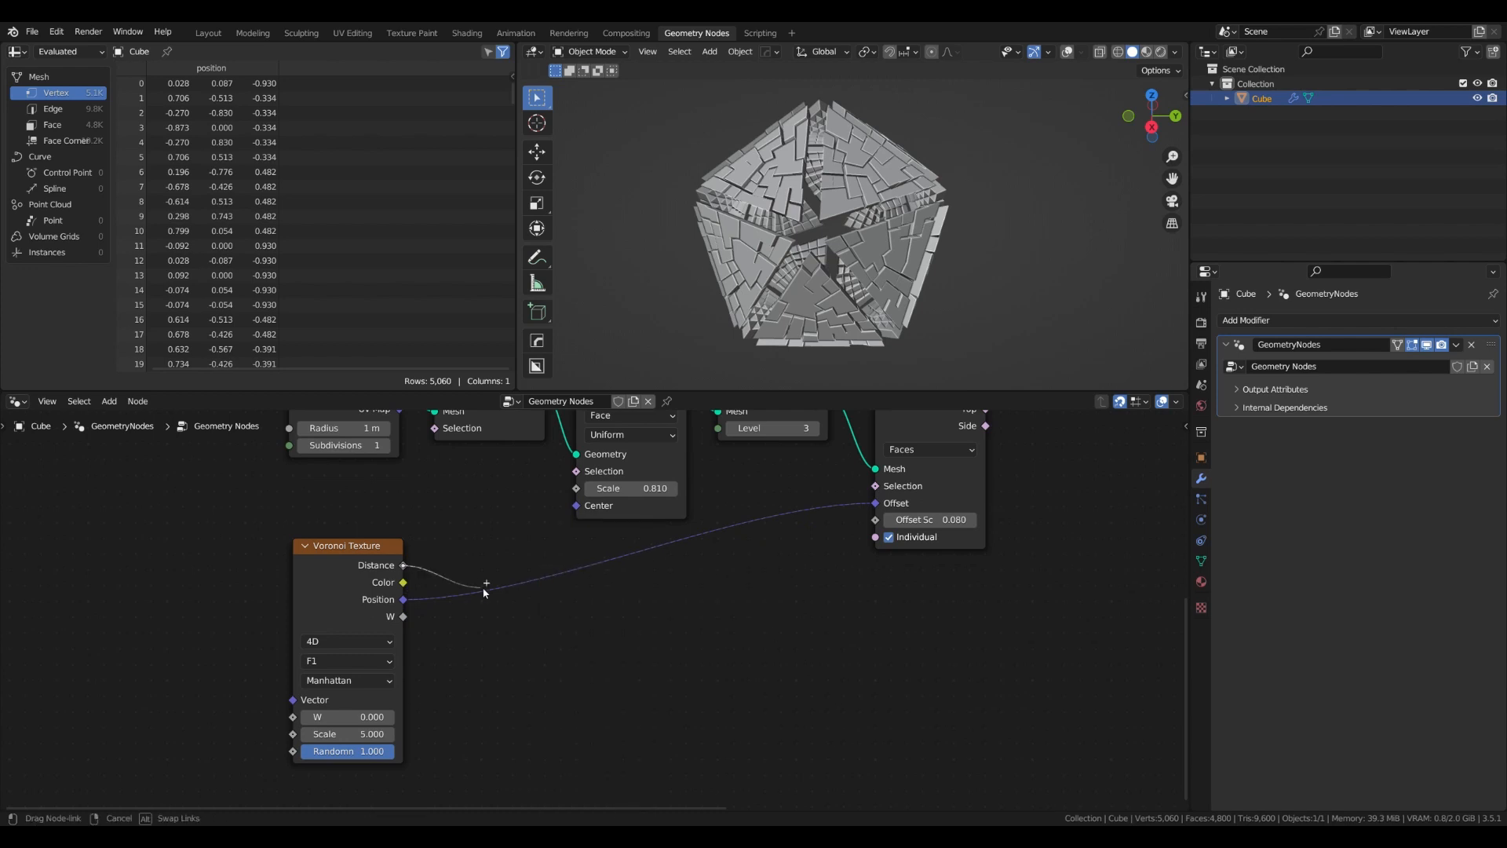
{"action": "left_click_drag", "start_coordinate": [484, 590], "coordinate": [640, 646]}
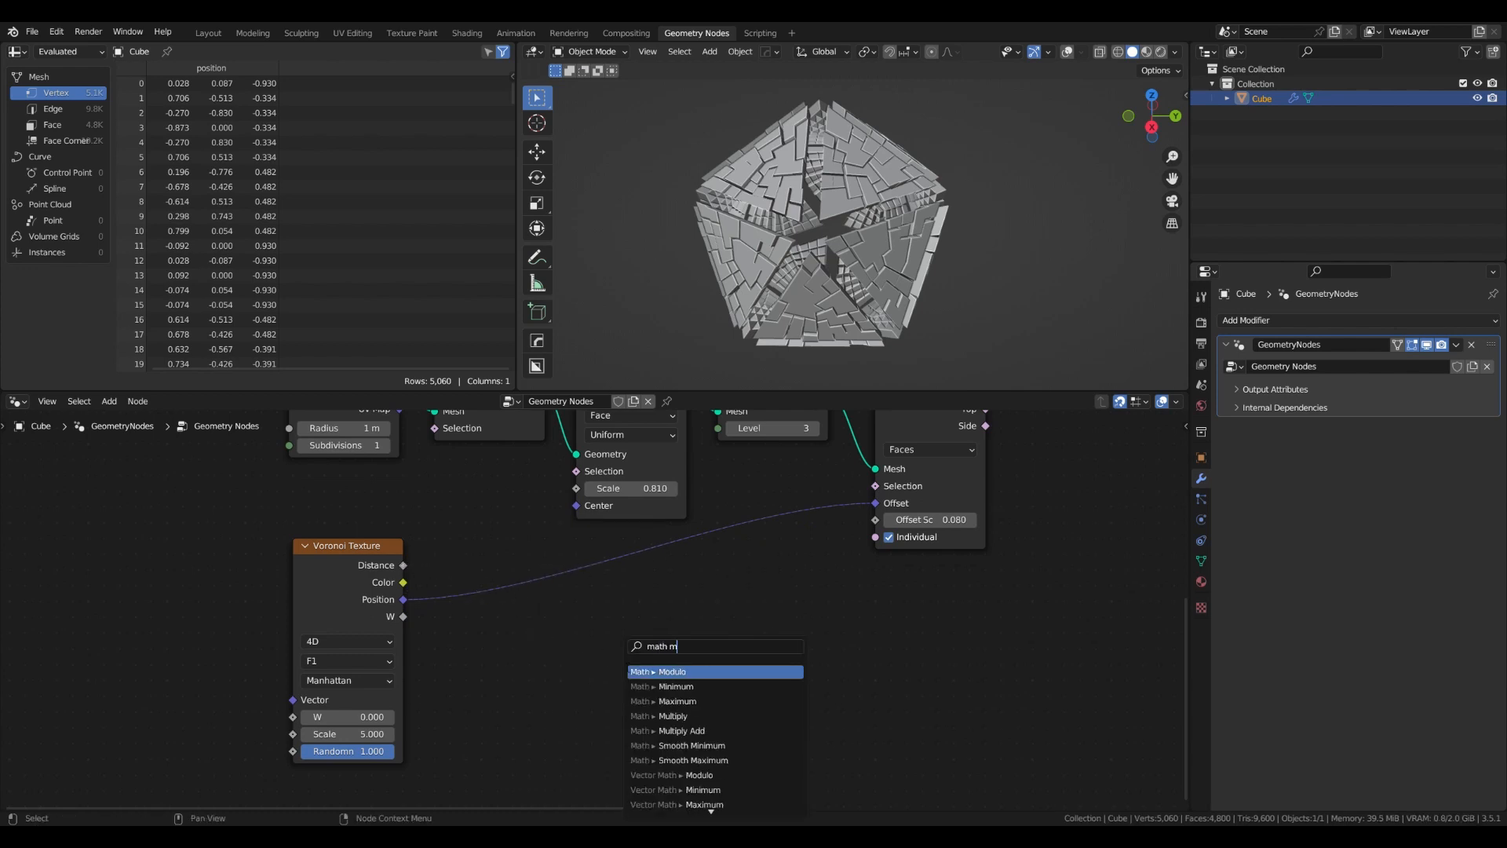
{"action": "key", "text": "Return"}
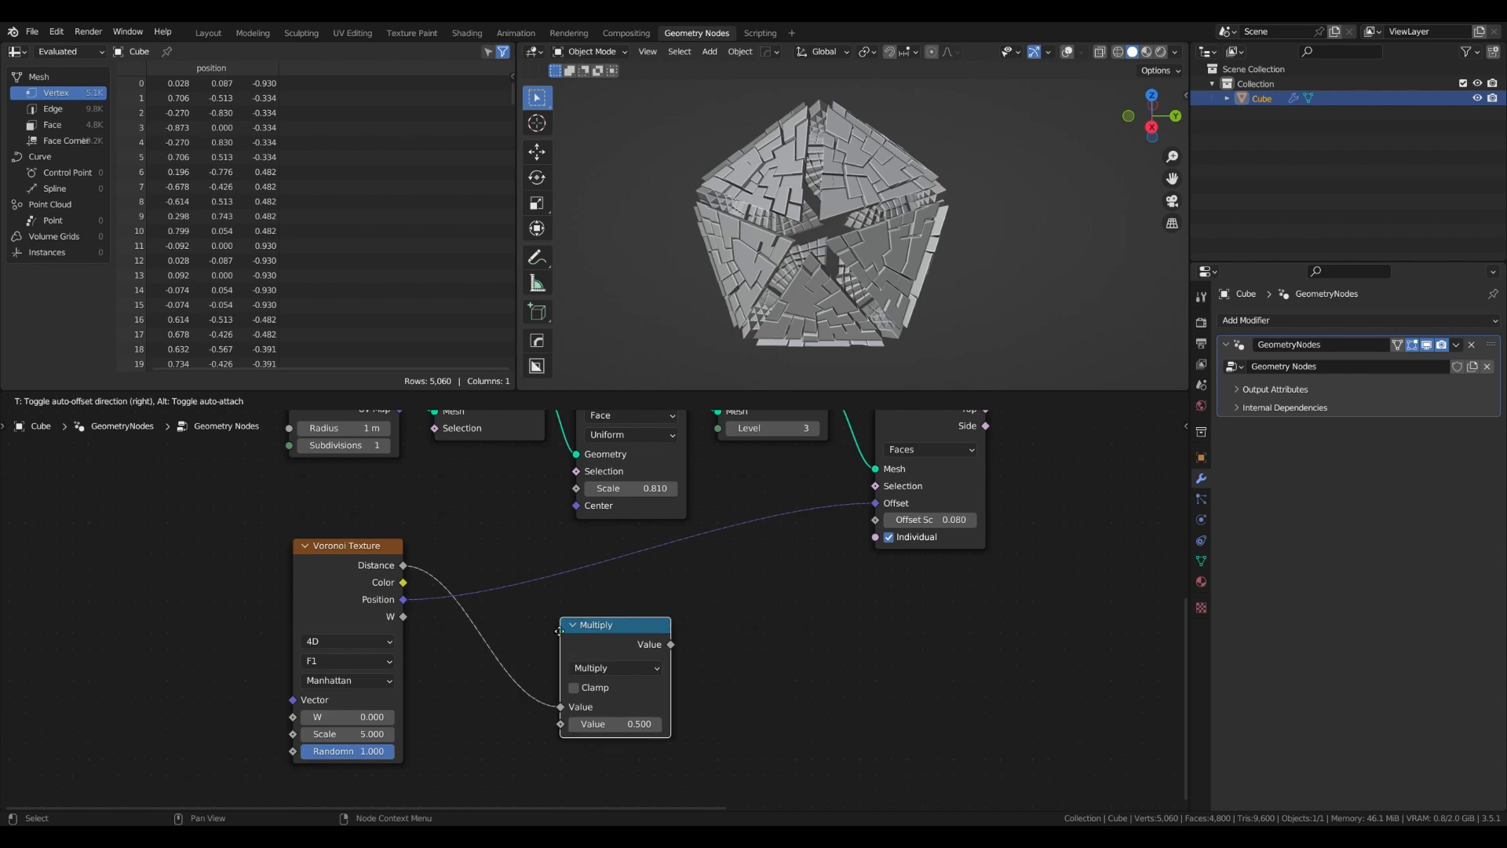
{"action": "left_click", "coordinate": [603, 646]}
Chain a second Multiply node after the first and connect its result to Extrude Mesh's Offset Scale
{"action": "left_click_drag", "start_coordinate": [654, 645], "coordinate": [744, 642]}
{"action": "type", "text": "multi"}
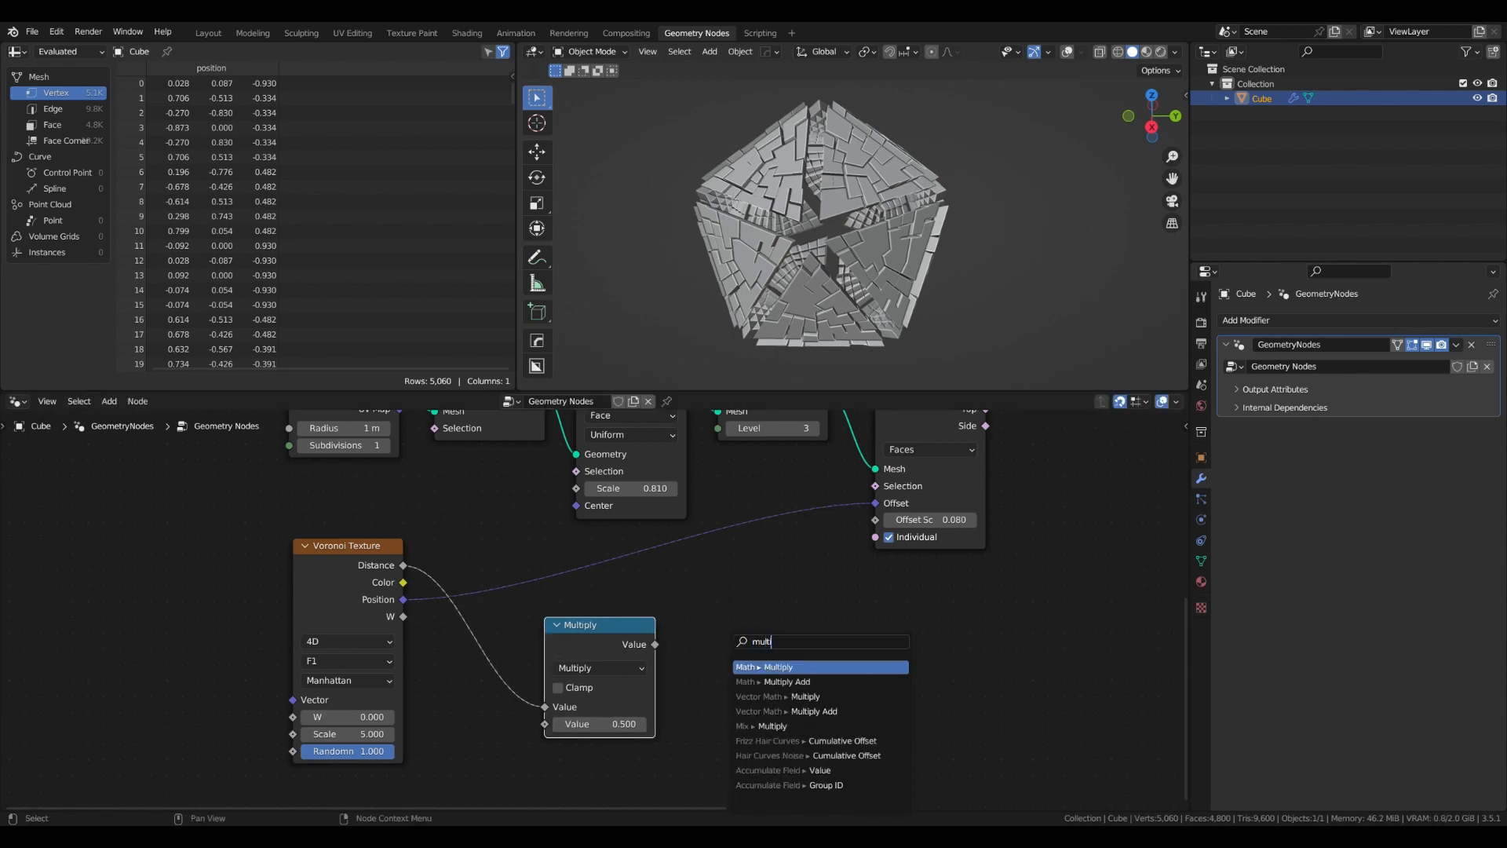
{"action": "key", "text": "Return"}
{"action": "left_click", "coordinate": [716, 618]}
{"action": "middle_click_drag", "start_coordinate": [688, 651], "coordinate": [695, 623]}
{"action": "scroll", "coordinate": [694, 623], "scroll_direction": "down", "scroll_amount": 1}
{"action": "scroll", "coordinate": [691, 623], "scroll_direction": "up", "scroll_amount": 2}
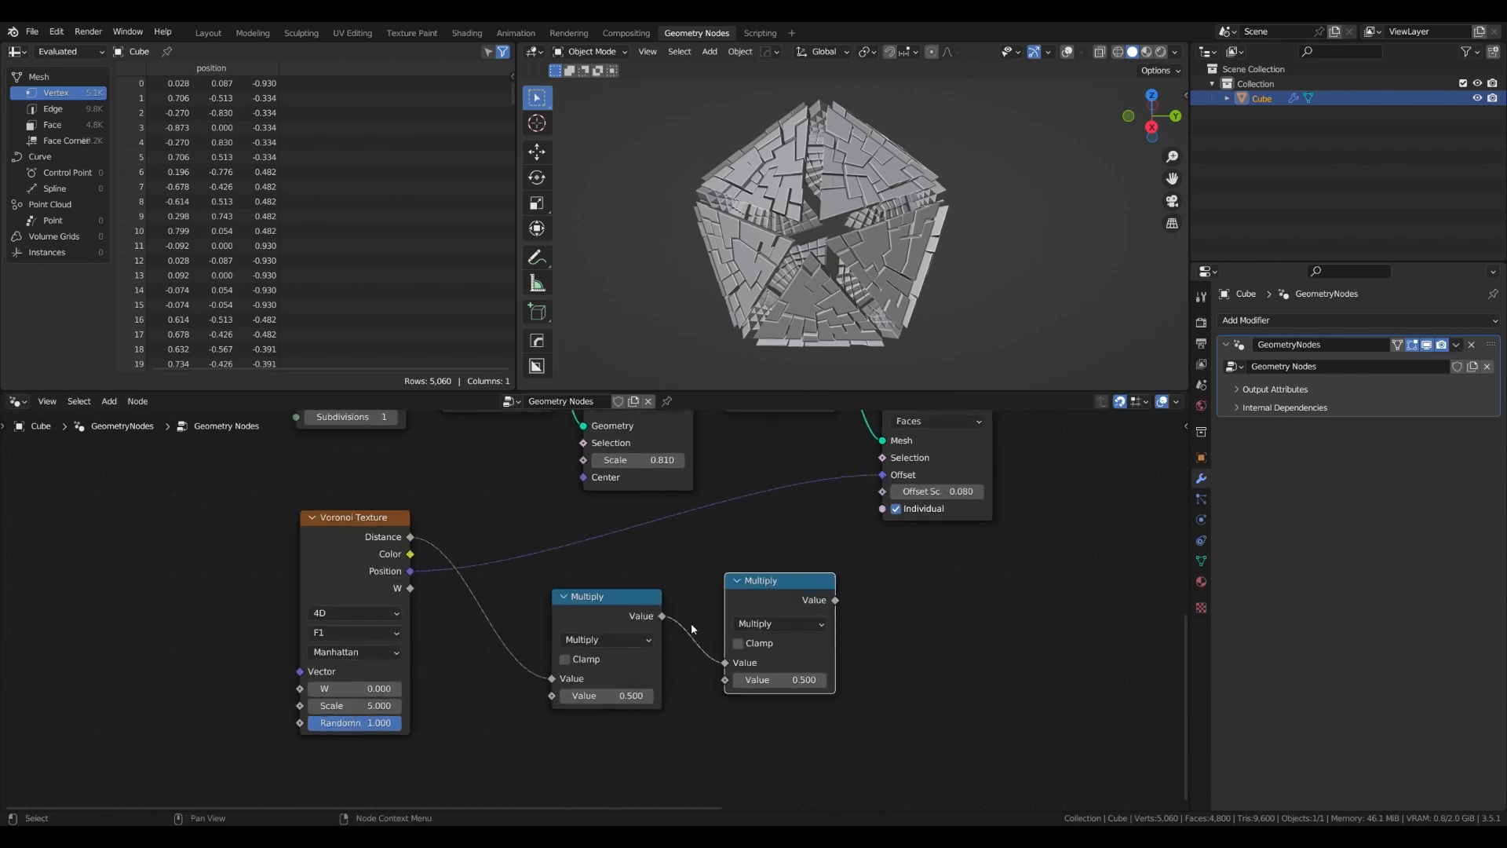
{"action": "scroll", "coordinate": [599, 620], "scroll_direction": "down", "scroll_amount": 4}
{"action": "scroll", "coordinate": [783, 596], "scroll_direction": "up", "scroll_amount": 3}
{"action": "middle_click_drag", "start_coordinate": [788, 591], "coordinate": [750, 576]}
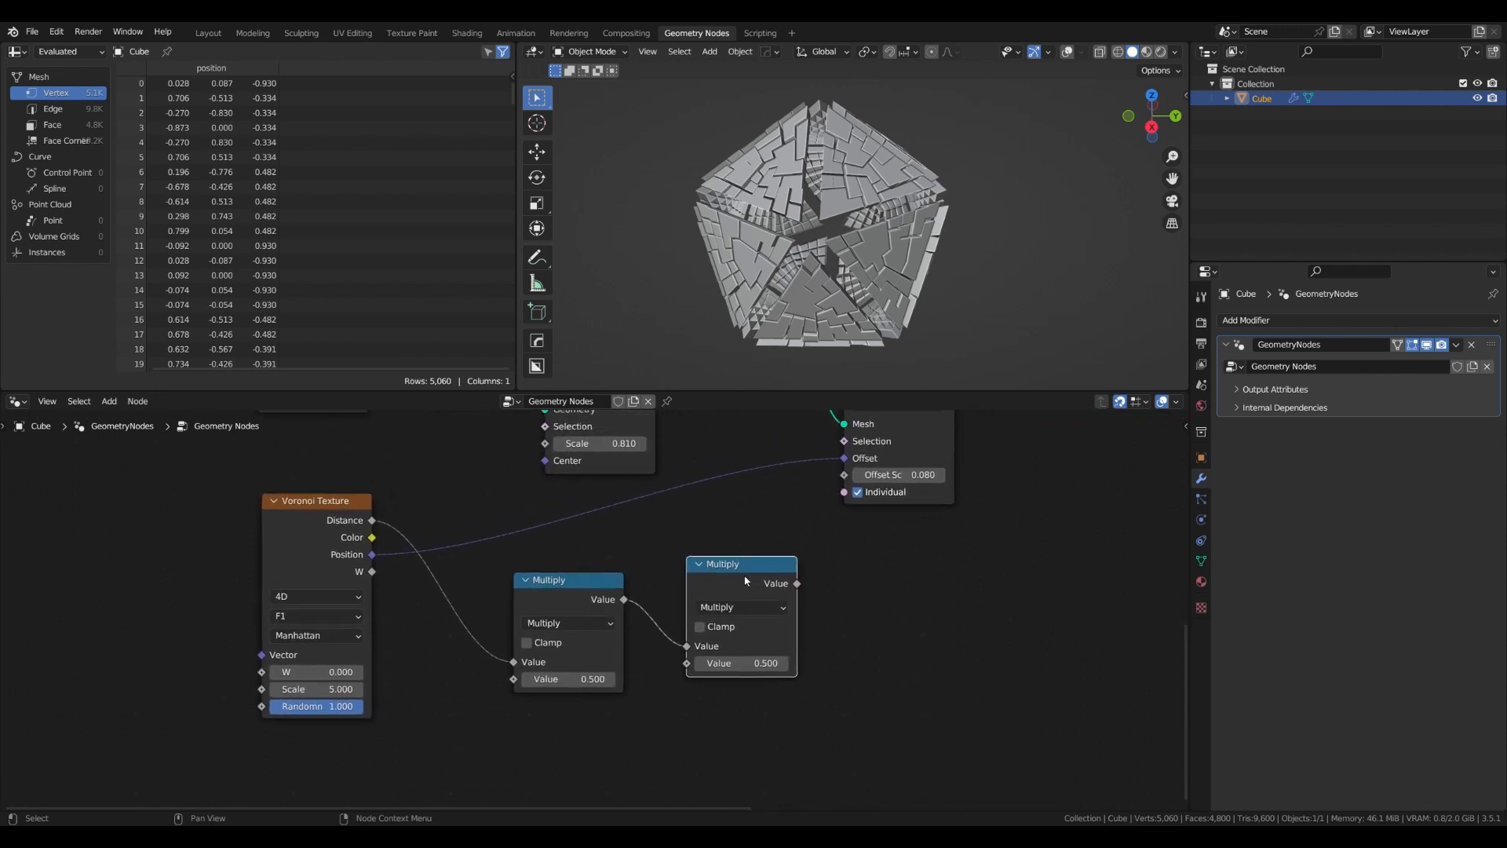
{"action": "scroll", "coordinate": [737, 587], "scroll_direction": "down", "scroll_amount": 1}
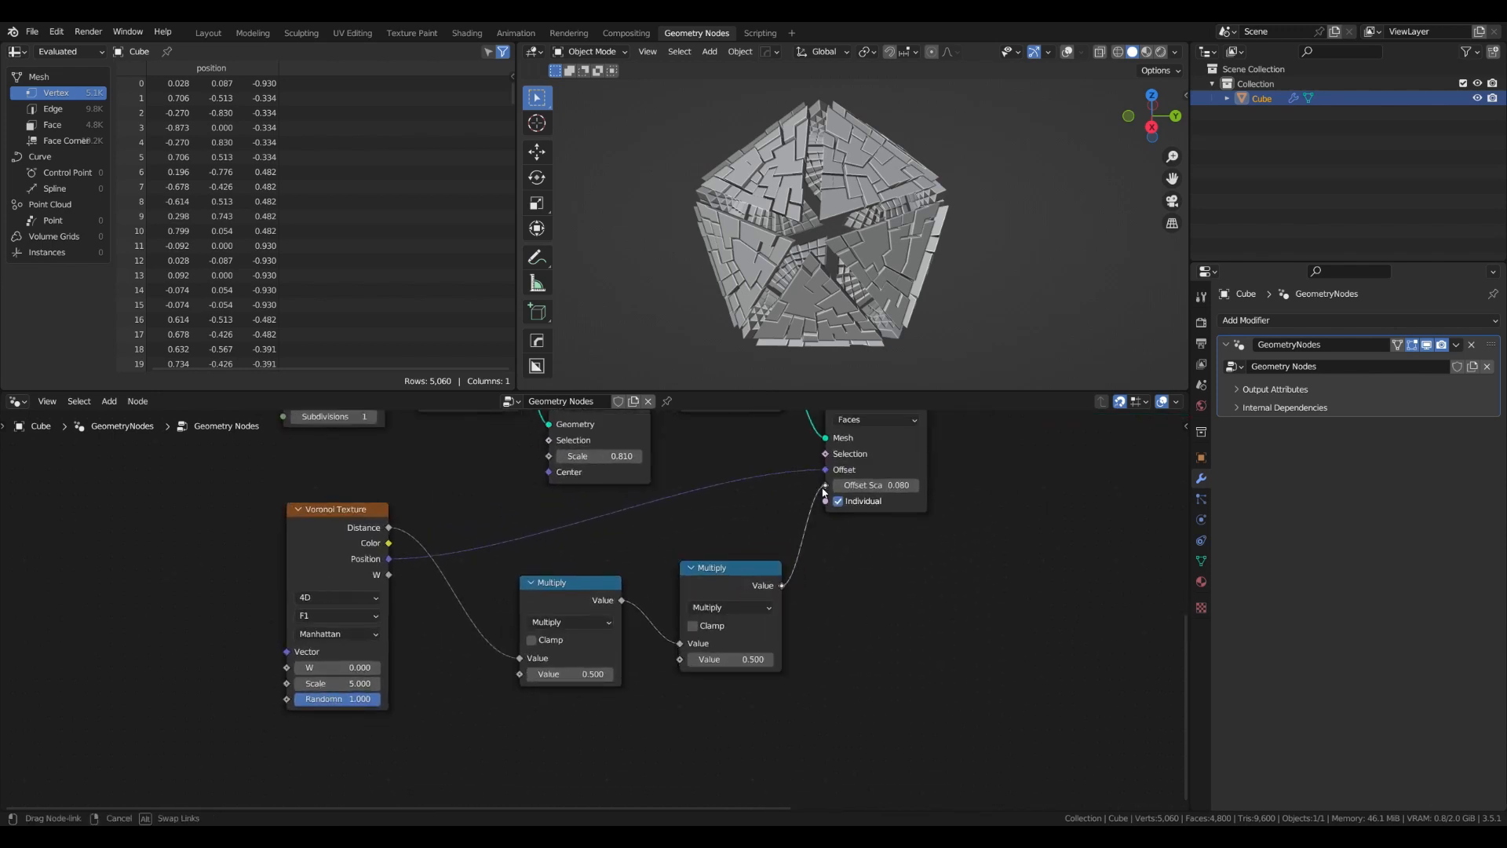
{"action": "left_click_drag", "start_coordinate": [824, 492], "coordinate": [824, 493]}
Add a Value node of 0.300 below the Voronoi Texture and connect it to the first Multiply's second input
{"action": "scroll", "coordinate": [731, 507], "scroll_direction": "down", "scroll_amount": 3}
{"action": "key", "text": "shift+a"}
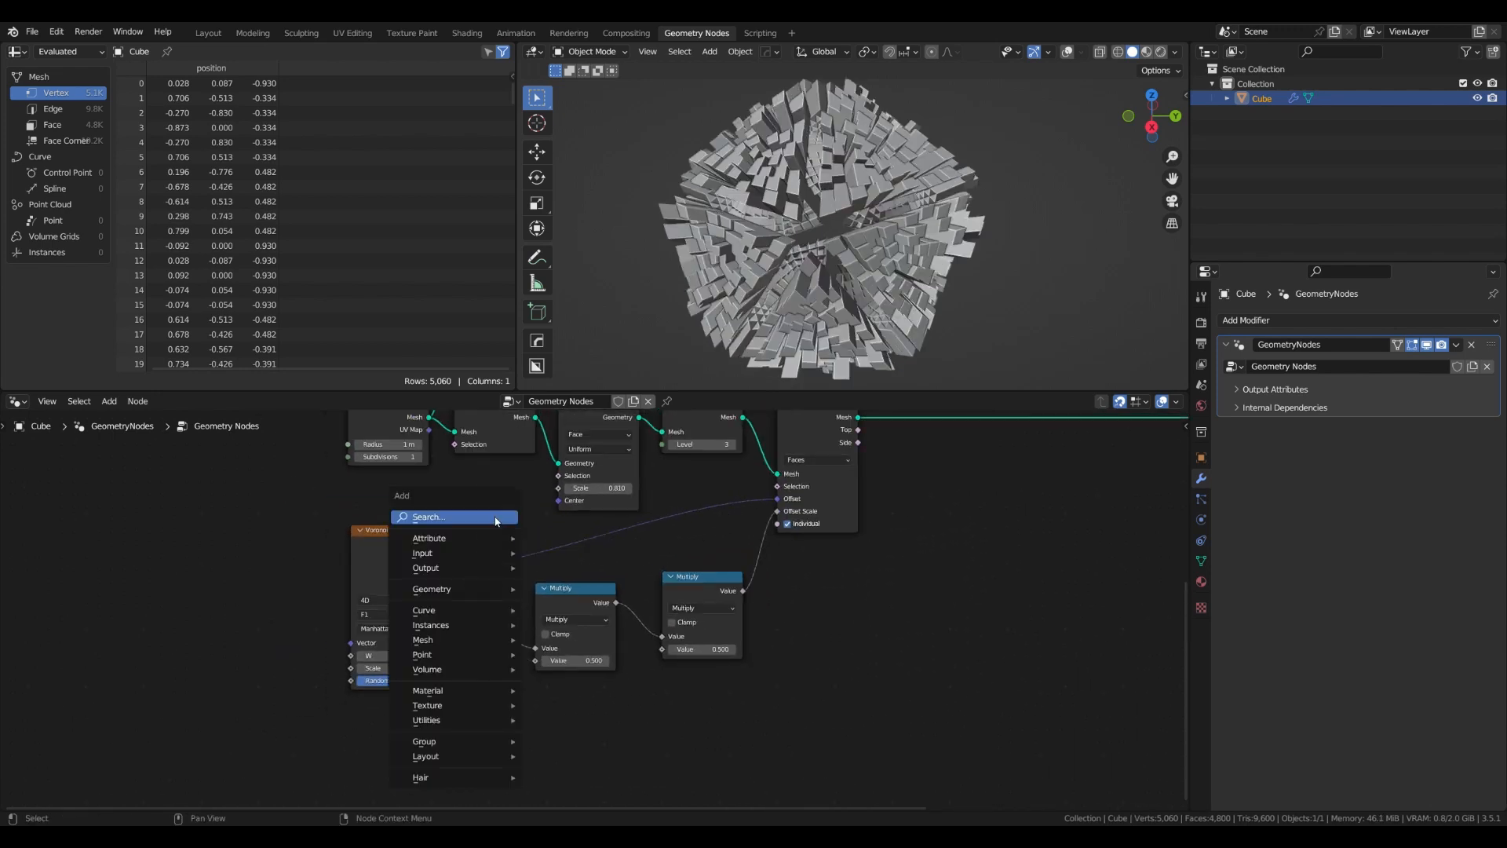
{"action": "left_click", "coordinate": [495, 518]}
{"action": "type", "text": "val"}
{"action": "left_click", "coordinate": [516, 541]}
{"action": "left_click", "coordinate": [377, 736]}
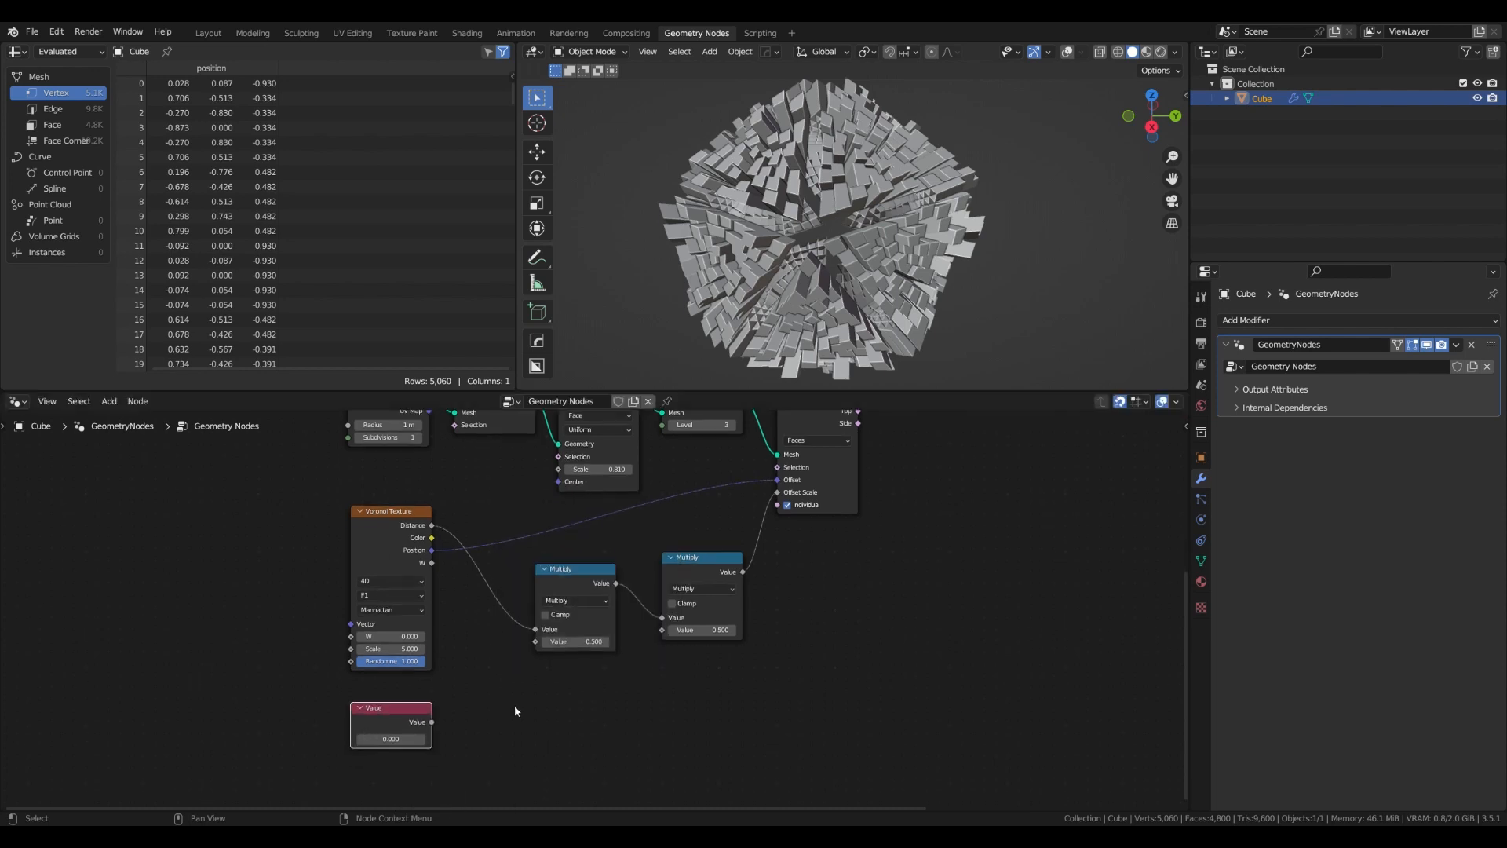
{"action": "left_click_drag", "start_coordinate": [432, 722], "coordinate": [536, 641]}
{"action": "scroll", "coordinate": [602, 691], "scroll_direction": "up", "scroll_amount": 1}
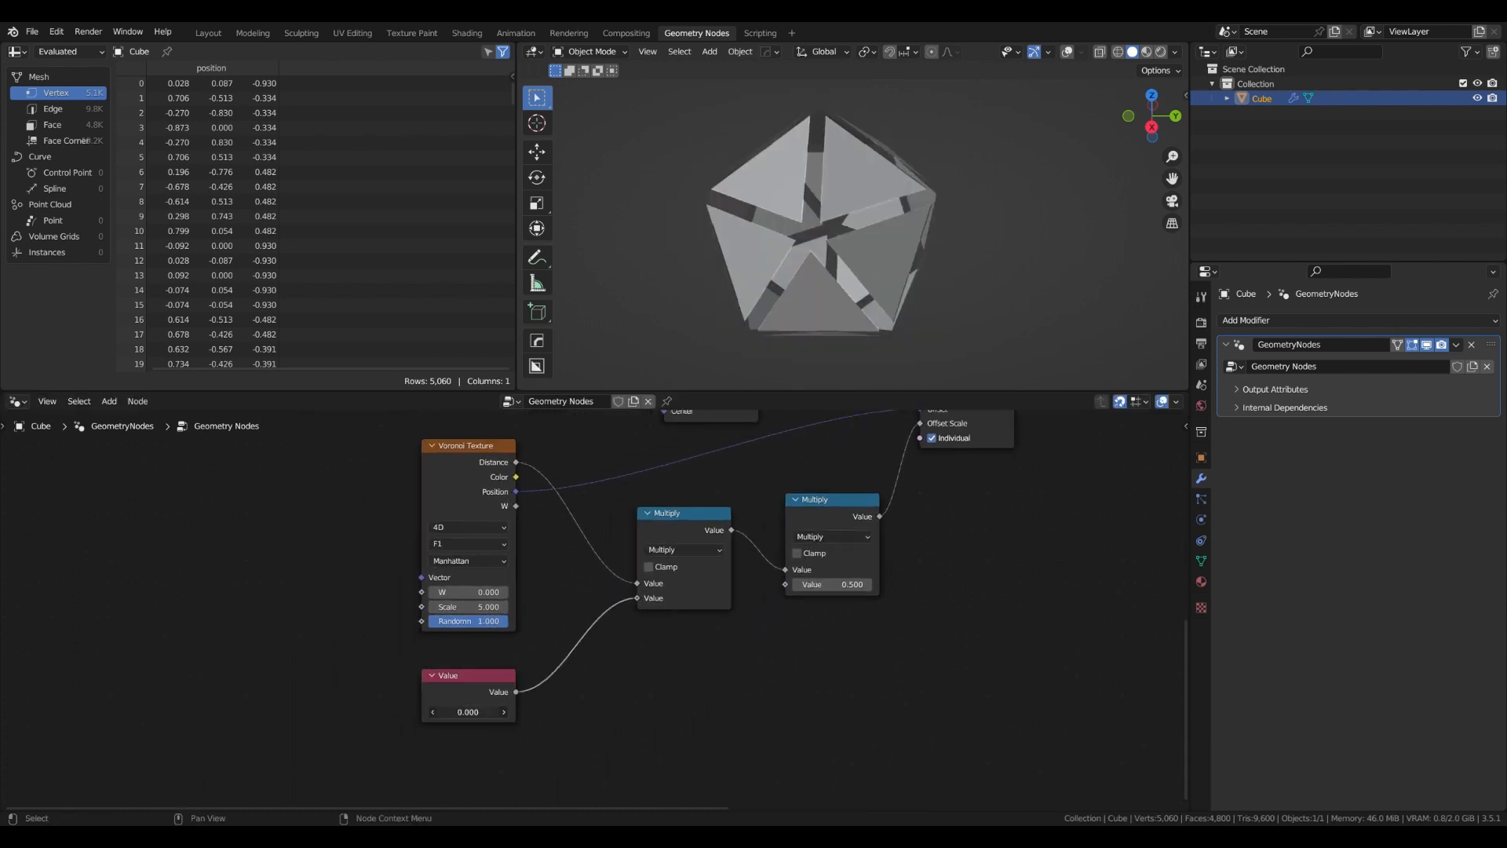
{"action": "left_click_drag", "start_coordinate": [467, 711], "coordinate": [491, 711]}
Try out a higher W value on the Voronoi Texture and reset it to 0
{"action": "left_click_drag", "start_coordinate": [474, 594], "coordinate": [597, 594]}
{"action": "left_click", "coordinate": [473, 594]}
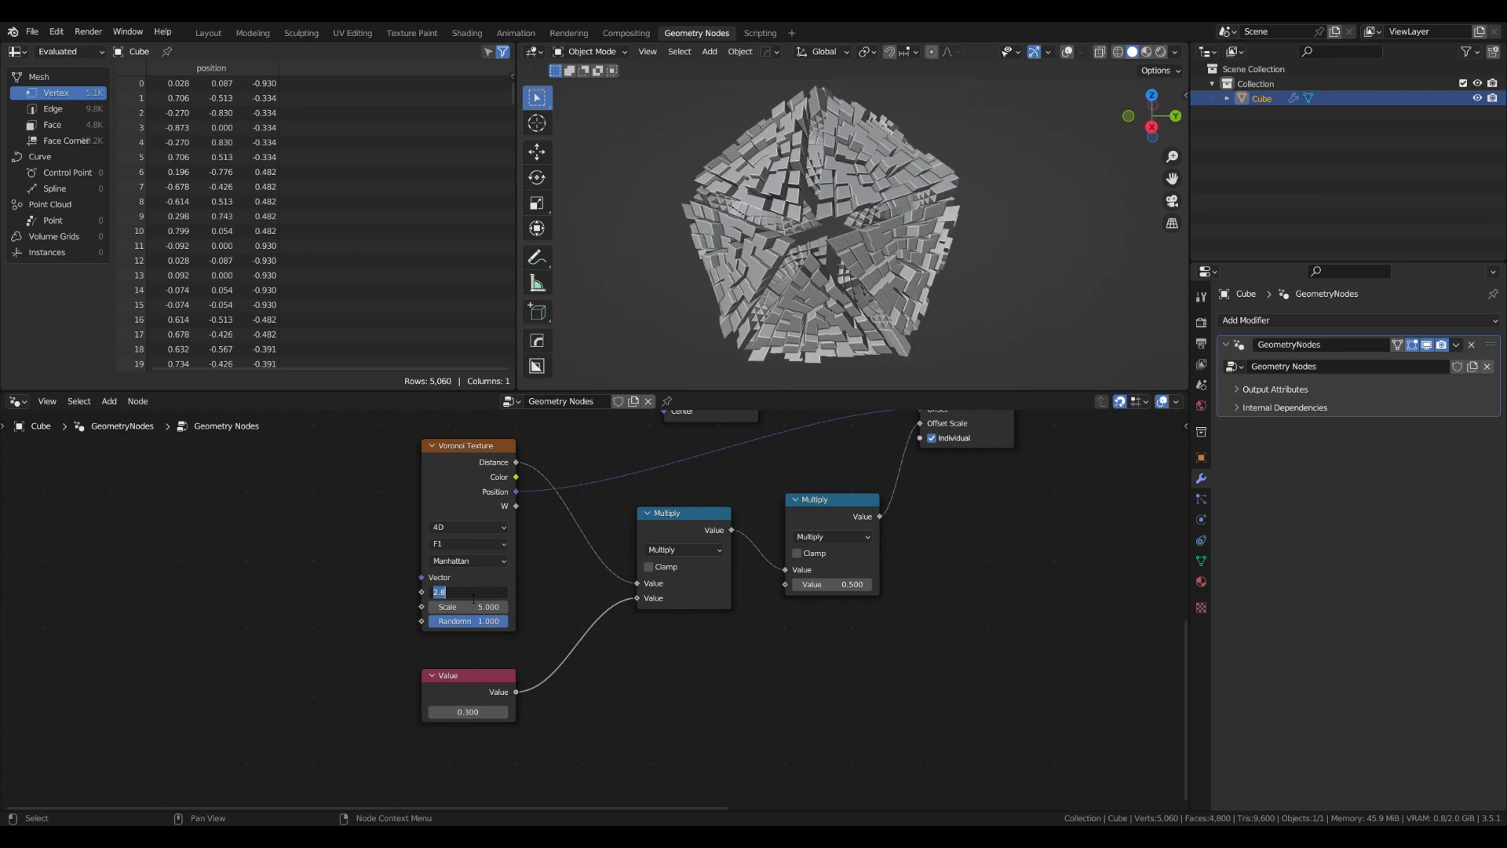
{"action": "type", "text": "0"}
{"action": "key", "text": "Return"}
Insert a keyframe on the Value node's number
{"action": "scroll", "coordinate": [373, 752], "scroll_direction": "up", "scroll_amount": 3}
{"action": "right_click", "coordinate": [574, 682]}
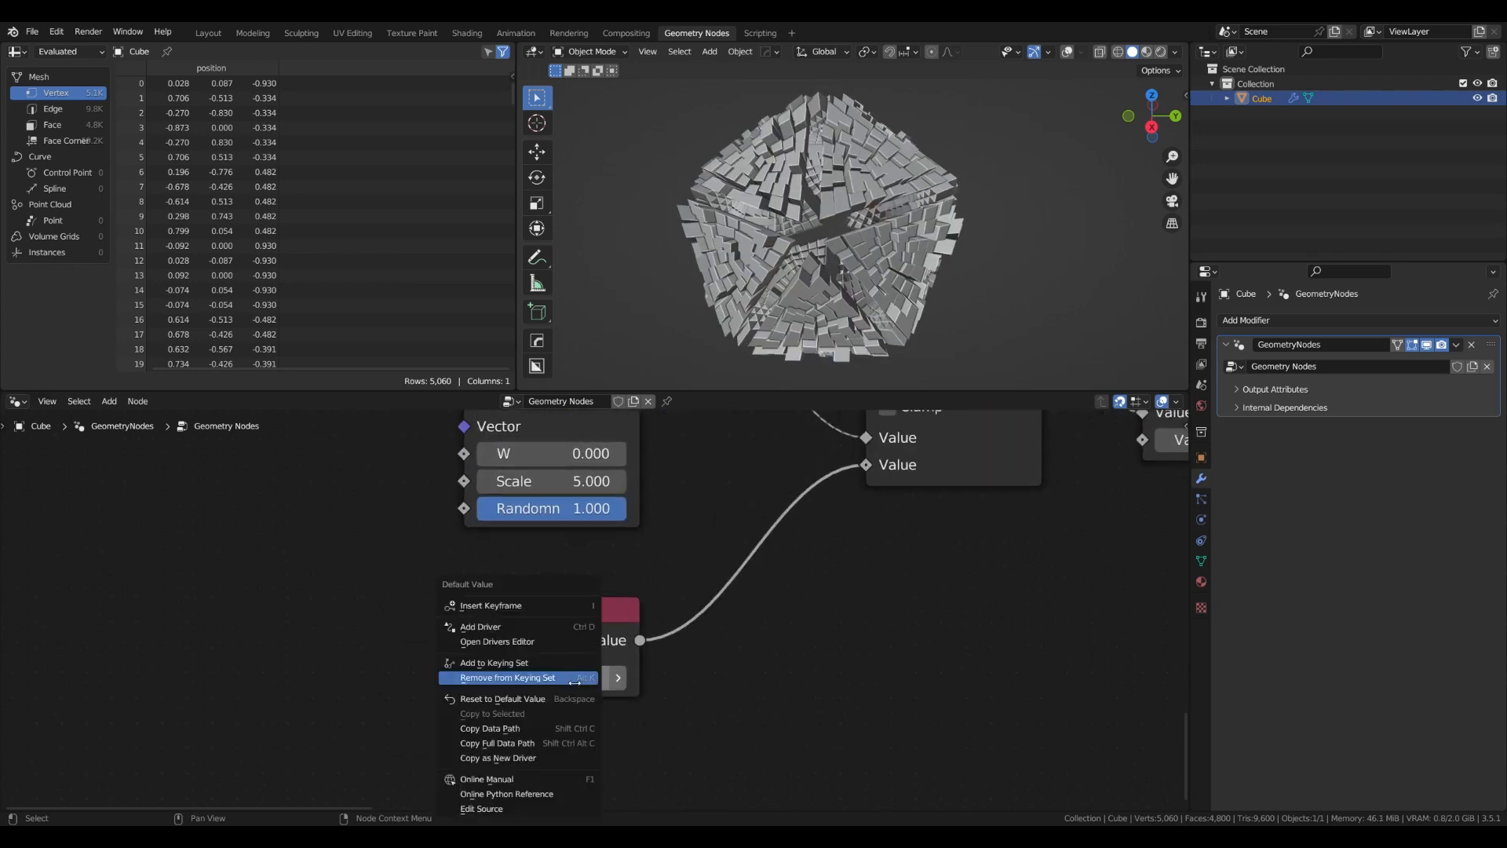
{"action": "left_click", "coordinate": [555, 607]}
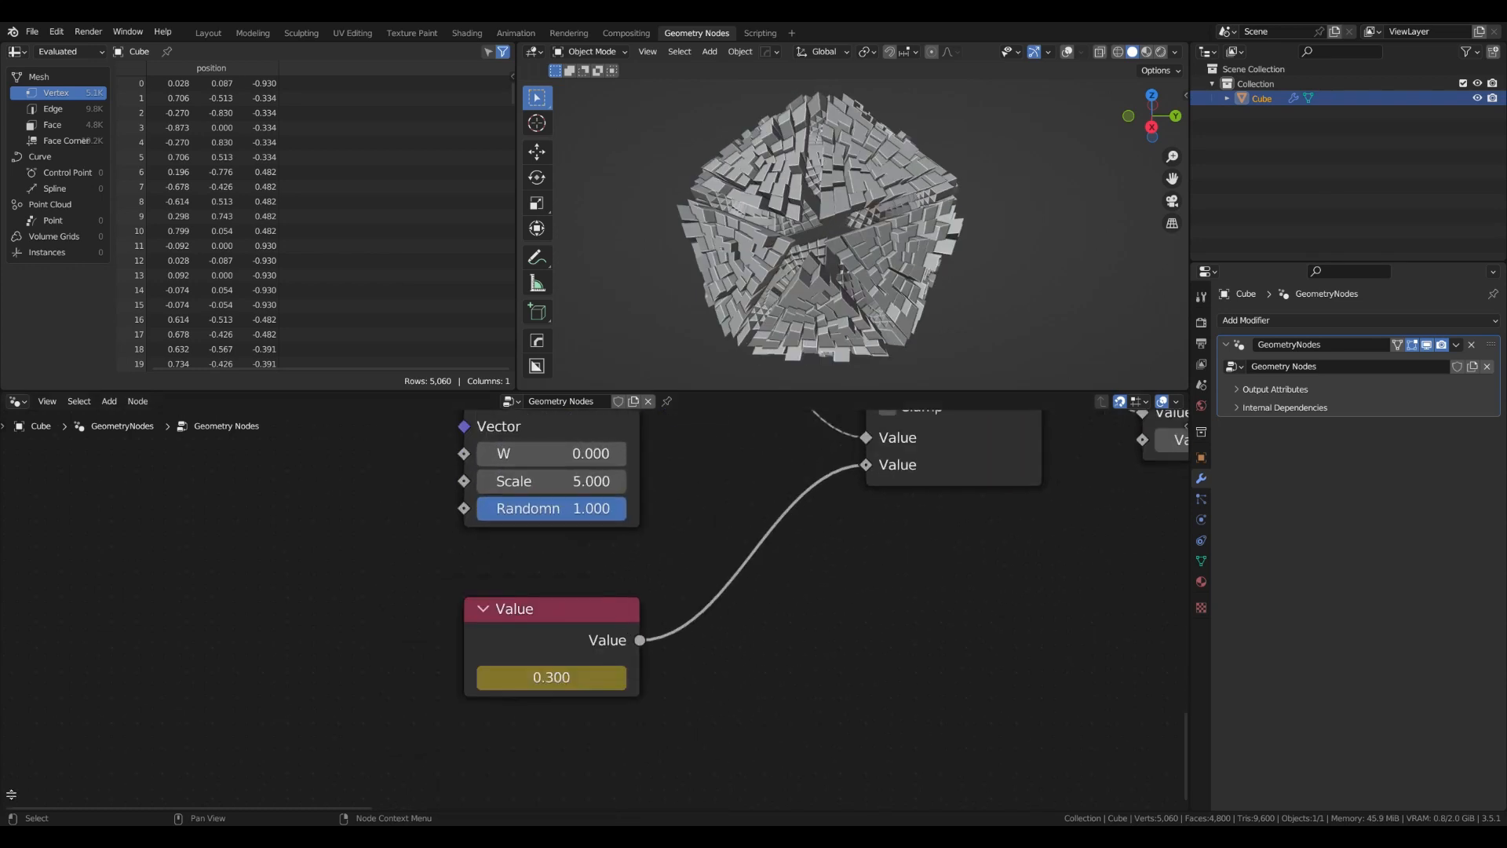
Split off an area below the node editor, make it a Graph Editor and enlarge it
{"action": "left_click_drag", "start_coordinate": [11, 795], "coordinate": [11, 734]}
{"action": "left_click", "coordinate": [19, 744]}
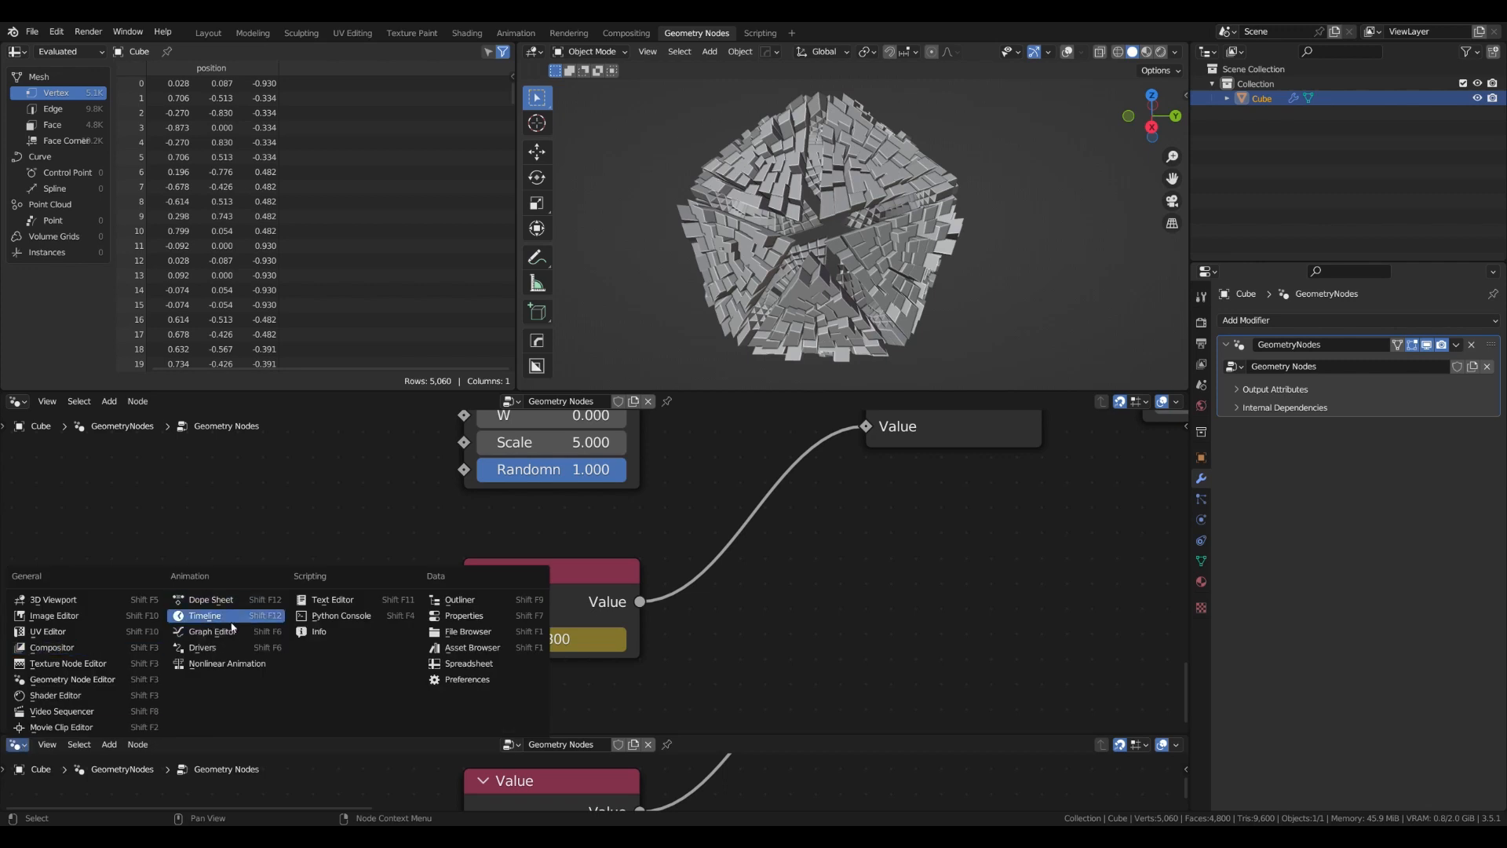
{"action": "left_click", "coordinate": [207, 632]}
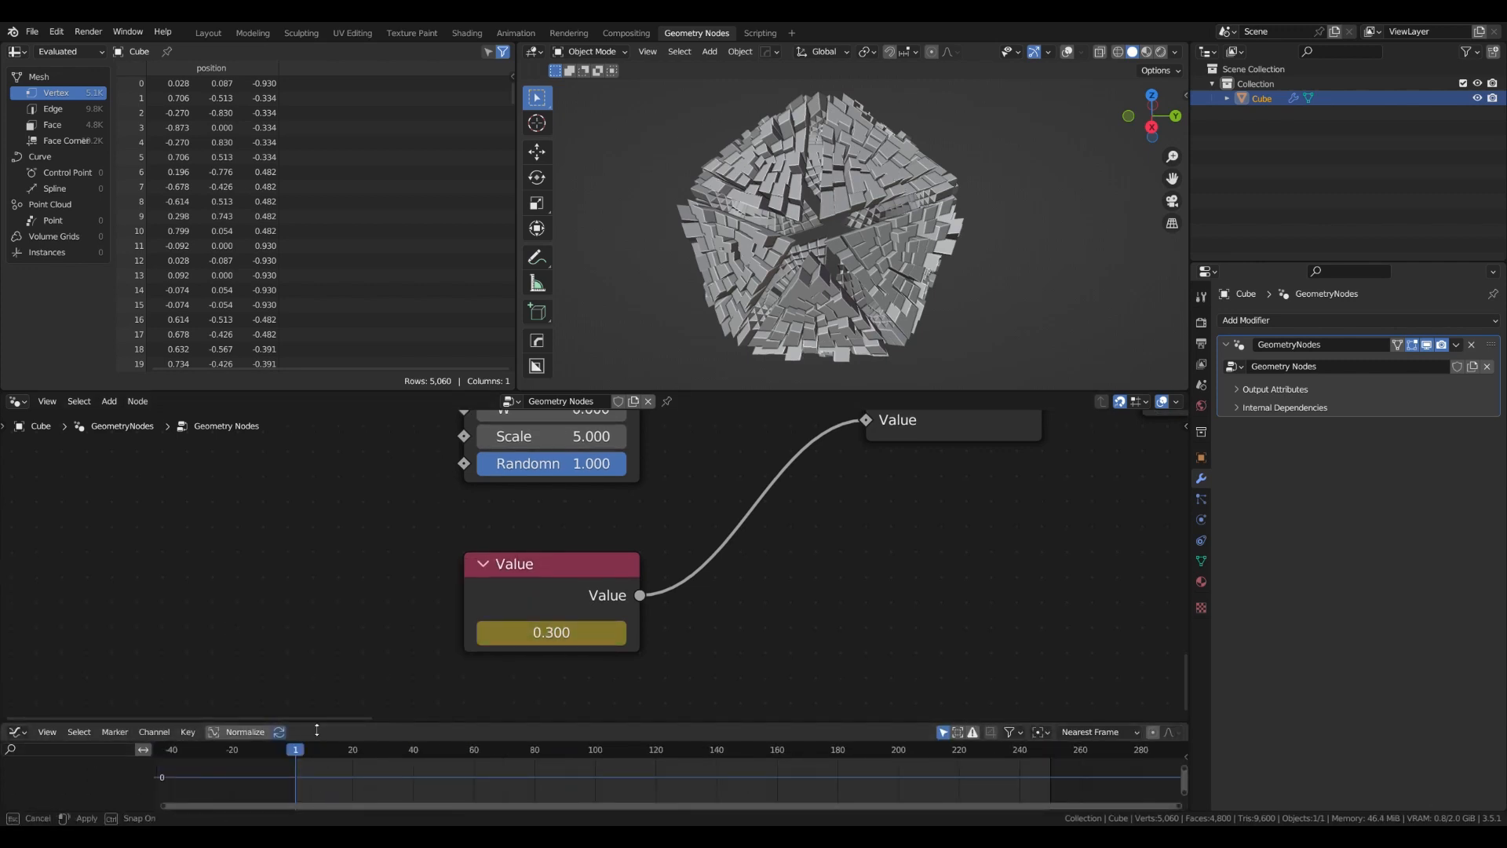
{"action": "left_click_drag", "start_coordinate": [316, 729], "coordinate": [414, 656]}
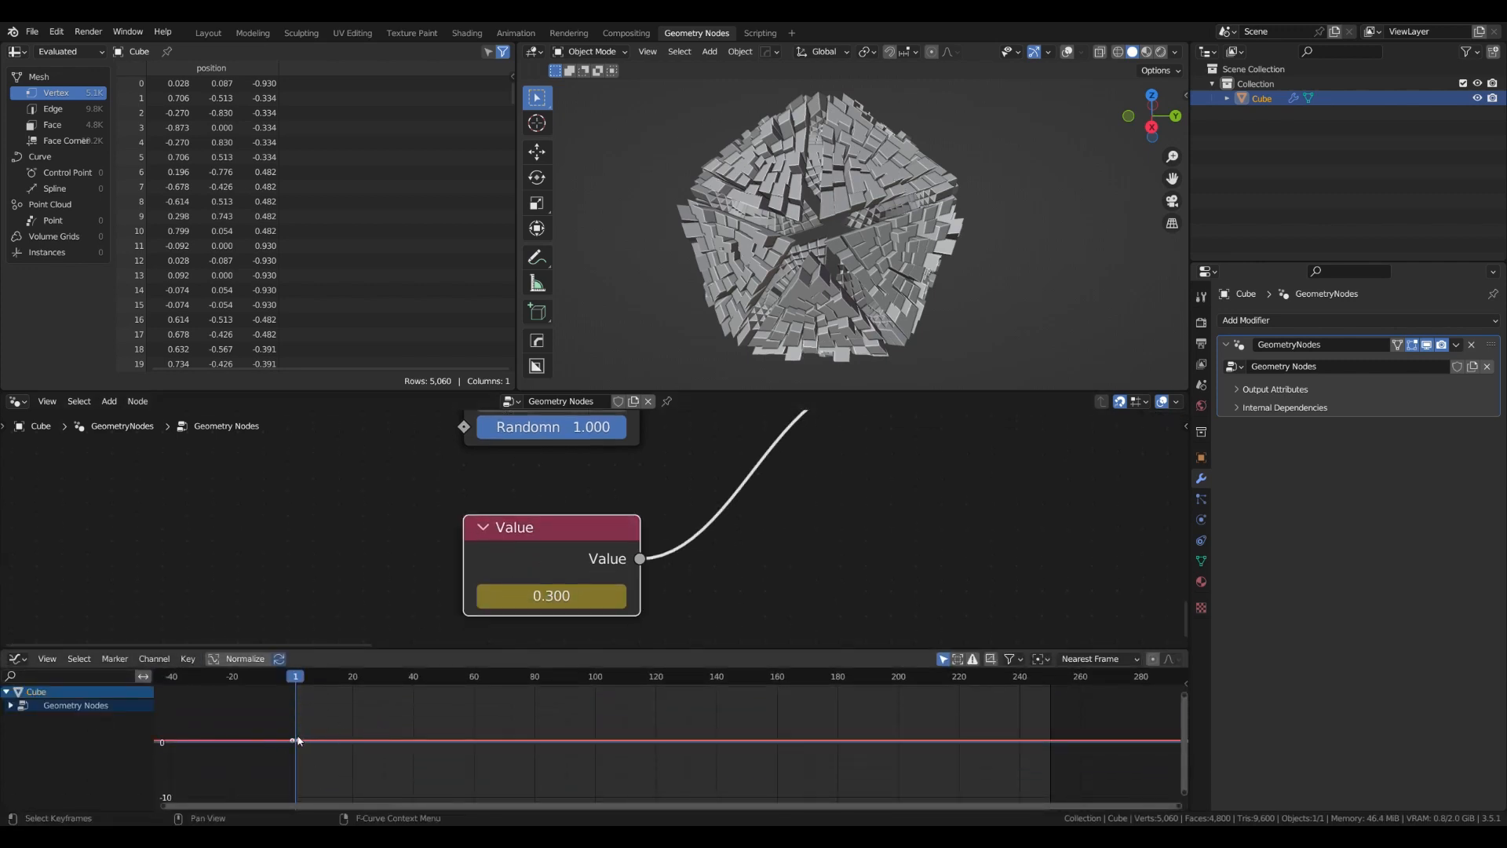
Bake a sound file onto the Value node's F-curve
{"action": "left_click", "coordinate": [188, 659]}
{"action": "left_click", "coordinate": [268, 562]}
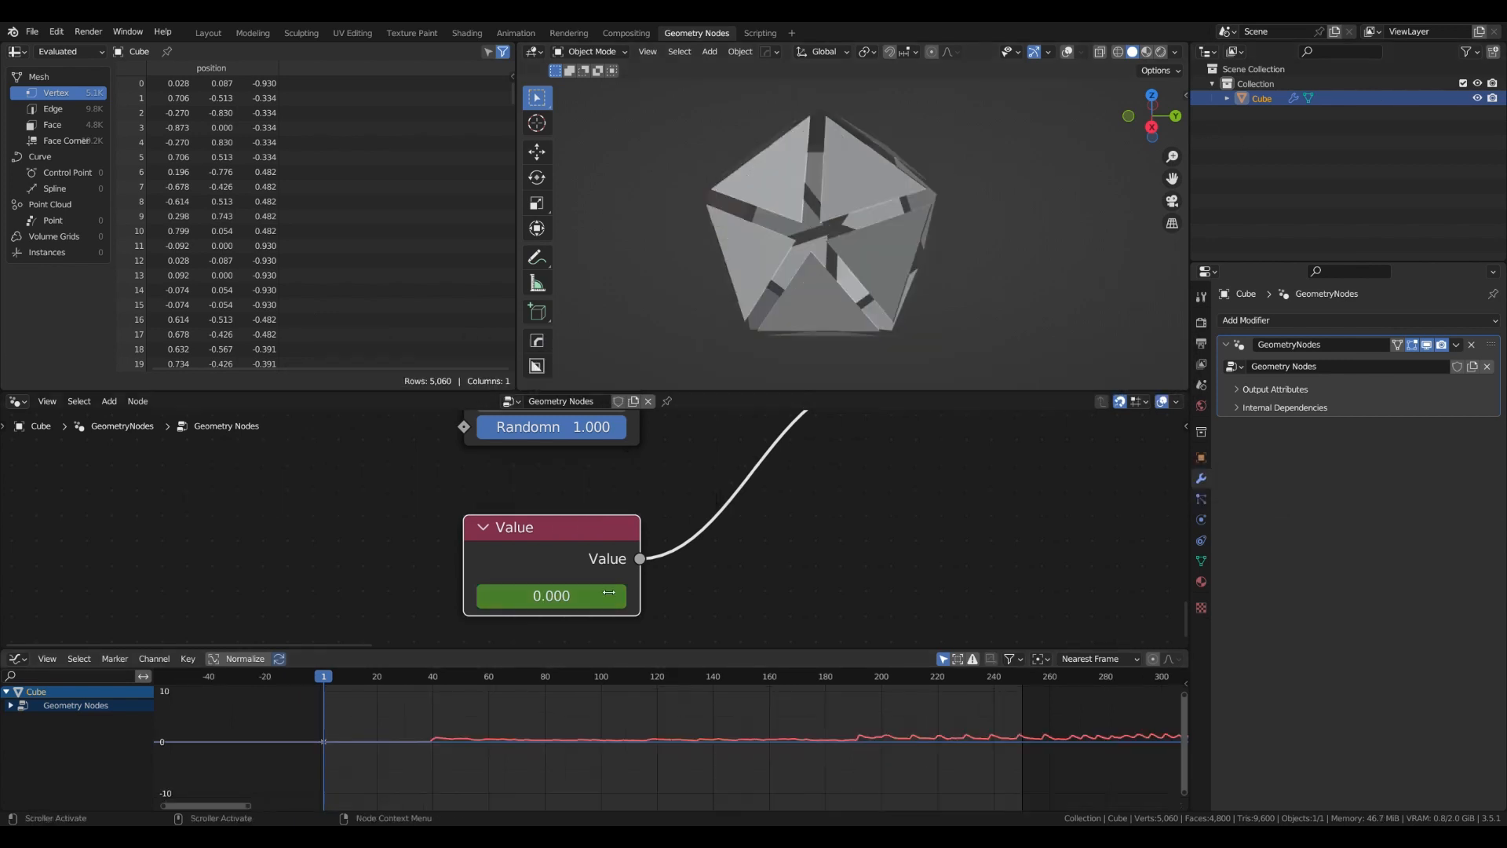
{"action": "scroll", "coordinate": [483, 762], "scroll_direction": "down", "scroll_amount": 2}
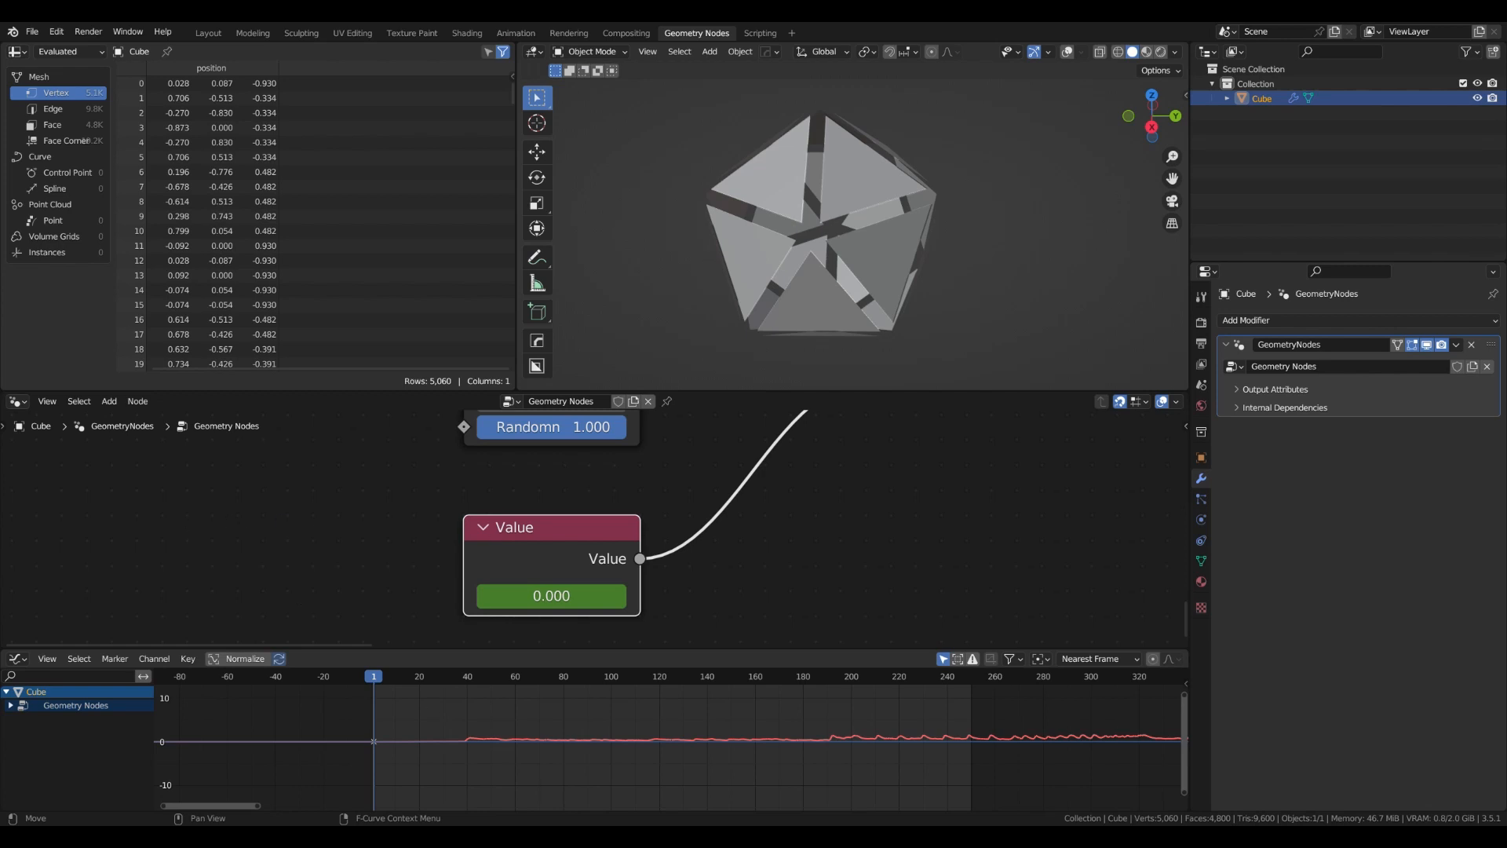
Play the animation and inspect the sound-driven extrusion from different angles
{"action": "key", "text": "space"}
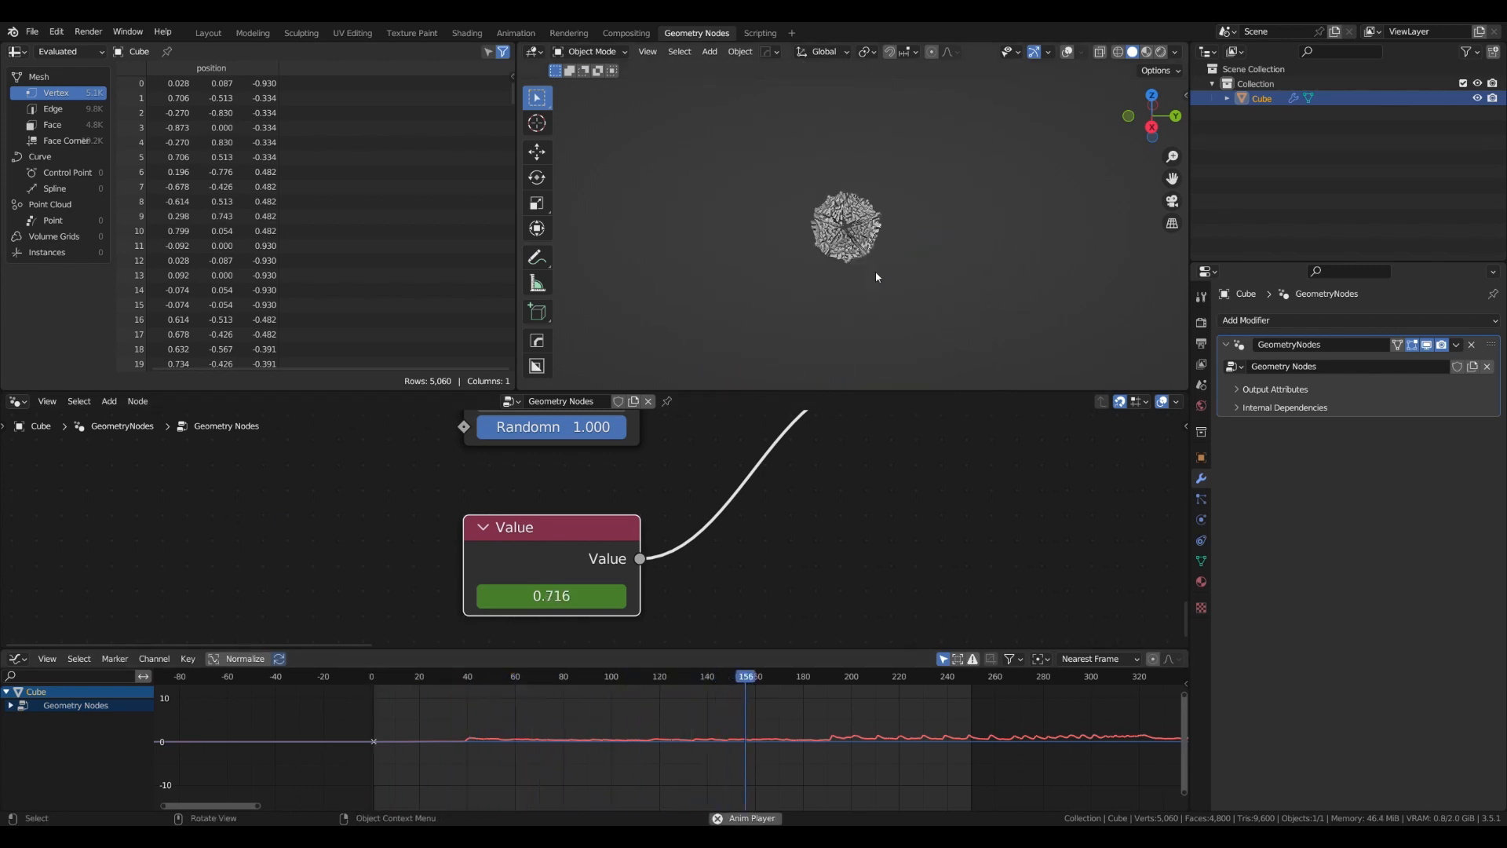
{"action": "scroll", "coordinate": [875, 277], "scroll_direction": "up", "scroll_amount": 3}
{"action": "middle_click_drag", "start_coordinate": [846, 235], "coordinate": [897, 272]}
{"action": "scroll", "coordinate": [897, 272], "scroll_direction": "down", "scroll_amount": 3}
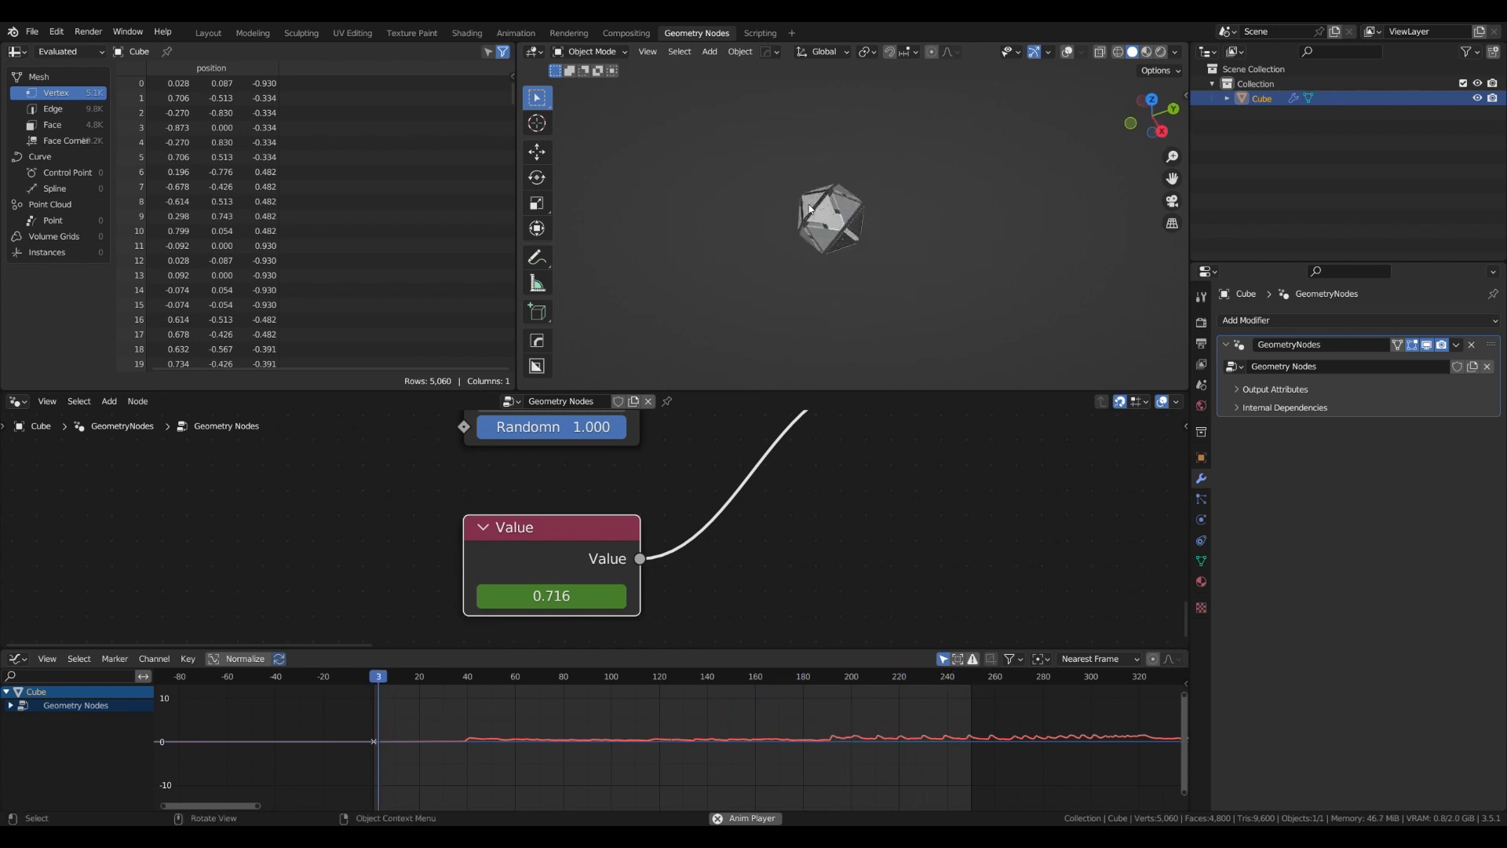
Add a Video Editing workspace to the project
{"action": "left_click", "coordinate": [792, 33]}
{"action": "left_click", "coordinate": [791, 33]}
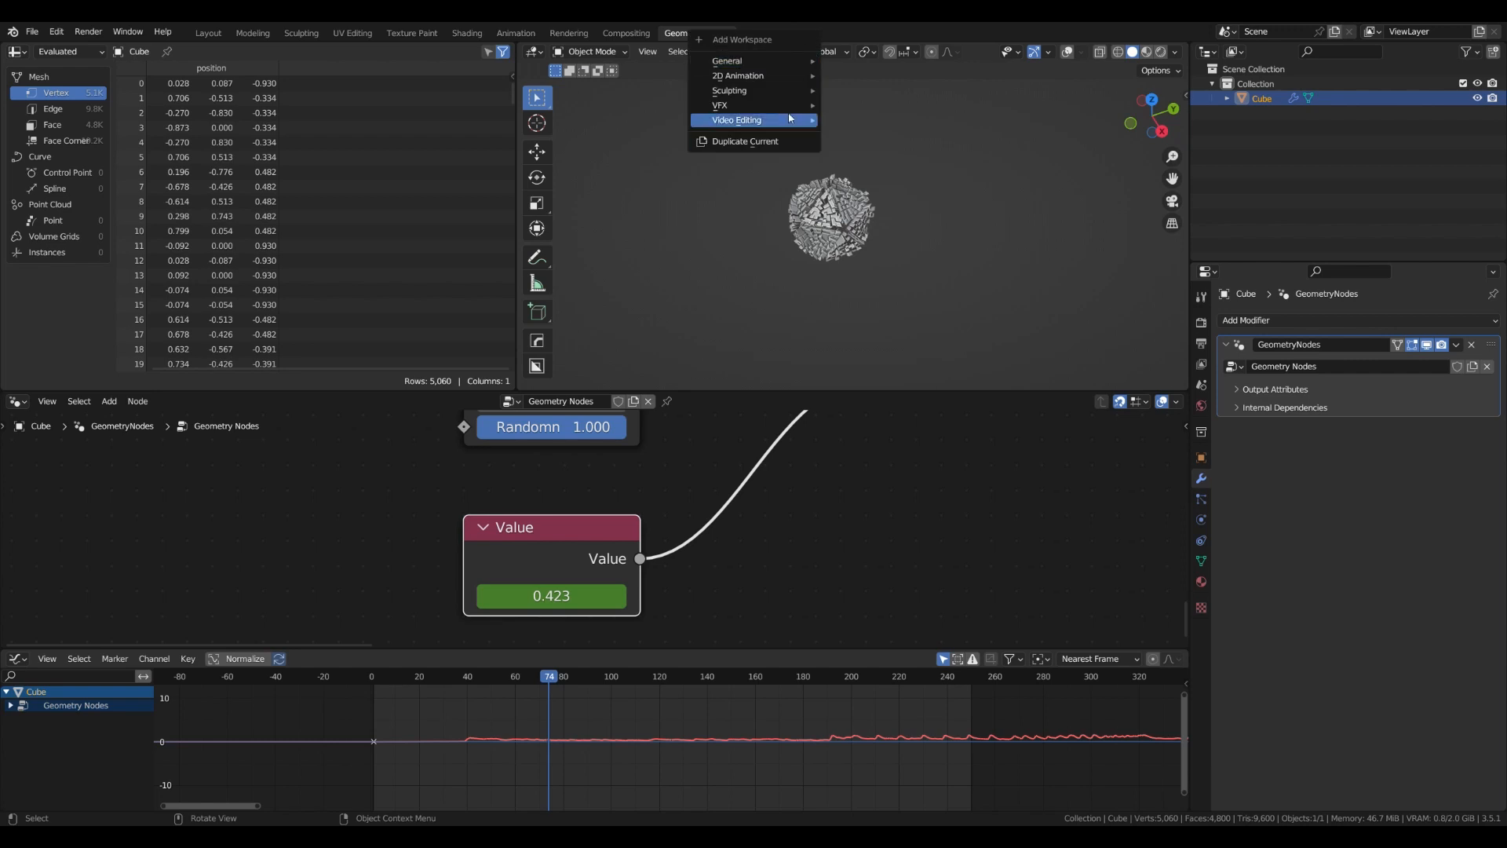
{"action": "mouse_move", "coordinate": [791, 118]}
{"action": "left_click", "coordinate": [864, 119]}
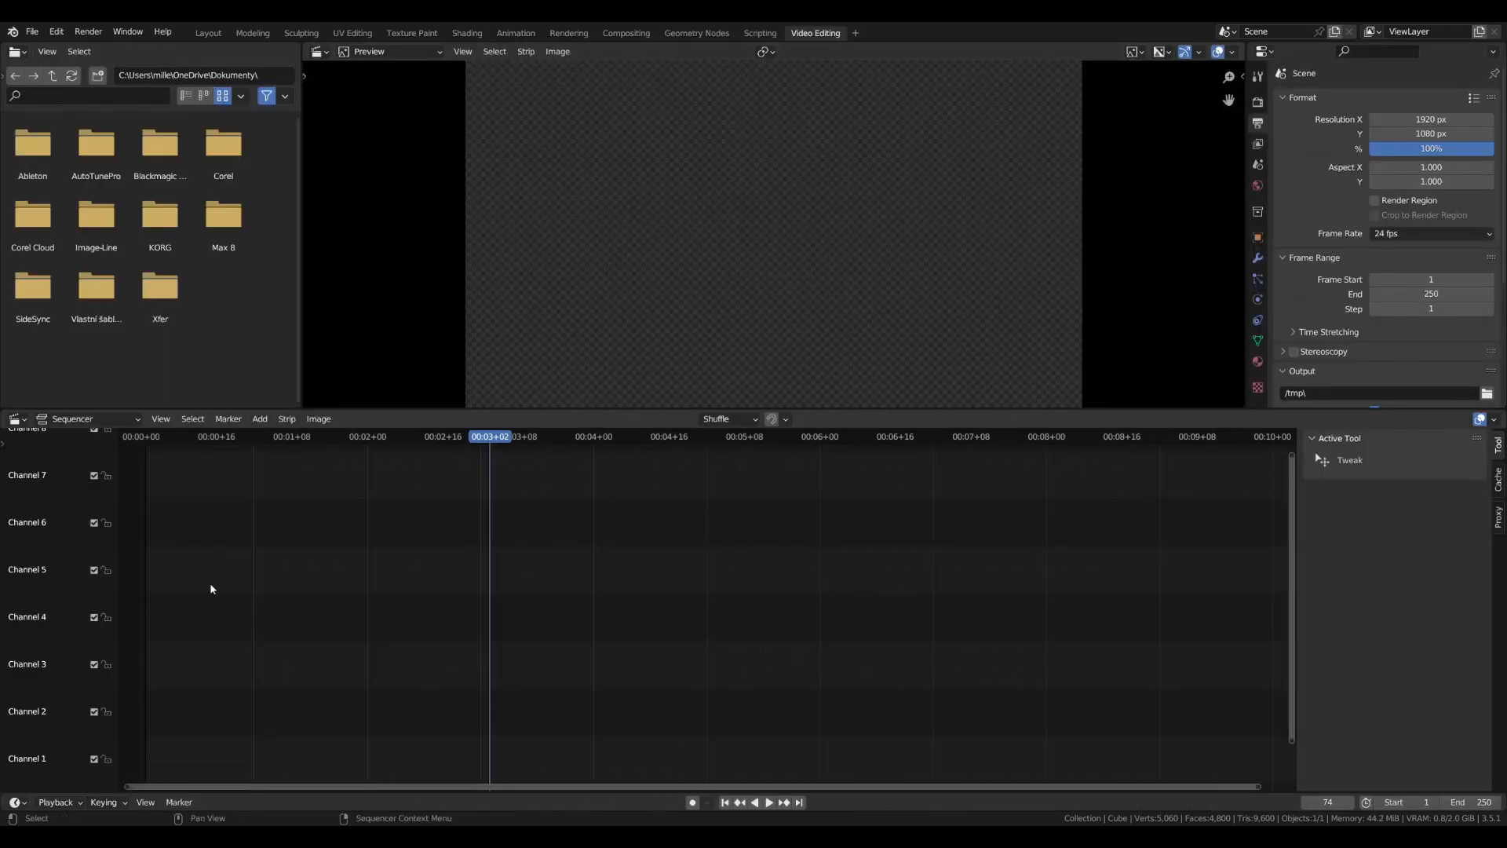
Place Future Bass Reference.mp3 as a sound strip on Channel 5 from the timeline's start and play it back
{"action": "mouse_move", "coordinate": [212, 587]}
{"action": "left_mouse_down"}
{"action": "mouse_move", "coordinate": [180, 573]}
{"action": "mouse_move", "coordinate": [217, 573]}
{"action": "mouse_move", "coordinate": [194, 577]}
{"action": "left_mouse_up"}
{"action": "left_click", "coordinate": [154, 449]}
{"action": "left_click_drag", "start_coordinate": [483, 442], "coordinate": [155, 437]}
{"action": "key", "text": "space"}
{"action": "key", "text": "space"}
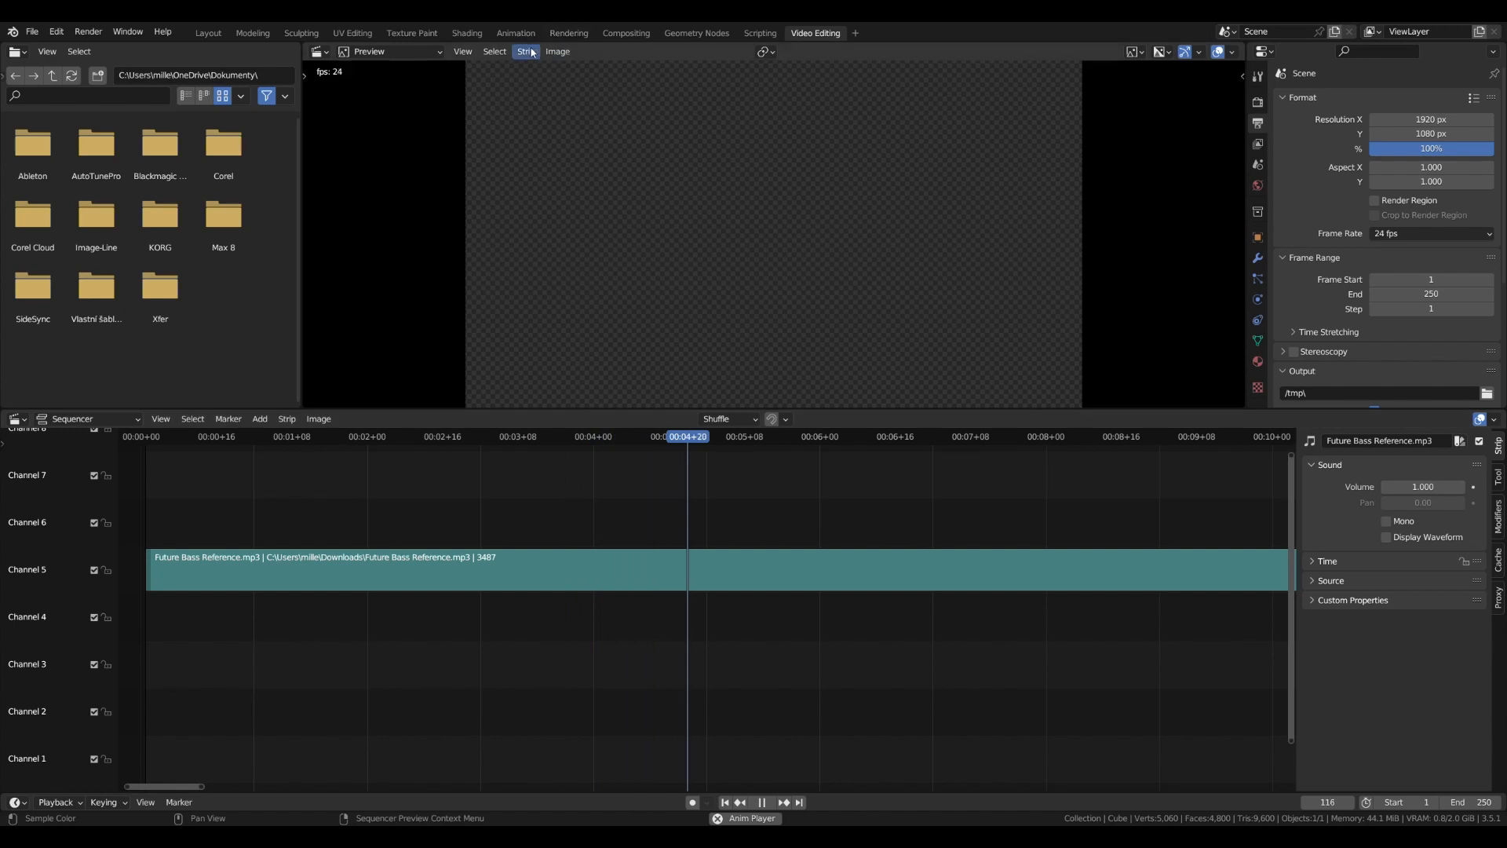
{"action": "left_click", "coordinate": [467, 33]}
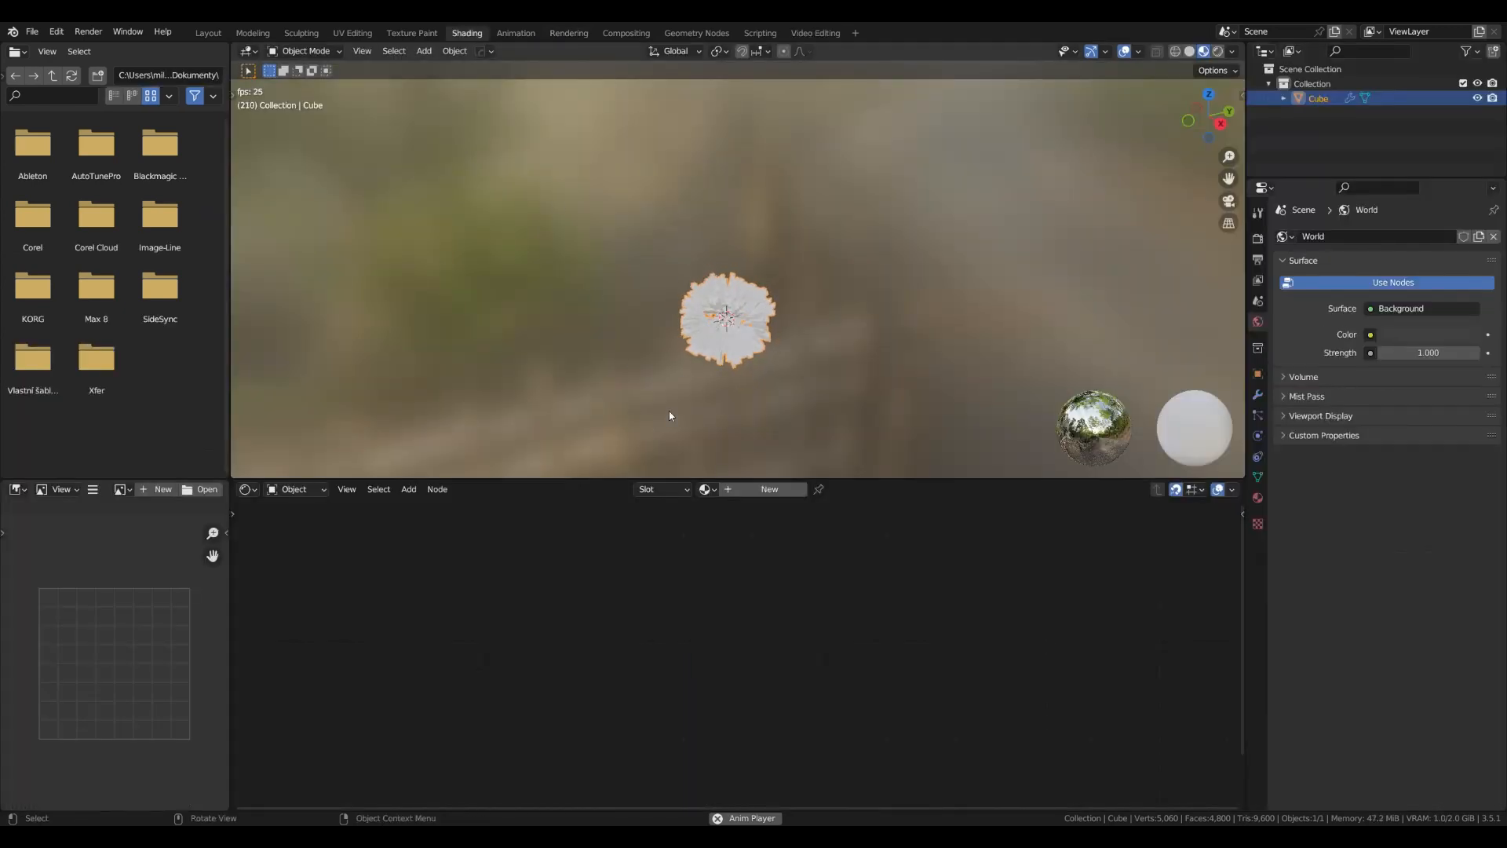
{"action": "middle_click_drag", "start_coordinate": [676, 411], "coordinate": [793, 403]}
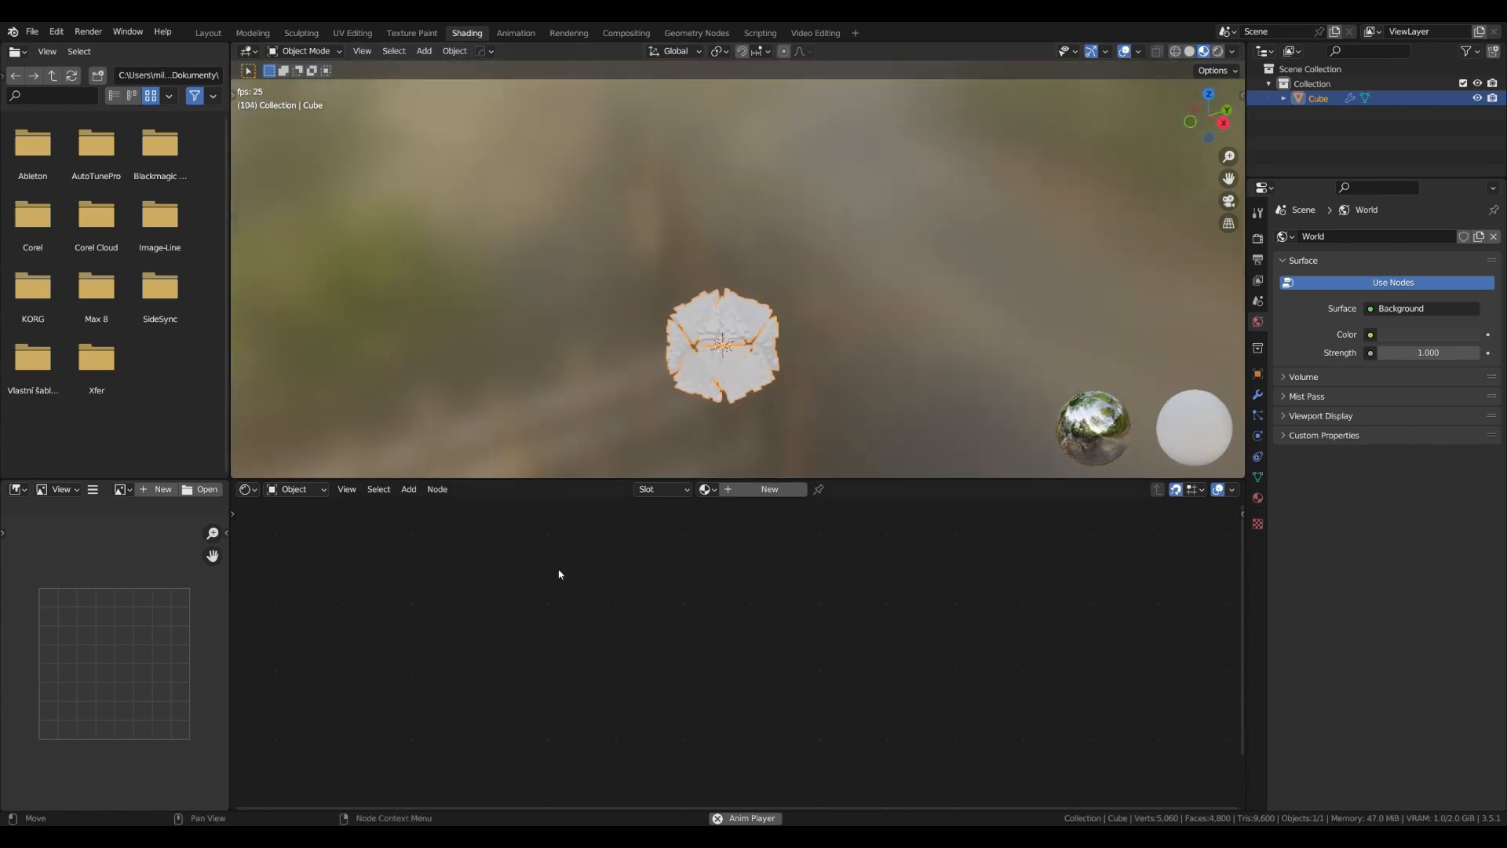
Extend the scene's frame range to end at frame 1000
{"action": "left_click", "coordinate": [516, 33]}
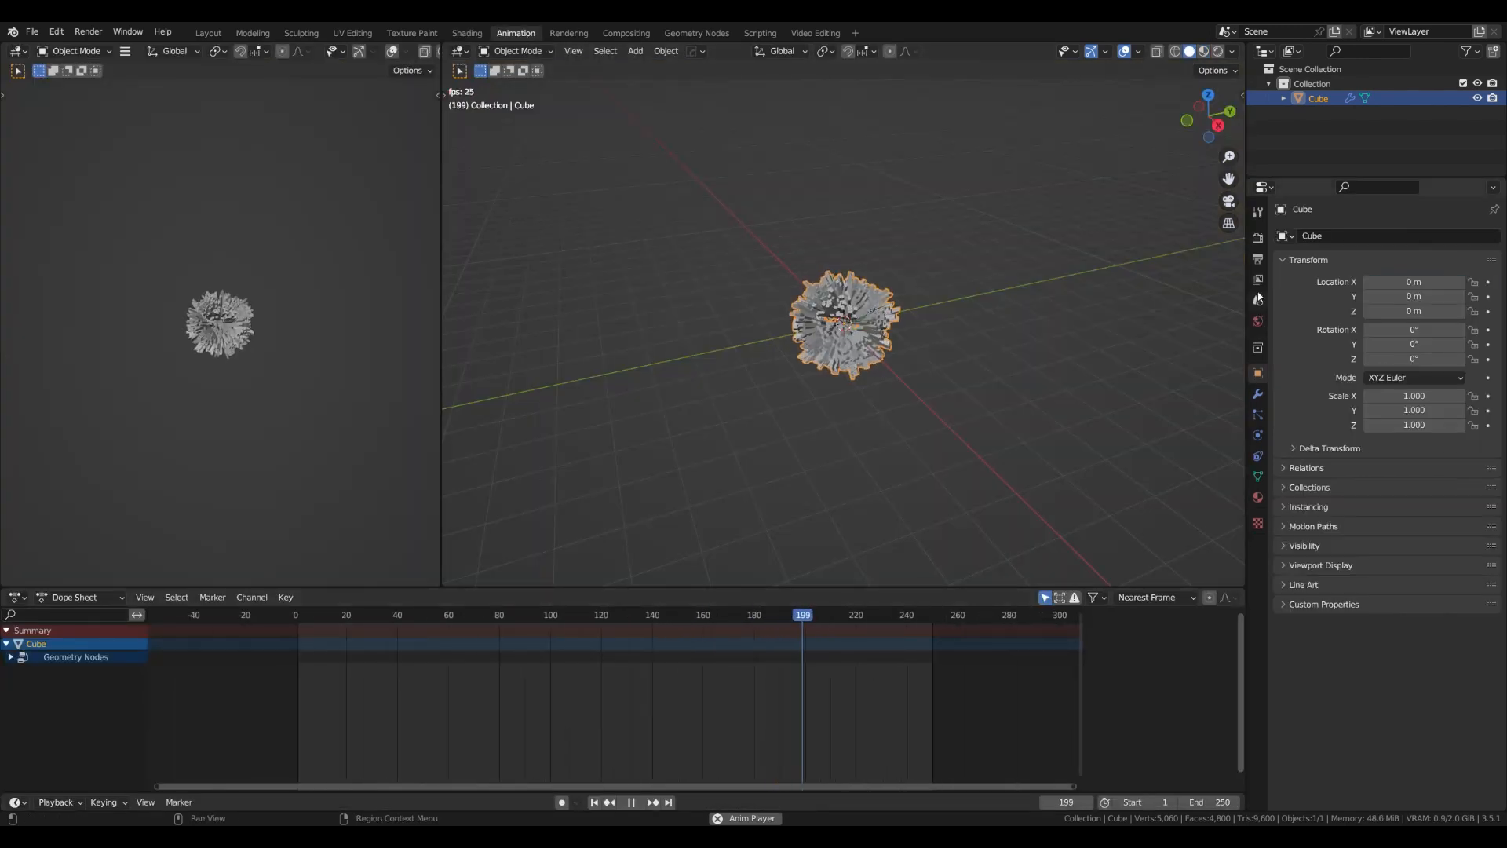
{"action": "left_click", "coordinate": [1257, 258]}
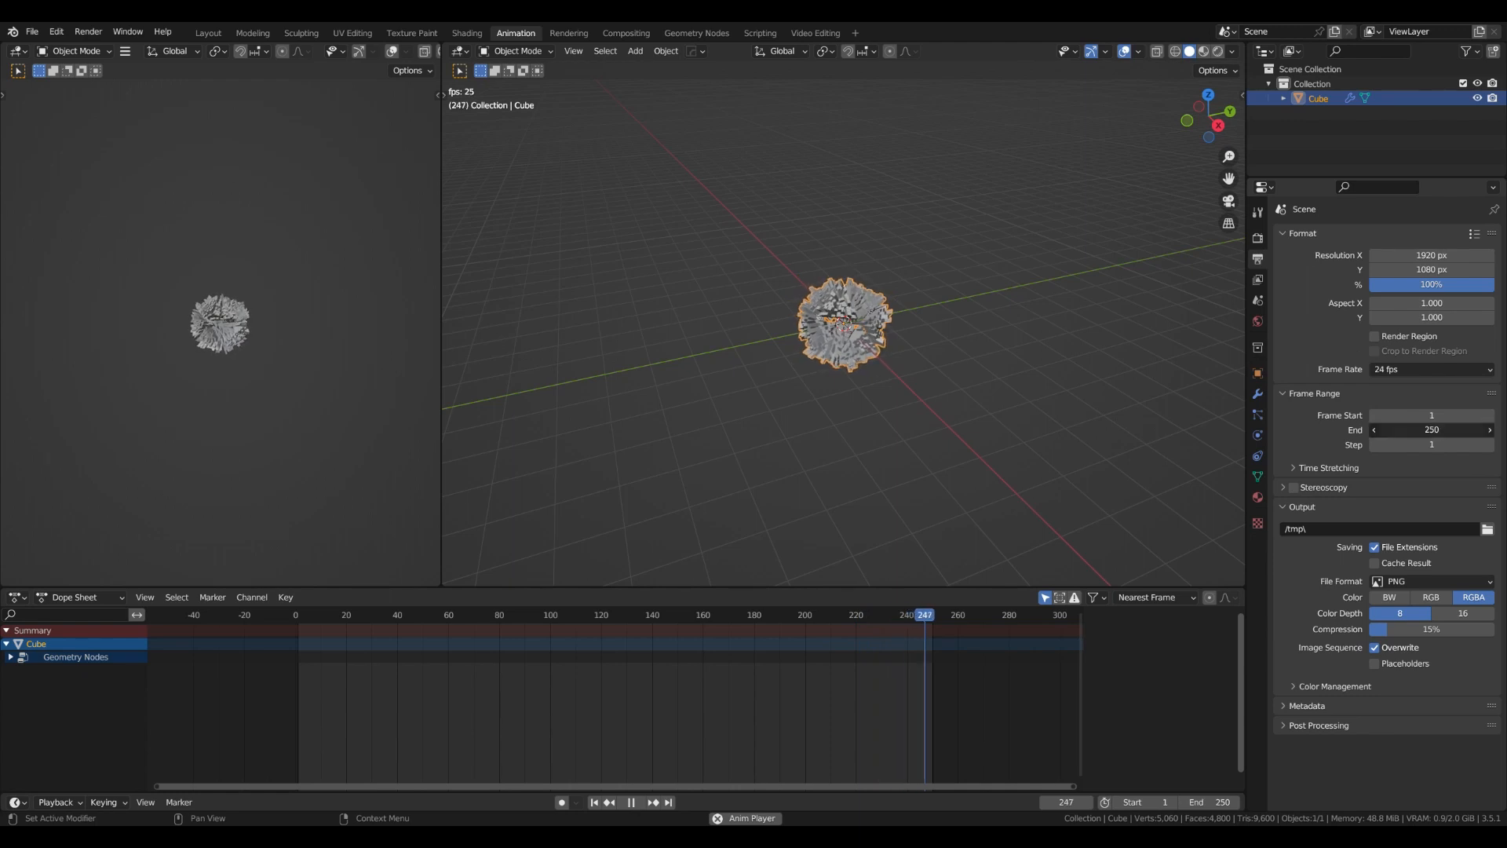
{"action": "left_click_drag", "start_coordinate": [1406, 429], "coordinate": [1491, 430]}
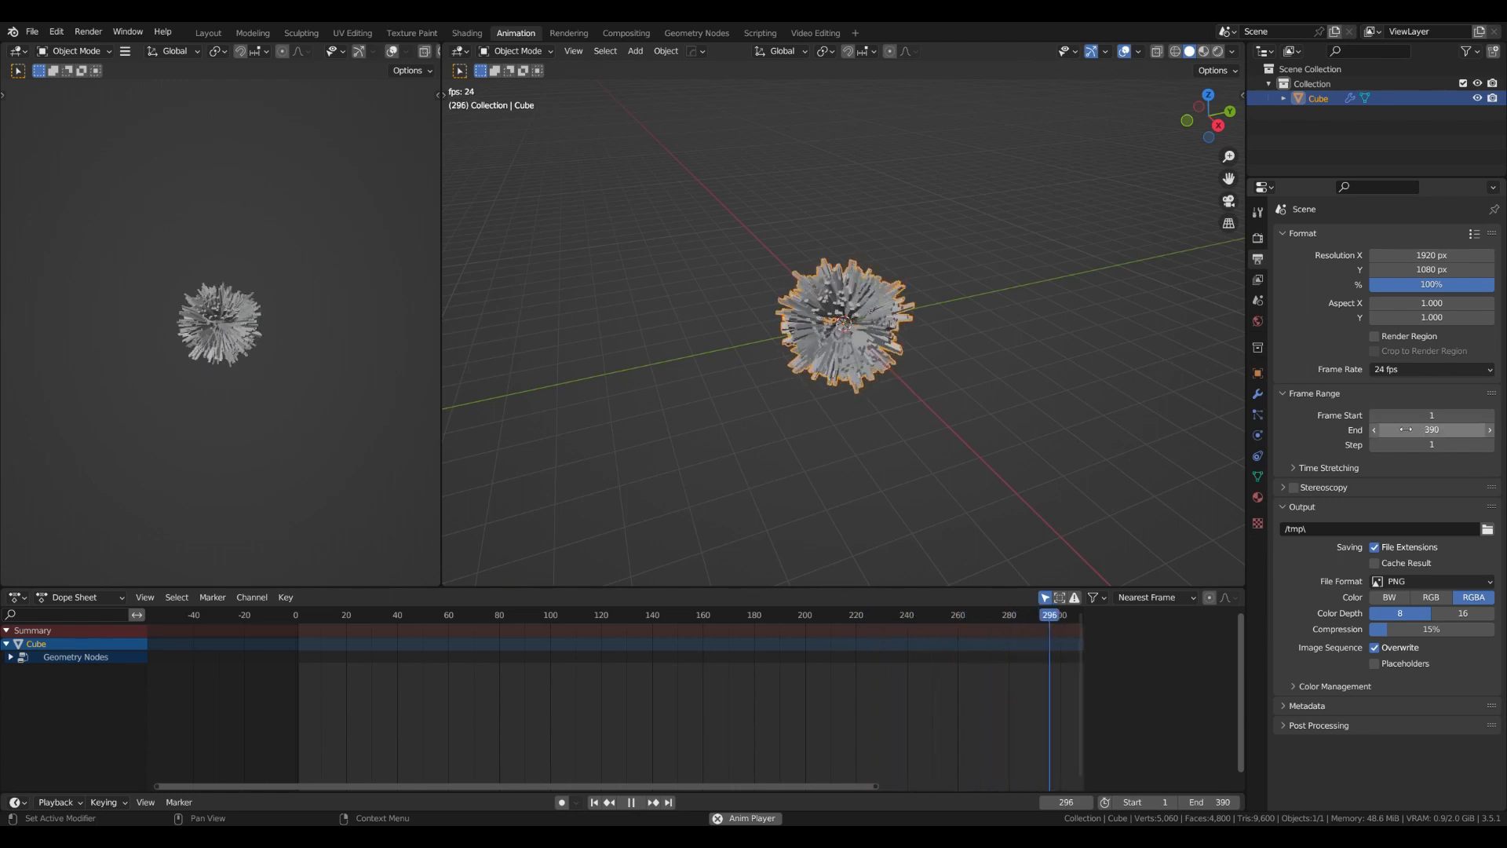
{"action": "scroll", "coordinate": [924, 303], "scroll_direction": "down", "scroll_amount": 2}
{"action": "left_click_drag", "start_coordinate": [1397, 430], "coordinate": [1477, 429]}
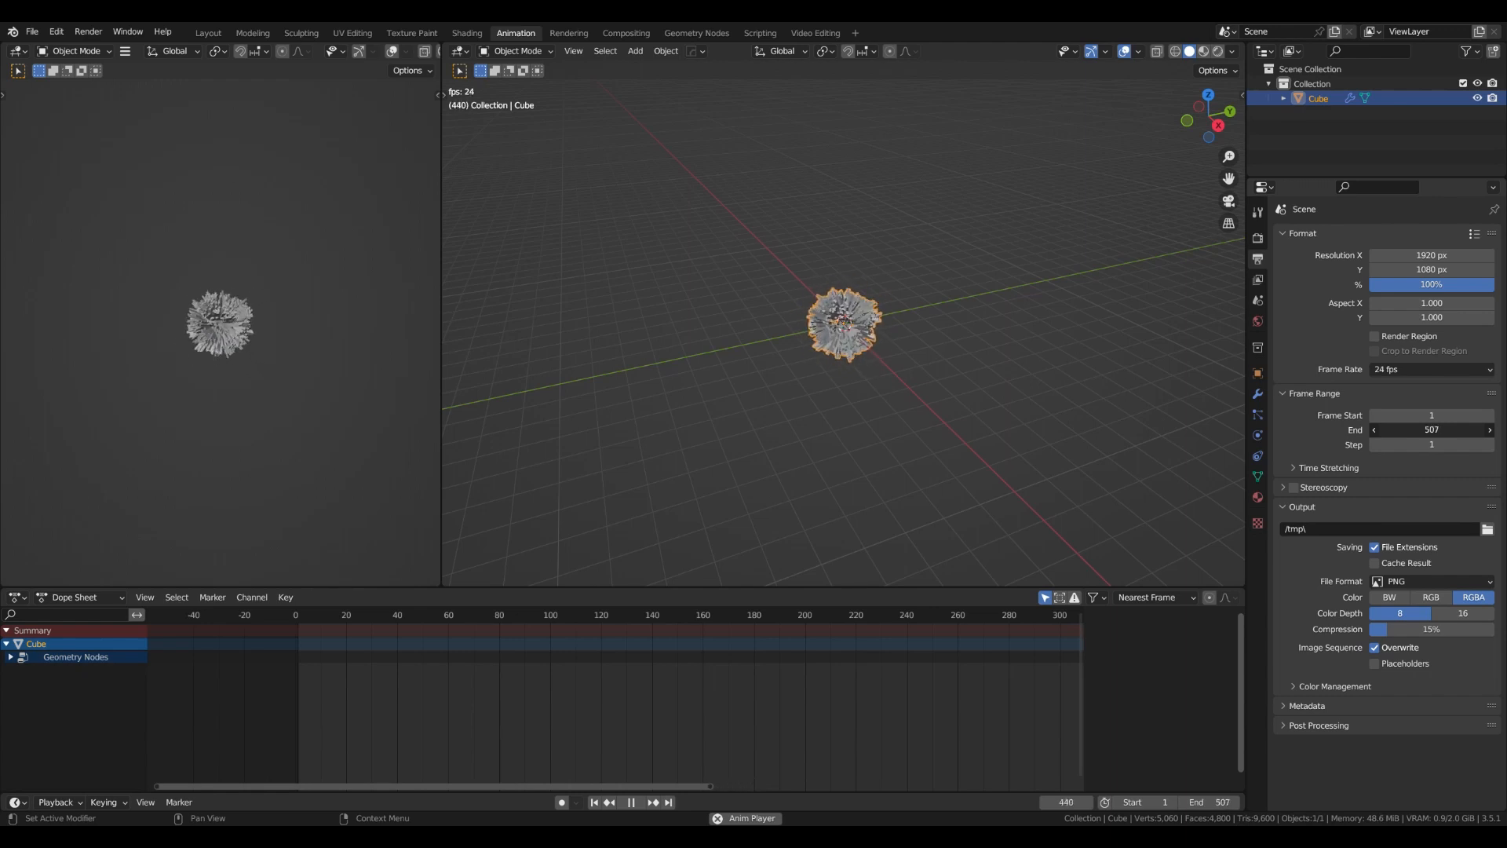
{"action": "left_click", "coordinate": [1442, 431]}
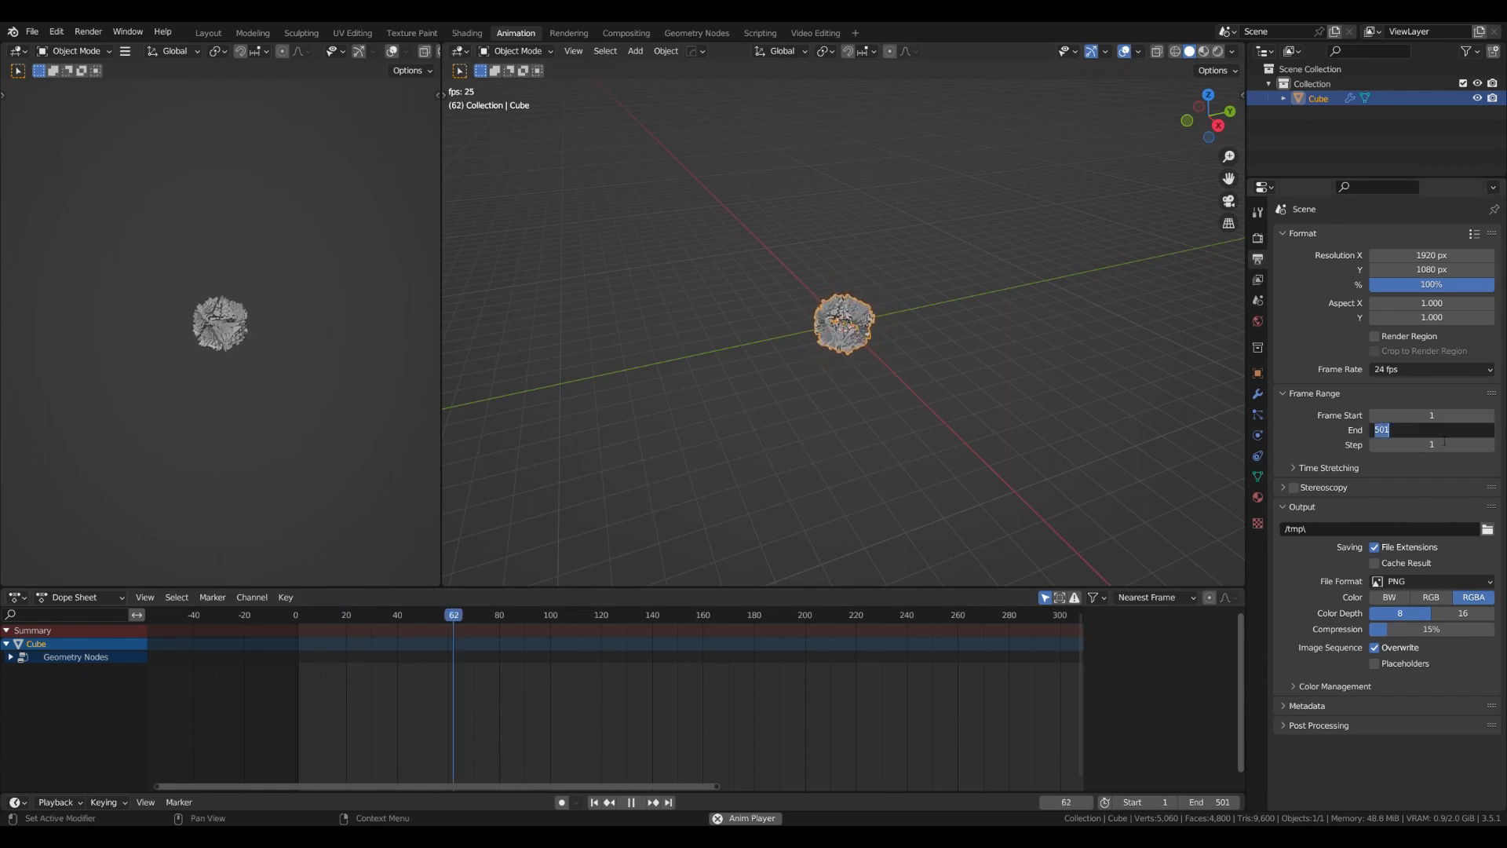
{"action": "type", "text": "1.000"}
{"action": "key", "text": "Return"}
{"action": "scroll", "coordinate": [926, 373], "scroll_direction": "up", "scroll_amount": 7}
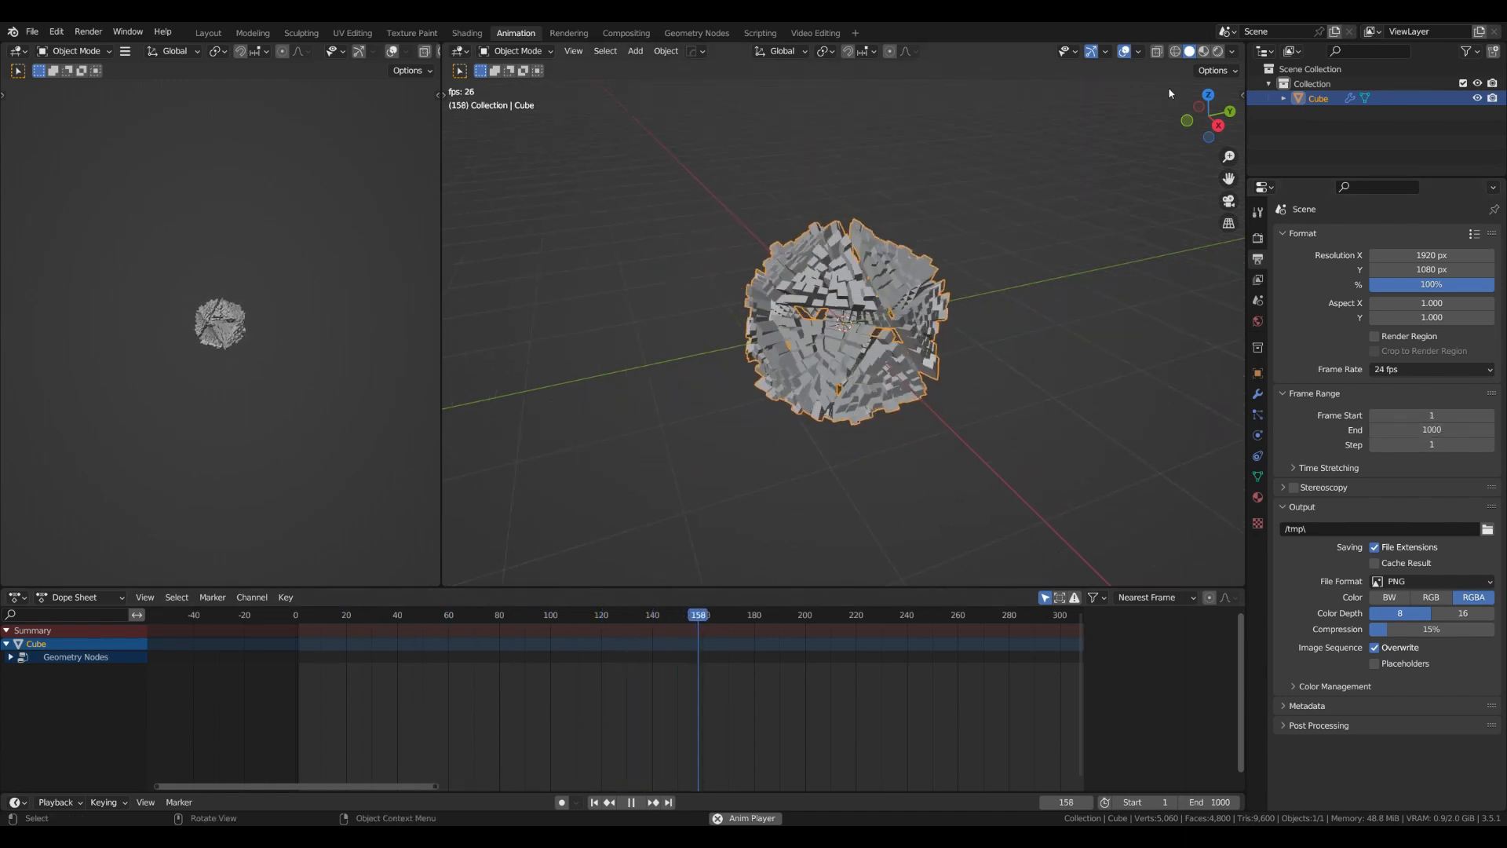
Add a second Value node beneath the sound-driven Value node in the geometry node tree and label it strenght
{"action": "left_click", "coordinate": [695, 33]}
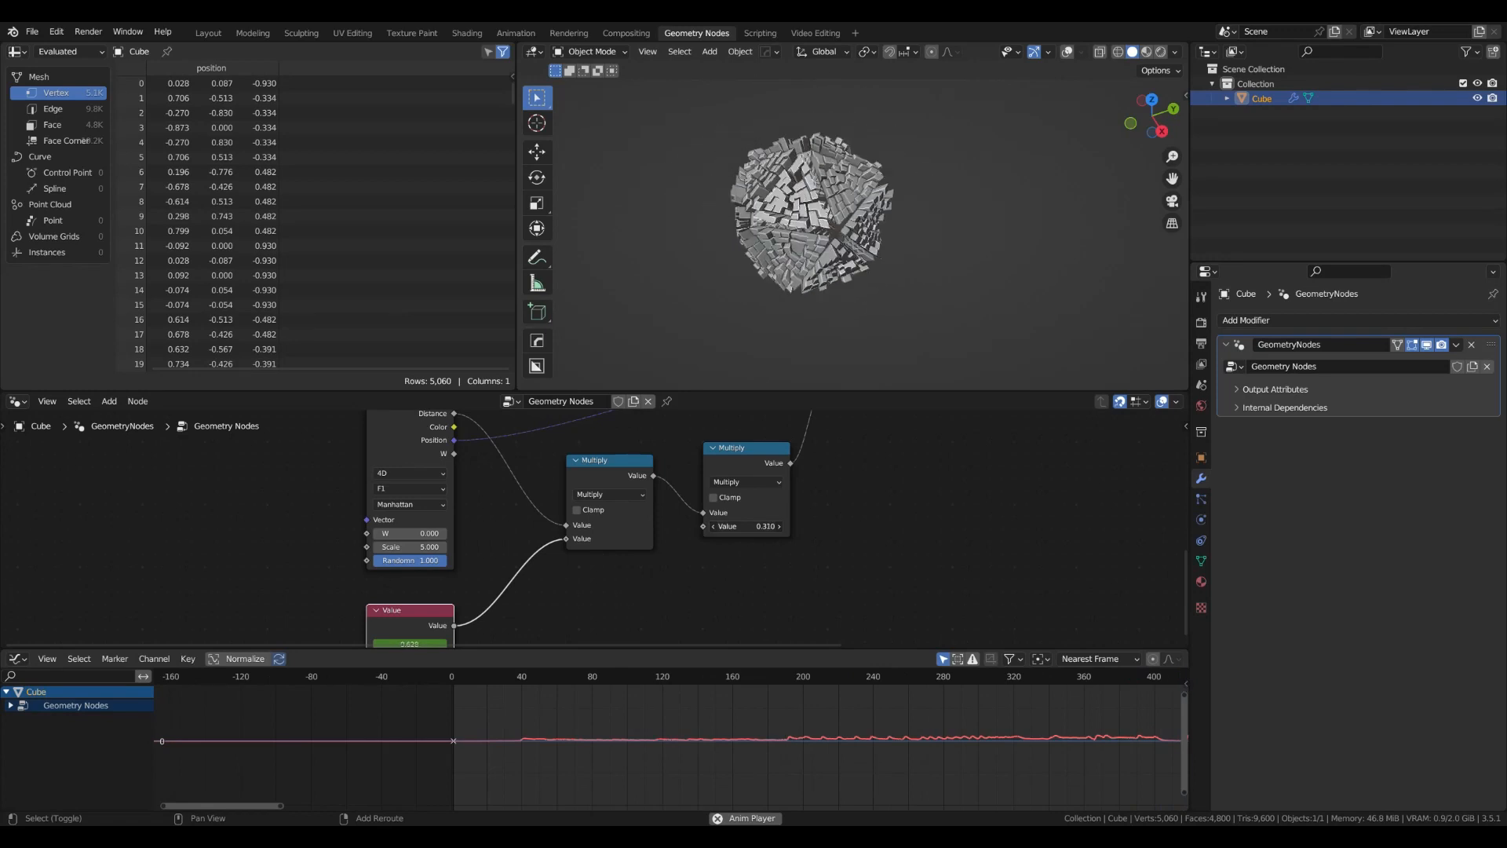
{"action": "mouse_move", "coordinate": [746, 526]}
{"action": "left_mouse_down"}
{"action": "mouse_move", "coordinate": [773, 526]}
{"action": "mouse_move", "coordinate": [730, 526]}
{"action": "left_mouse_up"}
{"action": "scroll", "coordinate": [676, 562], "scroll_direction": "down", "scroll_amount": 2}
{"action": "middle_click_drag", "start_coordinate": [675, 562], "coordinate": [717, 462]}
{"action": "key", "text": "shift+a"}
{"action": "left_click", "coordinate": [488, 531]}
{"action": "type", "text": "v"}
{"action": "key", "text": "Return"}
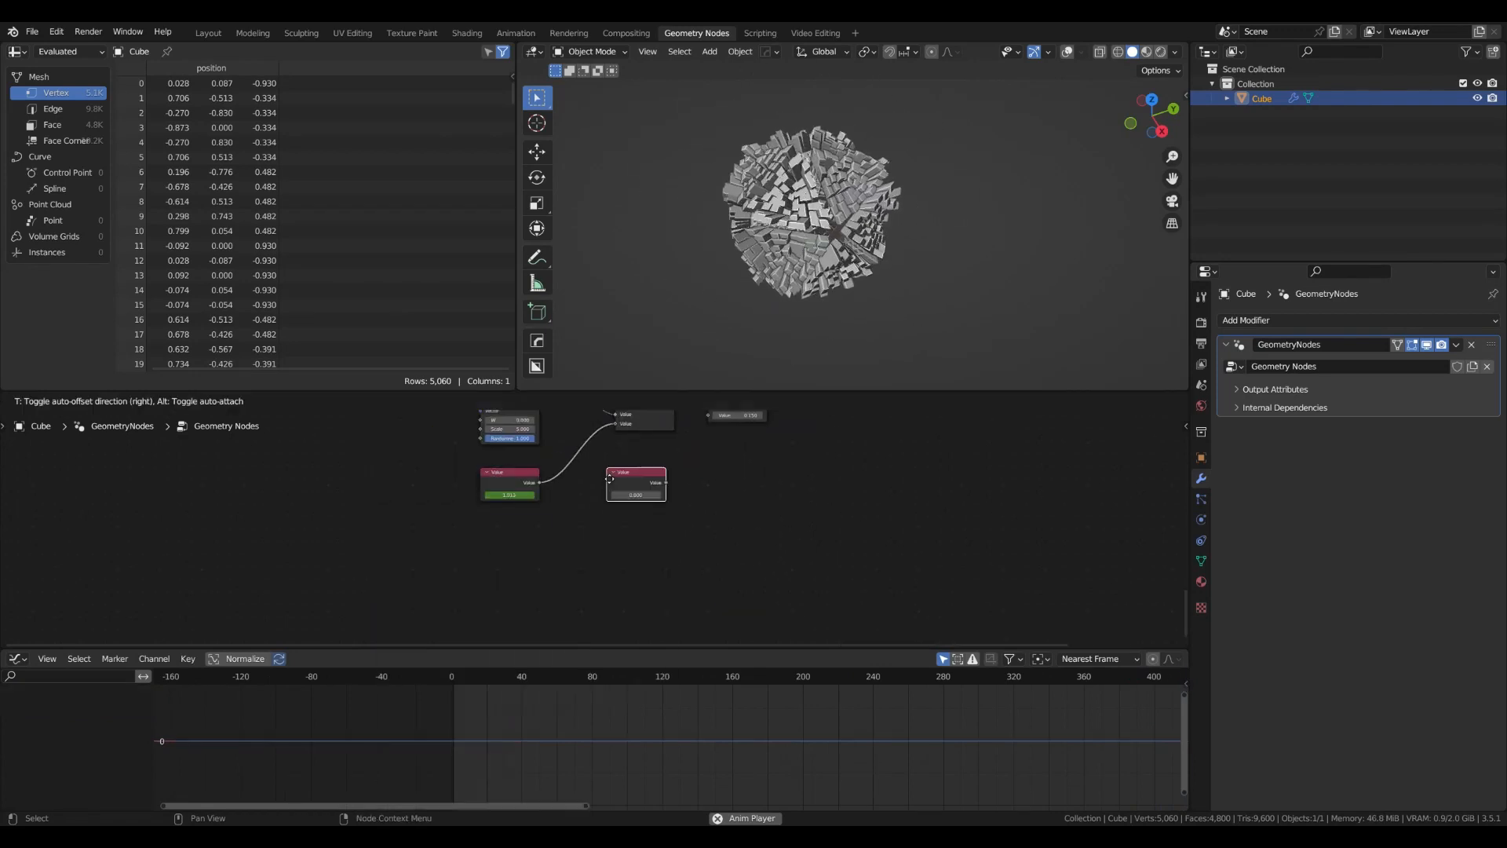
{"action": "left_click", "coordinate": [492, 524]}
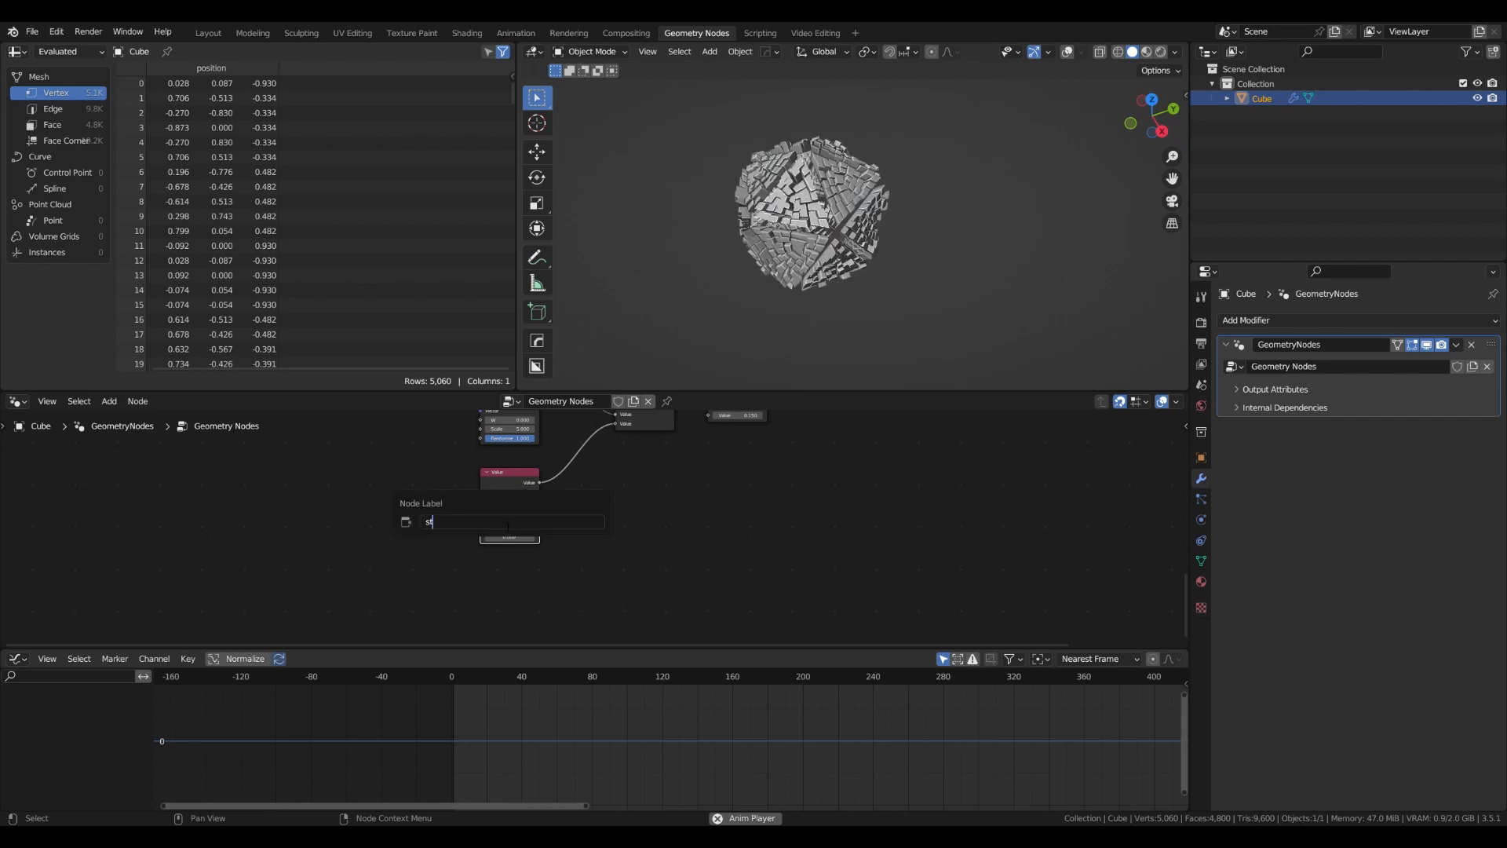
{"action": "scroll", "coordinate": [505, 526], "scroll_direction": "up", "scroll_amount": 2}
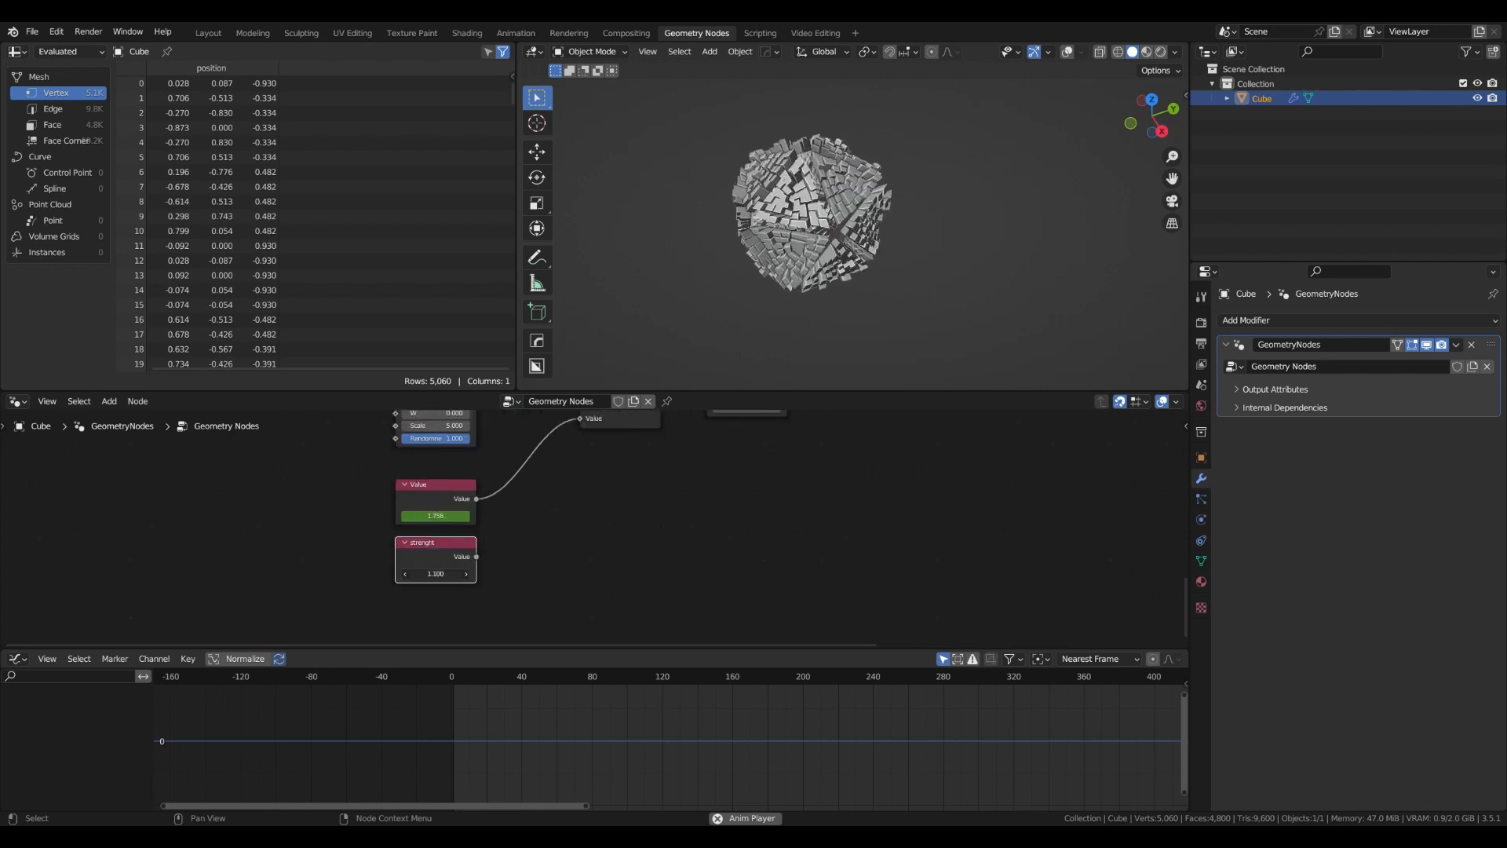
Connect the strenght node to the second Multiply node's lower value input and reduce its value
{"action": "scroll", "coordinate": [593, 597], "scroll_direction": "down", "scroll_amount": 1}
{"action": "left_click_drag", "start_coordinate": [681, 460], "coordinate": [680, 460]}
{"action": "middle_click_drag", "start_coordinate": [705, 527], "coordinate": [796, 533]}
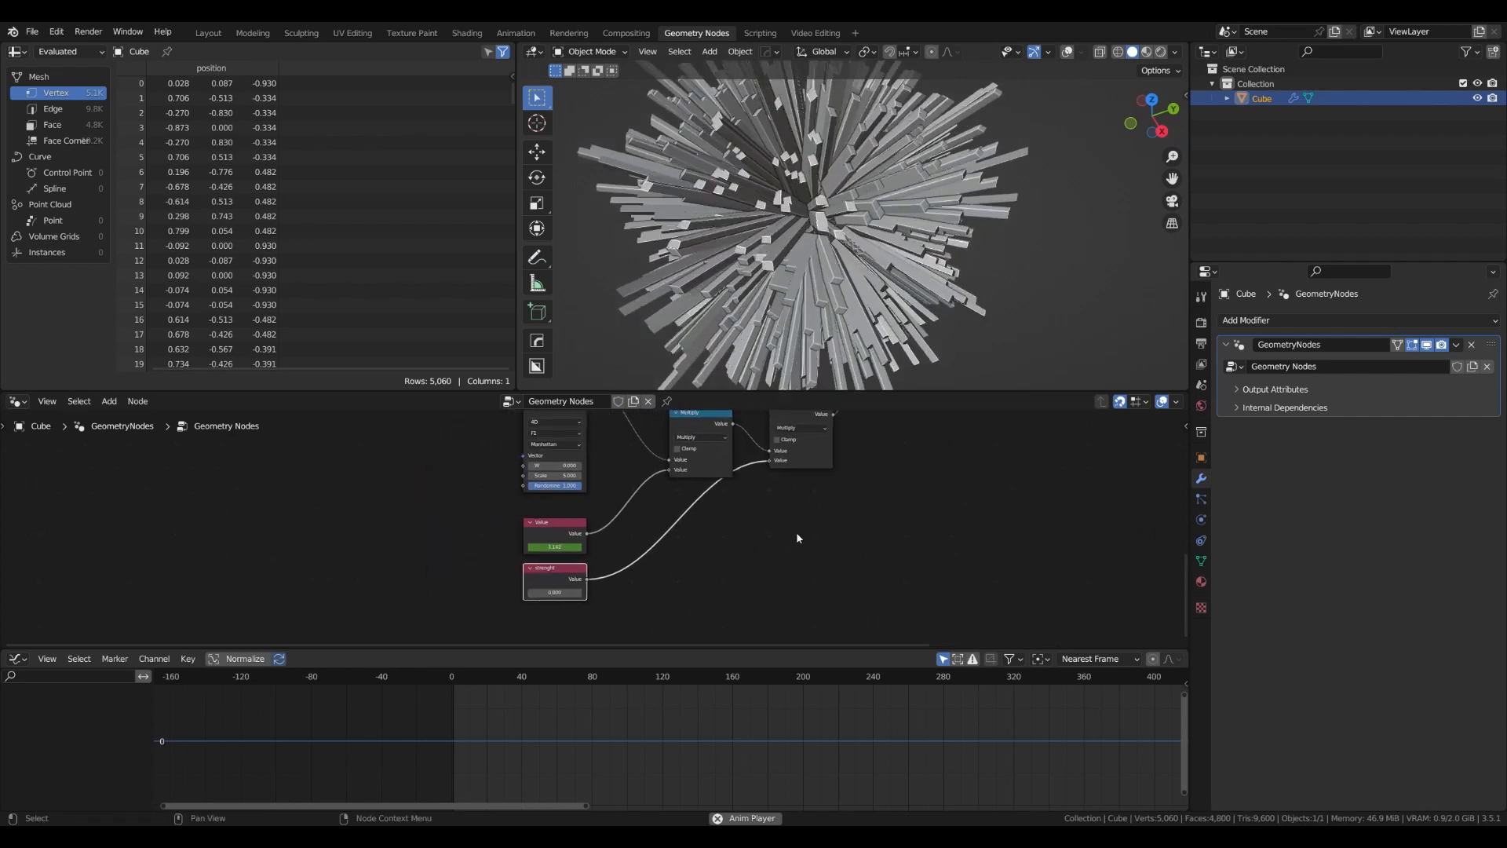
{"action": "scroll", "coordinate": [616, 616], "scroll_direction": "up", "scroll_amount": 2}
{"action": "left_click", "coordinate": [563, 590]}
{"action": "key", "text": "Return"}
{"action": "left_click_drag", "start_coordinate": [563, 590], "coordinate": [533, 590]}
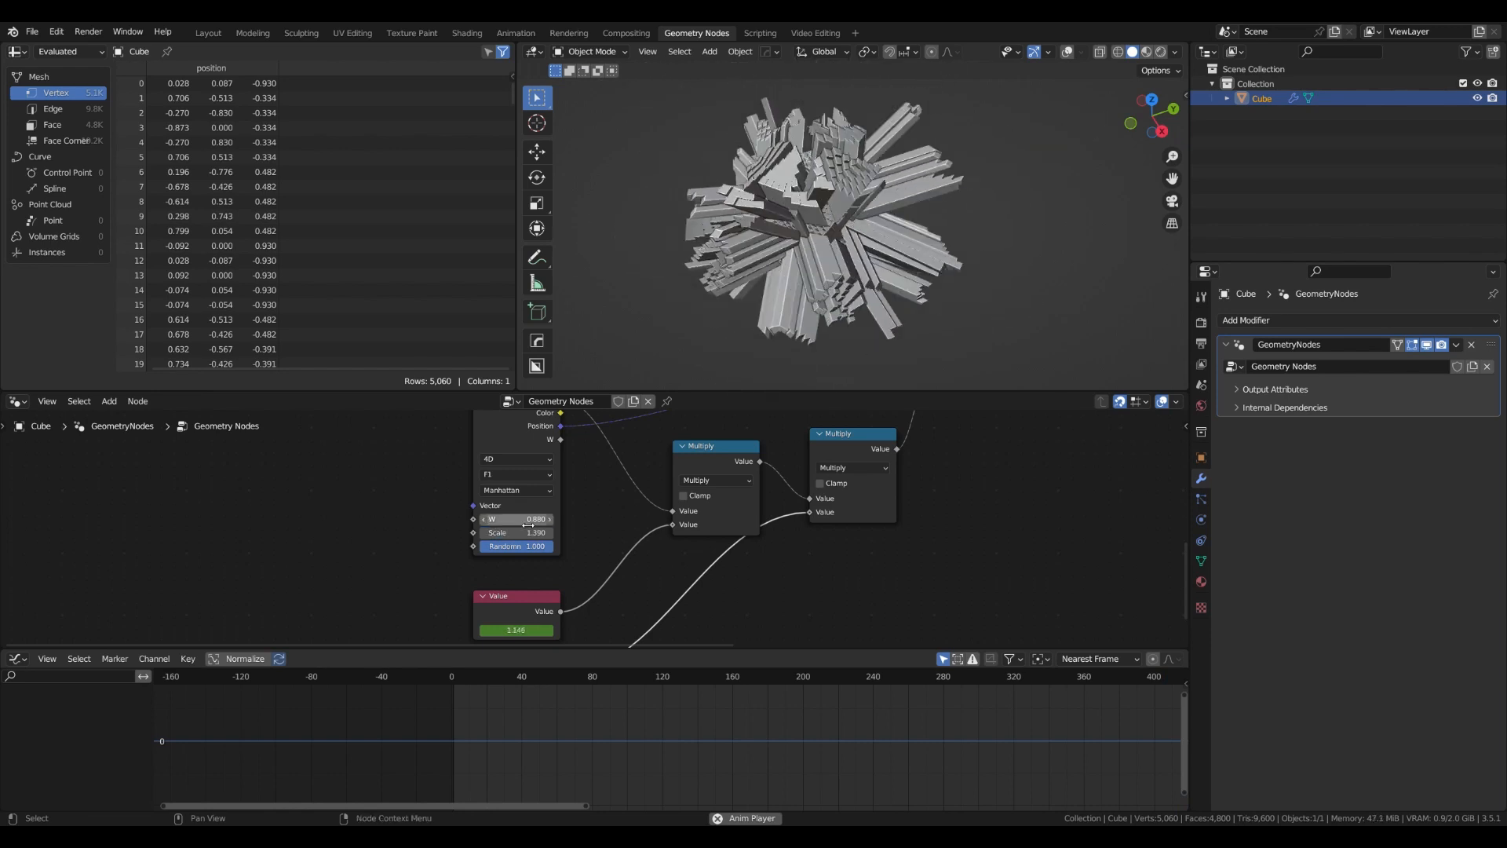
Raise the Voronoi Texture's W value and fine-tune the strenght value
{"action": "left_click_drag", "start_coordinate": [528, 525], "coordinate": [631, 525]}
{"action": "middle_click_drag", "start_coordinate": [683, 534], "coordinate": [723, 446]}
{"action": "left_click_drag", "start_coordinate": [557, 603], "coordinate": [560, 603], "text": "shift"}
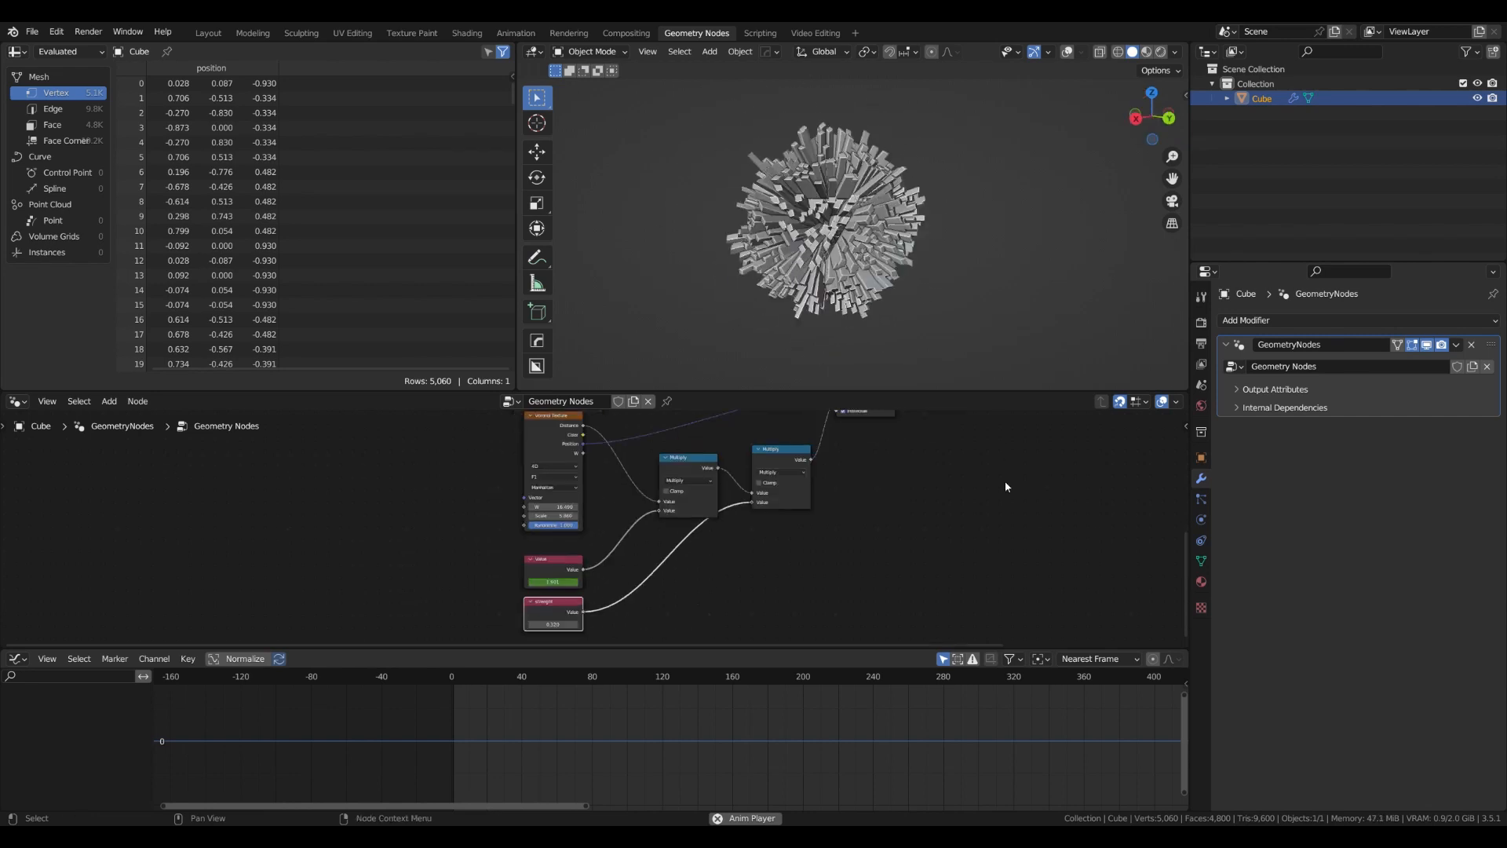
Stop the playback and move the playhead to frame 151
{"action": "scroll", "coordinate": [741, 473], "scroll_direction": "down", "scroll_amount": 4}
{"action": "middle_click_drag", "start_coordinate": [1004, 480], "coordinate": [550, 558]}
{"action": "scroll", "coordinate": [741, 473], "scroll_direction": "up", "scroll_amount": 2}
{"action": "scroll", "coordinate": [565, 534], "scroll_direction": "up", "scroll_amount": 1}
{"action": "scroll", "coordinate": [549, 459], "scroll_direction": "up", "scroll_amount": 2}
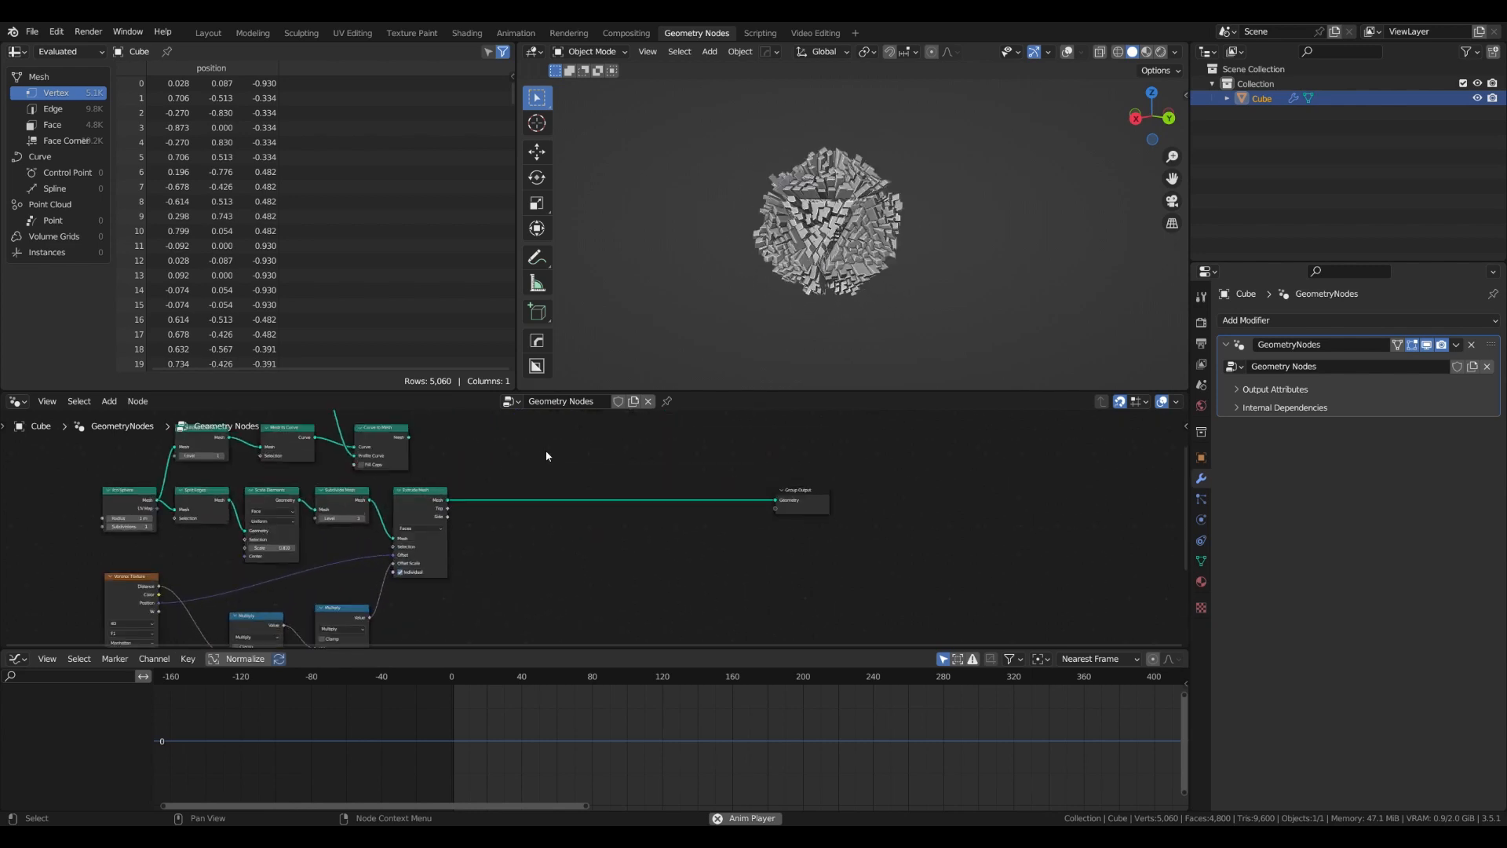
{"action": "scroll", "coordinate": [600, 469], "scroll_direction": "down", "scroll_amount": 5}
{"action": "middle_click_drag", "start_coordinate": [600, 469], "coordinate": [657, 440]}
{"action": "key", "text": "space"}
{"action": "left_click", "coordinate": [455, 678]}
{"action": "scroll", "coordinate": [534, 612], "scroll_direction": "up", "scroll_amount": 5}
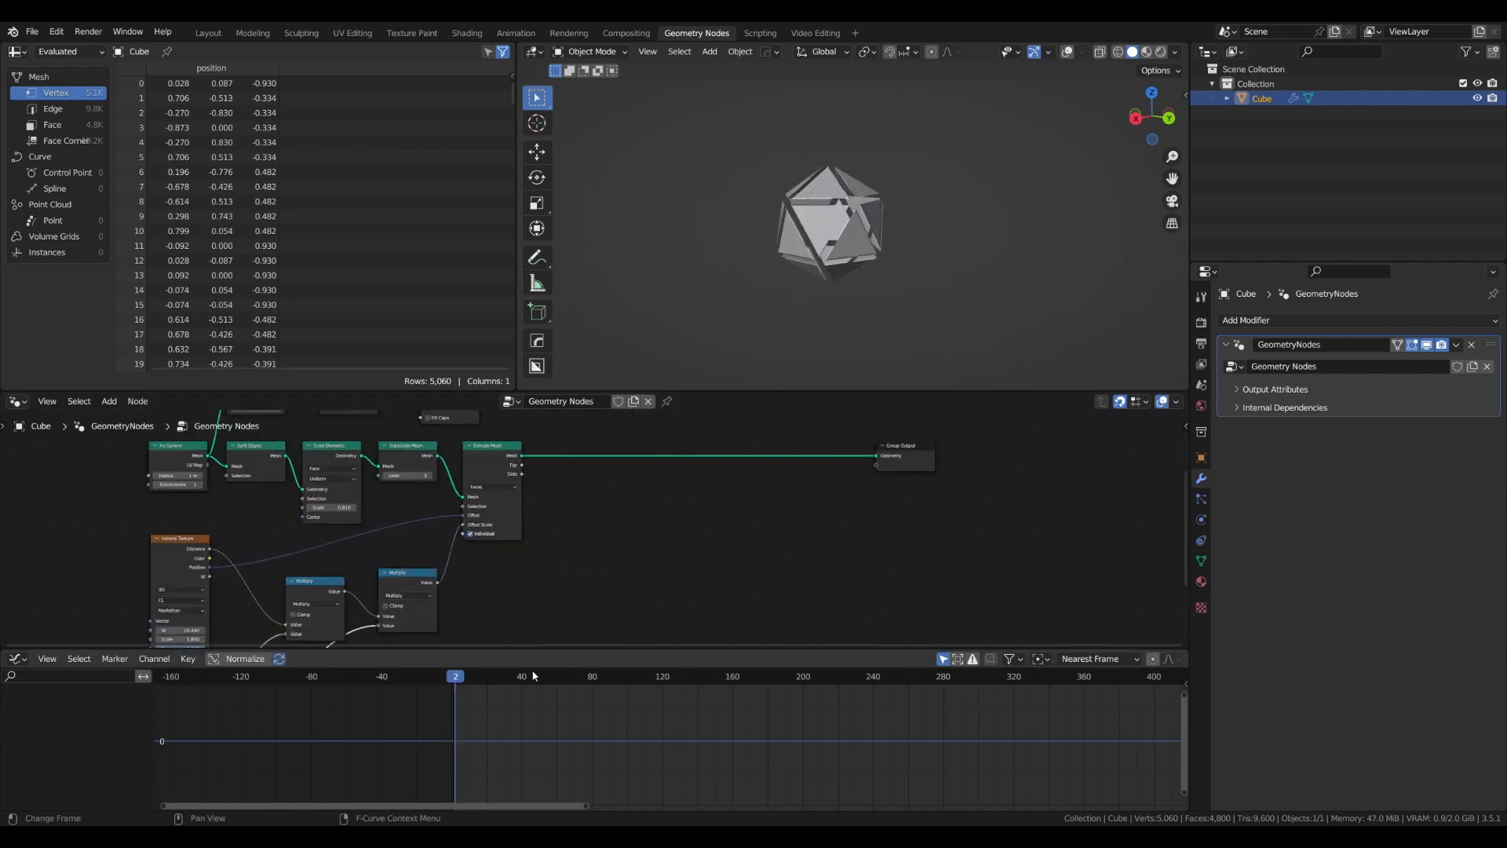
{"action": "left_click", "coordinate": [718, 680]}
{"action": "scroll", "coordinate": [576, 493], "scroll_direction": "up", "scroll_amount": 3}
{"action": "middle_click_drag", "start_coordinate": [576, 493], "coordinate": [720, 461]}
{"action": "scroll", "coordinate": [719, 460], "scroll_direction": "down", "scroll_amount": 7}
Join the Graph Editor area into the node editor to enlarge the node workspace
{"action": "right_click", "coordinate": [612, 647]}
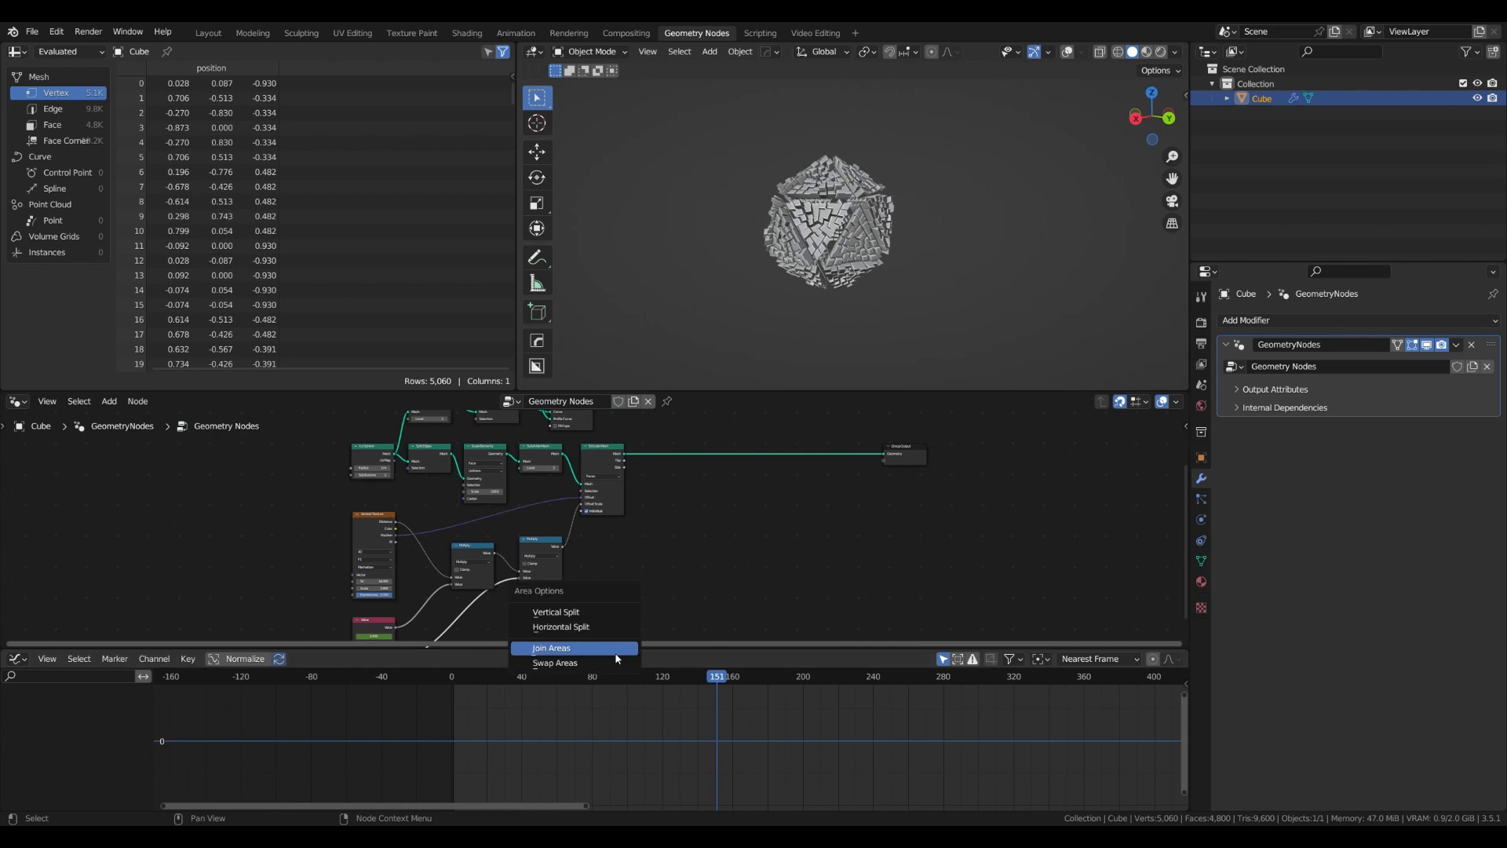
{"action": "left_click", "coordinate": [615, 651]}
{"action": "left_click", "coordinate": [628, 683]}
{"action": "scroll", "coordinate": [638, 621], "scroll_direction": "up", "scroll_amount": 4}
{"action": "middle_click_drag", "start_coordinate": [670, 575], "coordinate": [674, 511]}
{"action": "left_click_drag", "start_coordinate": [248, 531], "coordinate": [624, 713]}
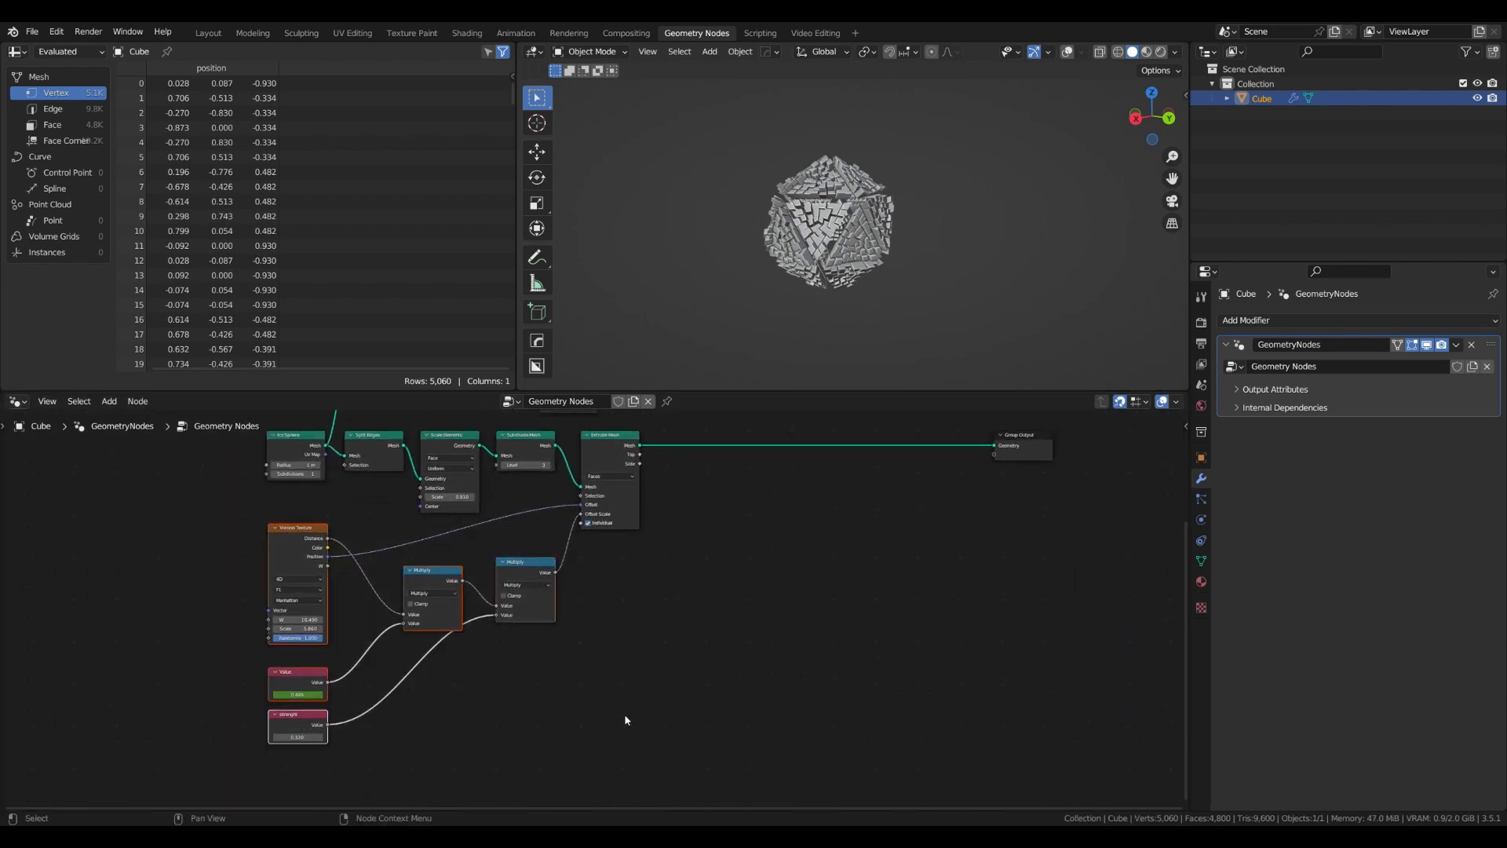
{"action": "left_click", "coordinate": [625, 716]}
Insert a Join Geometry node between the Extrude Mesh node and the Group Output
{"action": "scroll", "coordinate": [730, 706], "scroll_direction": "down", "scroll_amount": 3}
{"action": "middle_click_drag", "start_coordinate": [734, 706], "coordinate": [662, 804]}
{"action": "scroll", "coordinate": [589, 618], "scroll_direction": "up", "scroll_amount": 6}
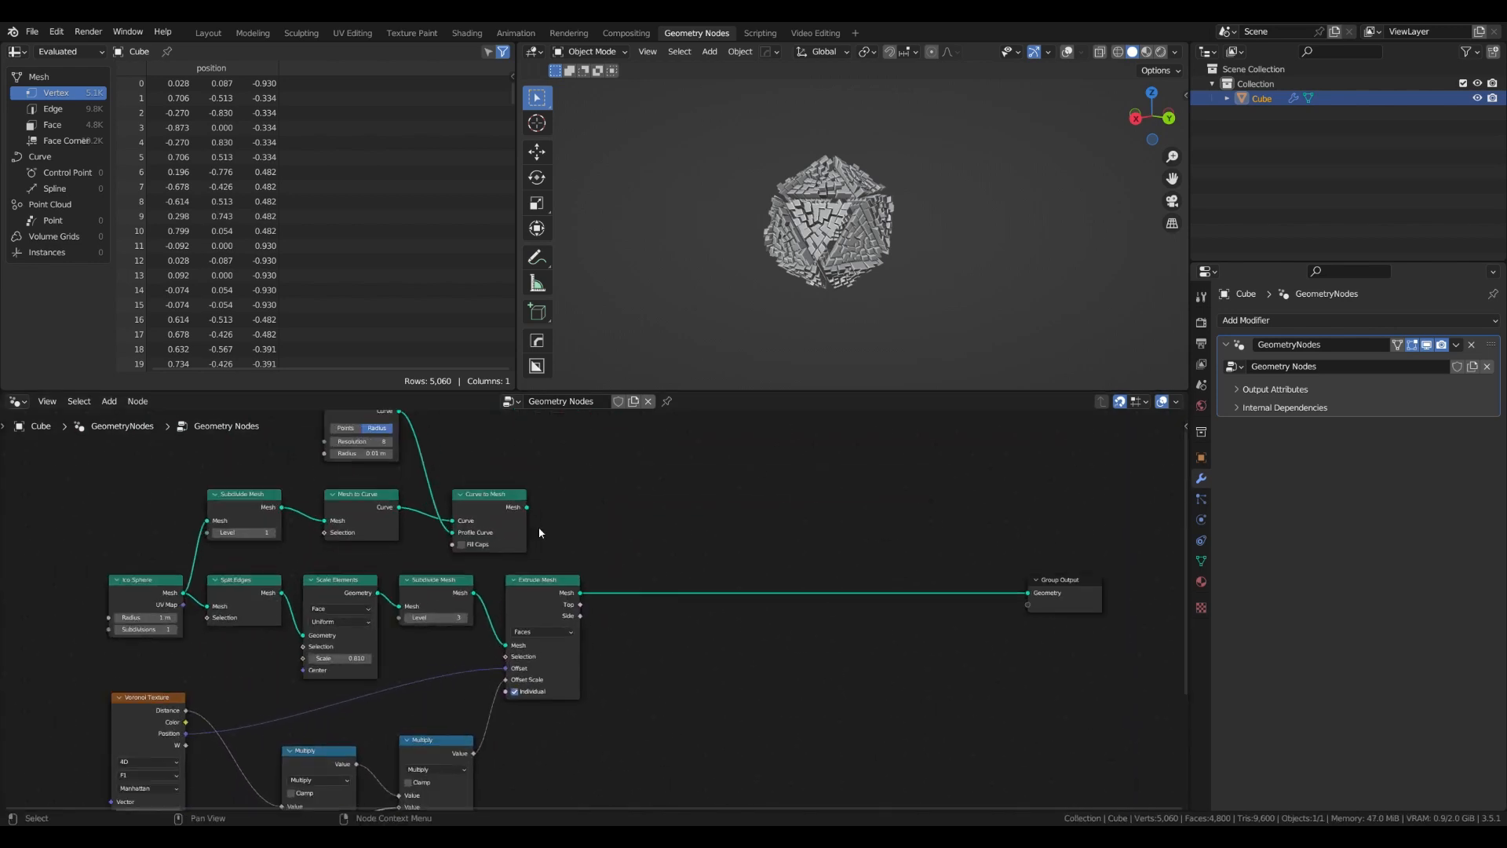
{"action": "key", "text": "shift+a"}
{"action": "left_click", "coordinate": [648, 488]}
{"action": "type", "text": "jo"}
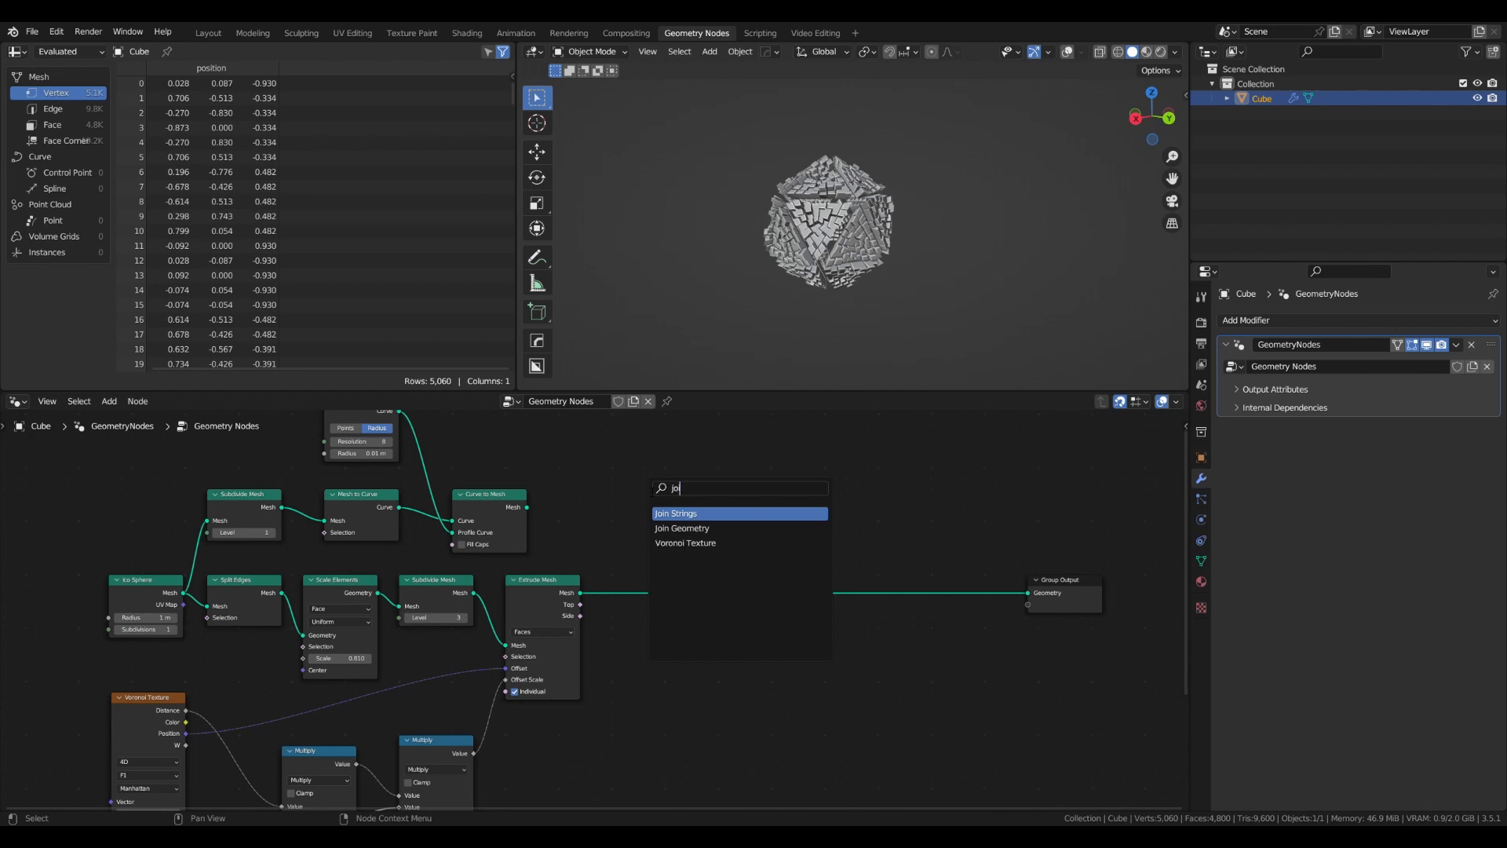
{"action": "key", "text": "Down"}
{"action": "key", "text": "Return"}
{"action": "left_click", "coordinate": [718, 588]}
Connect the Curve to Mesh output to the Join Geometry node to merge the wireframe with the panels
{"action": "scroll", "coordinate": [706, 585], "scroll_direction": "up", "scroll_amount": 2}
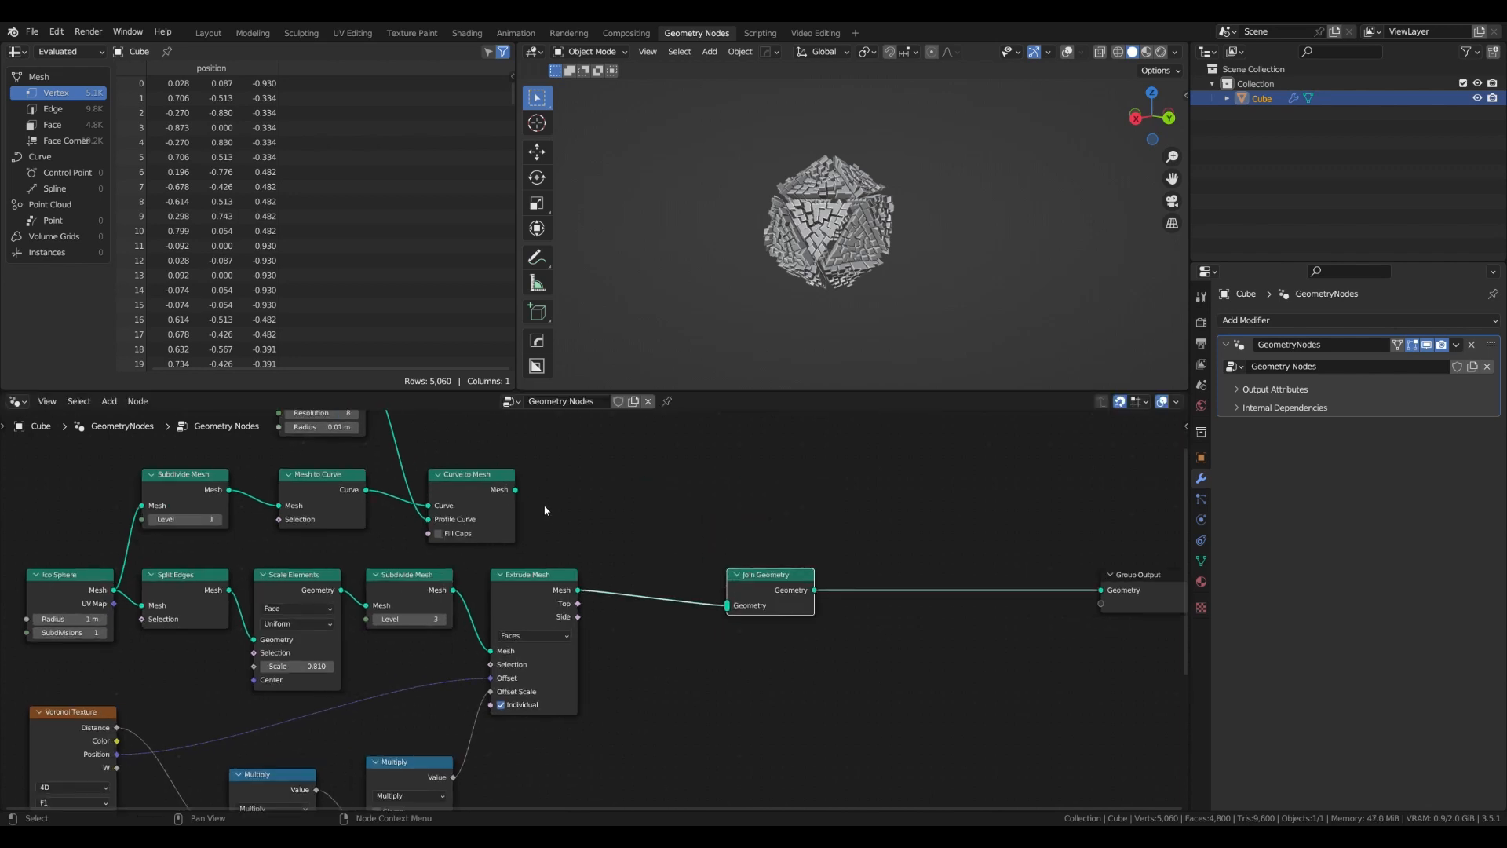
{"action": "right_click_drag", "start_coordinate": [545, 509], "coordinate": [667, 547], "text": "alt"}
{"action": "scroll", "coordinate": [864, 267], "scroll_direction": "up", "scroll_amount": 6}
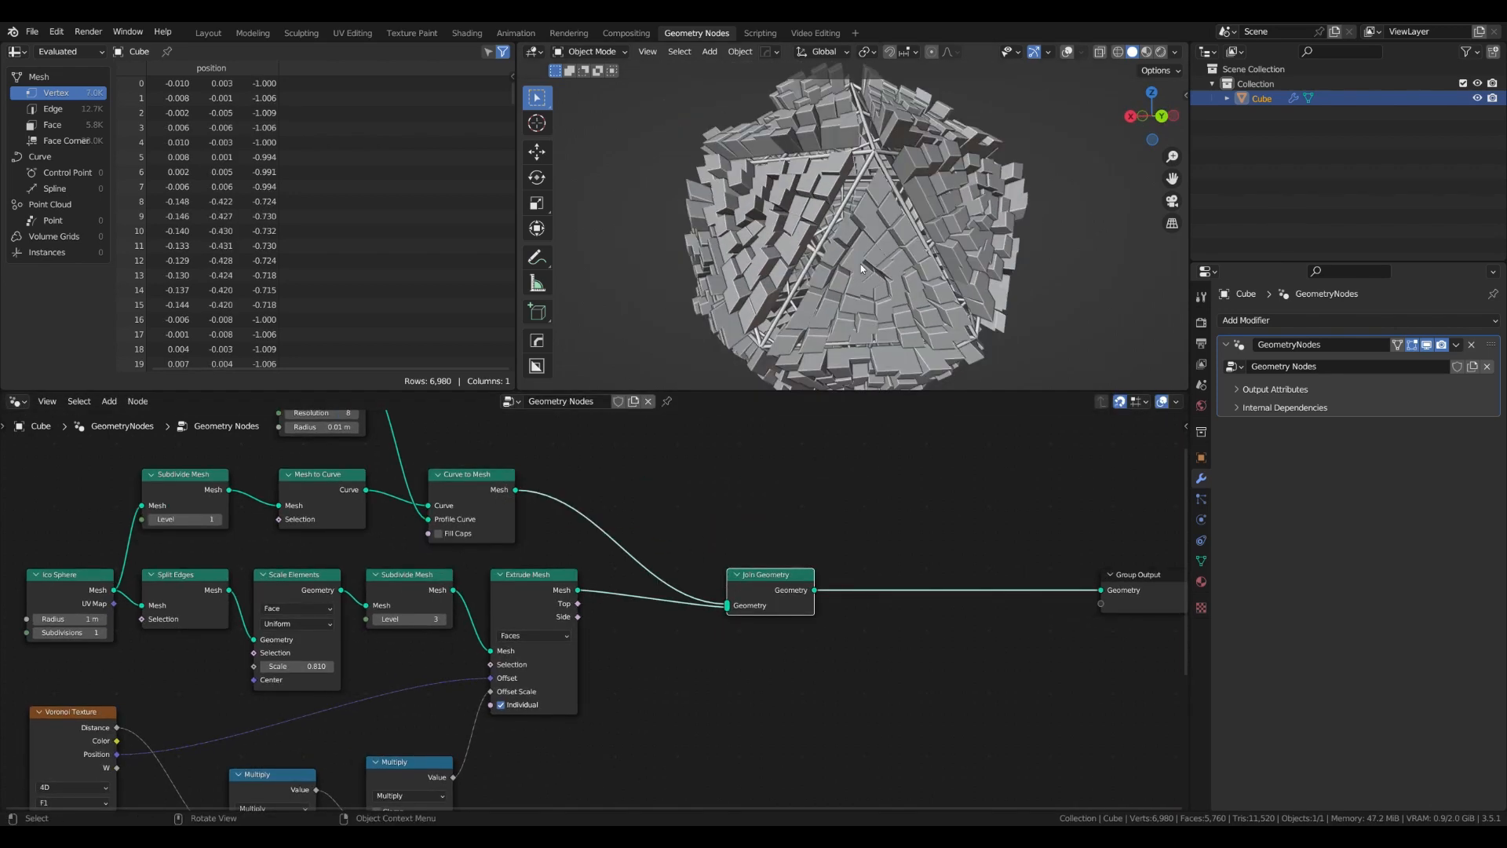
Preview the Curve to Mesh and Join Geometry outputs with a viewer and remove the Viewer node
{"action": "left_click", "coordinate": [499, 484], "text": "ctrl+shift"}
{"action": "middle_click_drag", "start_coordinate": [468, 516], "coordinate": [609, 544]}
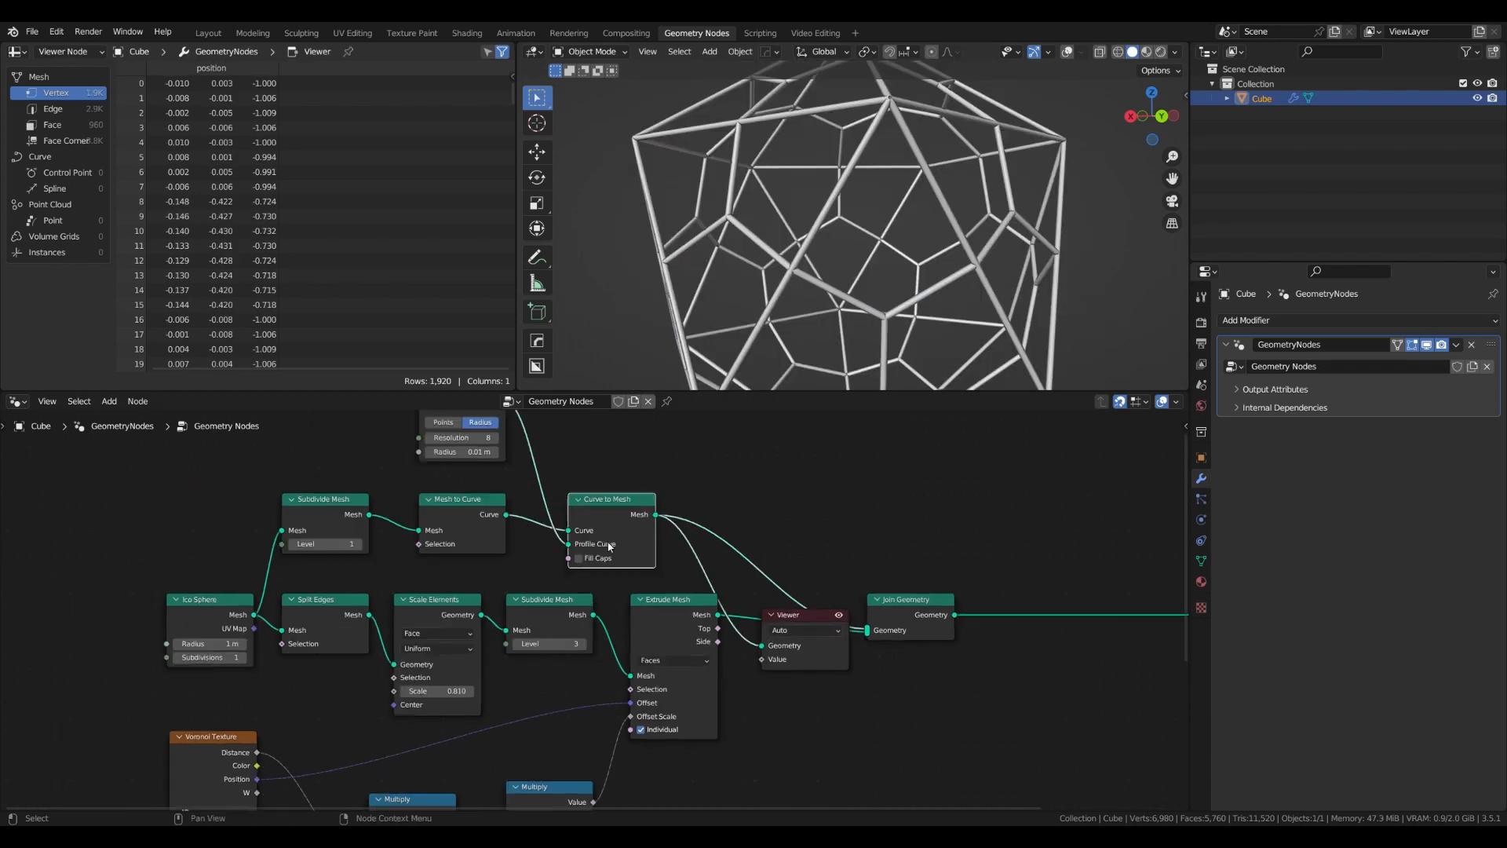
{"action": "left_click", "coordinate": [333, 510]}
{"action": "scroll", "coordinate": [699, 515], "scroll_direction": "down", "scroll_amount": 3}
{"action": "middle_click_drag", "start_coordinate": [767, 501], "coordinate": [622, 493]}
{"action": "scroll", "coordinate": [666, 570], "scroll_direction": "up", "scroll_amount": 2}
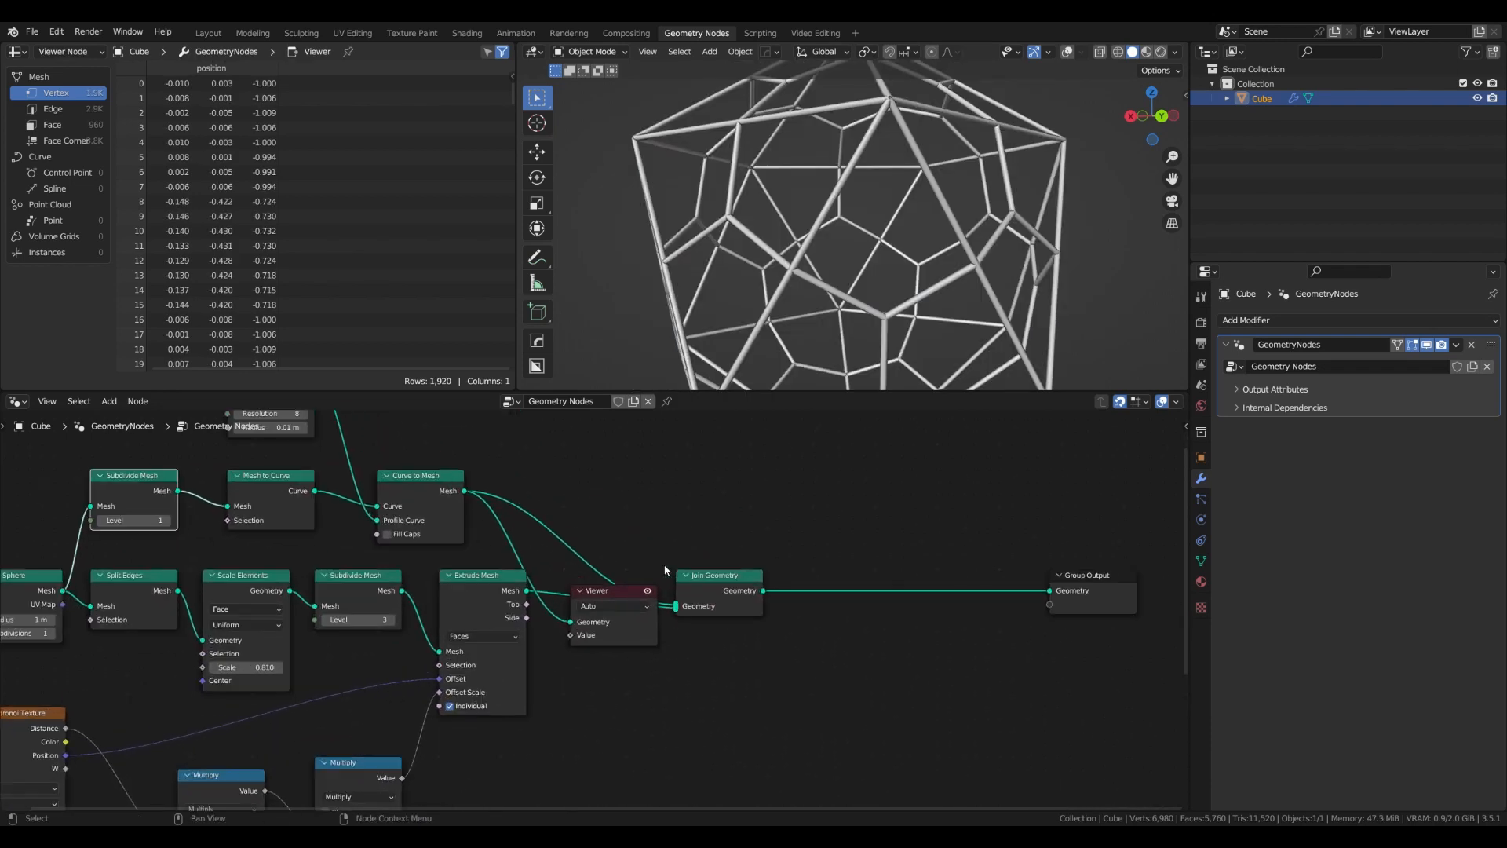
{"action": "left_click", "coordinate": [734, 592], "text": "ctrl+shift"}
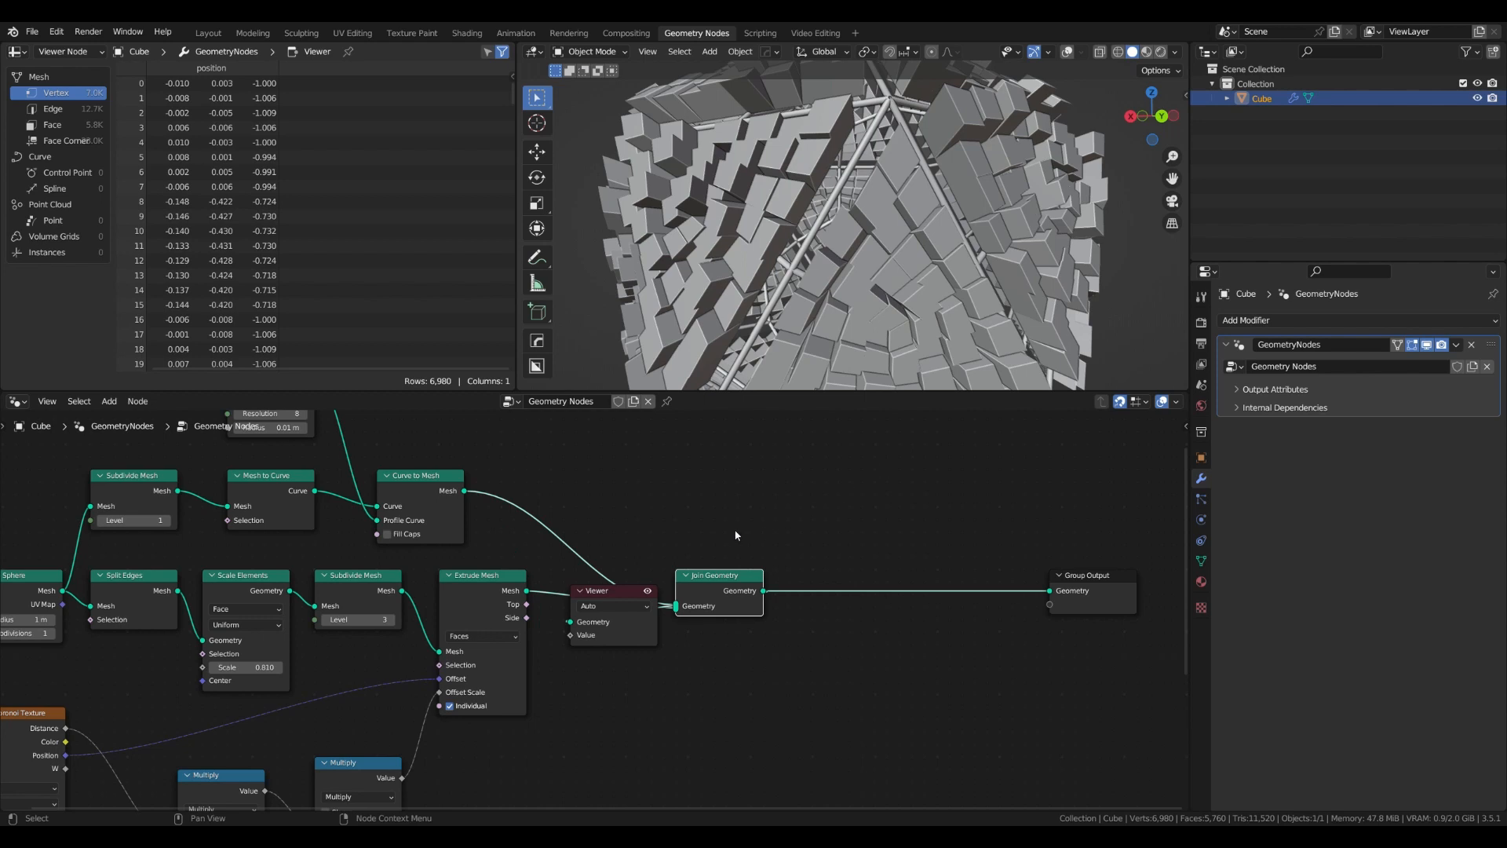
{"action": "left_click", "coordinate": [617, 640]}
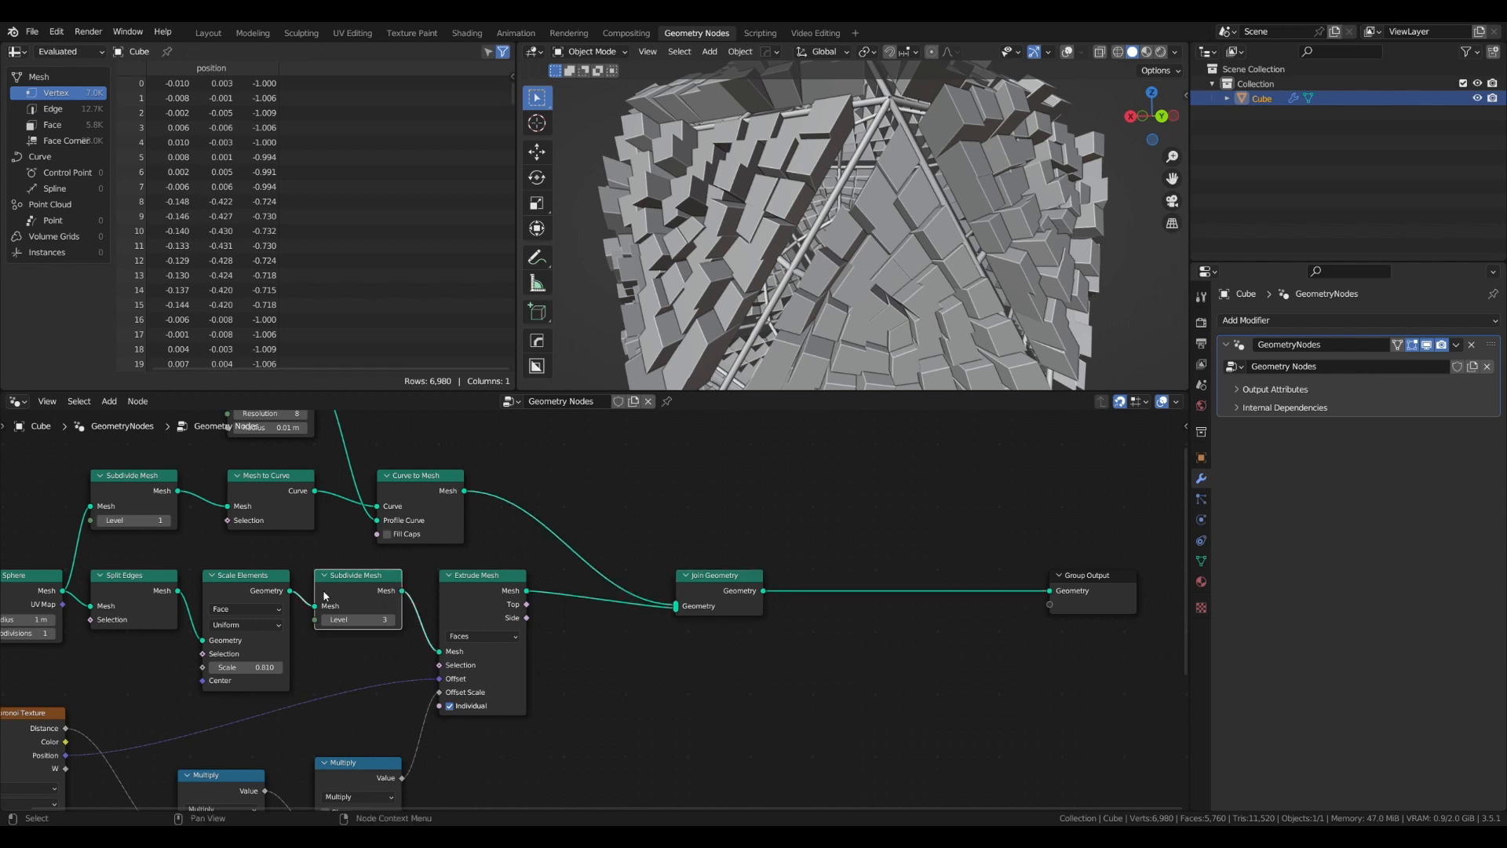
Connect the Scale Elements geometry output to the Join Geometry node
{"action": "left_click_drag", "start_coordinate": [680, 612], "coordinate": [679, 612]}
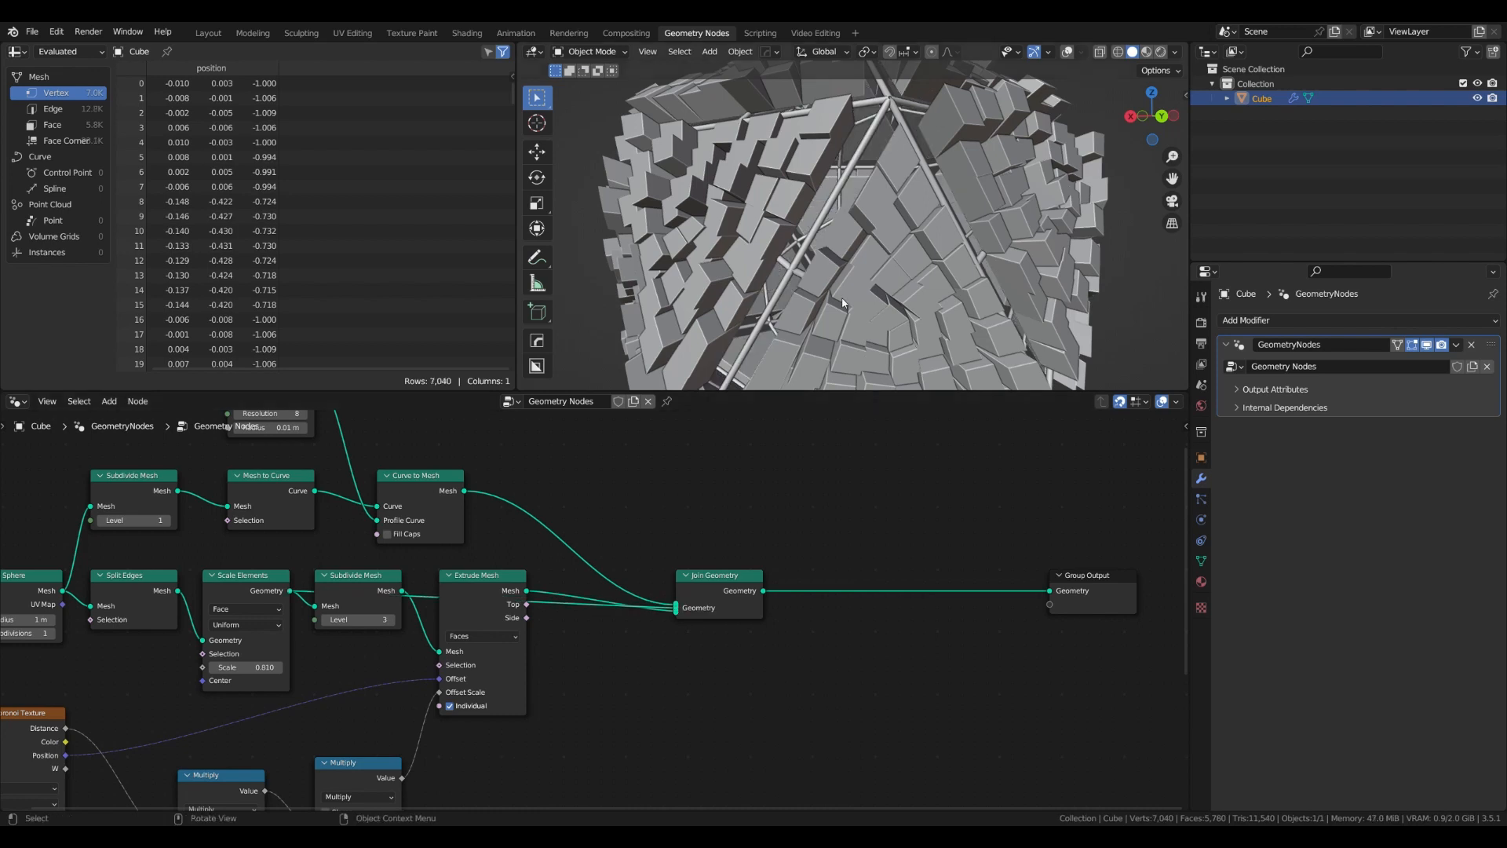
{"action": "scroll", "coordinate": [842, 303], "scroll_direction": "down", "scroll_amount": 3}
{"action": "middle_click_drag", "start_coordinate": [842, 303], "coordinate": [891, 320]}
Thicken the wireframe by increasing its profile Curve Circle's radius to about 0.03 m
{"action": "scroll", "coordinate": [380, 573], "scroll_direction": "up", "scroll_amount": 1}
{"action": "middle_click_drag", "start_coordinate": [380, 573], "coordinate": [600, 724]}
{"action": "mouse_move", "coordinate": [464, 567]}
{"action": "left_mouse_down", "text": "shift"}
{"action": "mouse_move", "coordinate": [490, 567]}
{"action": "mouse_move", "coordinate": [440, 566]}
{"action": "mouse_move", "coordinate": [463, 566]}
{"action": "left_mouse_up", "text": "shift"}
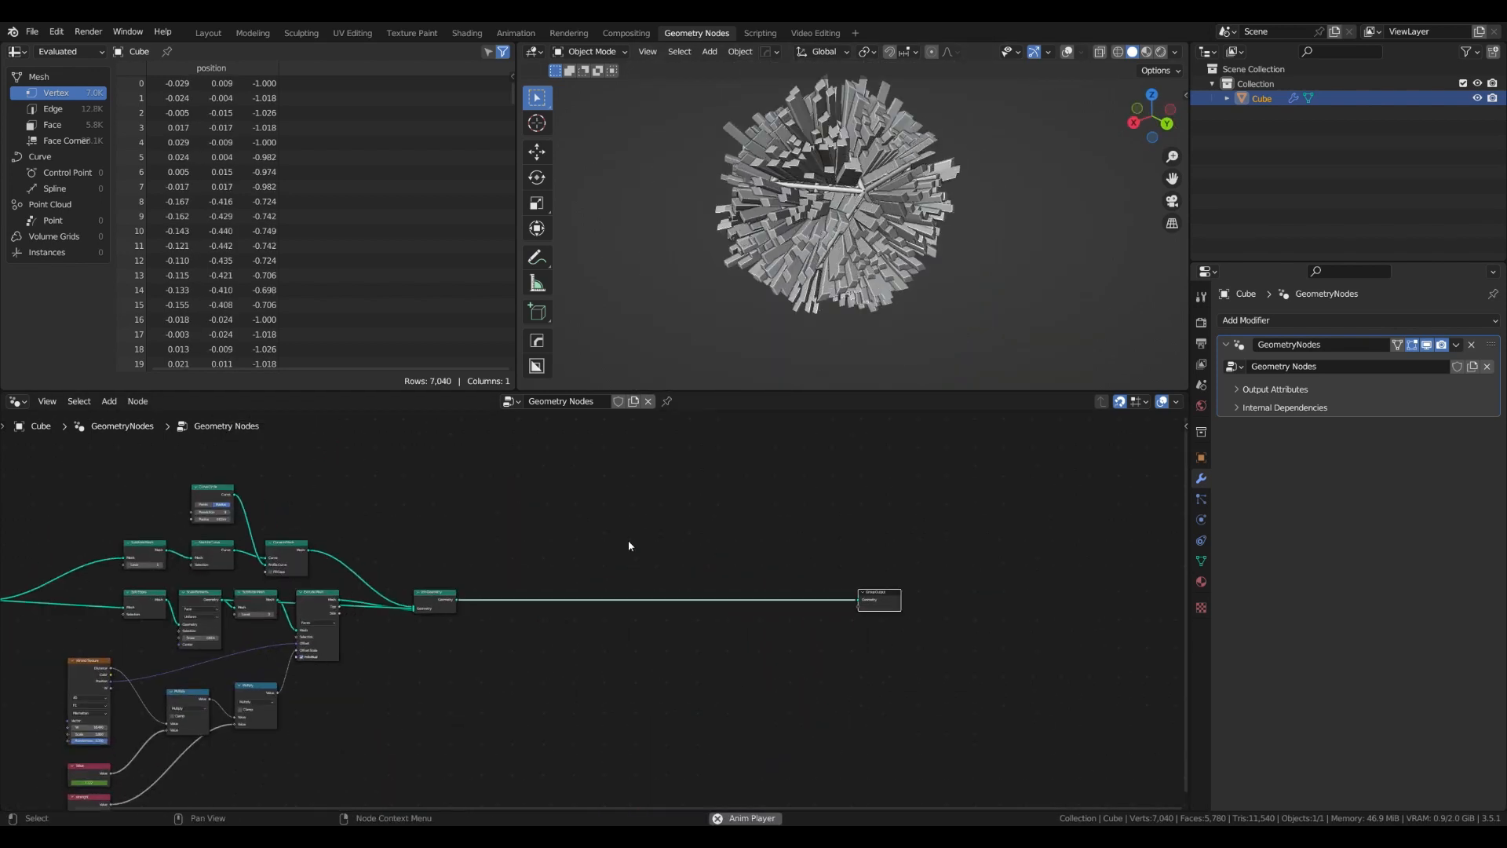
Add a Curve Circle node below the link to the Group Output and preview it with a viewer
{"action": "middle_click_drag", "start_coordinate": [627, 540], "coordinate": [585, 533]}
{"action": "key", "text": "shift+a"}
{"action": "left_click", "coordinate": [573, 503]}
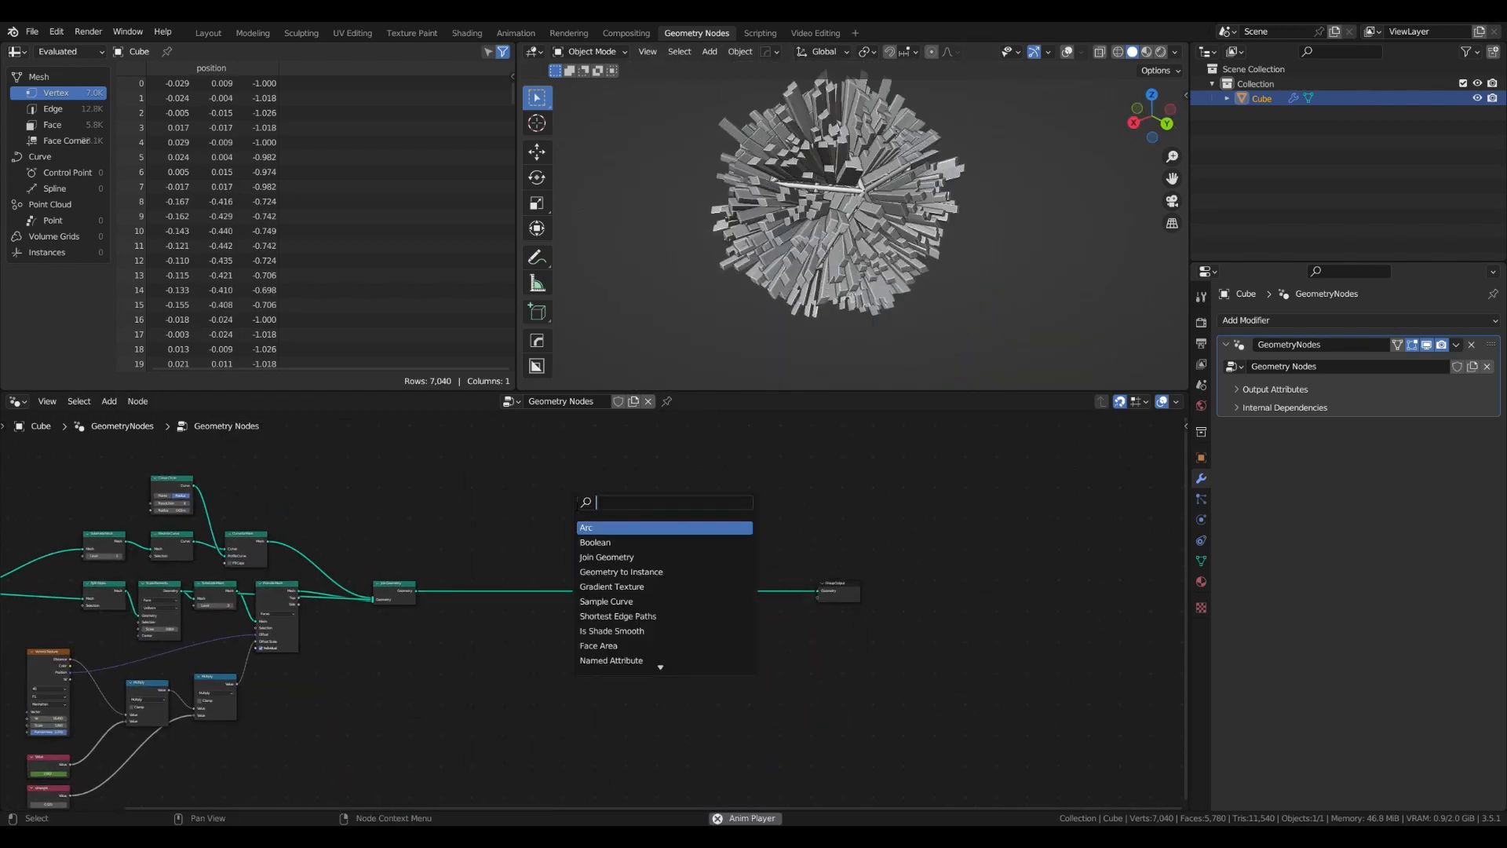
{"action": "type", "text": "curve cir"}
{"action": "key", "text": "Return"}
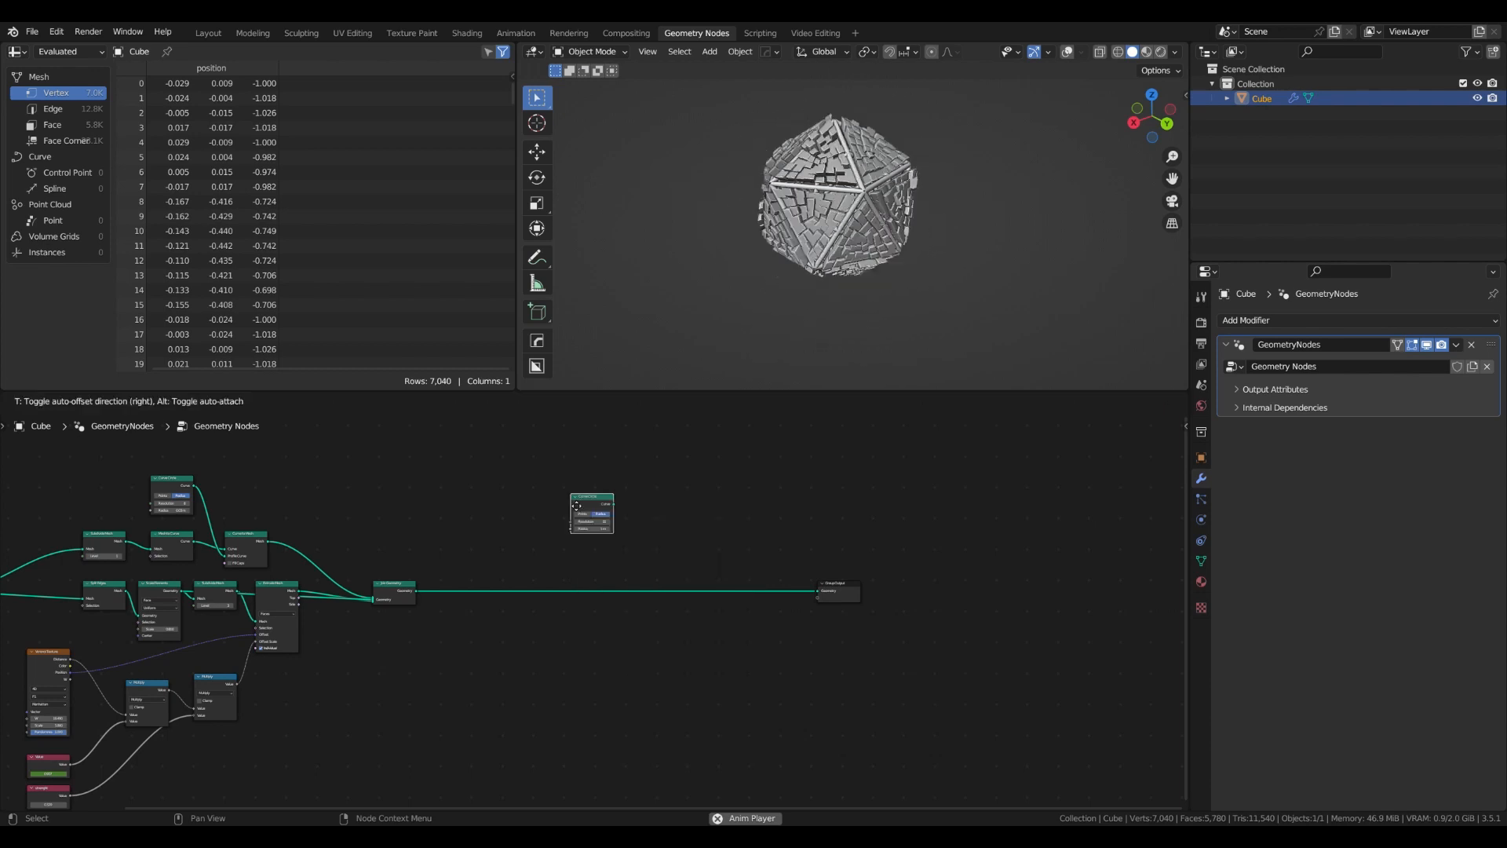
{"action": "left_click", "coordinate": [581, 653]}
{"action": "scroll", "coordinate": [601, 622], "scroll_direction": "up", "scroll_amount": 3}
{"action": "middle_click_drag", "start_coordinate": [610, 655], "coordinate": [642, 589]}
{"action": "key", "text": "space"}
{"action": "left_click", "coordinate": [637, 609], "text": "ctrl+shift"}
{"action": "middle_click_drag", "start_coordinate": [775, 593], "coordinate": [733, 572]}
Insert a Curve to Mesh node after the new Curve Circle, delete the Viewer node and space the nodes out
{"action": "key", "text": "shift+a"}
{"action": "left_click", "coordinate": [721, 560]}
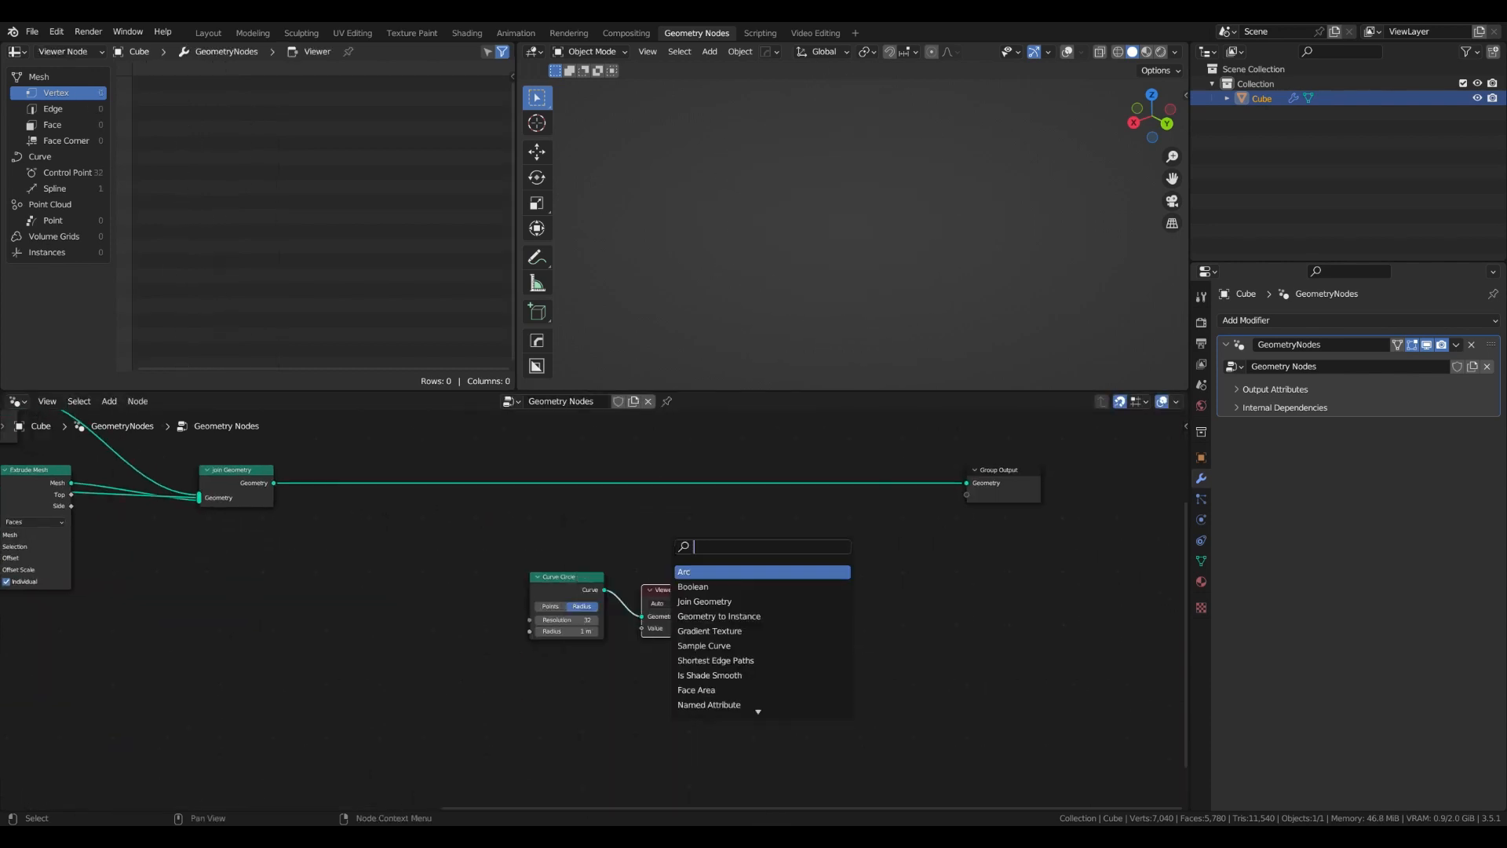
{"action": "key", "text": "Return"}
{"action": "left_click", "coordinate": [601, 571]}
{"action": "left_click", "coordinate": [817, 627]}
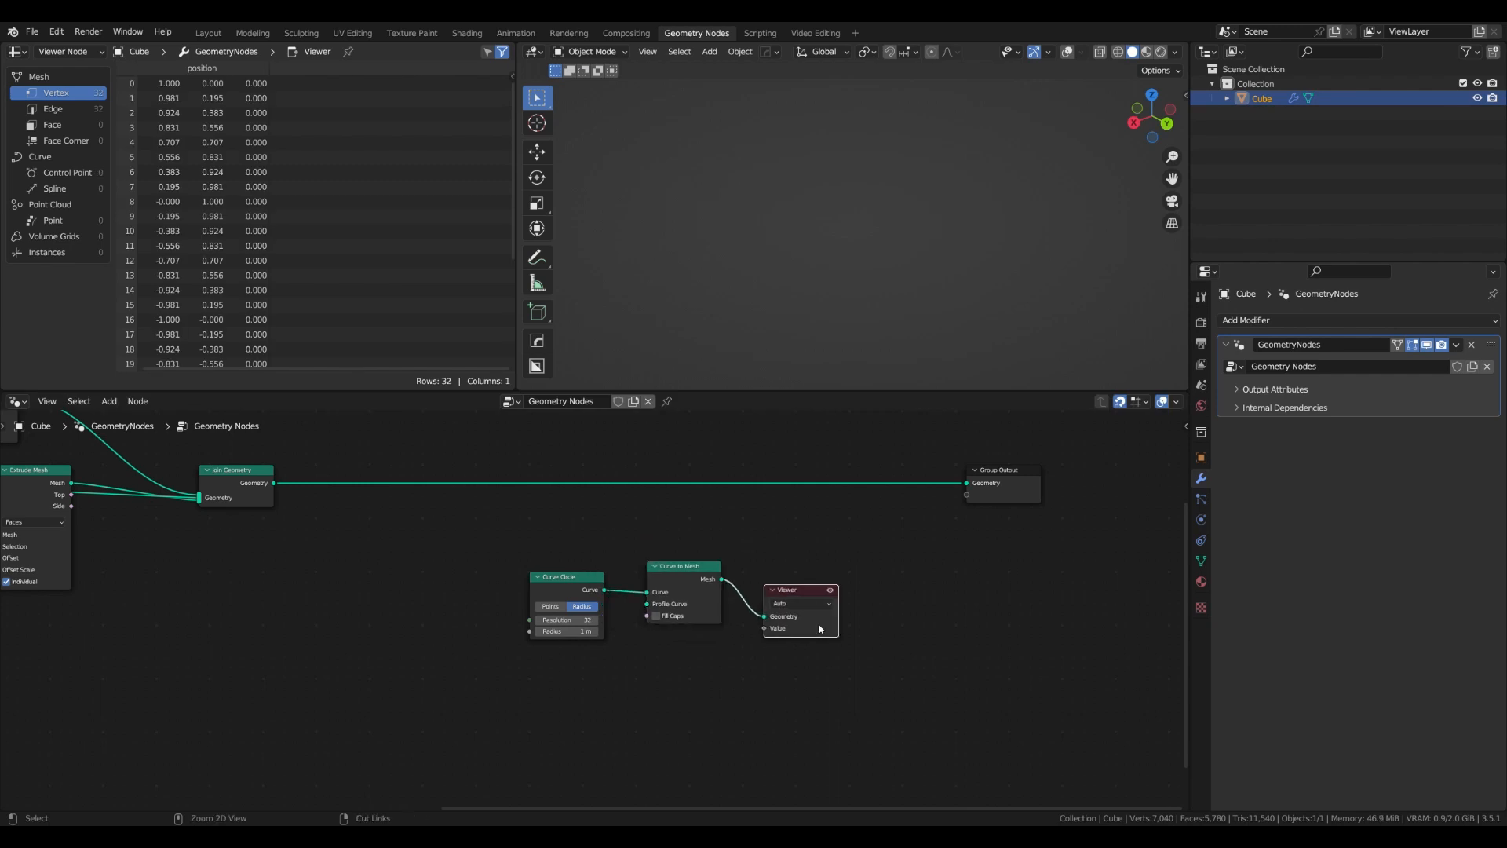
{"action": "key", "text": "x"}
{"action": "mouse_move", "coordinate": [574, 581]}
{"action": "left_mouse_down"}
{"action": "mouse_move", "coordinate": [530, 570]}
{"action": "mouse_move", "coordinate": [556, 601]}
{"action": "mouse_move", "coordinate": [547, 588]}
{"action": "left_mouse_up"}
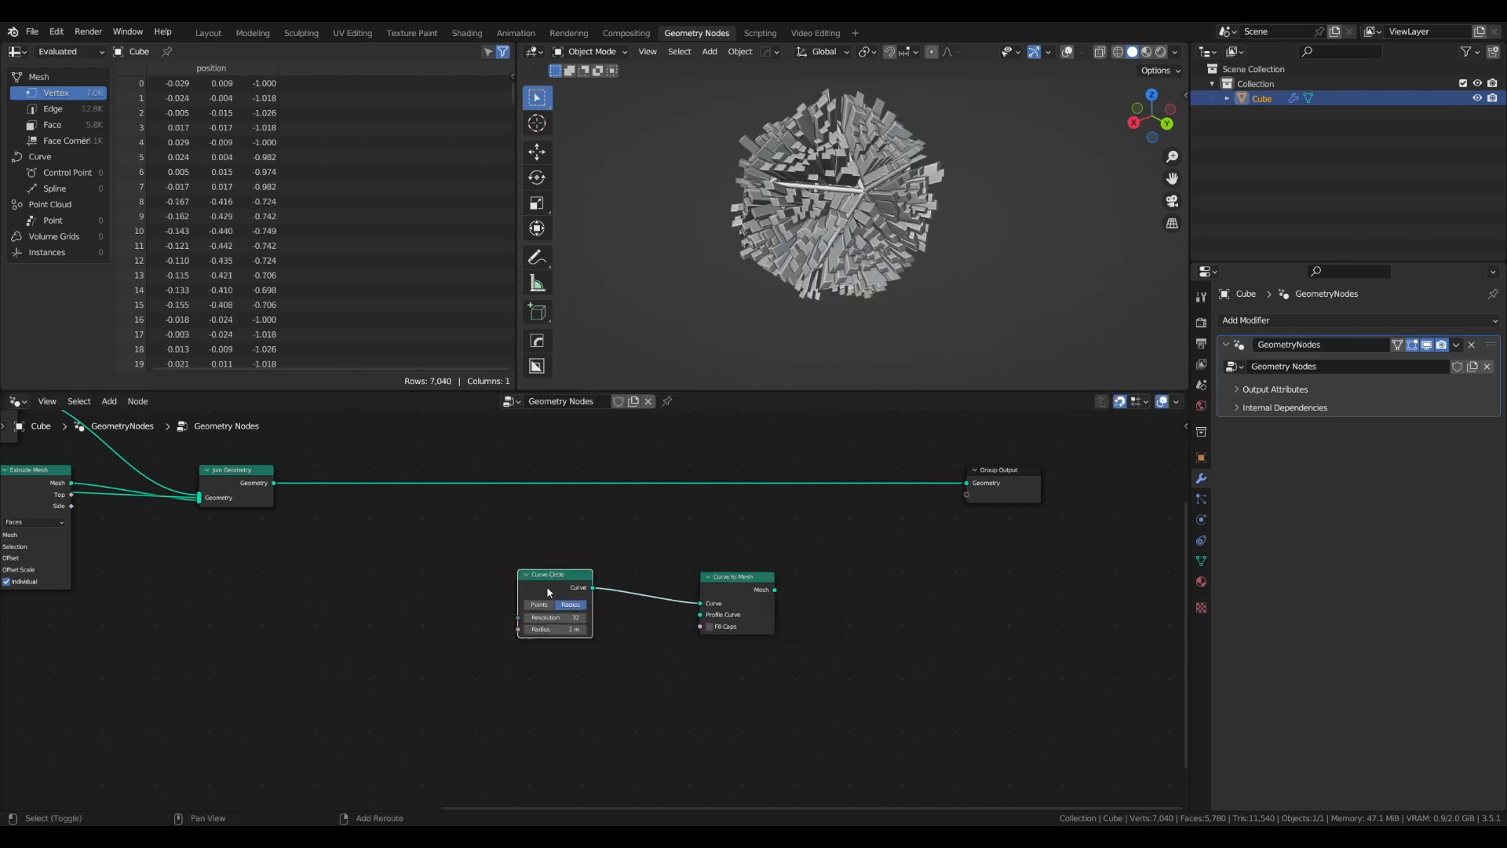
Duplicate the Curve Circle node as the new Curve to Mesh node's profile curve and preview the resulting ring
{"action": "key", "text": "shift+d"}
{"action": "left_click", "coordinate": [656, 692]}
{"action": "left_click", "coordinate": [718, 617], "text": "ctrl+shift"}
{"action": "scroll", "coordinate": [628, 680], "scroll_direction": "up", "scroll_amount": 3}
{"action": "left_click_drag", "start_coordinate": [650, 704], "coordinate": [543, 687]}
Set the profile circle's radius to 0.04 m and the main circle's radius to 2.08 m
{"action": "scroll", "coordinate": [688, 696], "scroll_direction": "up", "scroll_amount": 1}
{"action": "left_click_drag", "start_coordinate": [541, 755], "coordinate": [491, 756]}
{"action": "left_click_drag", "start_coordinate": [541, 636], "coordinate": [628, 636]}
{"action": "scroll", "coordinate": [709, 591], "scroll_direction": "down", "scroll_amount": 4}
{"action": "middle_click_drag", "start_coordinate": [759, 554], "coordinate": [681, 618]}
{"action": "key", "text": "shift+a"}
{"action": "left_click", "coordinate": [704, 538]}
{"action": "type", "text": "join"}
{"action": "key", "text": "Return"}
{"action": "right_click", "coordinate": [704, 536]}
Insert a second Join Geometry node just before the Group Output and delete the Viewer node
{"action": "key", "text": "shift+a"}
{"action": "left_click", "coordinate": [700, 533]}
{"action": "type", "text": "jo"}
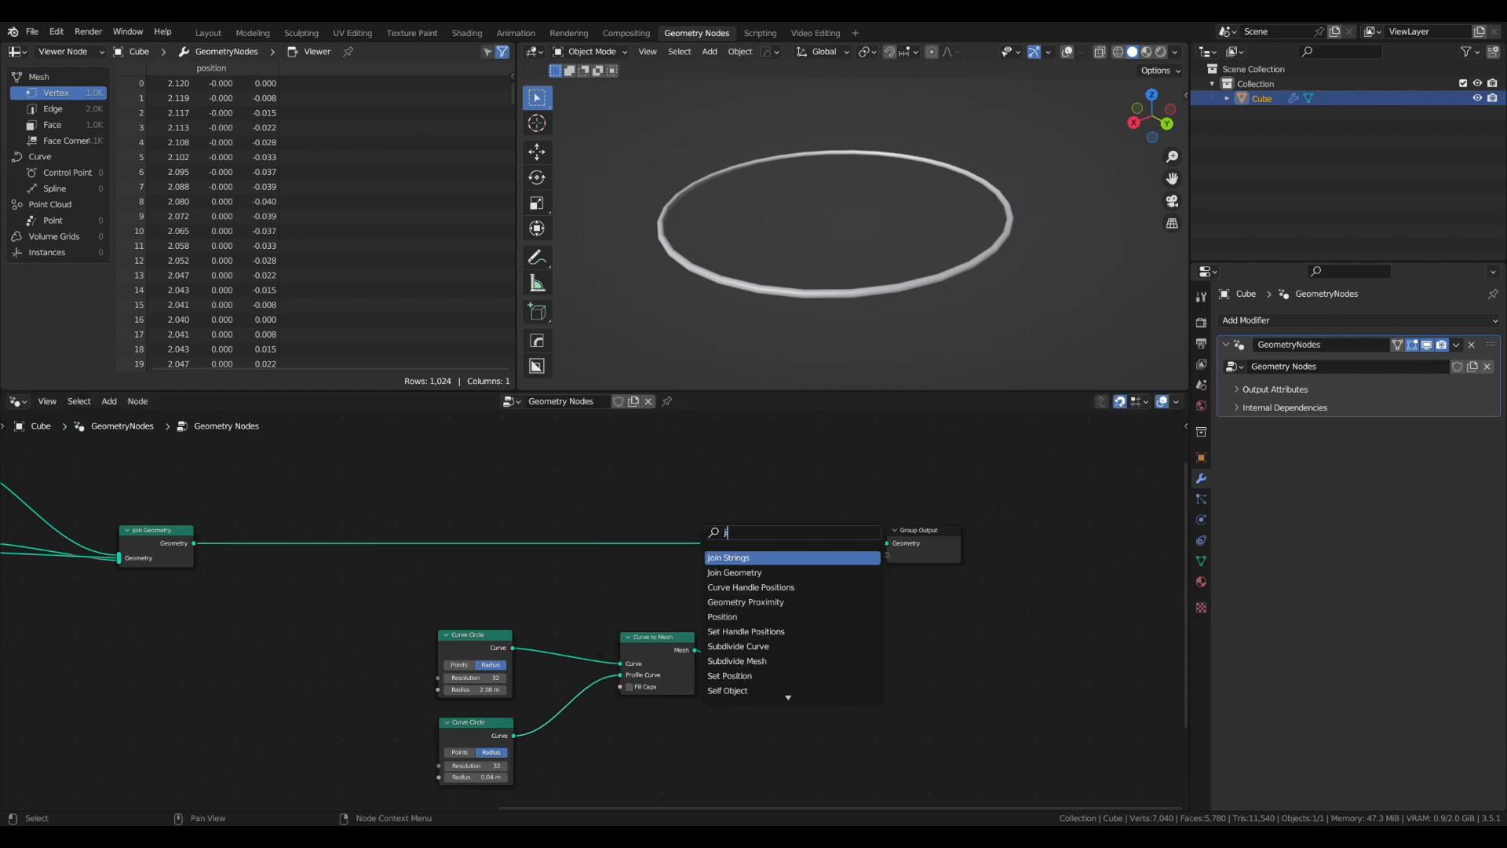
{"action": "key", "text": "Down"}
{"action": "key", "text": "Return"}
{"action": "left_click", "coordinate": [767, 520]}
{"action": "left_click", "coordinate": [784, 681]}
{"action": "key", "text": "x"}
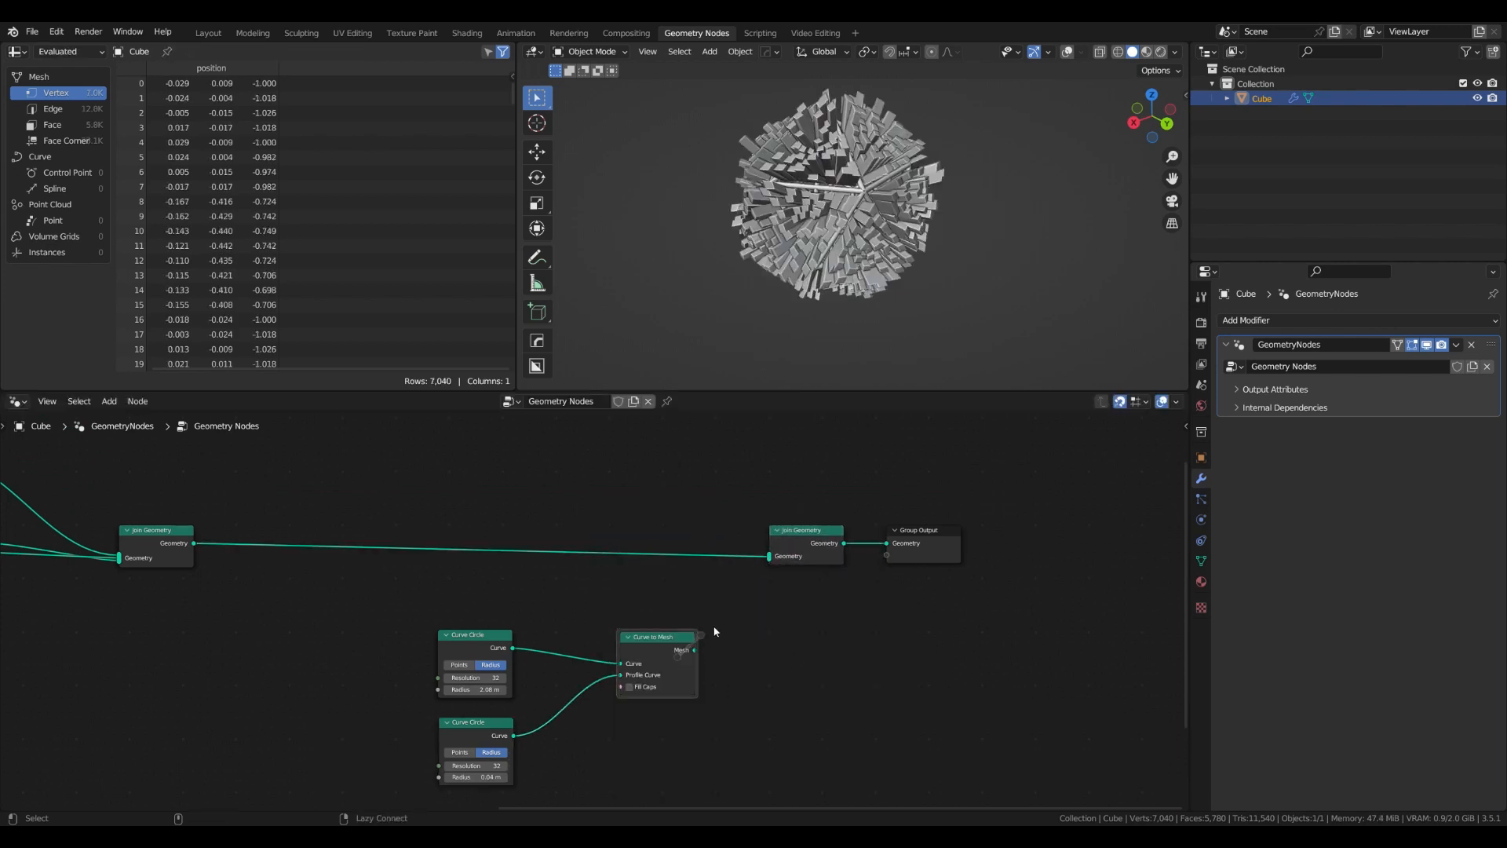
Link the Curve to Mesh output into the new Join Geometry node and adjust the Curve to Mesh node's position
{"action": "left_click_drag", "start_coordinate": [694, 649], "coordinate": [769, 556]}
{"action": "key", "text": "space"}
{"action": "key", "text": "space"}
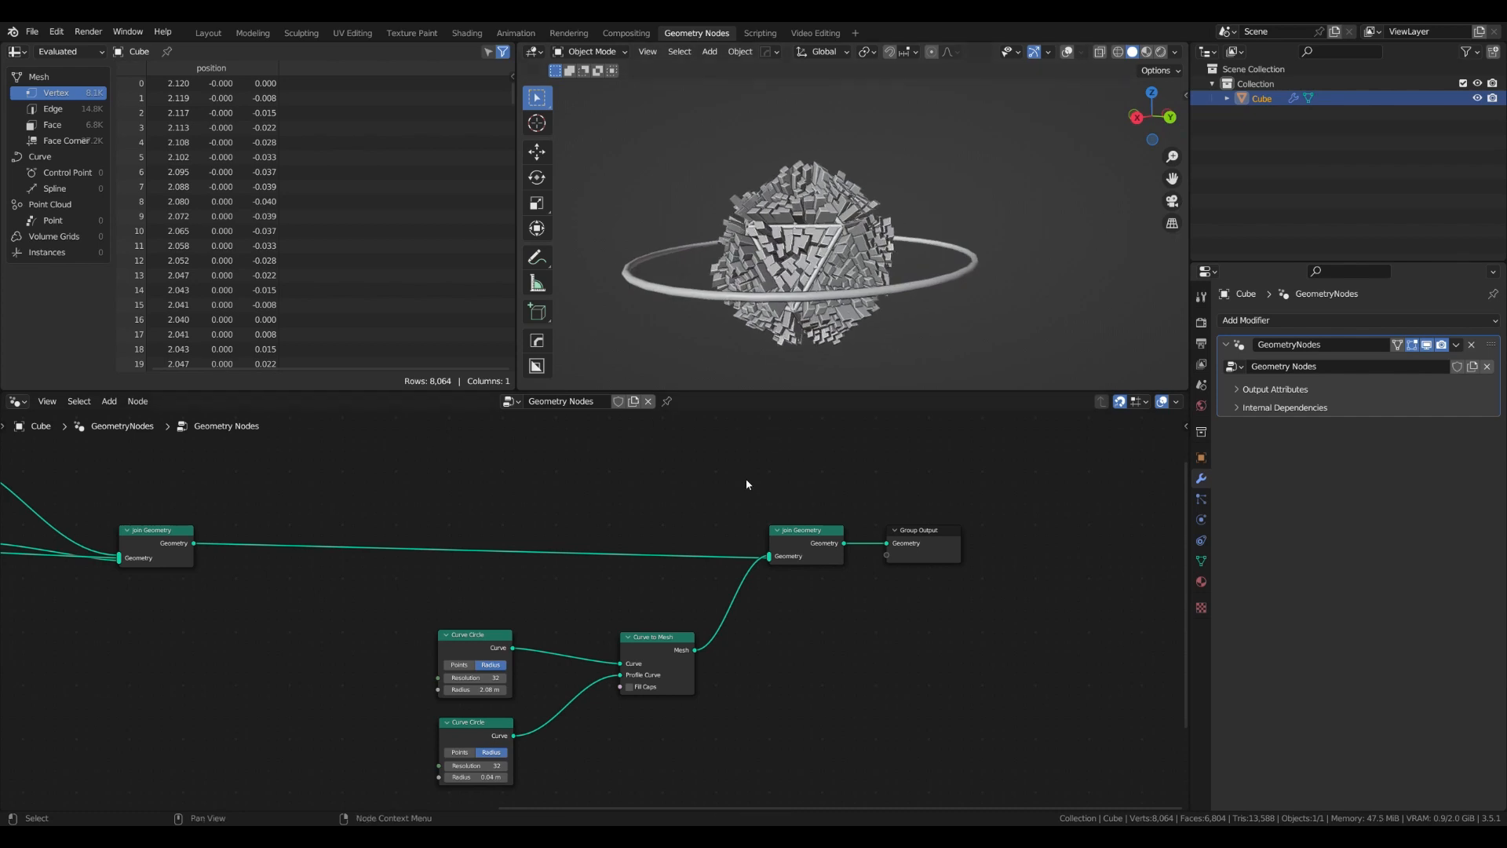
{"action": "middle_click_drag", "start_coordinate": [746, 478], "coordinate": [768, 433]}
{"action": "left_click_drag", "start_coordinate": [690, 614], "coordinate": [660, 616]}
{"action": "middle_click_drag", "start_coordinate": [681, 631], "coordinate": [730, 592]}
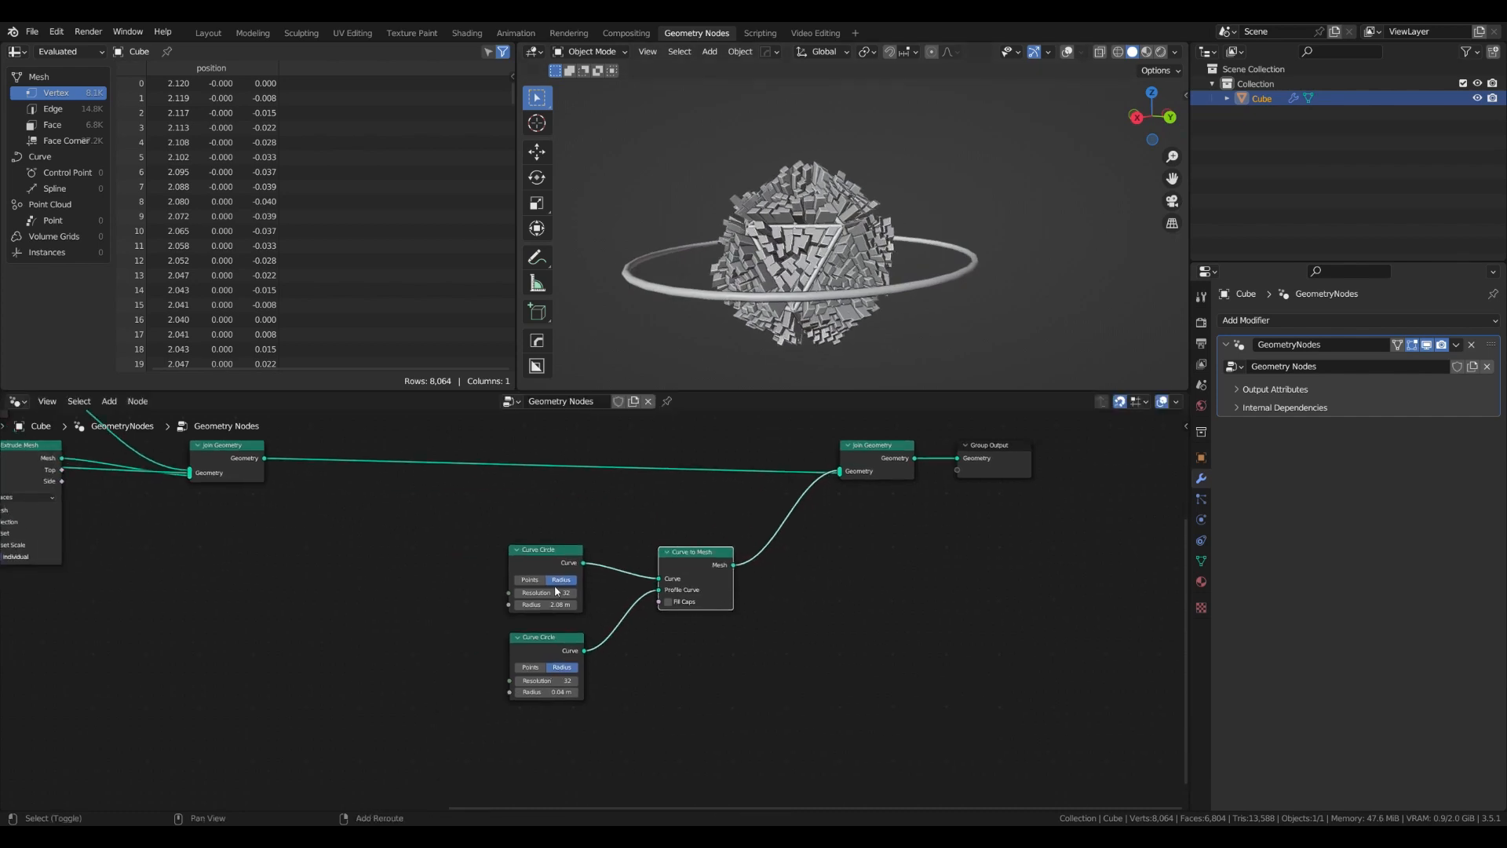
Set the main Curve Circle's resolution to 100 and the profile circle's resolution to 8
{"action": "left_click_drag", "start_coordinate": [556, 591], "coordinate": [605, 591]}
{"action": "key", "text": "Return"}
{"action": "scroll", "coordinate": [647, 634], "scroll_direction": "up", "scroll_amount": 3}
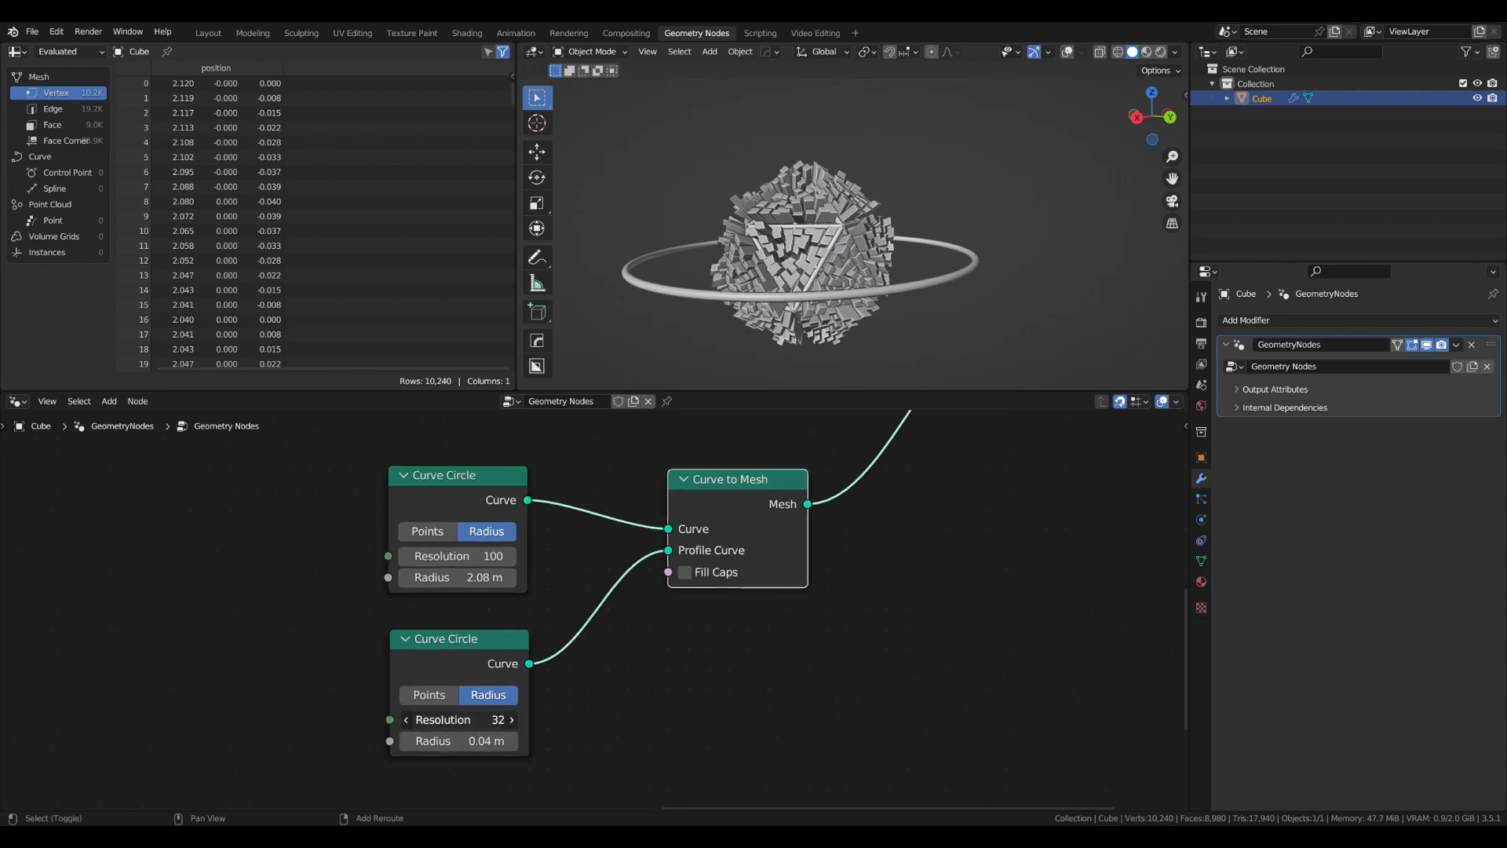
{"action": "left_click_drag", "start_coordinate": [459, 719], "coordinate": [453, 719]}
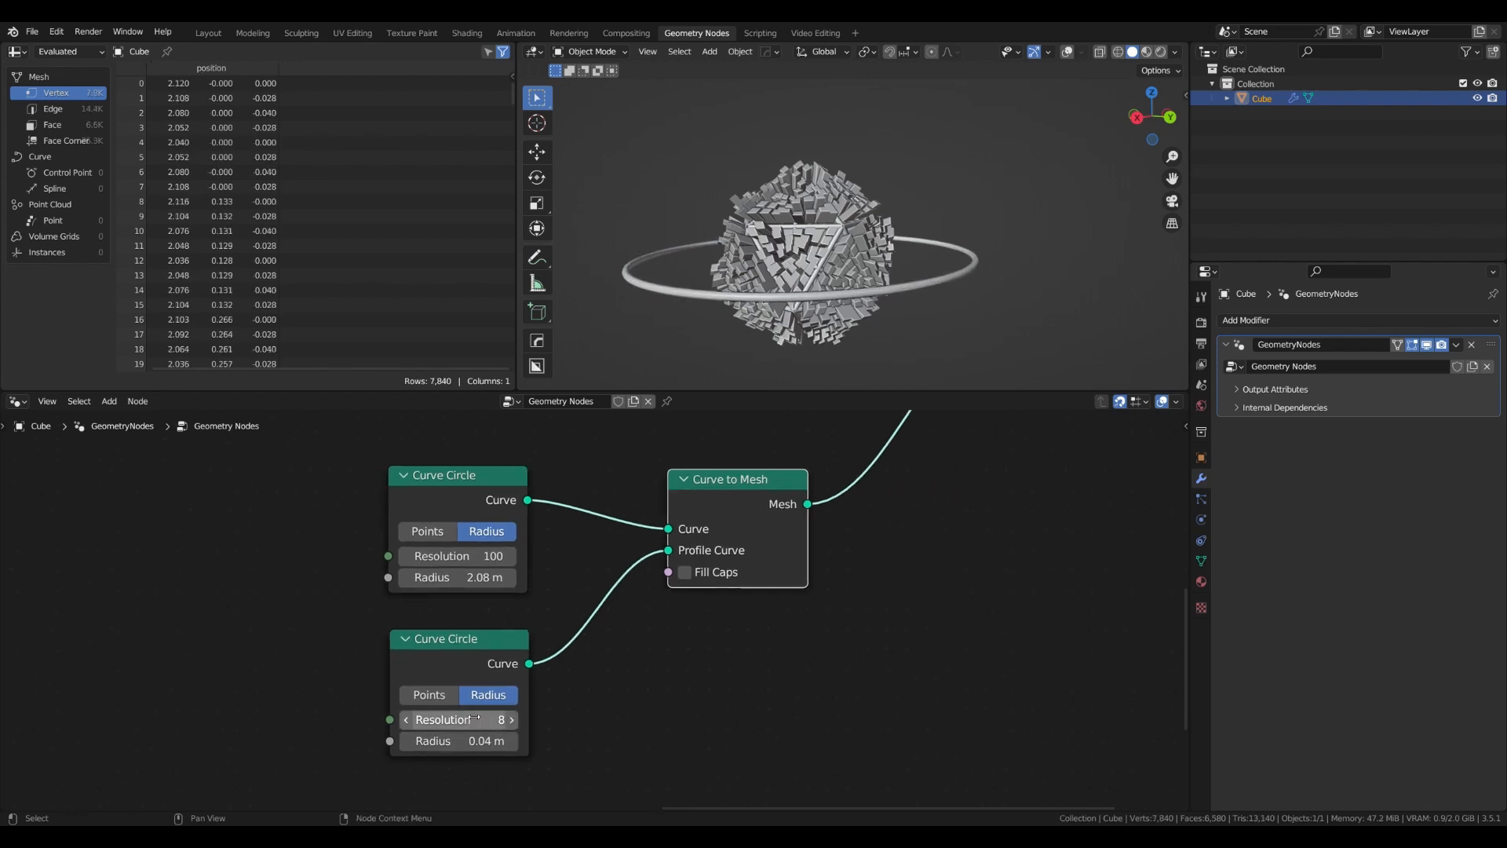
Insert a Scale Elements node between Curve to Mesh and the second Join Geometry node
{"action": "scroll", "coordinate": [799, 596], "scroll_direction": "down", "scroll_amount": 1}
{"action": "middle_click_drag", "start_coordinate": [796, 596], "coordinate": [584, 646]}
{"action": "key", "text": "shift+a"}
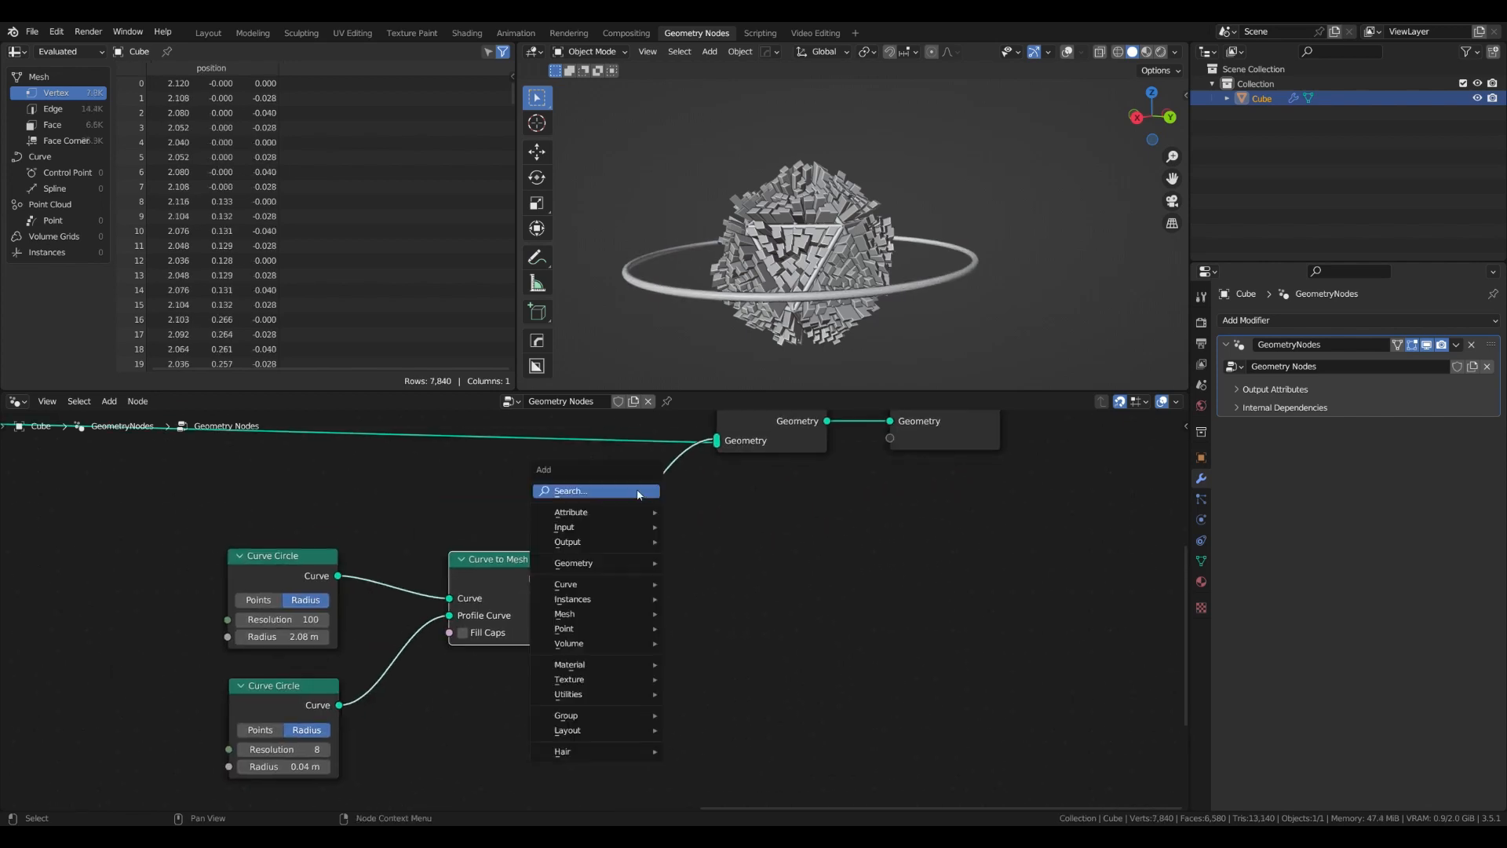
{"action": "type", "text": "sca"}
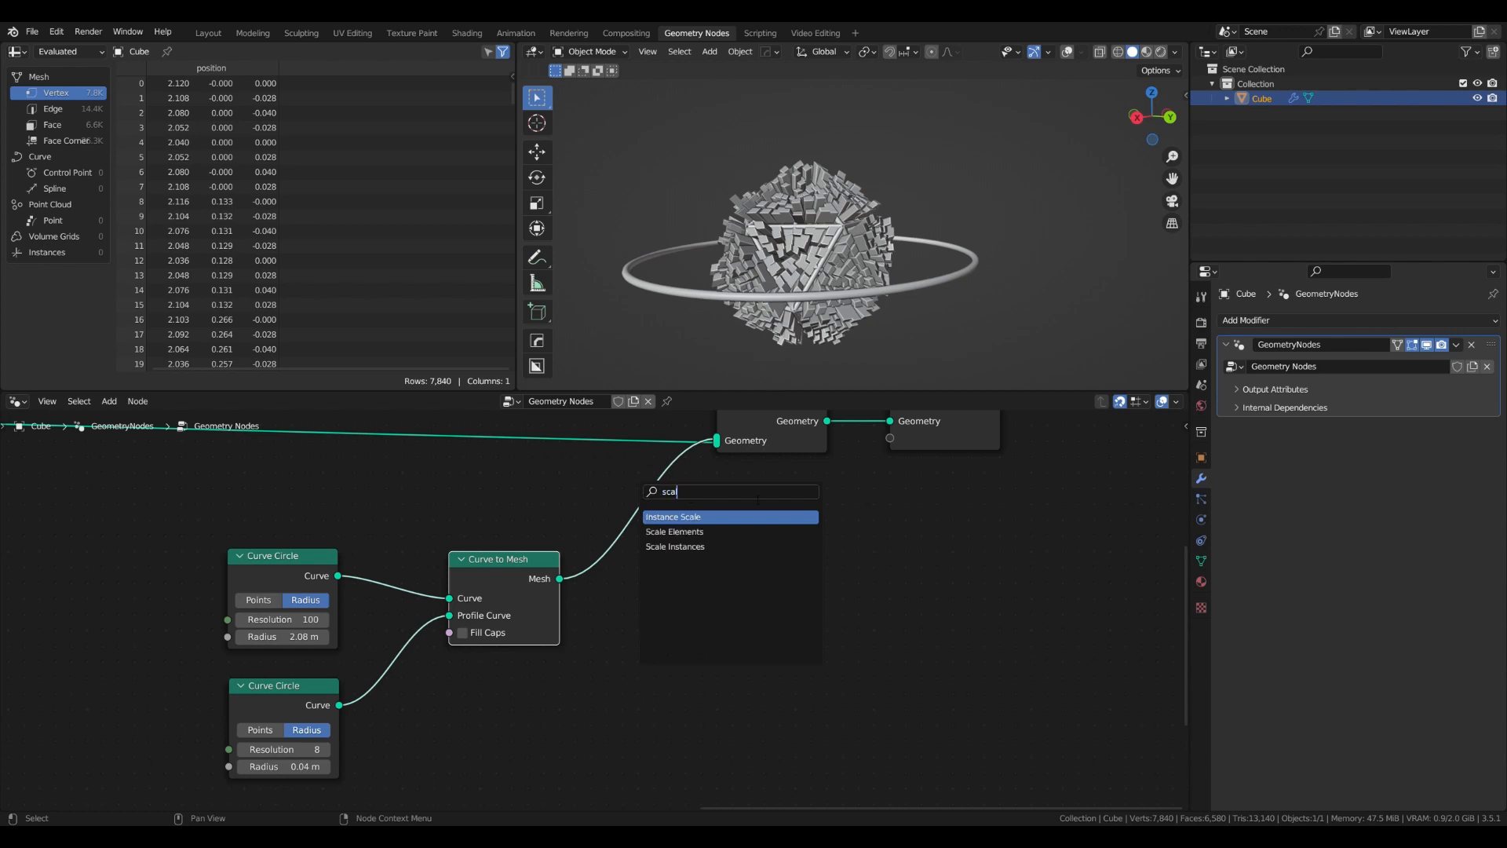
{"action": "type", "text": "le"}
{"action": "left_click", "coordinate": [674, 532]}
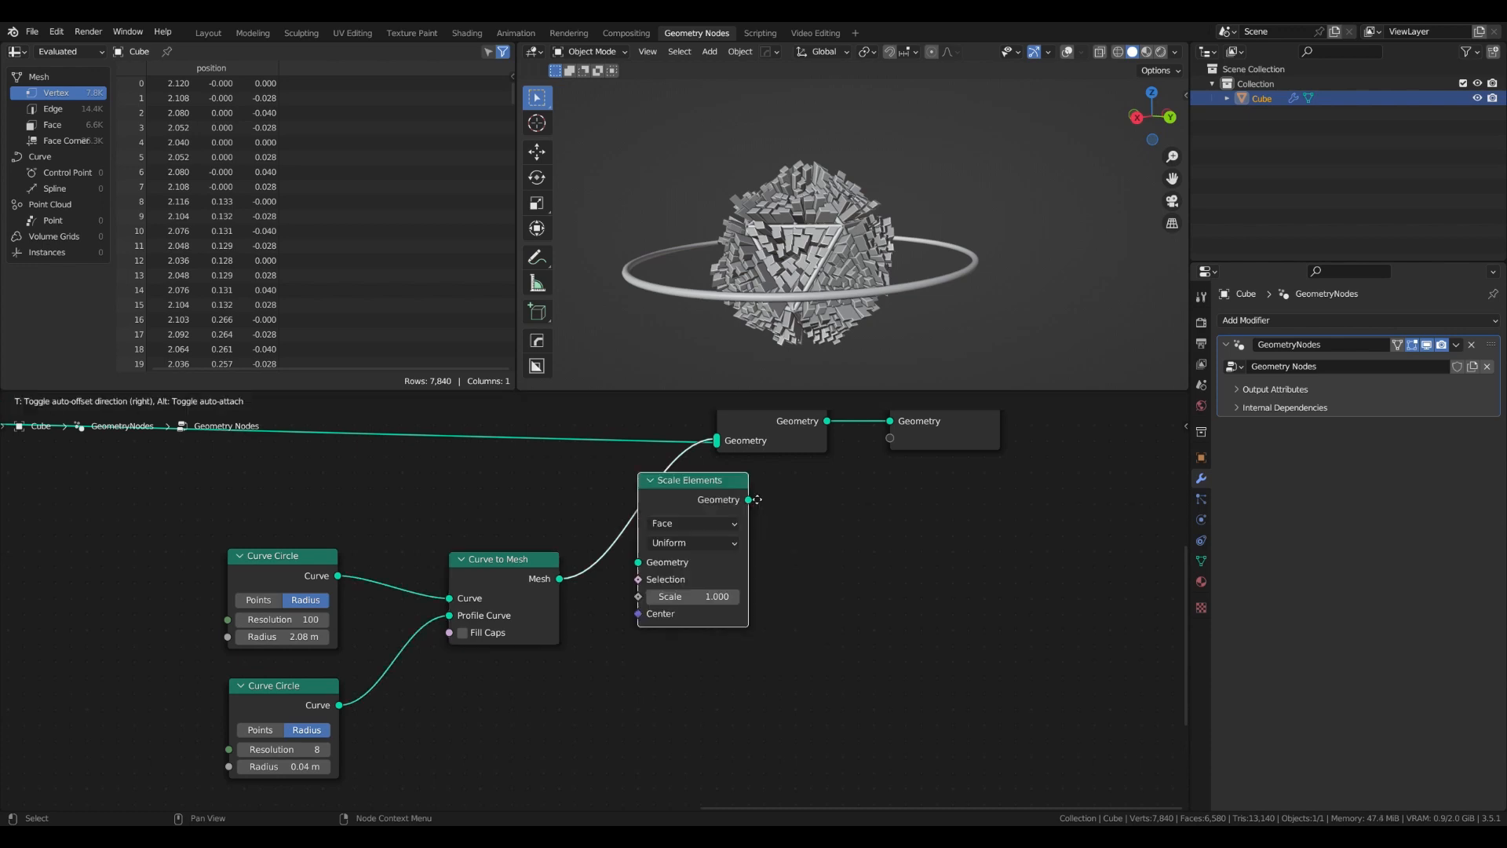
{"action": "left_click", "coordinate": [694, 562]}
{"action": "left_click_drag", "start_coordinate": [693, 561], "coordinate": [709, 577]}
{"action": "scroll", "coordinate": [742, 620], "scroll_direction": "down", "scroll_amount": 1}
{"action": "middle_click_drag", "start_coordinate": [760, 637], "coordinate": [794, 569]}
Add a Combine XYZ node below Curve to Mesh and link its vector to the Scale input of Scale Elements
{"action": "key", "text": "shift+a"}
{"action": "key", "text": "s"}
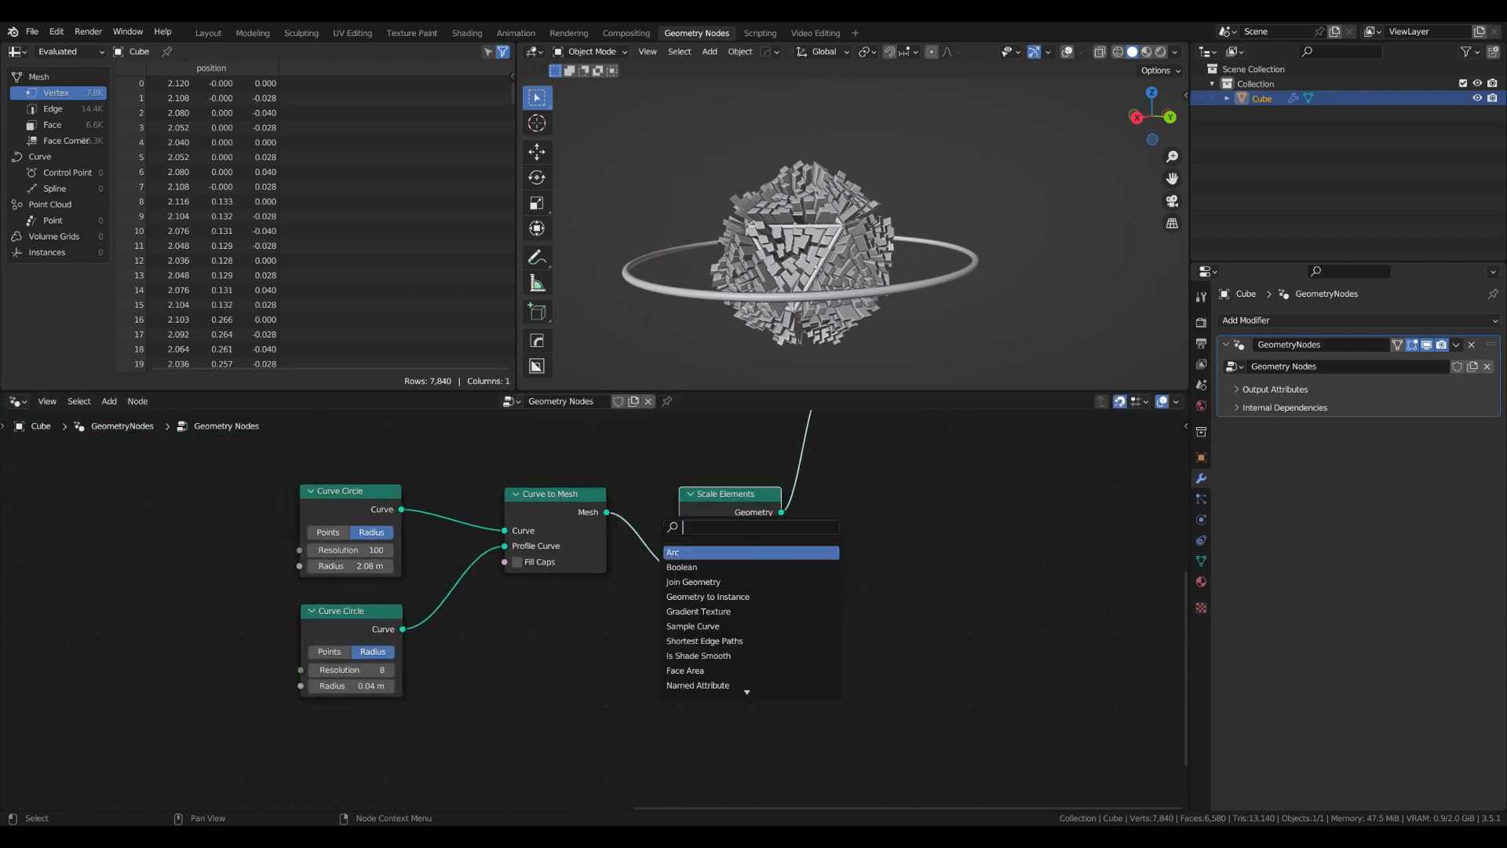
{"action": "left_click", "coordinate": [691, 567]}
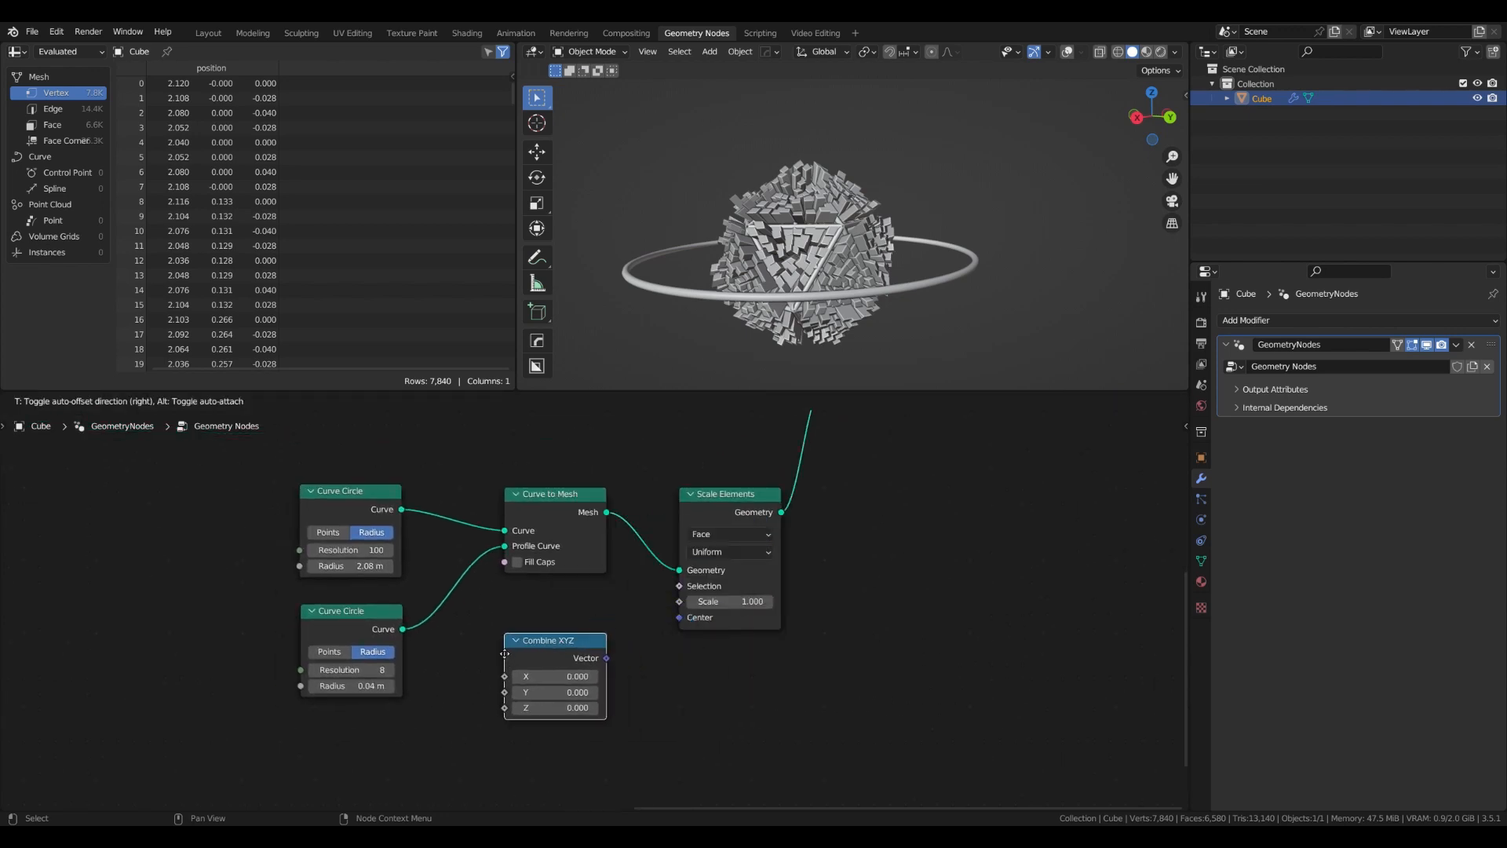
{"action": "left_click", "coordinate": [535, 685]}
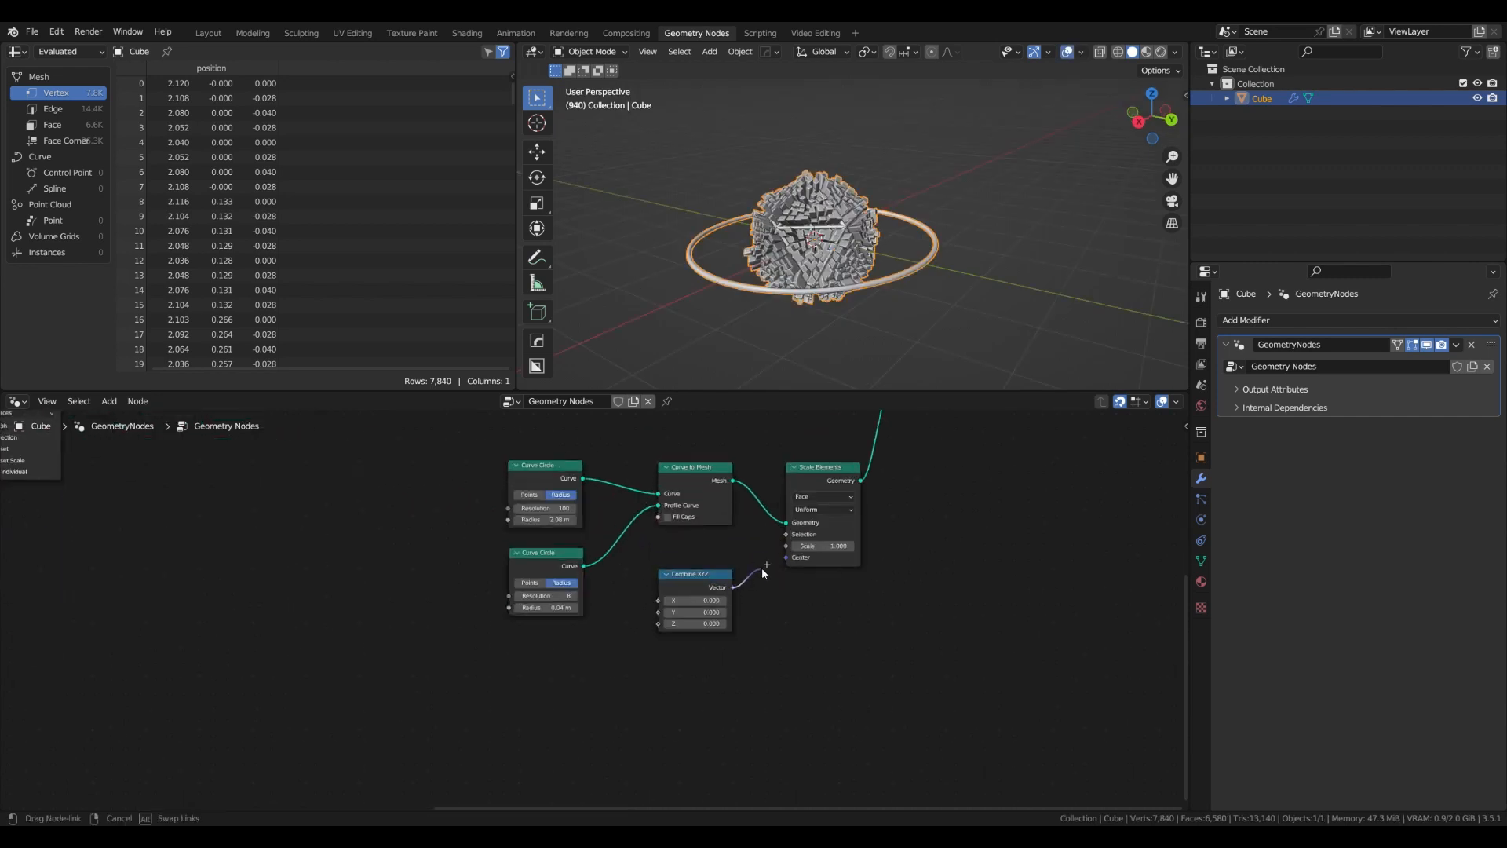
{"action": "left_click_drag", "start_coordinate": [765, 573], "coordinate": [720, 654]}
{"action": "scroll", "coordinate": [667, 656], "scroll_direction": "down", "scroll_amount": 3}
{"action": "middle_click_drag", "start_coordinate": [634, 658], "coordinate": [708, 636]}
Add a Math node set to Add in the empty area before the Combine XYZ node
{"action": "key", "text": "shift+a"}
{"action": "left_click", "coordinate": [401, 553]}
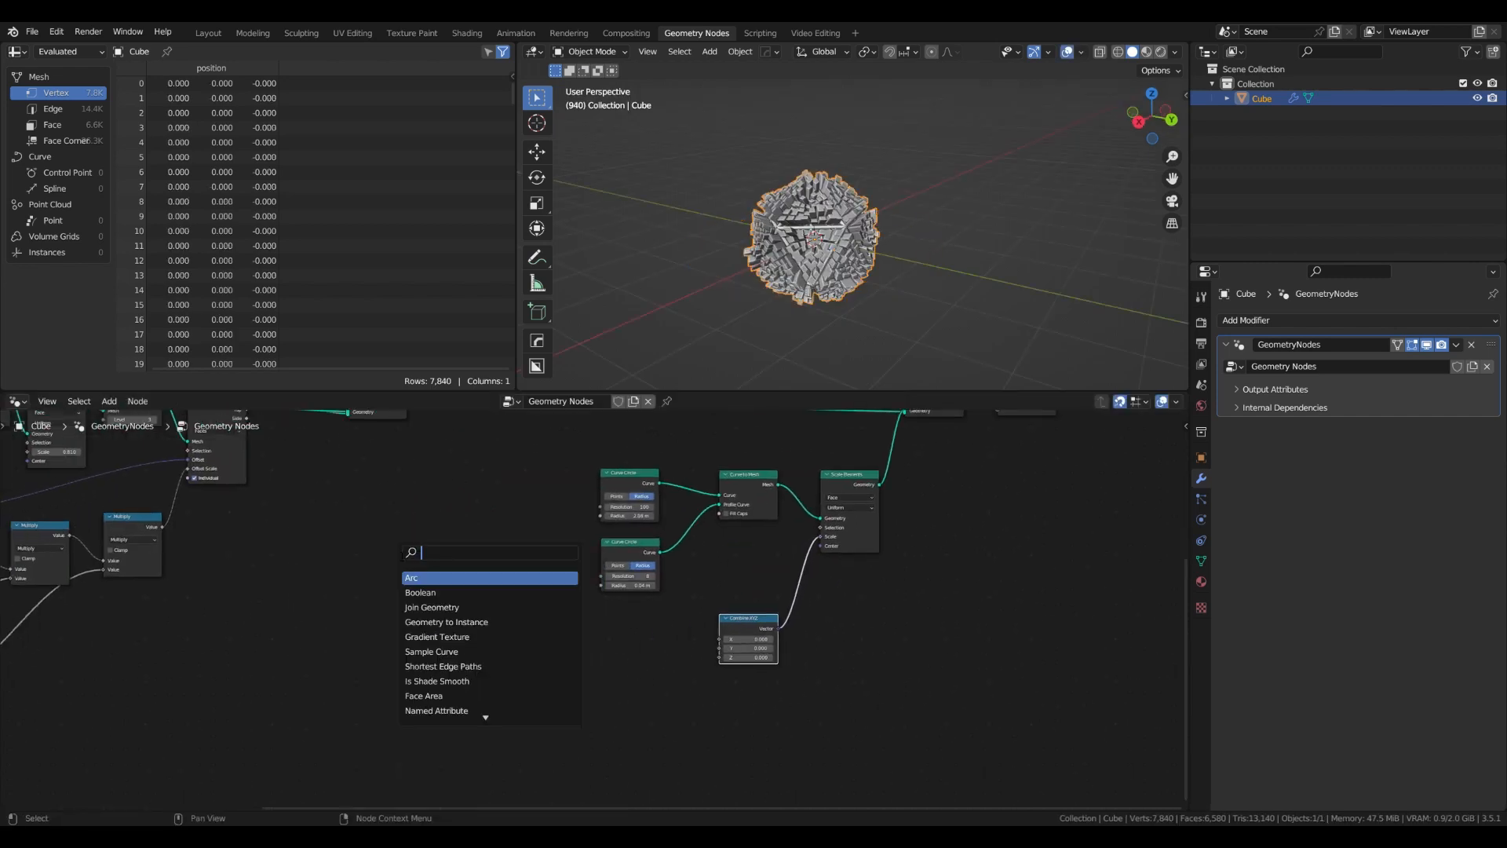
{"action": "key", "text": "Return"}
{"action": "left_click", "coordinate": [429, 622]}
{"action": "left_click", "coordinate": [449, 641]}
{"action": "left_click", "coordinate": [448, 645]}
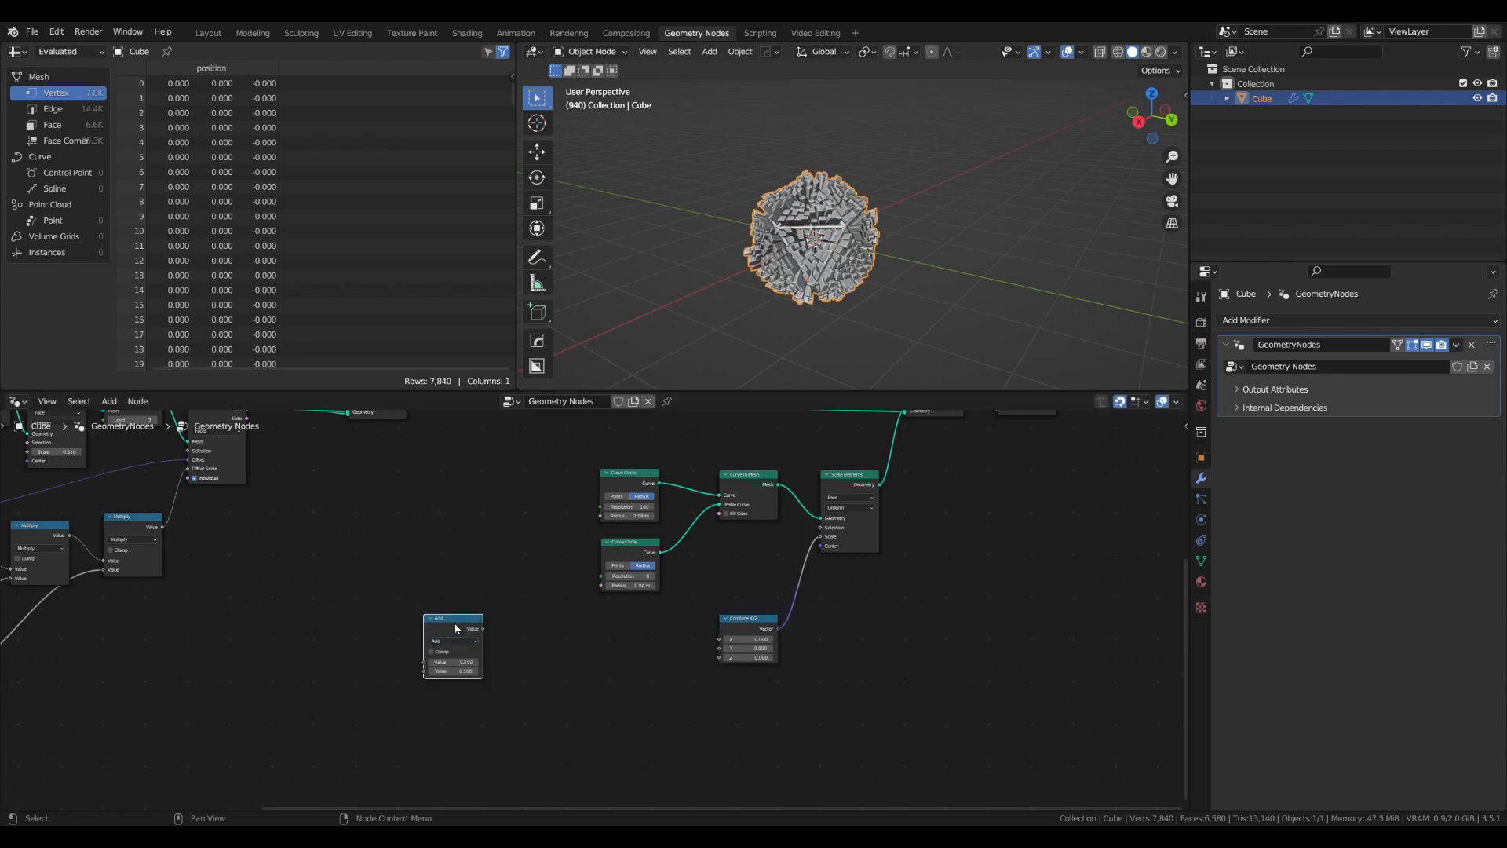
Duplicate the Add node, set the copy to Multiply and place both before the Combine XYZ node
{"action": "key", "text": "shift+d"}
{"action": "left_click", "coordinate": [547, 637]}
{"action": "left_click_drag", "start_coordinate": [456, 628], "coordinate": [481, 653]}
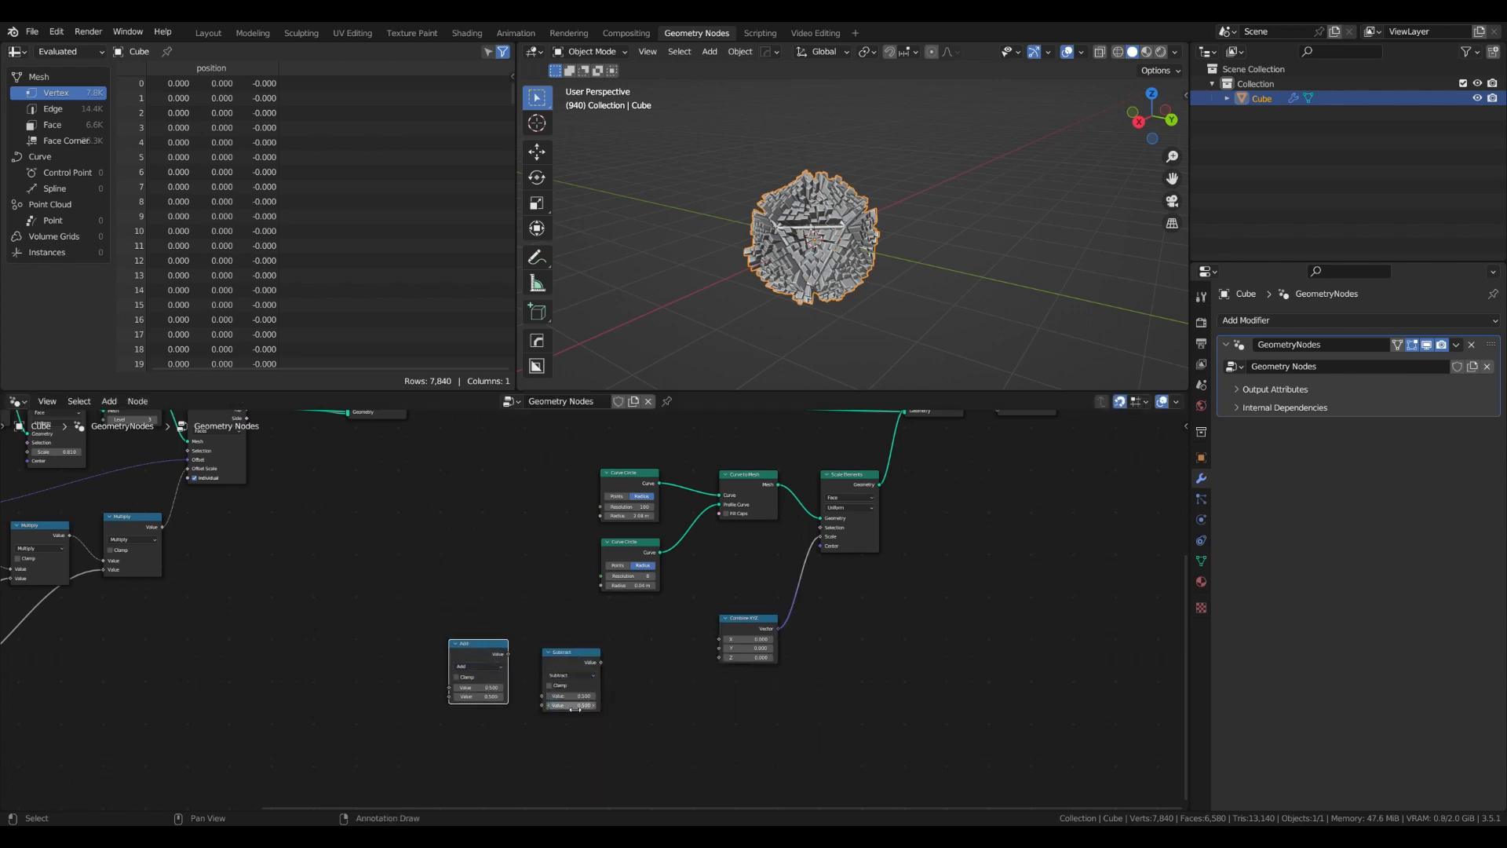
{"action": "left_click", "coordinate": [571, 675]}
{"action": "left_click", "coordinate": [571, 690]}
{"action": "scroll", "coordinate": [592, 746], "scroll_direction": "up", "scroll_amount": 3}
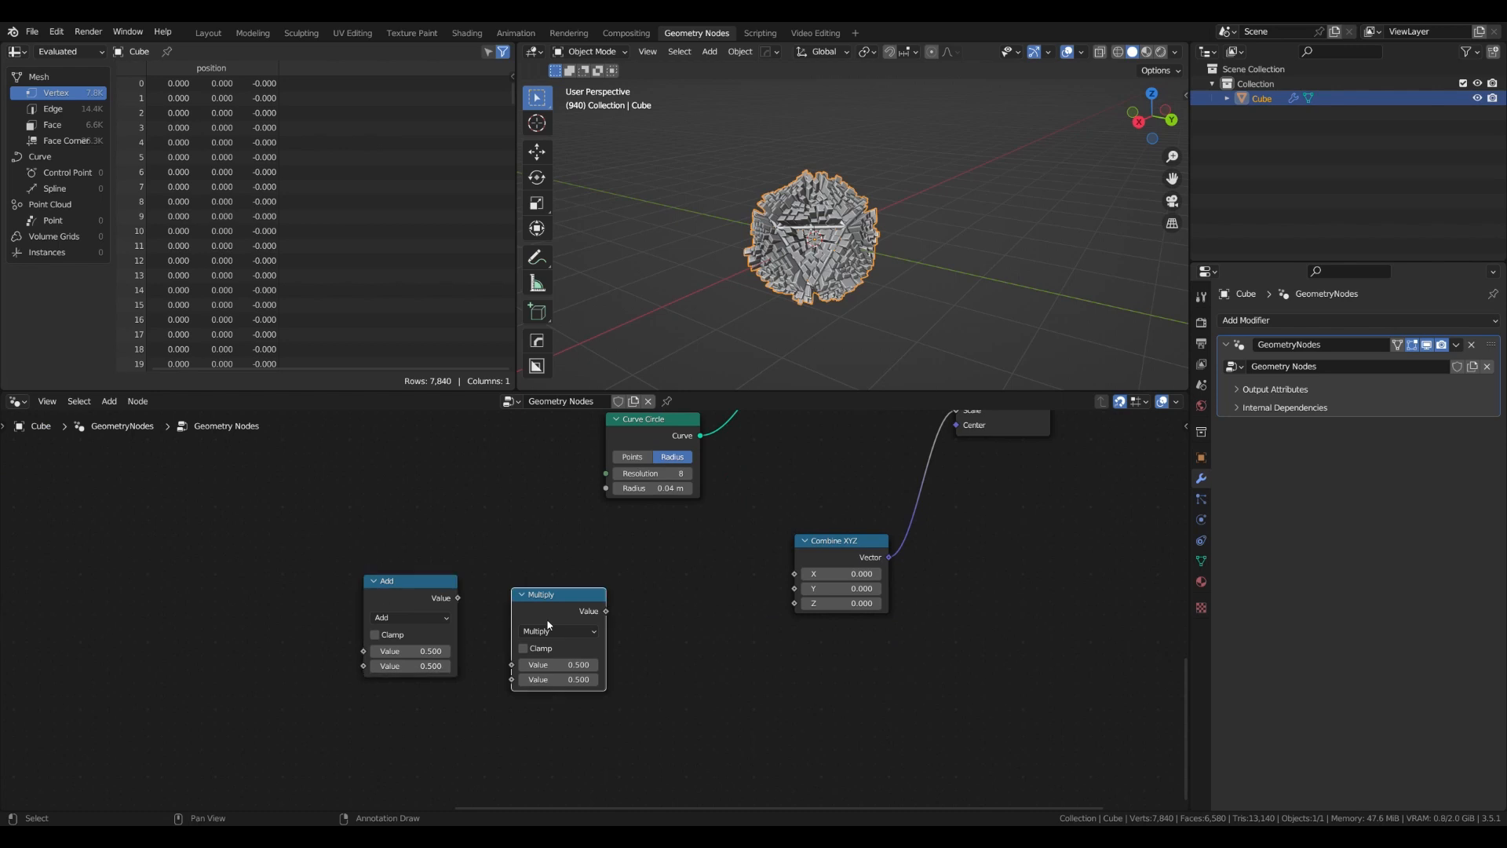
{"action": "left_click_drag", "start_coordinate": [547, 620], "coordinate": [641, 635]}
{"action": "left_click_drag", "start_coordinate": [427, 603], "coordinate": [520, 630]}
Link the music-driven Value node to the Add node and feed the Add result into the Multiply node
{"action": "scroll", "coordinate": [588, 601], "scroll_direction": "down", "scroll_amount": 5}
{"action": "middle_click_drag", "start_coordinate": [546, 586], "coordinate": [738, 597]}
{"action": "scroll", "coordinate": [738, 597], "scroll_direction": "down", "scroll_amount": 3}
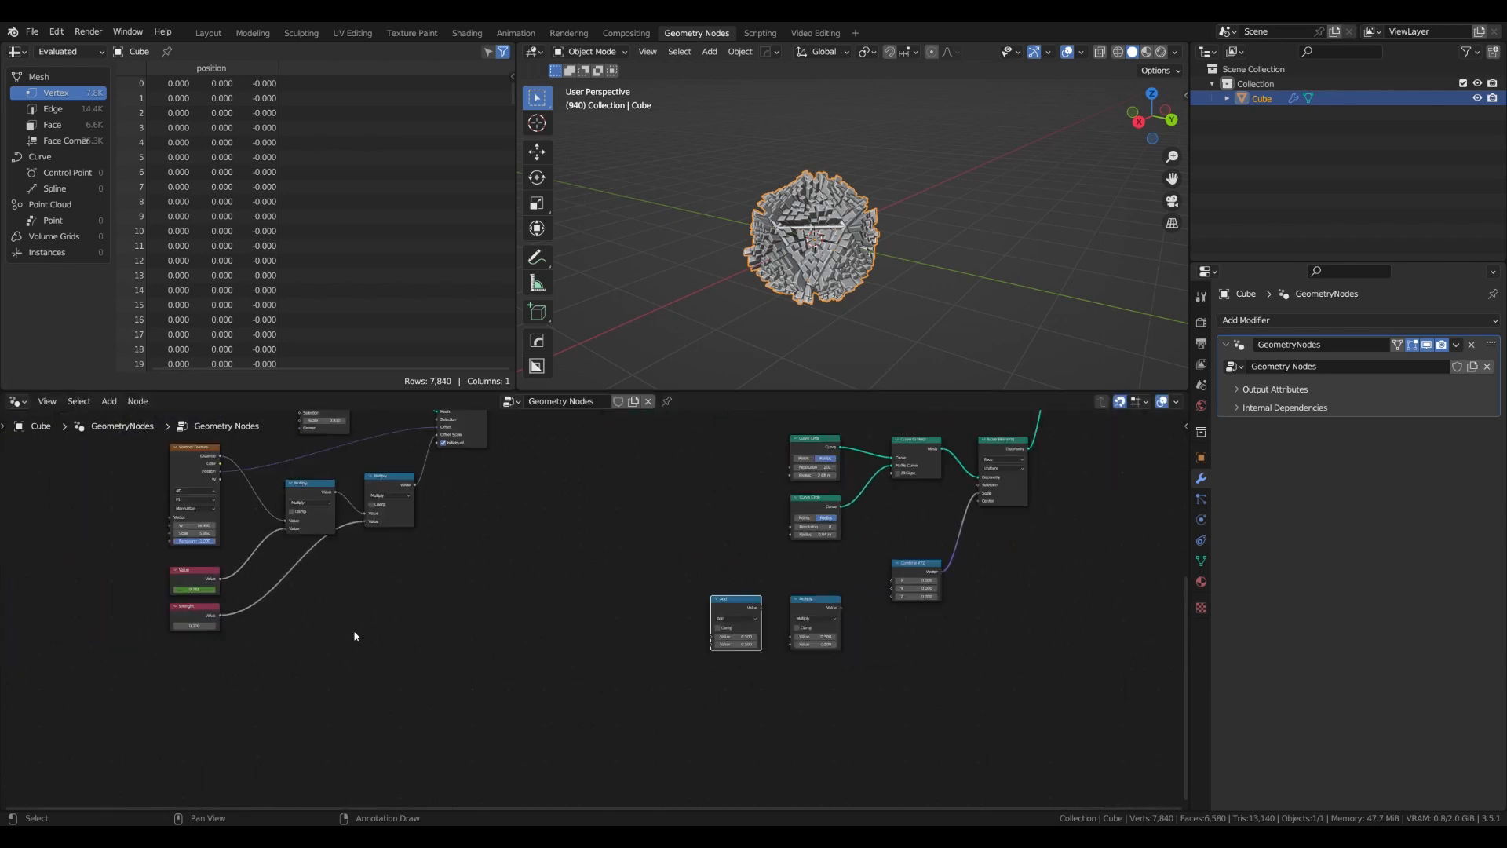
{"action": "middle_click_drag", "start_coordinate": [354, 636], "coordinate": [511, 680]}
{"action": "scroll", "coordinate": [506, 687], "scroll_direction": "up", "scroll_amount": 5}
{"action": "left_click", "coordinate": [285, 566]}
{"action": "middle_click_drag", "start_coordinate": [395, 613], "coordinate": [484, 639]}
{"action": "scroll", "coordinate": [484, 638], "scroll_direction": "up", "scroll_amount": 3}
{"action": "scroll", "coordinate": [484, 639], "scroll_direction": "down", "scroll_amount": 8}
{"action": "left_click_drag", "start_coordinate": [665, 745], "coordinate": [319, 505]}
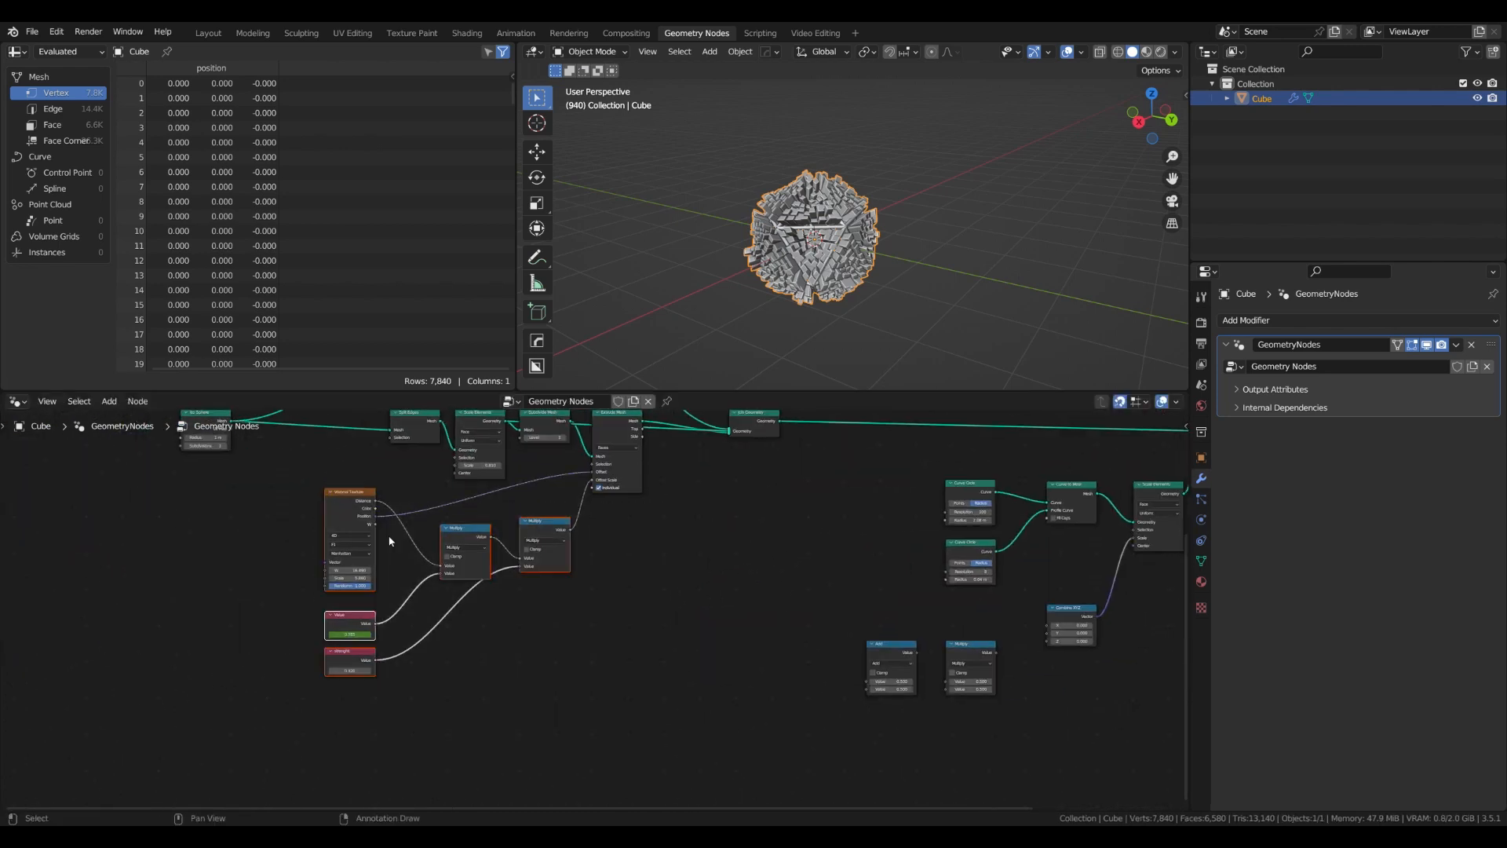
{"action": "scroll", "coordinate": [390, 541], "scroll_direction": "down", "scroll_amount": 3}
{"action": "scroll", "coordinate": [521, 656], "scroll_direction": "up", "scroll_amount": 5}
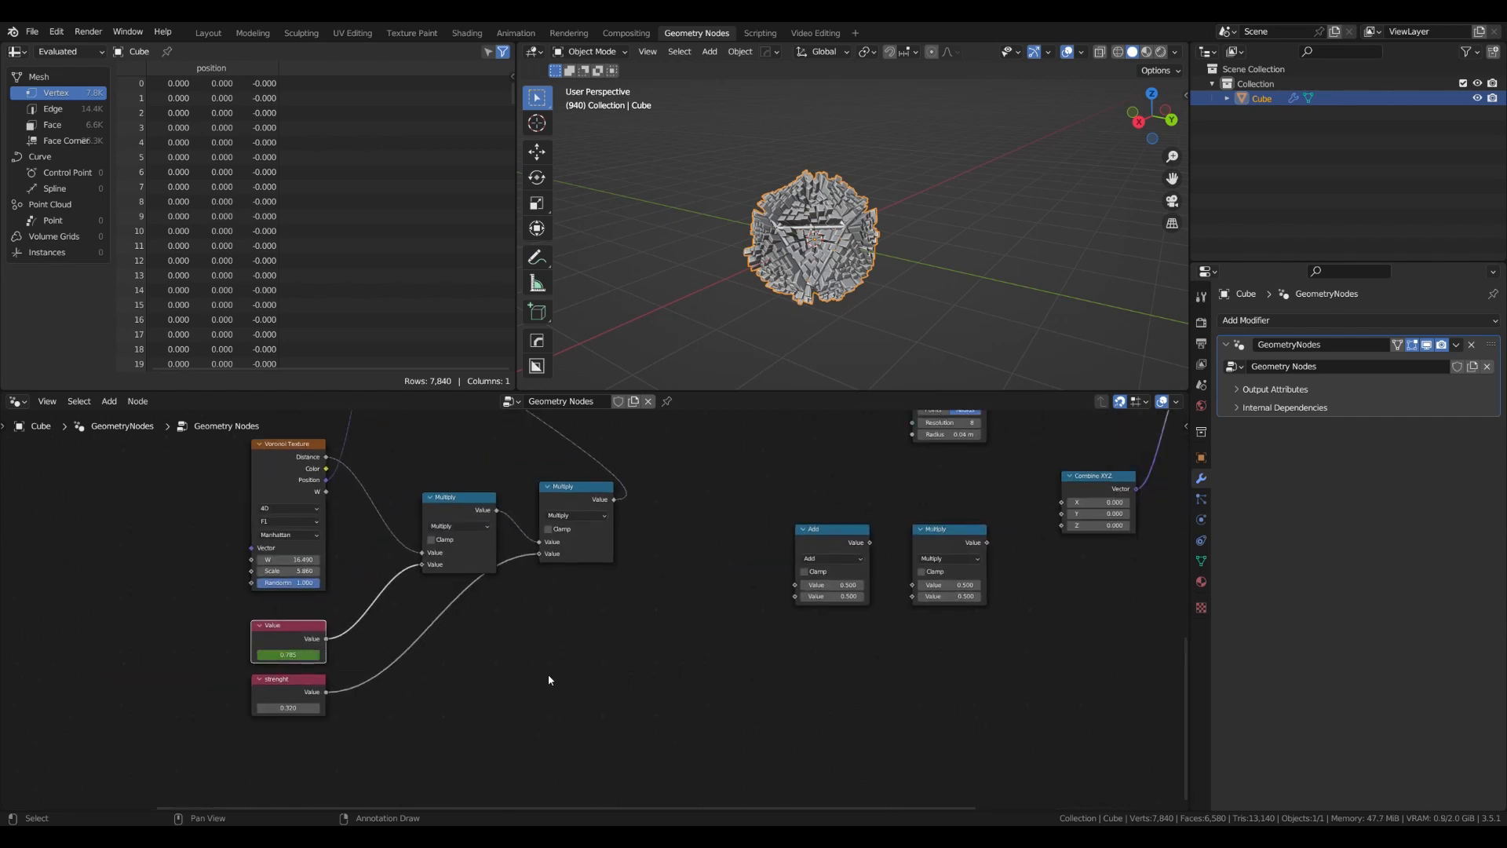
{"action": "left_click_drag", "start_coordinate": [326, 638], "coordinate": [795, 585]}
{"action": "middle_click_drag", "start_coordinate": [802, 633], "coordinate": [389, 682]}
{"action": "scroll", "coordinate": [461, 694], "scroll_direction": "up", "scroll_amount": 5}
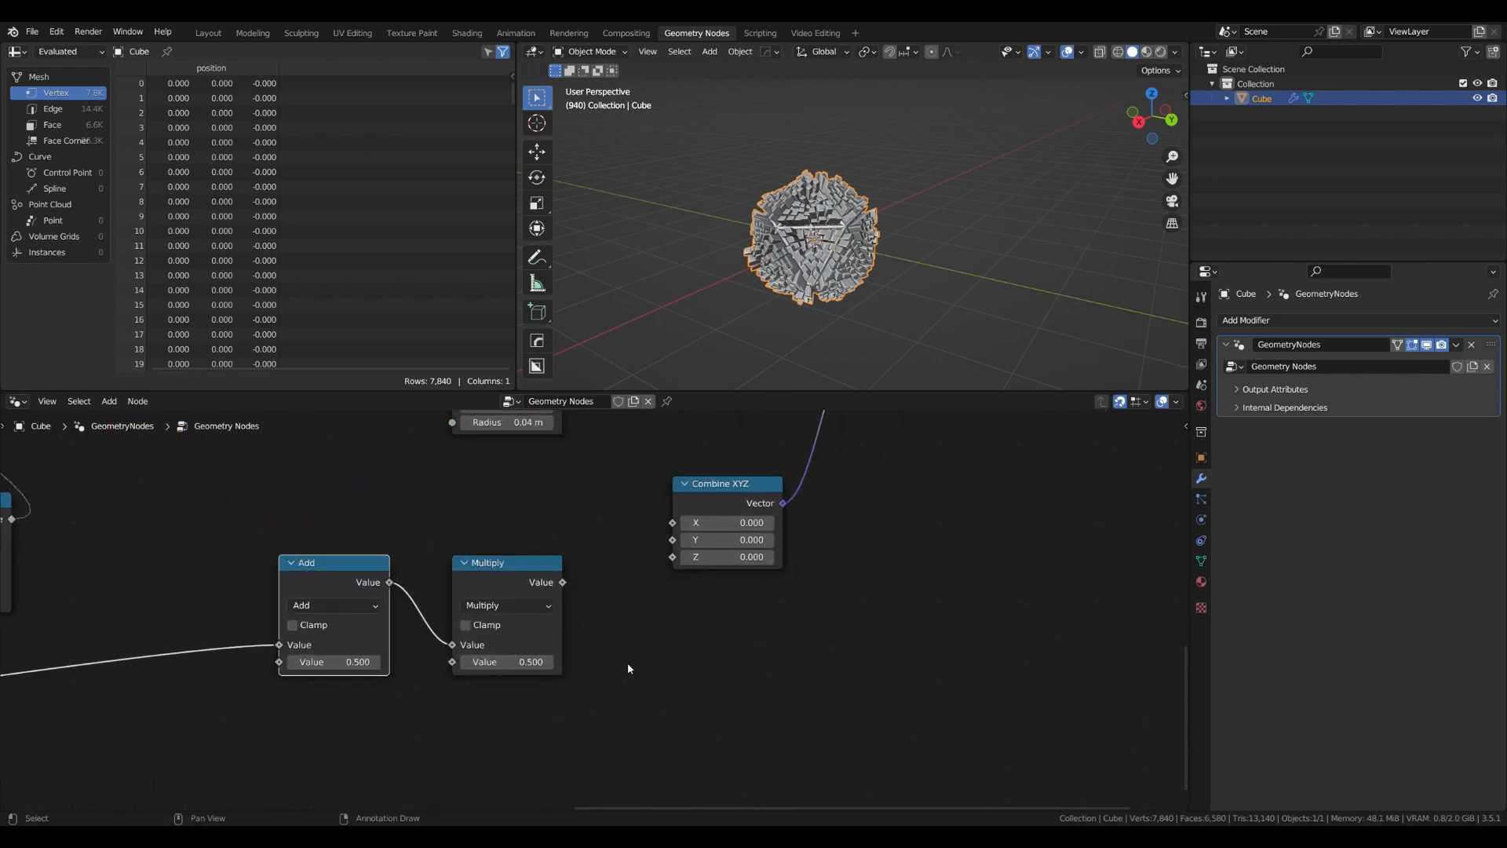
Link the Value node to the Y input of Combine XYZ and preview the Scale Elements output with a viewer
{"action": "scroll", "coordinate": [628, 663], "scroll_direction": "down", "scroll_amount": 8}
{"action": "left_click_drag", "start_coordinate": [63, 666], "coordinate": [648, 568]}
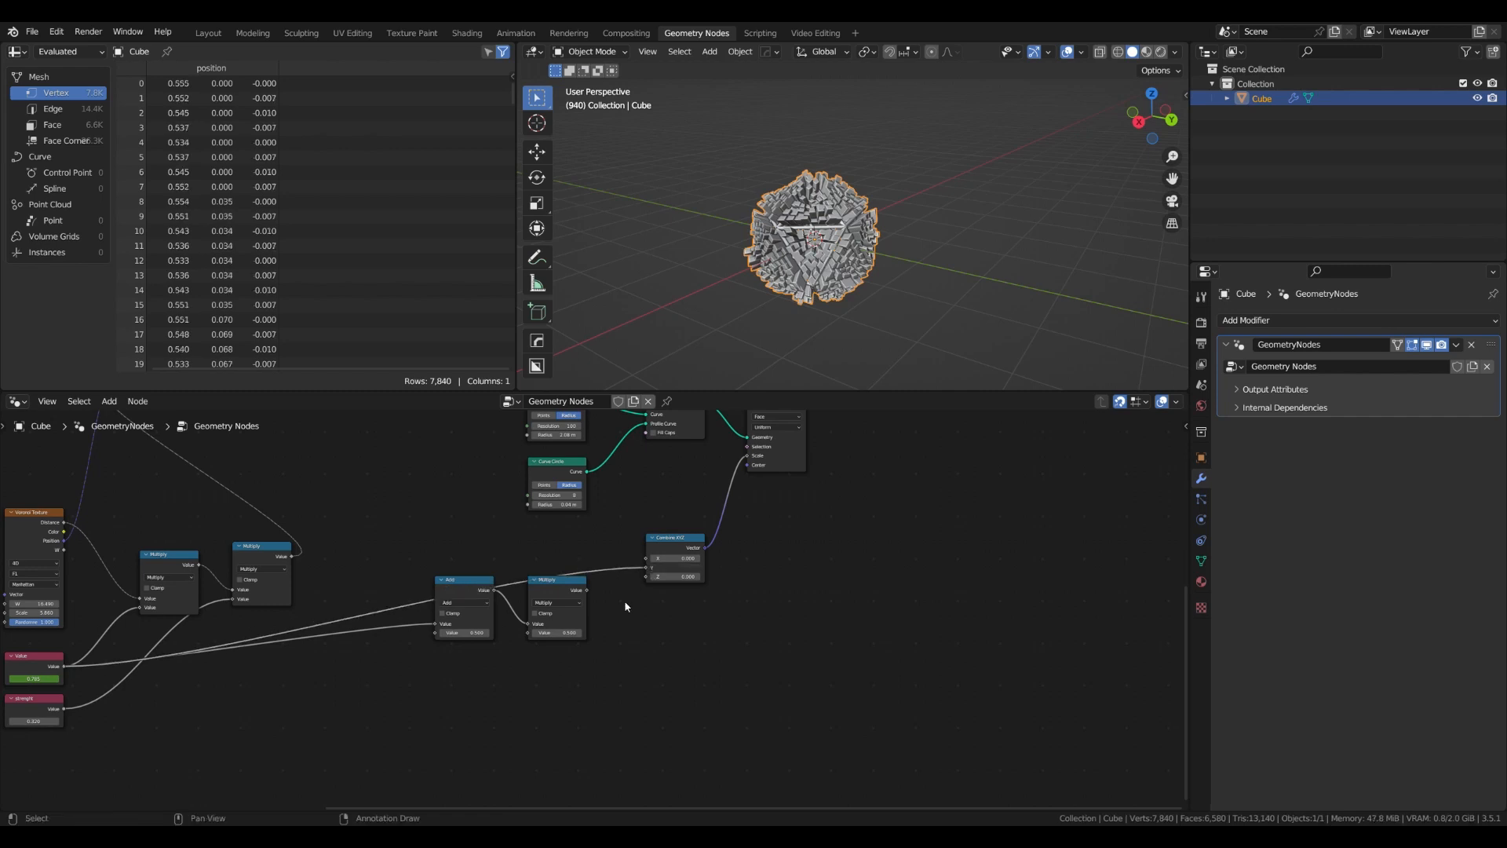
{"action": "middle_click_drag", "start_coordinate": [769, 556], "coordinate": [750, 650]}
{"action": "left_click", "coordinate": [759, 492], "text": "ctrl+shift"}
{"action": "scroll", "coordinate": [824, 589], "scroll_direction": "up", "scroll_amount": 3}
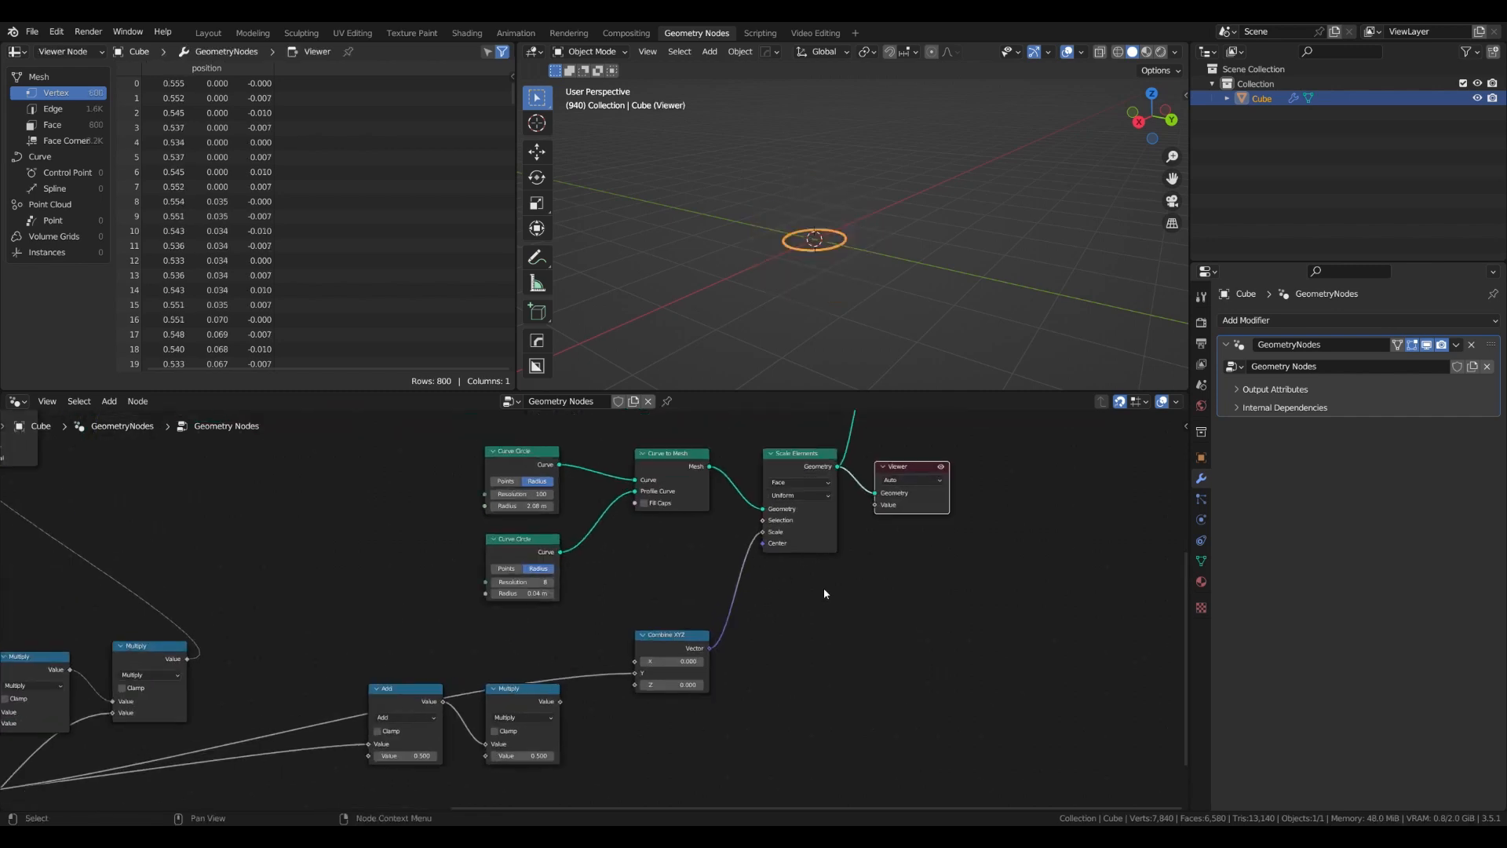
{"action": "middle_click_drag", "start_coordinate": [823, 593], "coordinate": [815, 601]}
{"action": "scroll", "coordinate": [807, 259], "scroll_direction": "up", "scroll_amount": 5}
{"action": "middle_click_drag", "start_coordinate": [807, 267], "coordinate": [763, 339]}
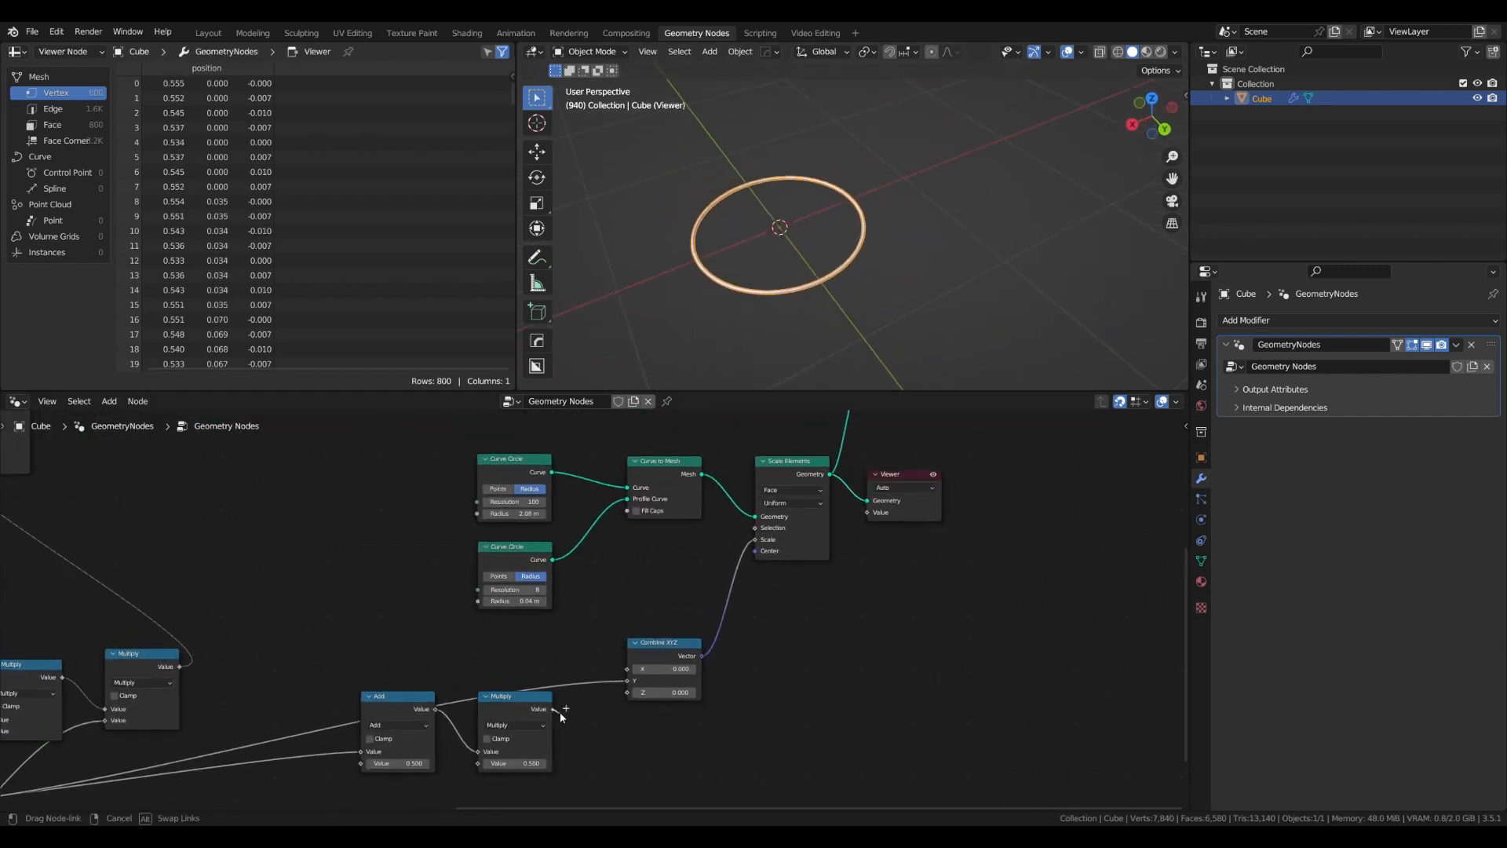
Link the Multiply result to the X input of Combine XYZ and set the multiplier to about 1.38
{"action": "left_click_drag", "start_coordinate": [562, 716], "coordinate": [626, 671]}
{"action": "left_click_drag", "start_coordinate": [514, 763], "coordinate": [596, 762], "text": "shift"}
{"action": "key", "text": "space"}
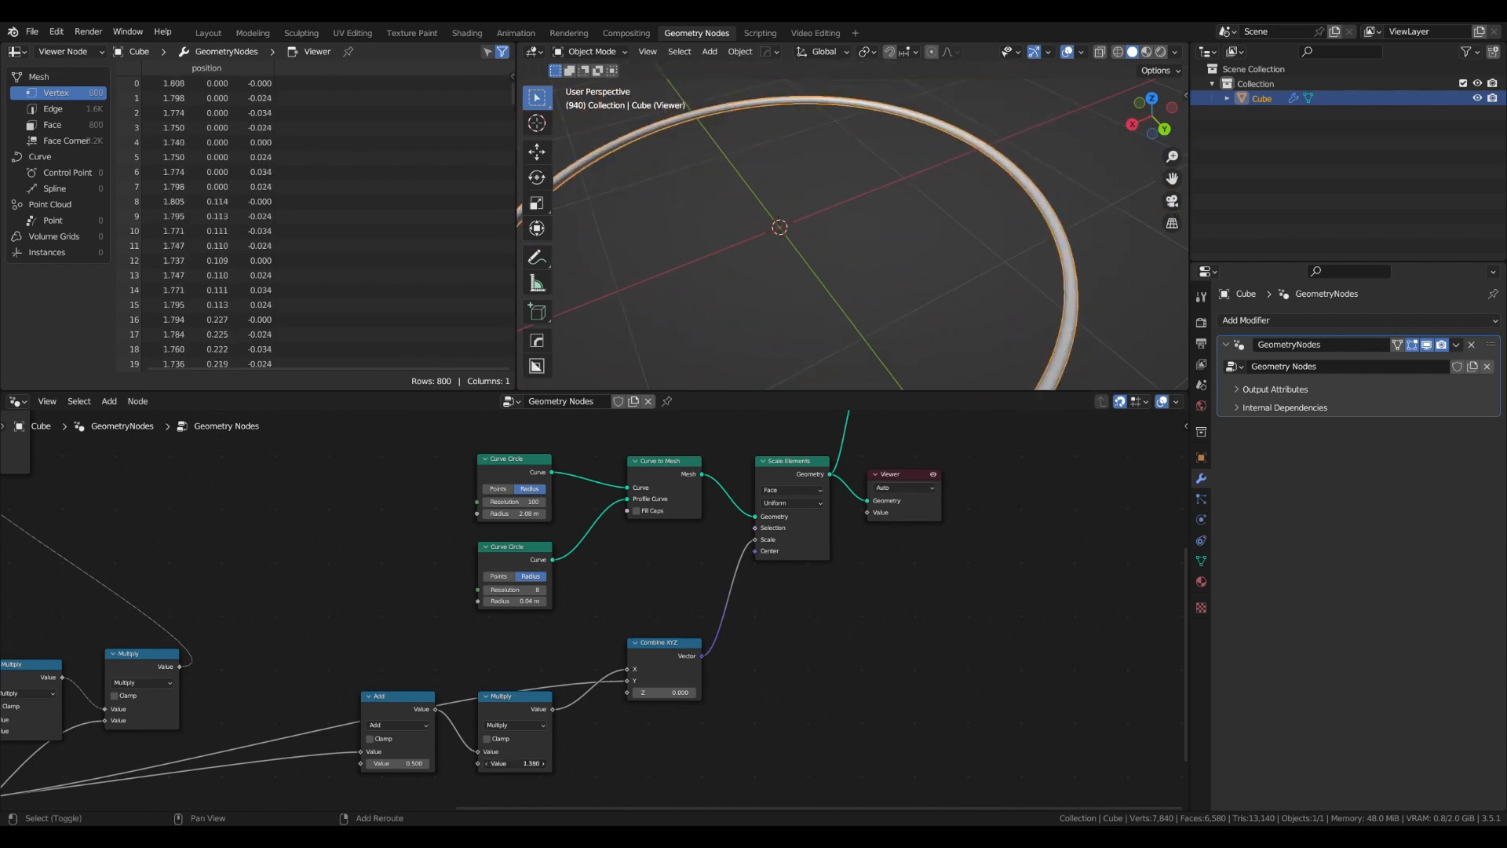
Preview the second Join Geometry output with the viewer and inspect the sphere and ring during playback
{"action": "scroll", "coordinate": [785, 474], "scroll_direction": "down", "scroll_amount": 2}
{"action": "left_click", "coordinate": [785, 472], "text": "ctrl+shift"}
{"action": "scroll", "coordinate": [839, 346], "scroll_direction": "down", "scroll_amount": 4}
{"action": "middle_click_drag", "start_coordinate": [839, 345], "coordinate": [902, 296]}
{"action": "left_click", "coordinate": [902, 295]}
{"action": "left_click", "coordinate": [878, 291]}
{"action": "scroll", "coordinate": [735, 636], "scroll_direction": "up", "scroll_amount": 2}
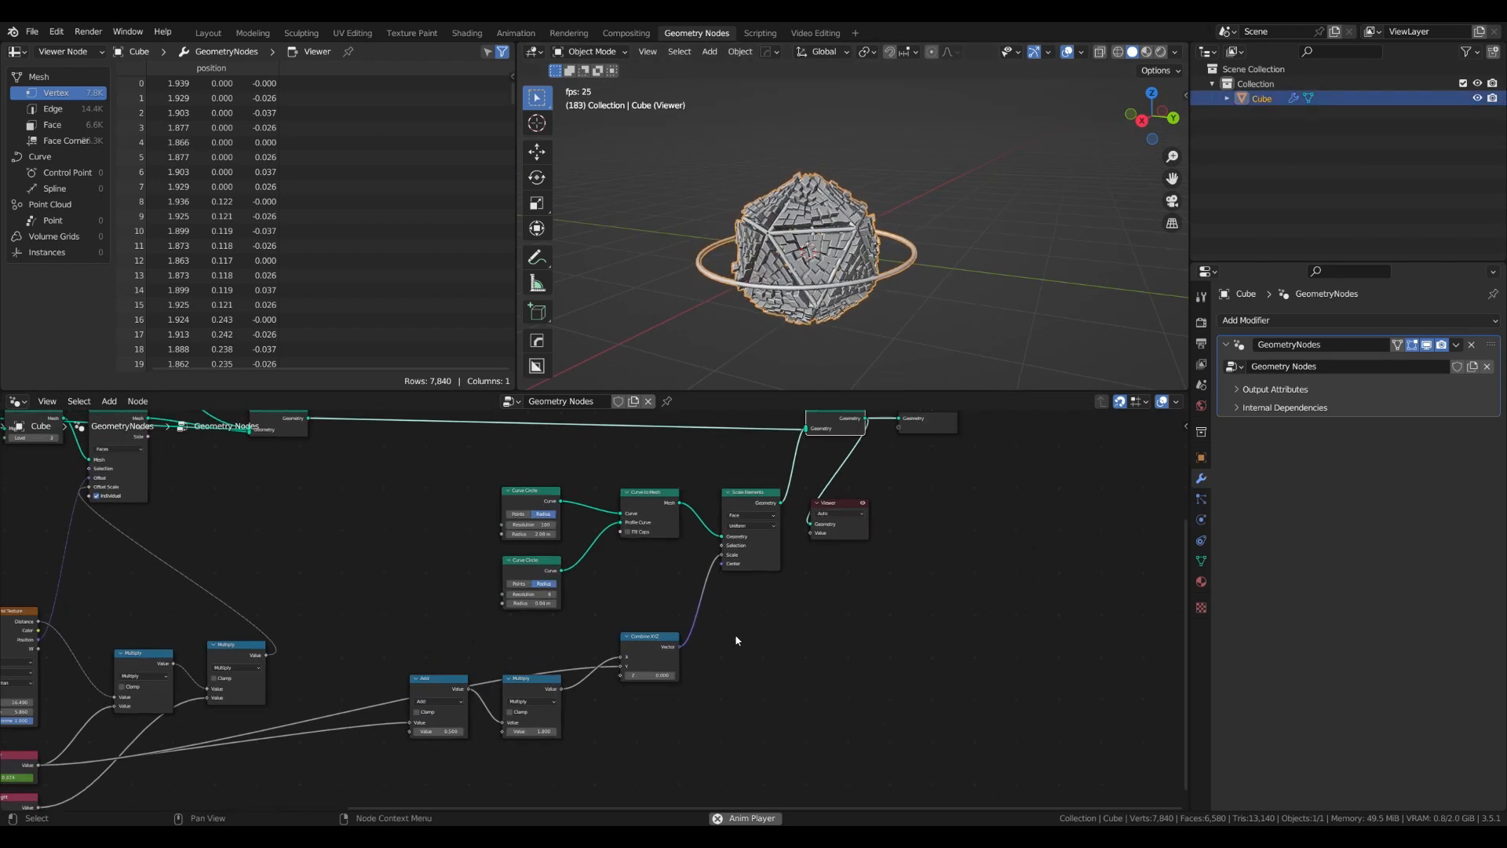
{"action": "scroll", "coordinate": [854, 317], "scroll_direction": "down", "scroll_amount": 3}
{"action": "middle_click_drag", "start_coordinate": [854, 316], "coordinate": [887, 290]}
{"action": "key", "text": "r"}
{"action": "key", "text": "r"}
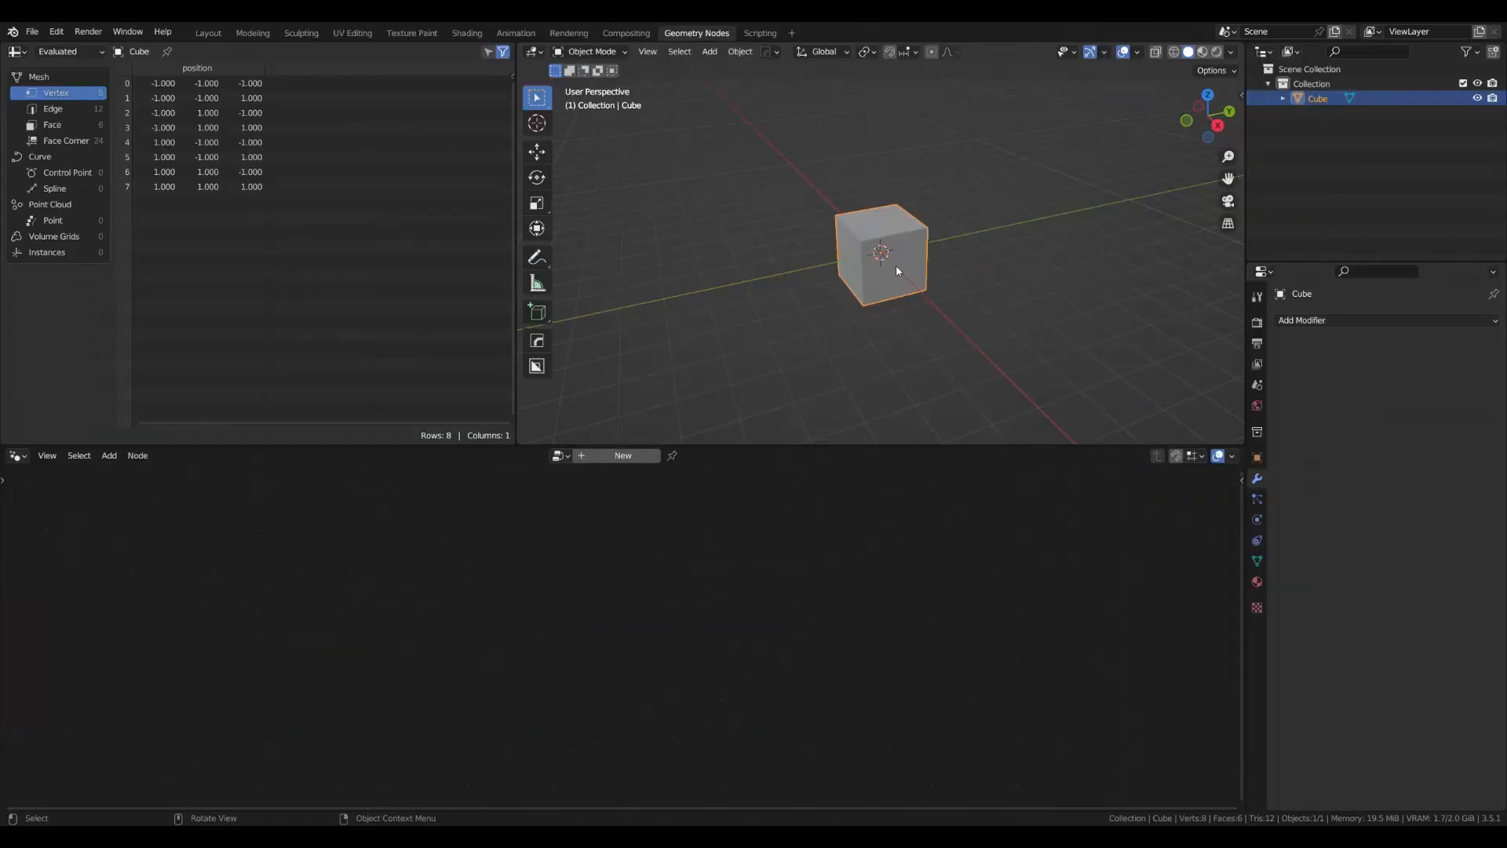
{"action": "key", "text": "s"}
{"action": "key", "text": "Escape"}
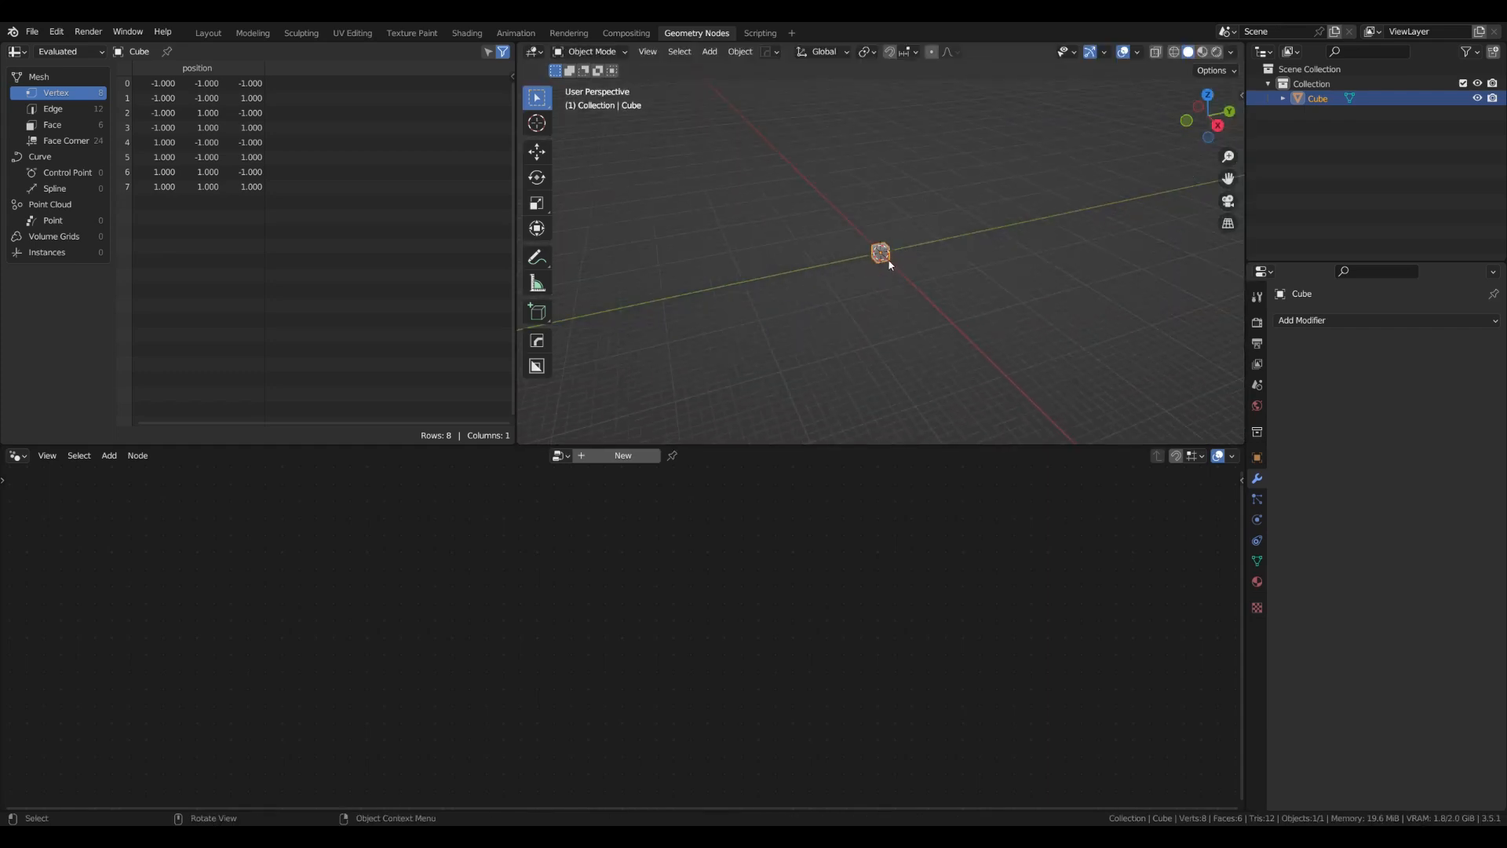
Create a new geometry node tree on the default cube and move the Group Input away from the Group Output
{"action": "scroll", "coordinate": [890, 266], "scroll_direction": "up", "scroll_amount": 15}
{"action": "left_click", "coordinate": [616, 455]}
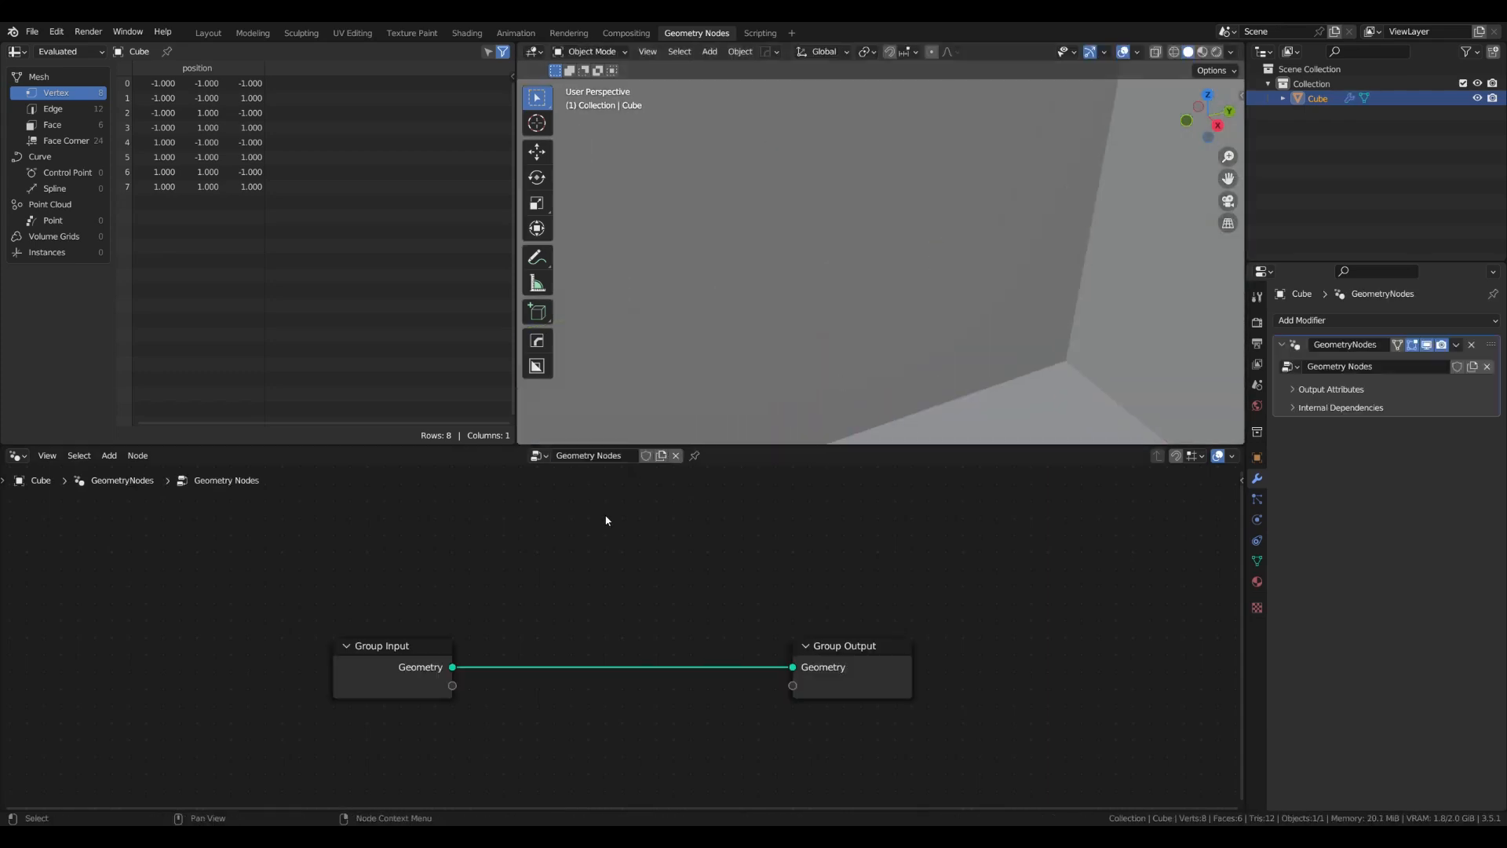
{"action": "scroll", "coordinate": [503, 655], "scroll_direction": "down", "scroll_amount": 2}
{"action": "left_click_drag", "start_coordinate": [476, 650], "coordinate": [253, 655]}
{"action": "scroll", "coordinate": [433, 577], "scroll_direction": "down", "scroll_amount": 3}
{"action": "key", "text": "a"}
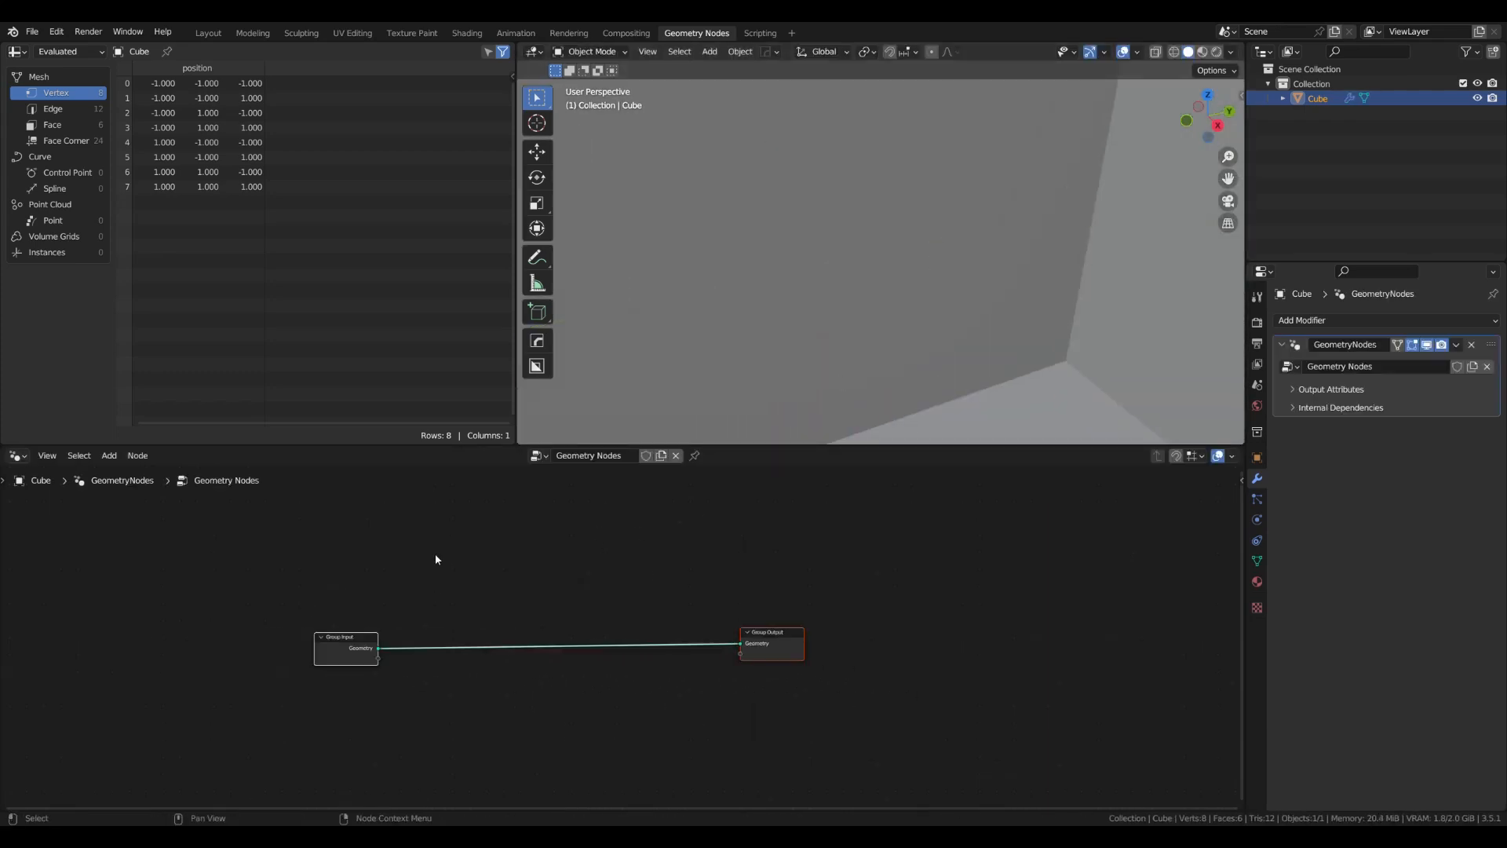
{"action": "left_click", "coordinate": [434, 553]}
Insert a Mesh to Volume node between the Group Input and the Group Output
{"action": "key", "text": "shift+a"}
{"action": "left_click", "coordinate": [432, 417]}
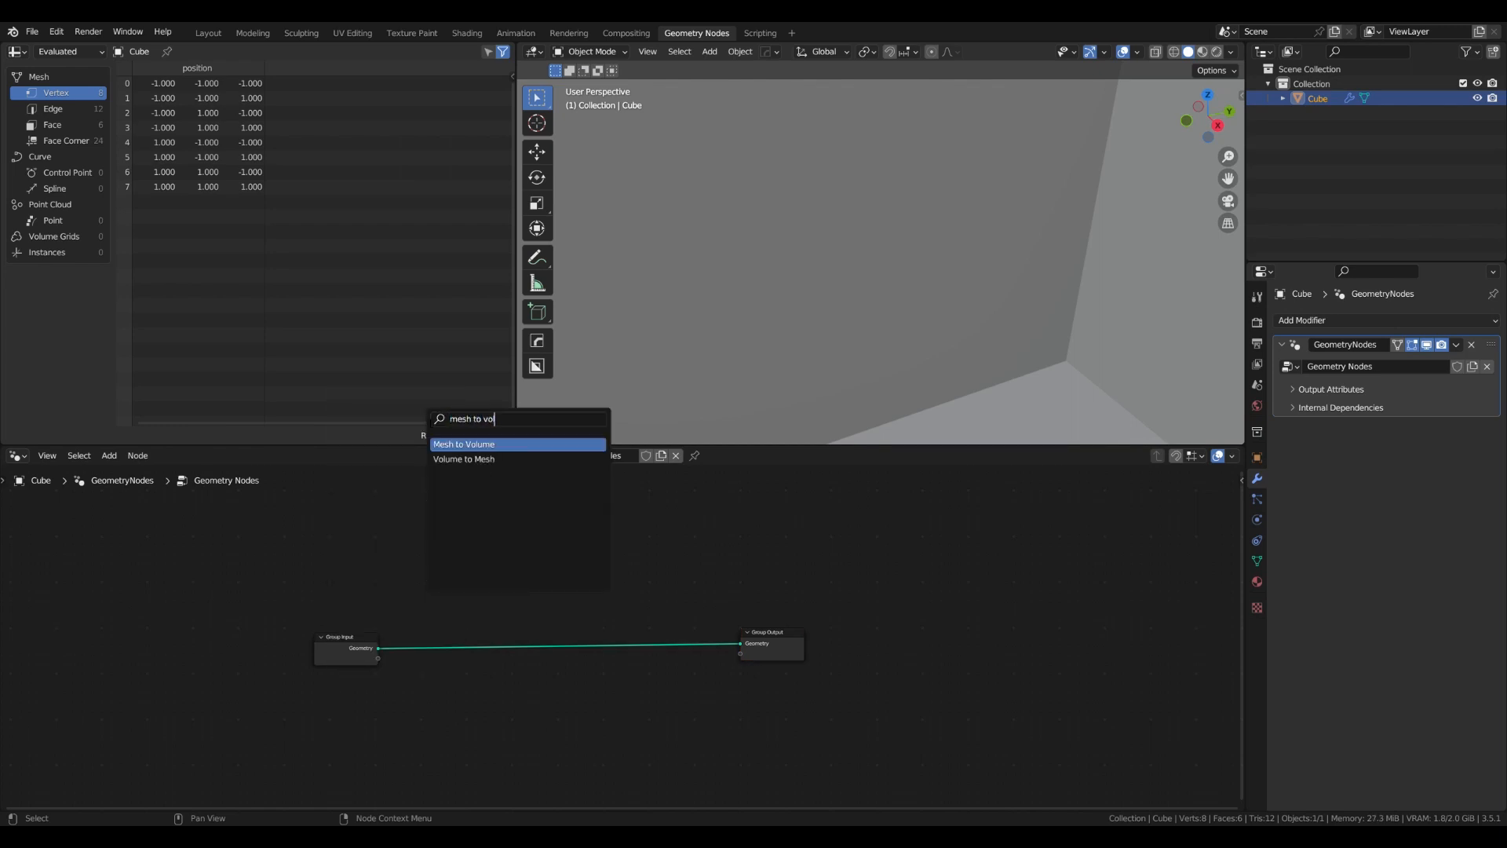
{"action": "key", "text": "Return"}
{"action": "left_click", "coordinate": [412, 602]}
{"action": "scroll", "coordinate": [533, 590], "scroll_direction": "up", "scroll_amount": 6}
{"action": "middle_click_drag", "start_coordinate": [542, 588], "coordinate": [617, 556]}
{"action": "scroll", "coordinate": [795, 374], "scroll_direction": "down", "scroll_amount": 3}
{"action": "scroll", "coordinate": [795, 374], "scroll_direction": "down", "scroll_amount": 4}
{"action": "scroll", "coordinate": [609, 562], "scroll_direction": "up", "scroll_amount": 3}
Insert a Distribute Points in Volume node after Mesh to Volume
{"action": "key", "text": "shift+a"}
{"action": "left_click", "coordinate": [564, 492]}
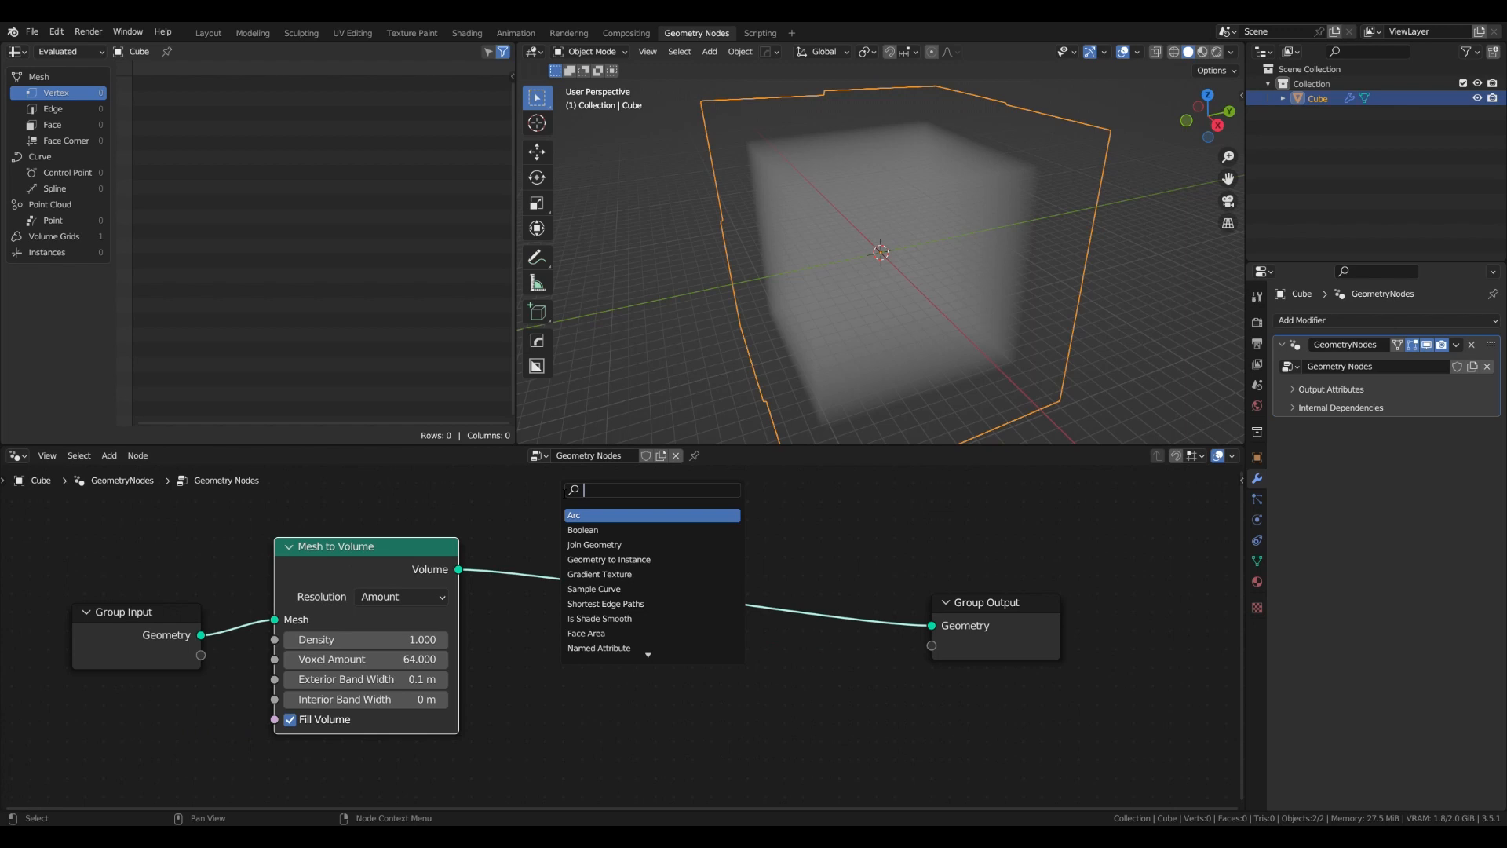
{"action": "left_click", "coordinate": [601, 530]}
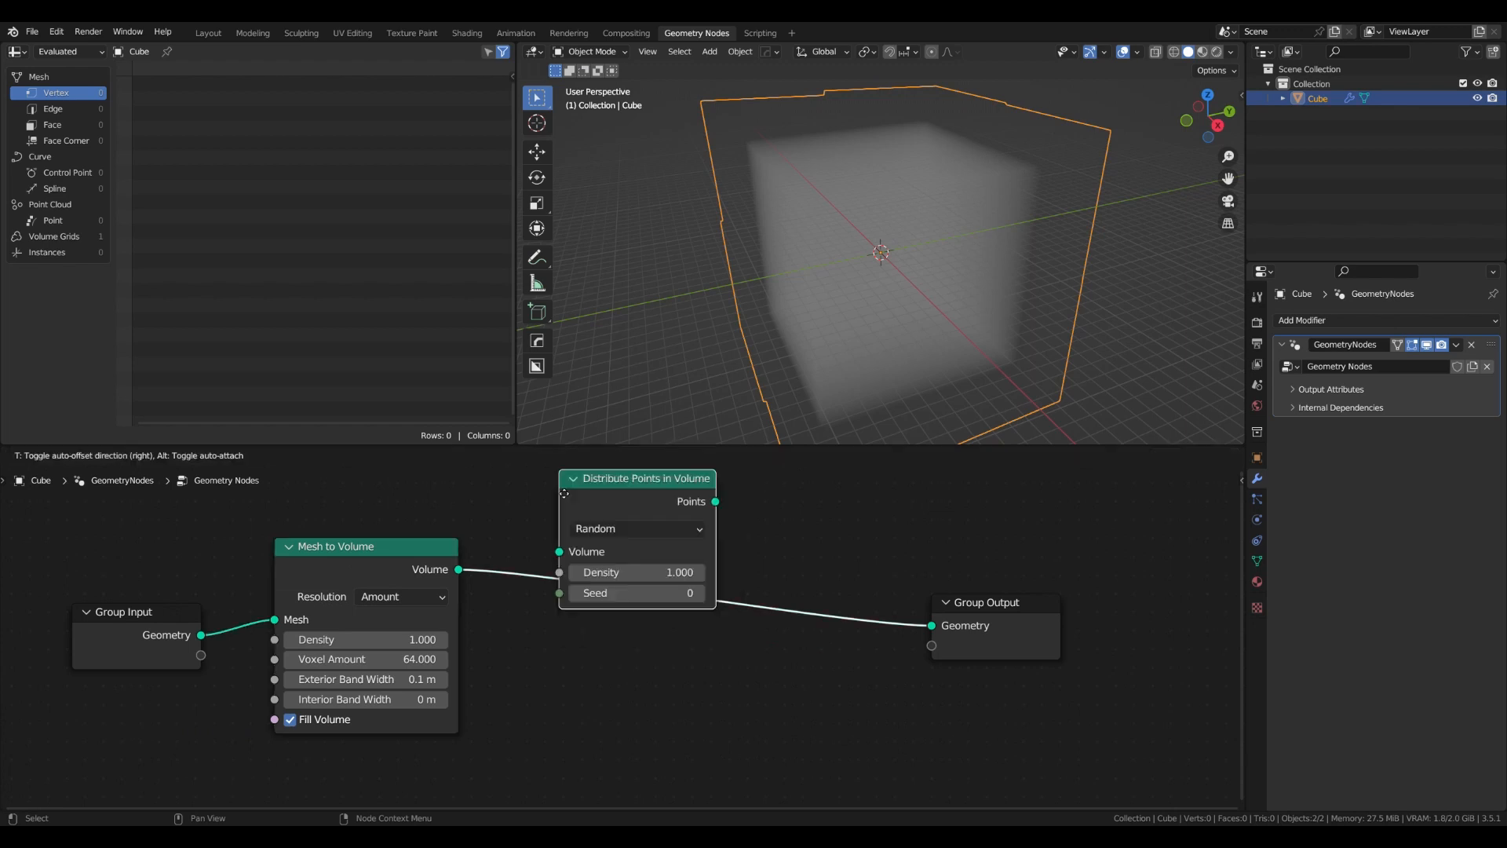
{"action": "left_click", "coordinate": [571, 592]}
{"action": "middle_click_drag", "start_coordinate": [581, 570], "coordinate": [471, 587]}
Insert an Instance on Points node between Distribute Points in Volume and the Group Output
{"action": "key", "text": "shift+a"}
{"action": "left_click", "coordinate": [572, 510]}
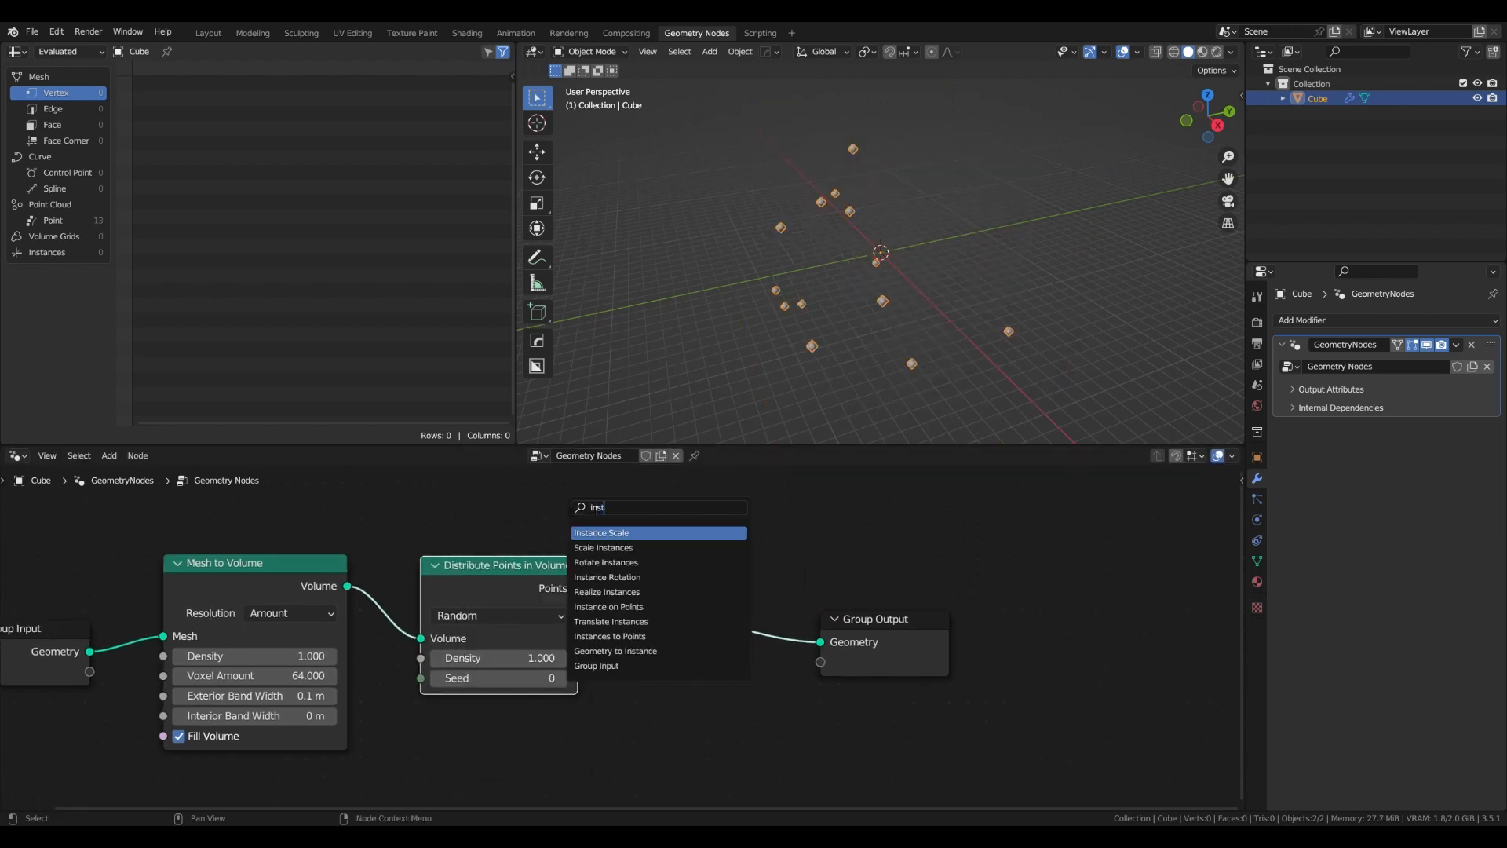
{"action": "key", "text": "Return"}
{"action": "left_click", "coordinate": [582, 535]}
Add a UV Sphere node below the Mesh to Volume node
{"action": "key", "text": "shift+a"}
{"action": "left_click", "coordinate": [589, 510]}
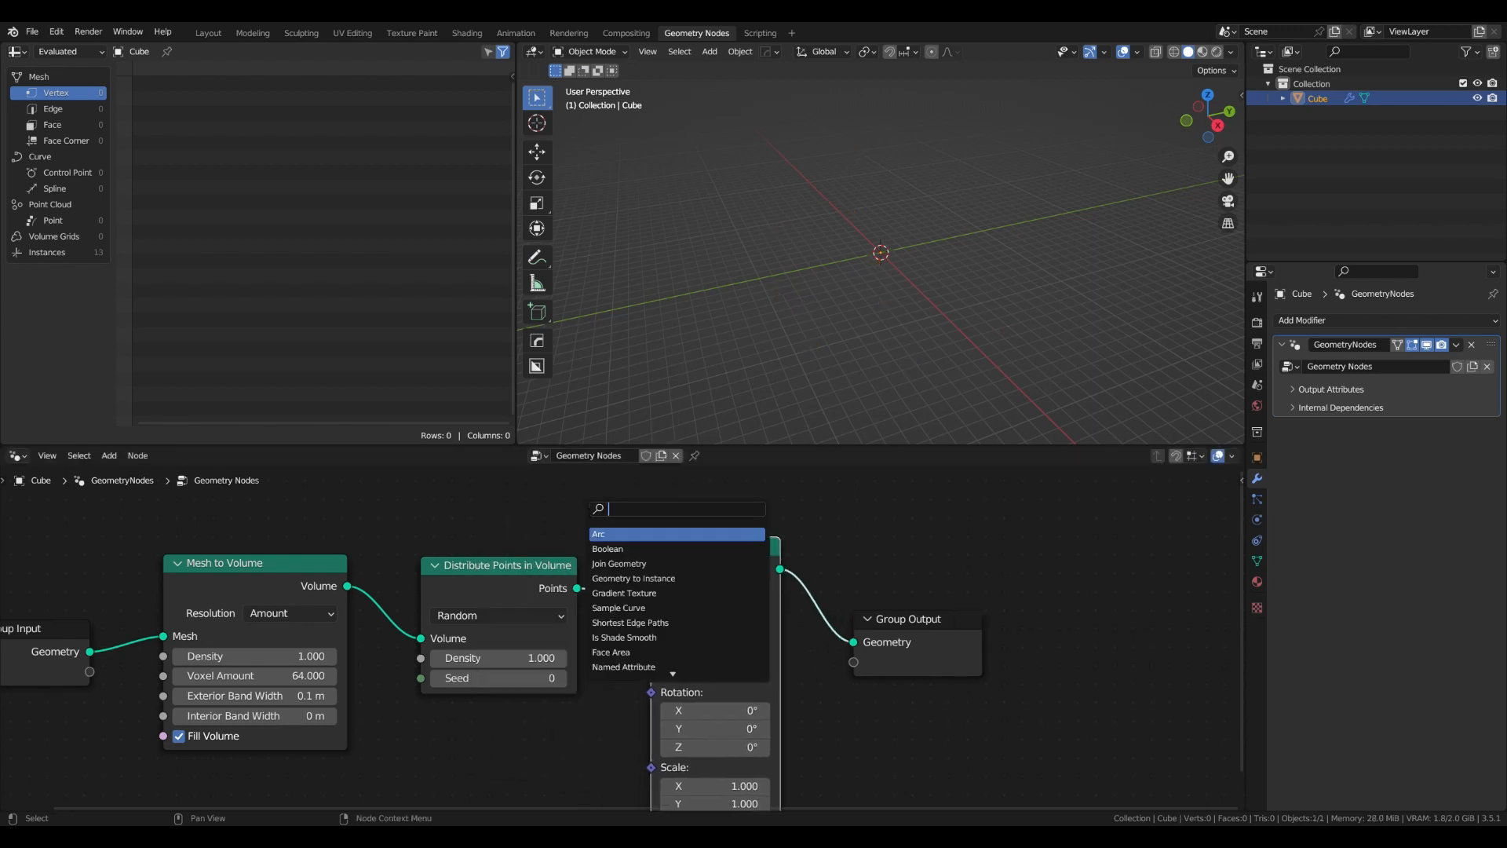
{"action": "type", "text": "uv"}
{"action": "left_click", "coordinate": [612, 549]}
{"action": "left_click", "coordinate": [216, 676]}
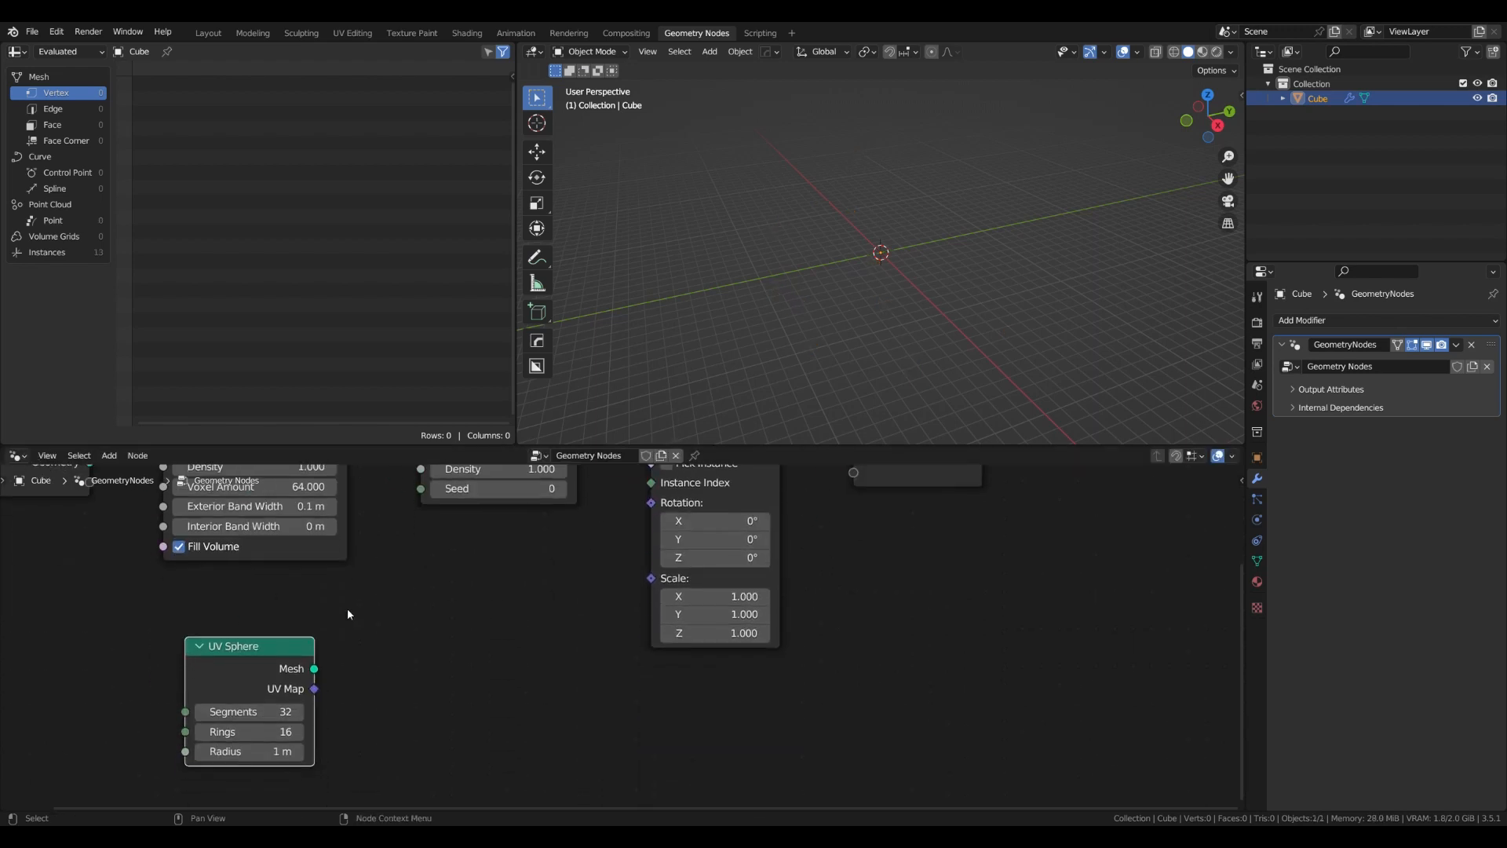
Add a Set Shade Smooth node after the UV Sphere and connect its Geometry output to the Instance input of Instance on Points
{"action": "middle_click_drag", "start_coordinate": [347, 609], "coordinate": [452, 613]}
{"action": "key", "text": "shift+a"}
{"action": "left_click", "coordinate": [527, 547]}
{"action": "type", "text": "set s"}
{"action": "left_click", "coordinate": [565, 592]}
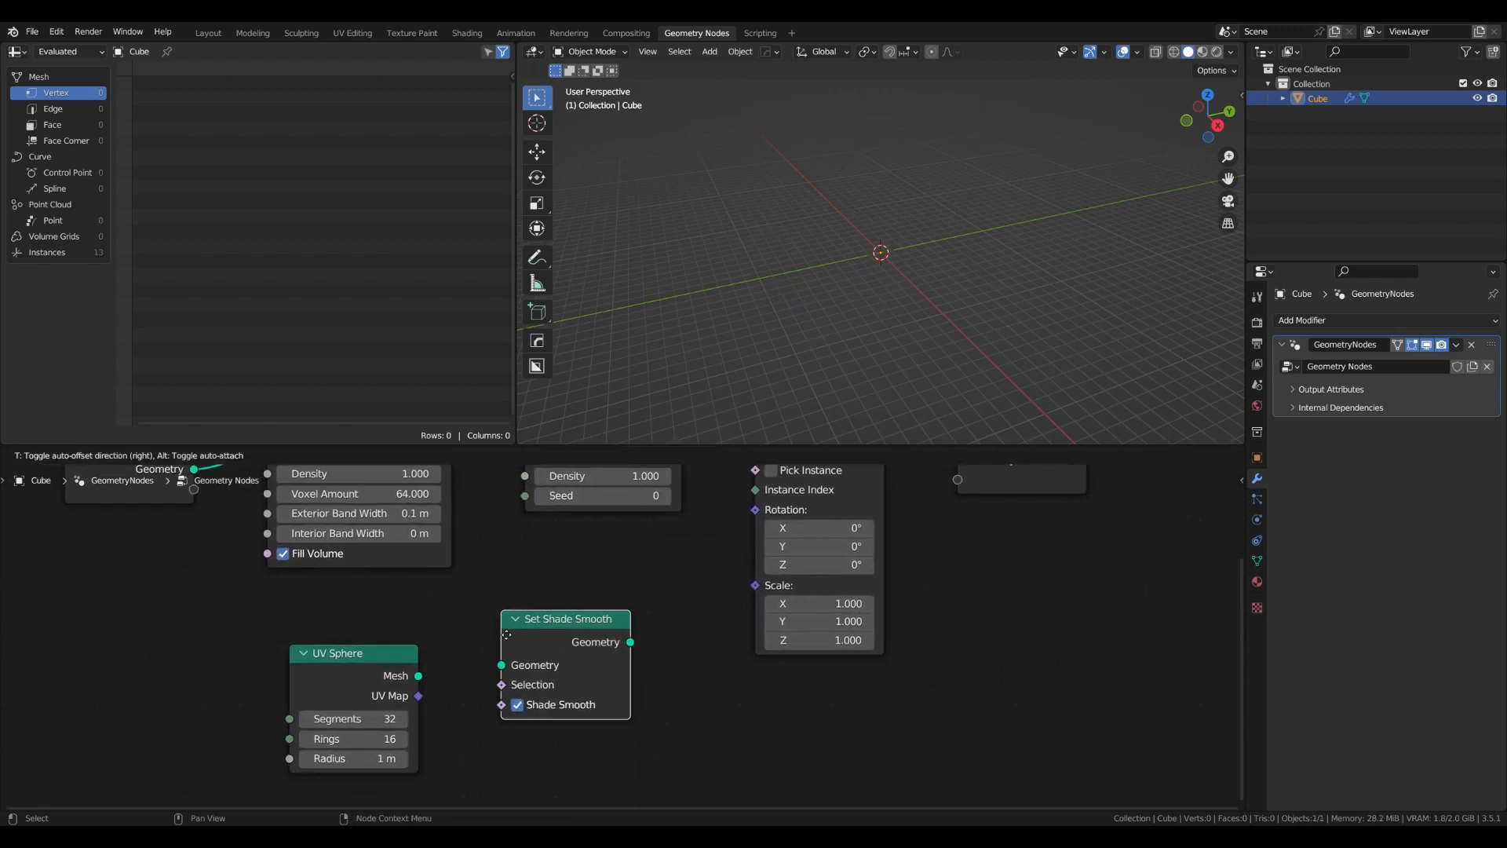
{"action": "left_click", "coordinate": [533, 676]}
{"action": "scroll", "coordinate": [552, 605], "scroll_direction": "down", "scroll_amount": 3}
{"action": "middle_click_drag", "start_coordinate": [553, 605], "coordinate": [551, 641]}
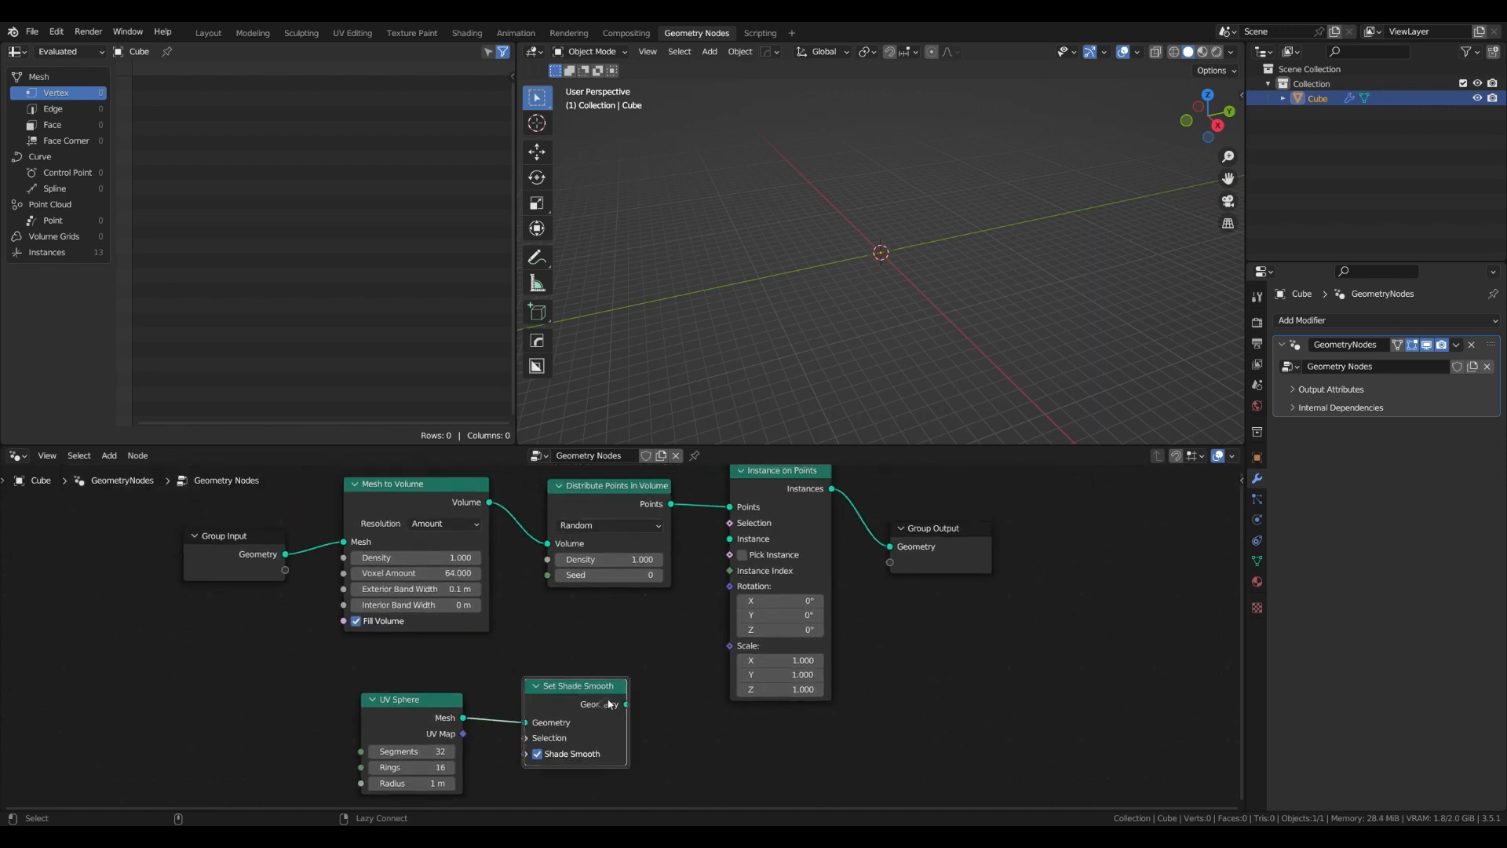
{"action": "left_click_drag", "start_coordinate": [625, 704], "coordinate": [730, 539]}
Set the UV Sphere to 10 segments and 8 rings
{"action": "scroll", "coordinate": [429, 735], "scroll_direction": "up", "scroll_amount": 2}
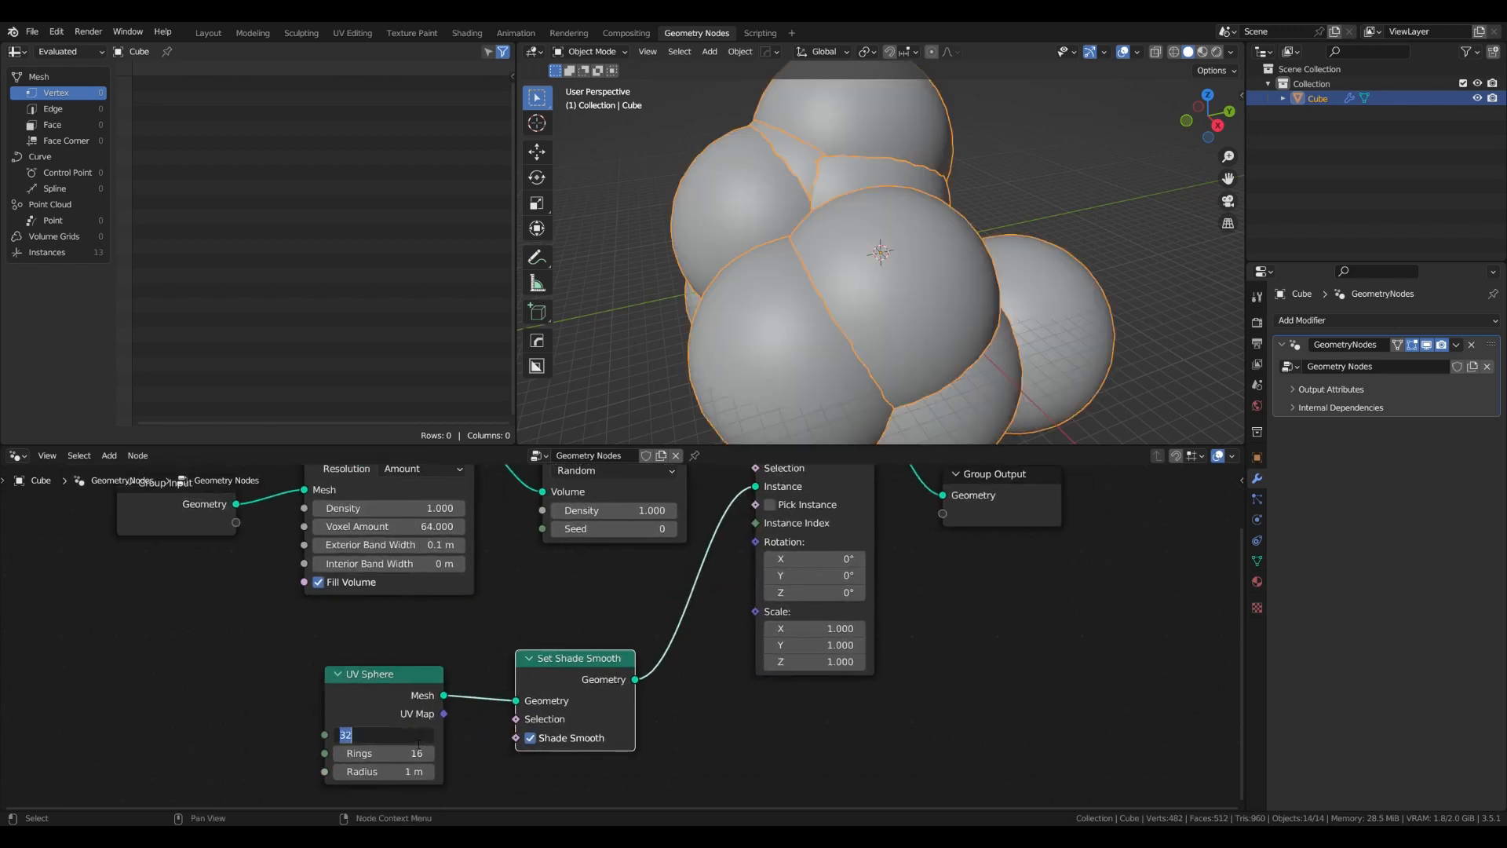
{"action": "type", "text": "10"}
{"action": "key", "text": "Return"}
{"action": "scroll", "coordinate": [696, 651], "scroll_direction": "up", "scroll_amount": 2}
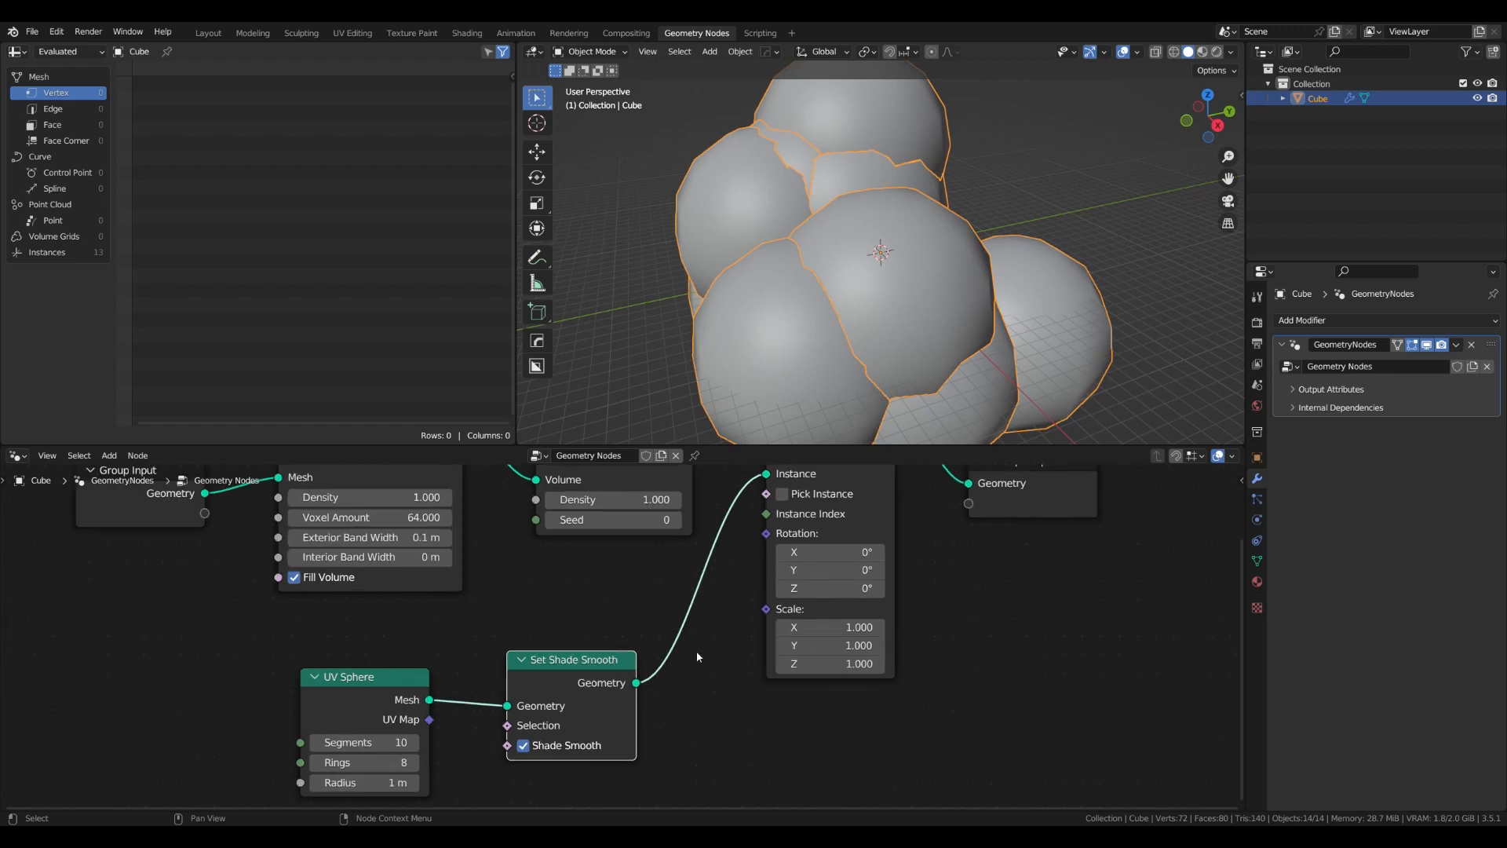
Set the X, Y and Z scale of Instance on Points to 0.020
{"action": "middle_click_drag", "start_coordinate": [408, 526], "coordinate": [389, 613]}
{"action": "middle_click_drag", "start_coordinate": [508, 800], "coordinate": [529, 737]}
{"action": "left_click_drag", "start_coordinate": [852, 649], "coordinate": [775, 688], "text": "shift"}
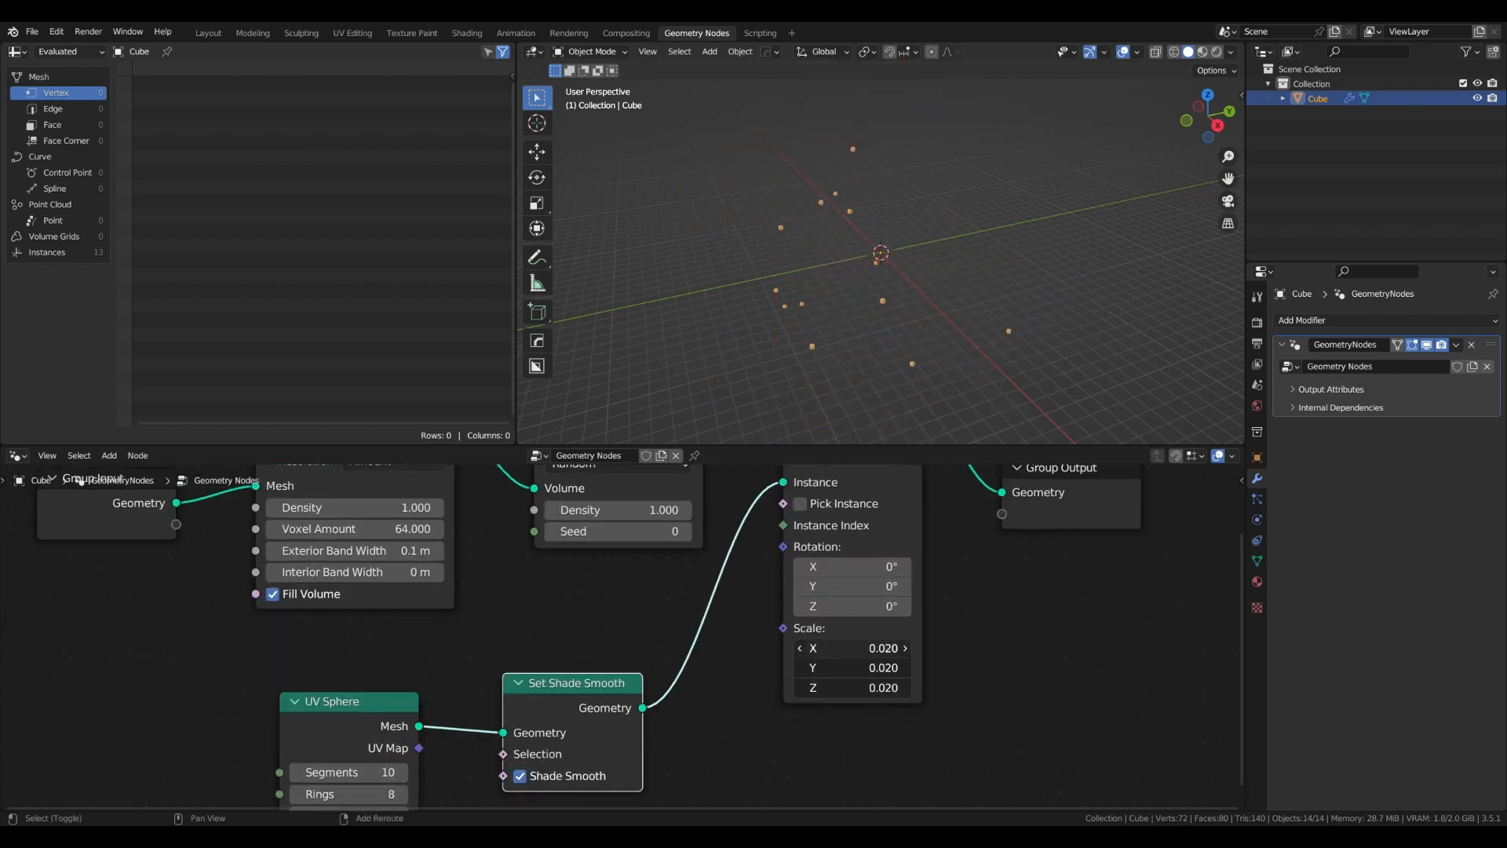
{"action": "scroll", "coordinate": [961, 411], "scroll_direction": "up", "scroll_amount": 3}
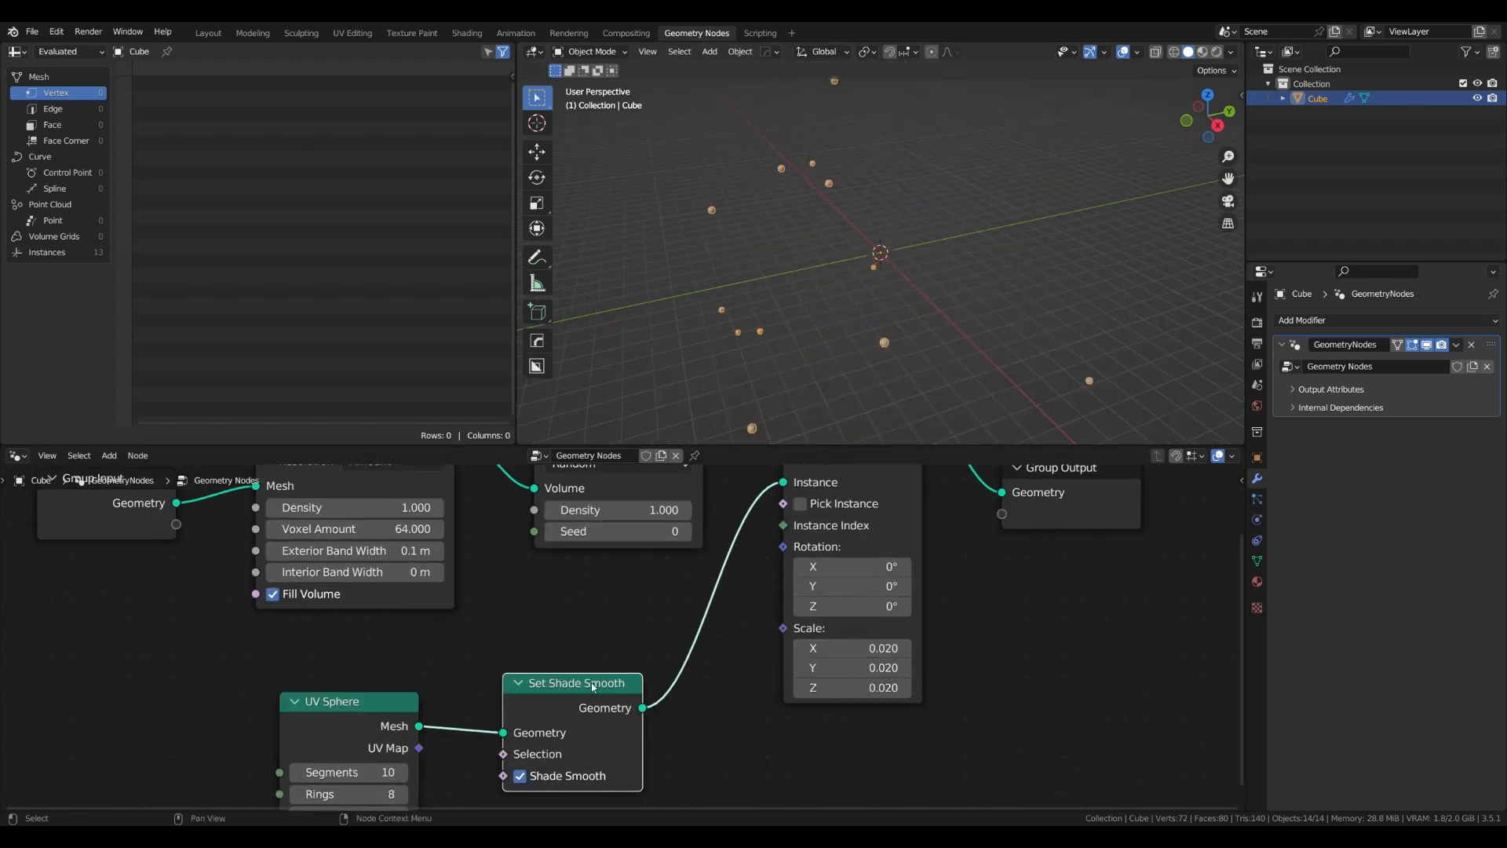
Set the UV Sphere radius to 0.42 m and check the spheres in the viewport without the selection outline
{"action": "middle_click_drag", "start_coordinate": [592, 686], "coordinate": [612, 629]}
{"action": "left_click_drag", "start_coordinate": [368, 758], "coordinate": [376, 758], "text": "shift"}
{"action": "middle_click_drag", "start_coordinate": [377, 706], "coordinate": [367, 730]}
{"action": "left_click", "coordinate": [830, 220]}
{"action": "scroll", "coordinate": [830, 220], "scroll_direction": "down", "scroll_amount": 3}
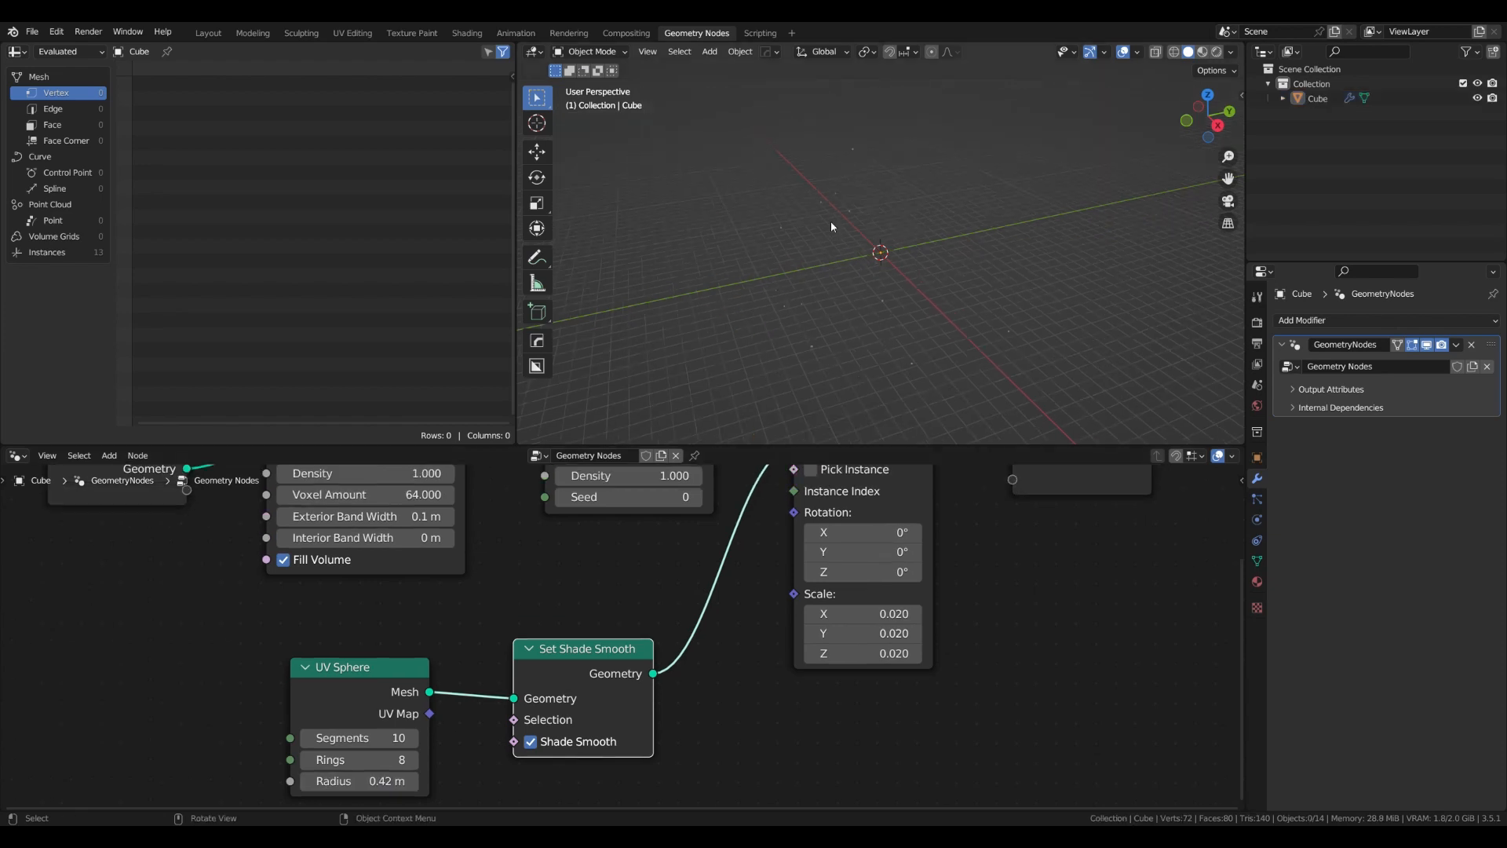
{"action": "left_click", "coordinate": [821, 203]}
Set the Distribute Points in Volume density to 126.1 and the UV Sphere radius to 0.17 m
{"action": "middle_click_drag", "start_coordinate": [384, 553], "coordinate": [392, 613]}
{"action": "left_click_drag", "start_coordinate": [636, 536], "coordinate": [675, 535]}
{"action": "scroll", "coordinate": [926, 298], "scroll_direction": "up", "scroll_amount": 5}
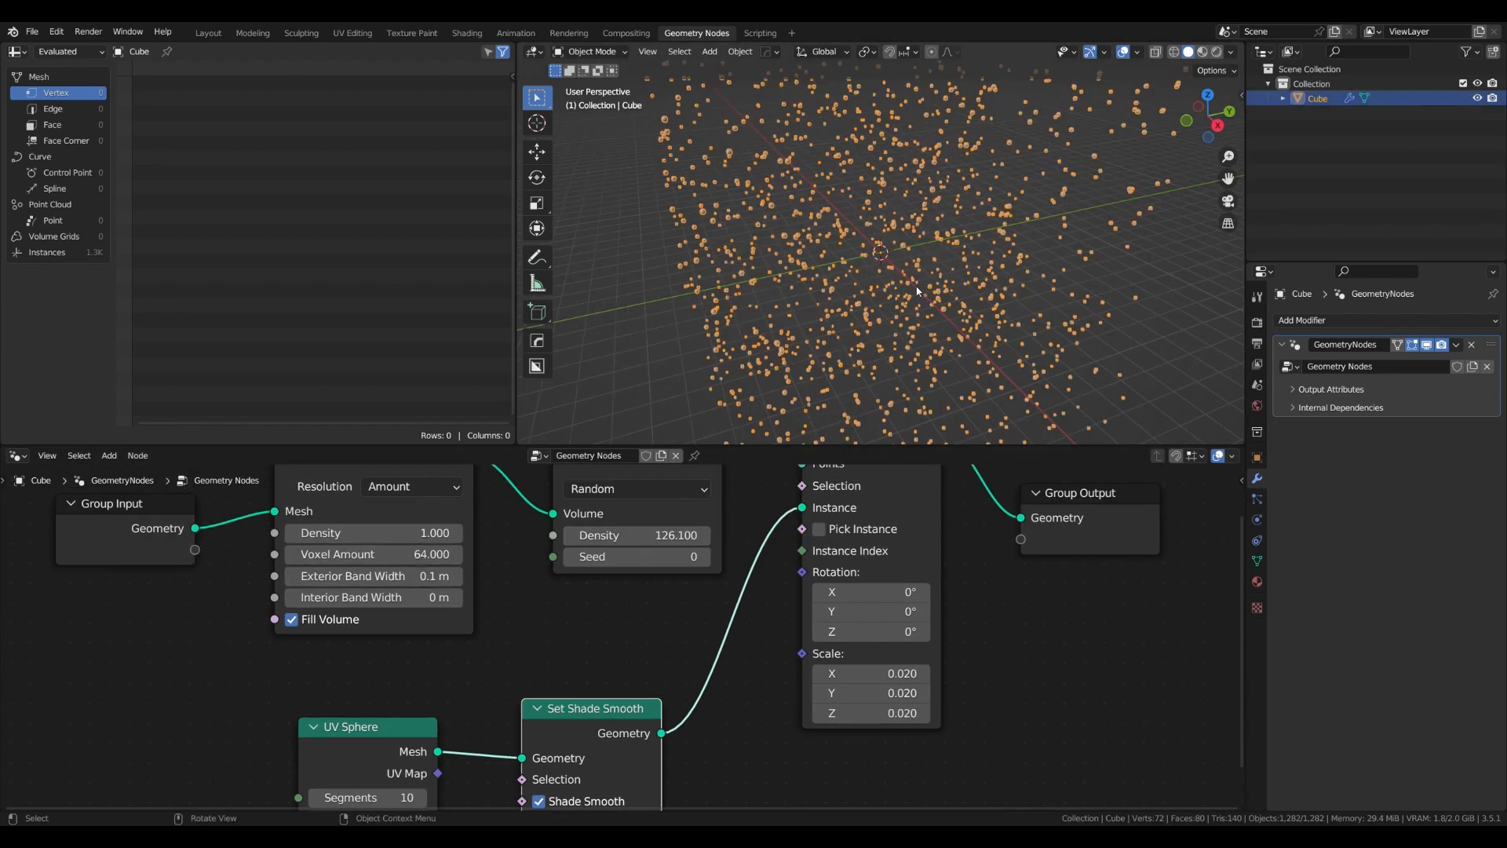
{"action": "scroll", "coordinate": [753, 667], "scroll_direction": "down", "scroll_amount": 4}
{"action": "middle_click_drag", "start_coordinate": [763, 683], "coordinate": [673, 612]}
{"action": "left_click_drag", "start_coordinate": [465, 680], "coordinate": [431, 680]}
Add a Random Value node below Set Shade Smooth and connect it to the Scale input of Instance on Points
{"action": "key", "text": "shift+a"}
{"action": "left_click", "coordinate": [620, 547]}
{"action": "type", "text": "ran"}
{"action": "key", "text": "Return"}
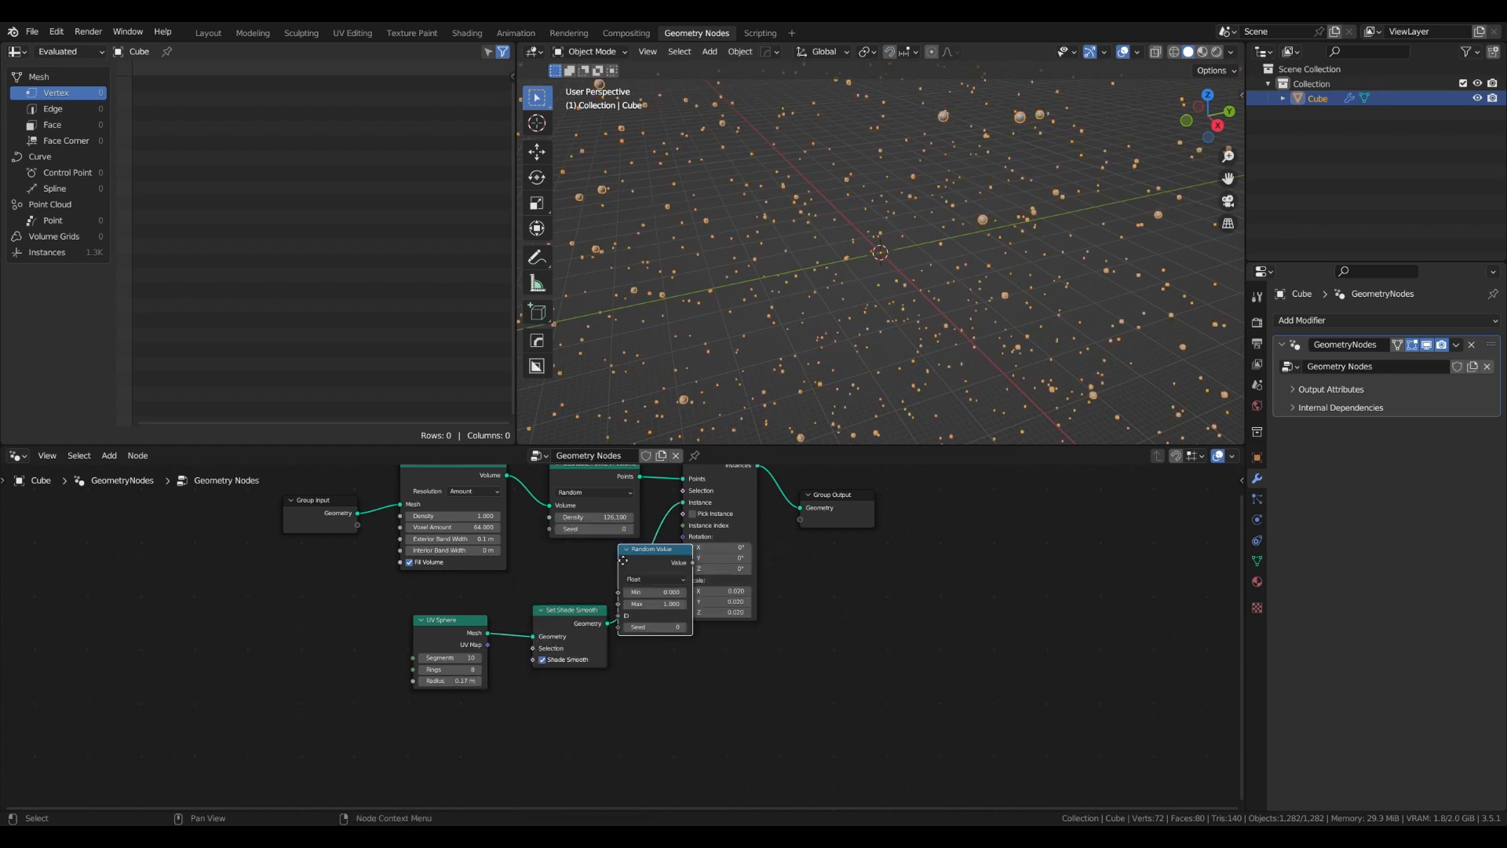
{"action": "left_click", "coordinate": [540, 698]}
{"action": "left_click_drag", "start_coordinate": [685, 583], "coordinate": [683, 581]}
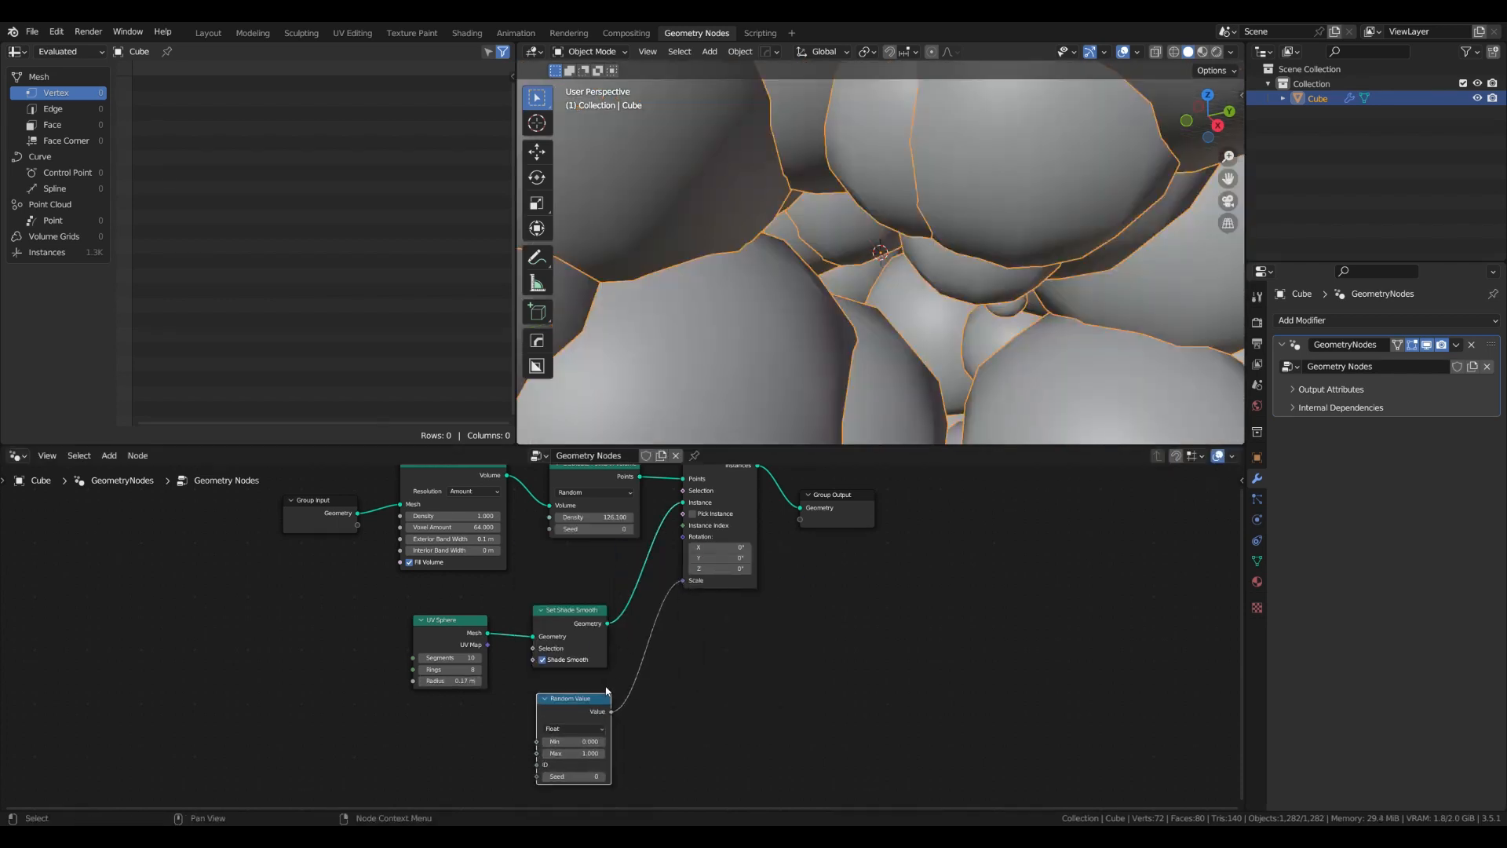
Set the UV Sphere radius to 0.02 m and the Random Value maximum to 0.220
{"action": "left_click_drag", "start_coordinate": [475, 683], "coordinate": [439, 683]}
{"action": "scroll", "coordinate": [600, 730], "scroll_direction": "up", "scroll_amount": 2}
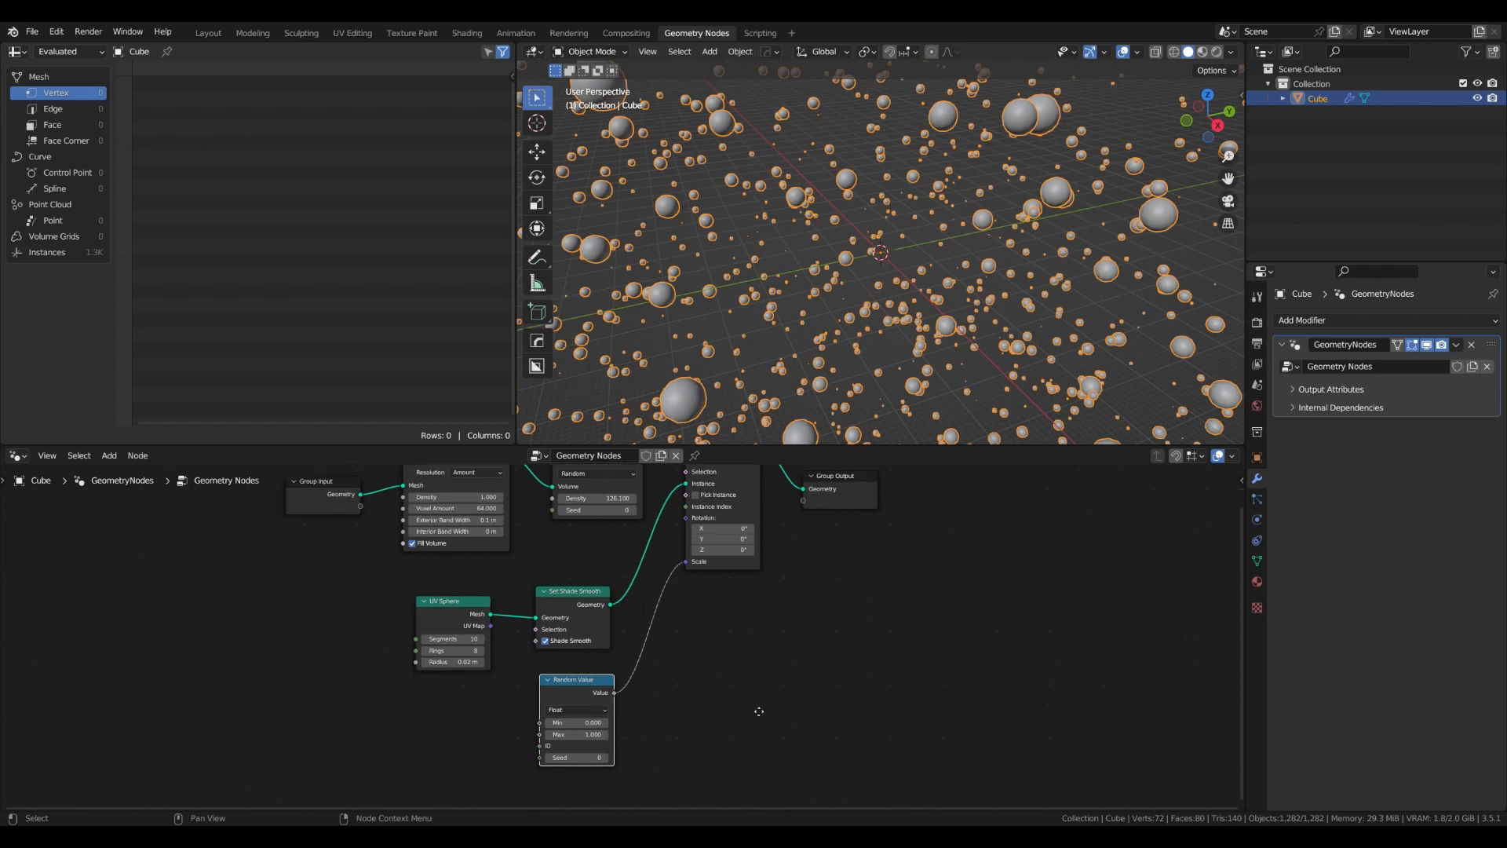
{"action": "left_click_drag", "start_coordinate": [596, 735], "coordinate": [542, 735]}
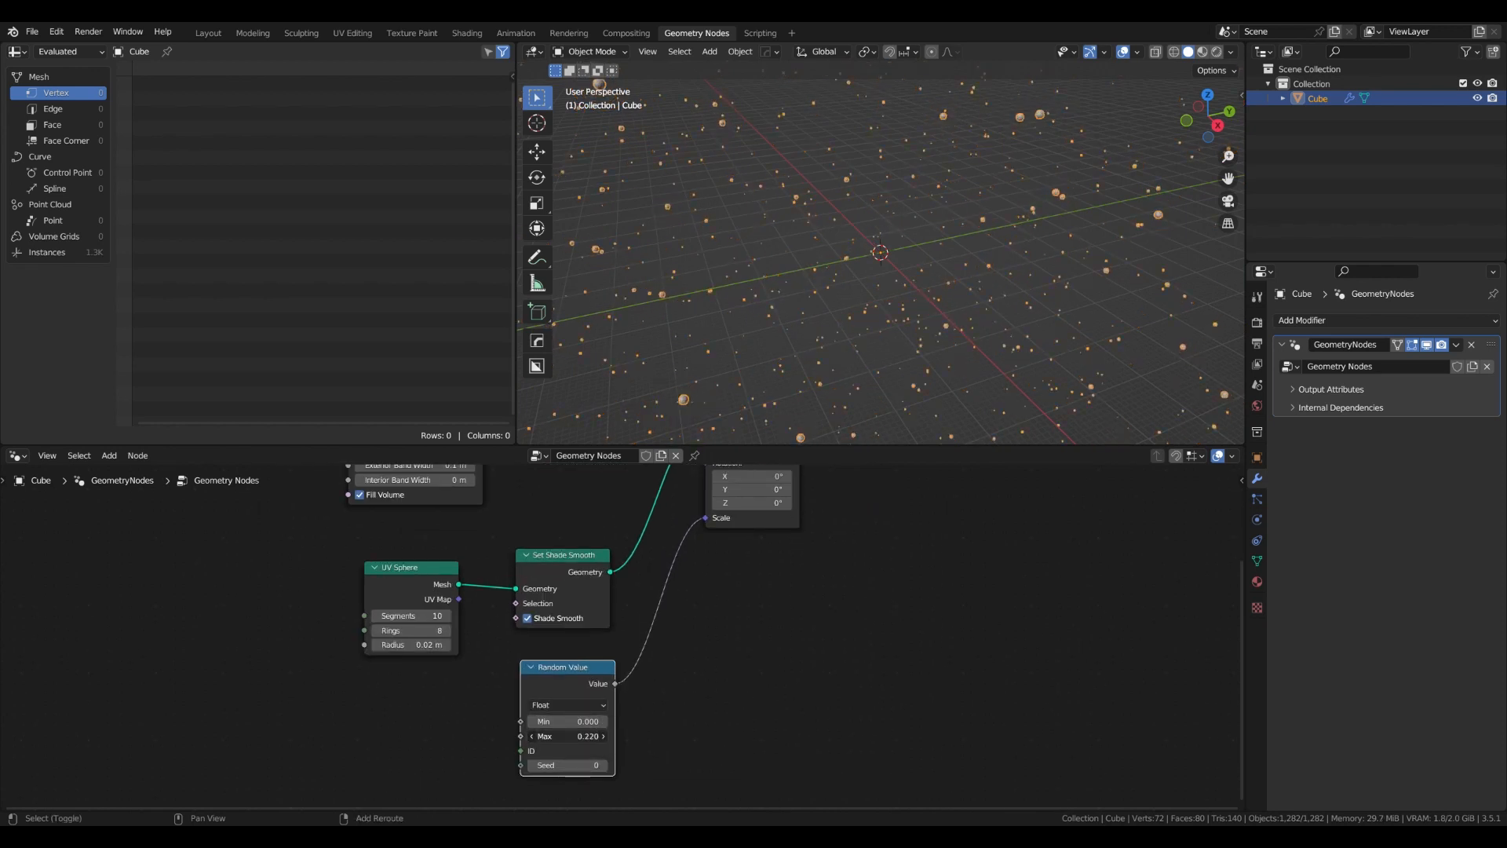
{"action": "left_click", "coordinate": [859, 324]}
{"action": "mouse_move", "coordinate": [858, 323]}
{"action": "middle_mouse_down"}
{"action": "mouse_move", "coordinate": [851, 347]}
{"action": "mouse_move", "coordinate": [781, 355]}
{"action": "mouse_move", "coordinate": [863, 354]}
{"action": "mouse_move", "coordinate": [710, 252]}
{"action": "middle_mouse_up"}
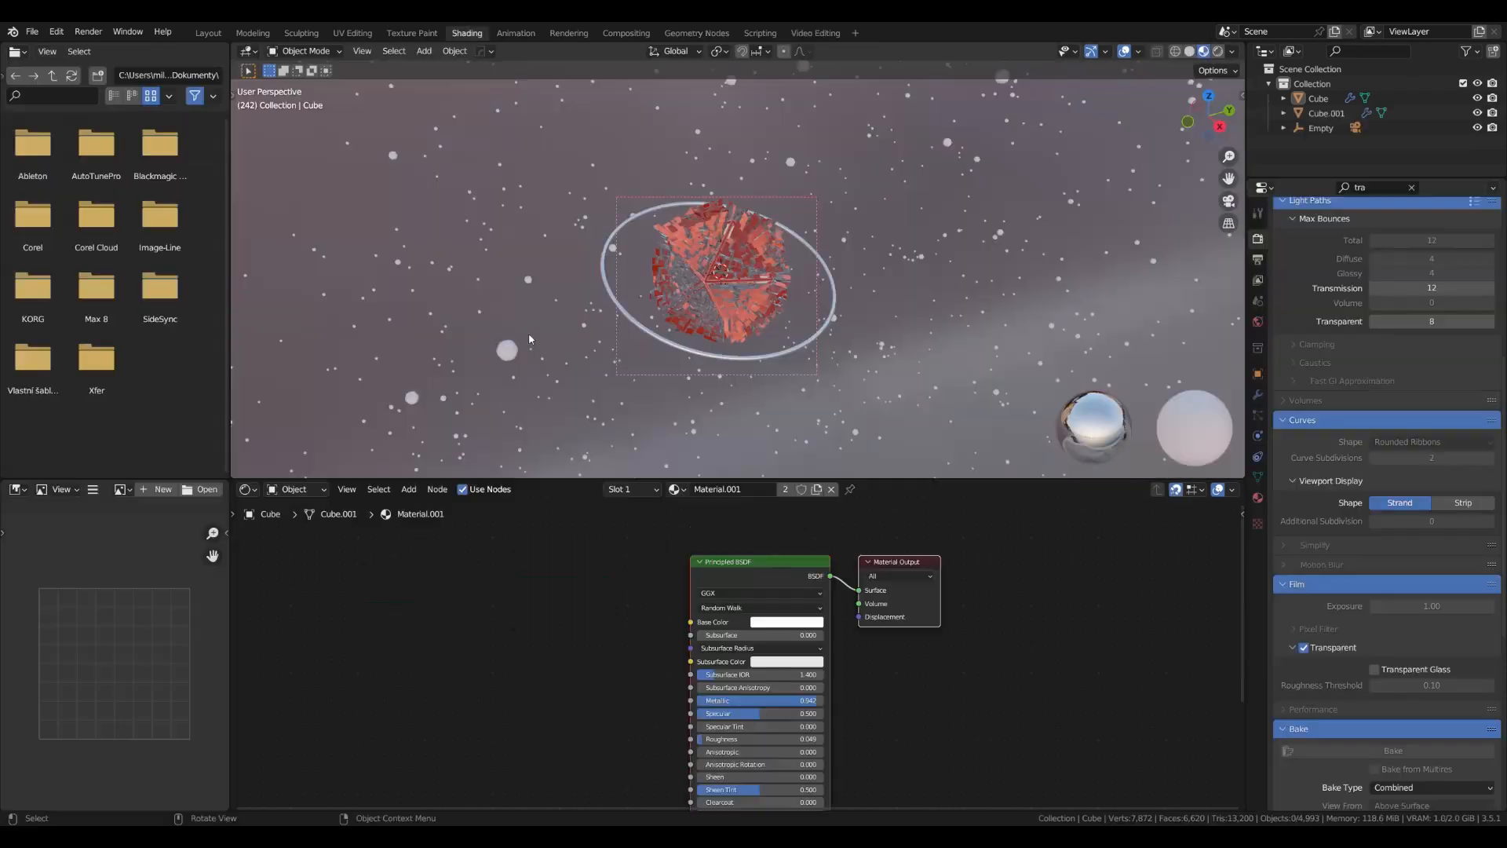
Create a new material named Particles on the particle object Cube.001
{"action": "left_click", "coordinate": [529, 335]}
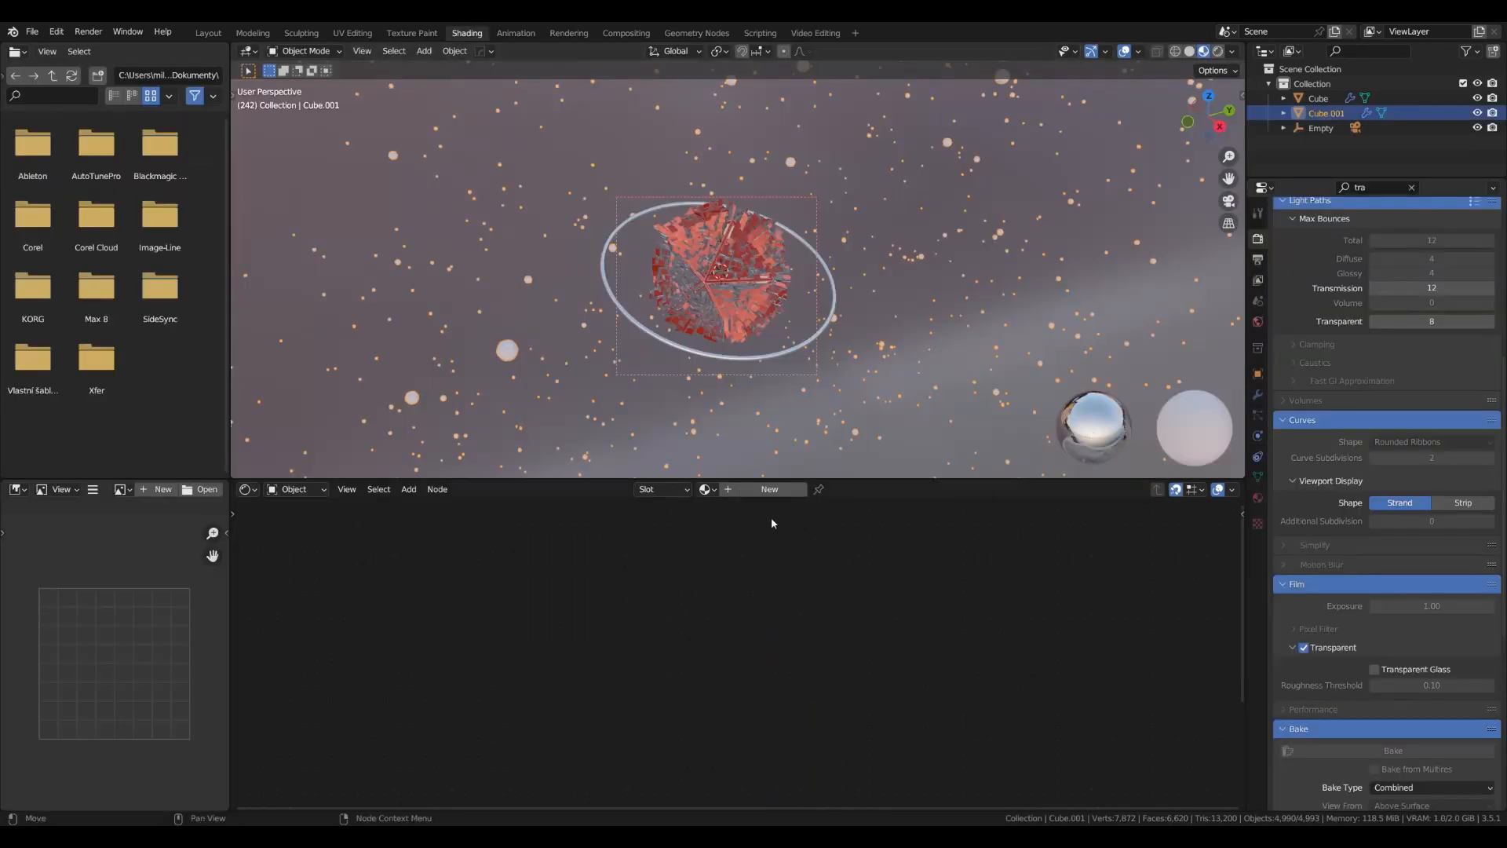
{"action": "double_click", "coordinate": [755, 492]}
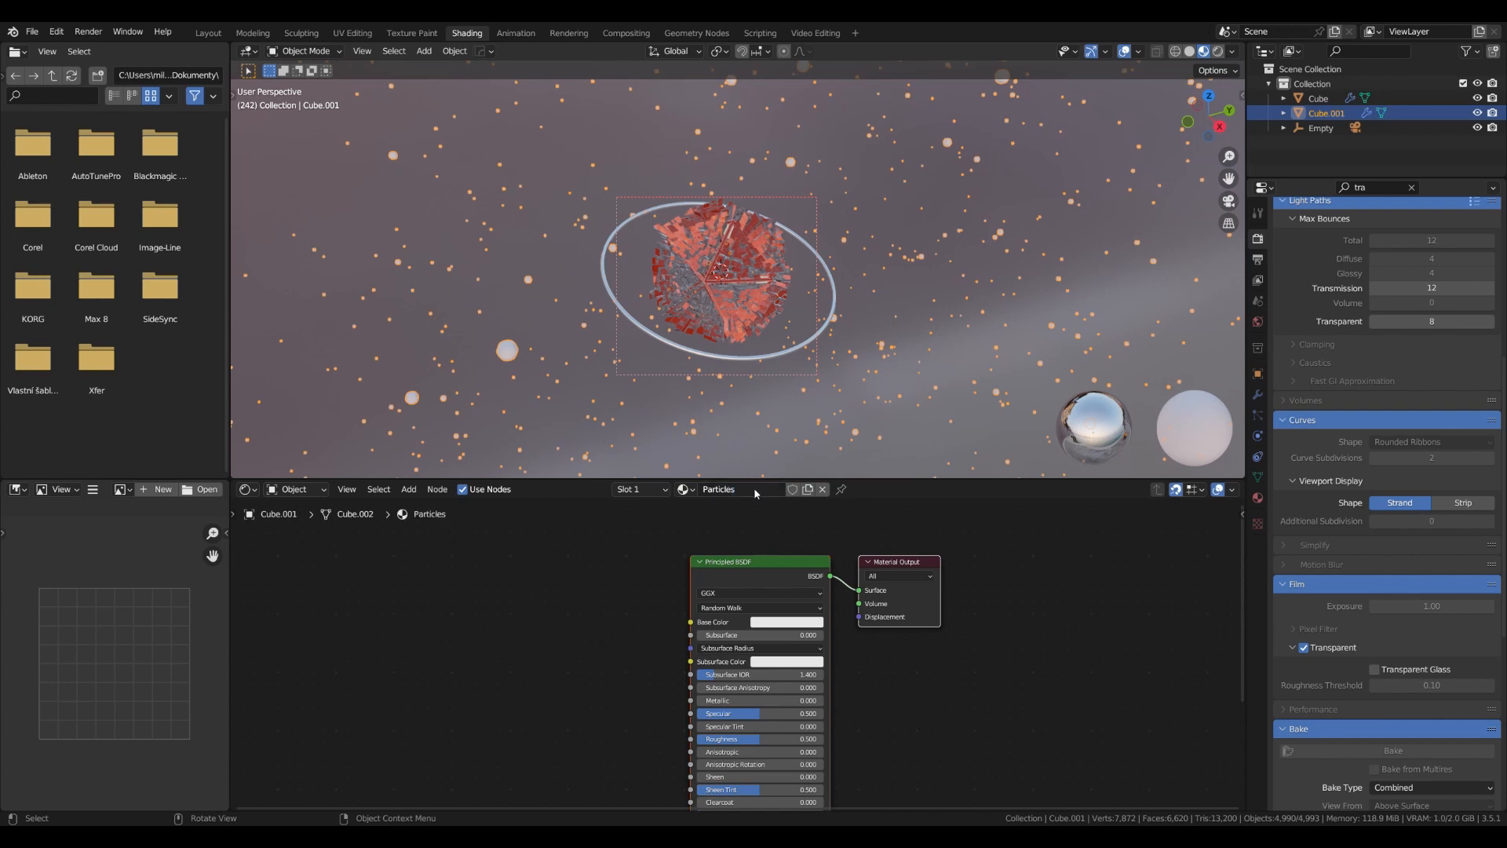
Insert a Set Material node between Instance on Points and the Group Output of Cube.001 and assign it the Particles material
{"action": "left_click", "coordinate": [696, 33]}
{"action": "middle_click_drag", "start_coordinate": [299, 550], "coordinate": [686, 599]}
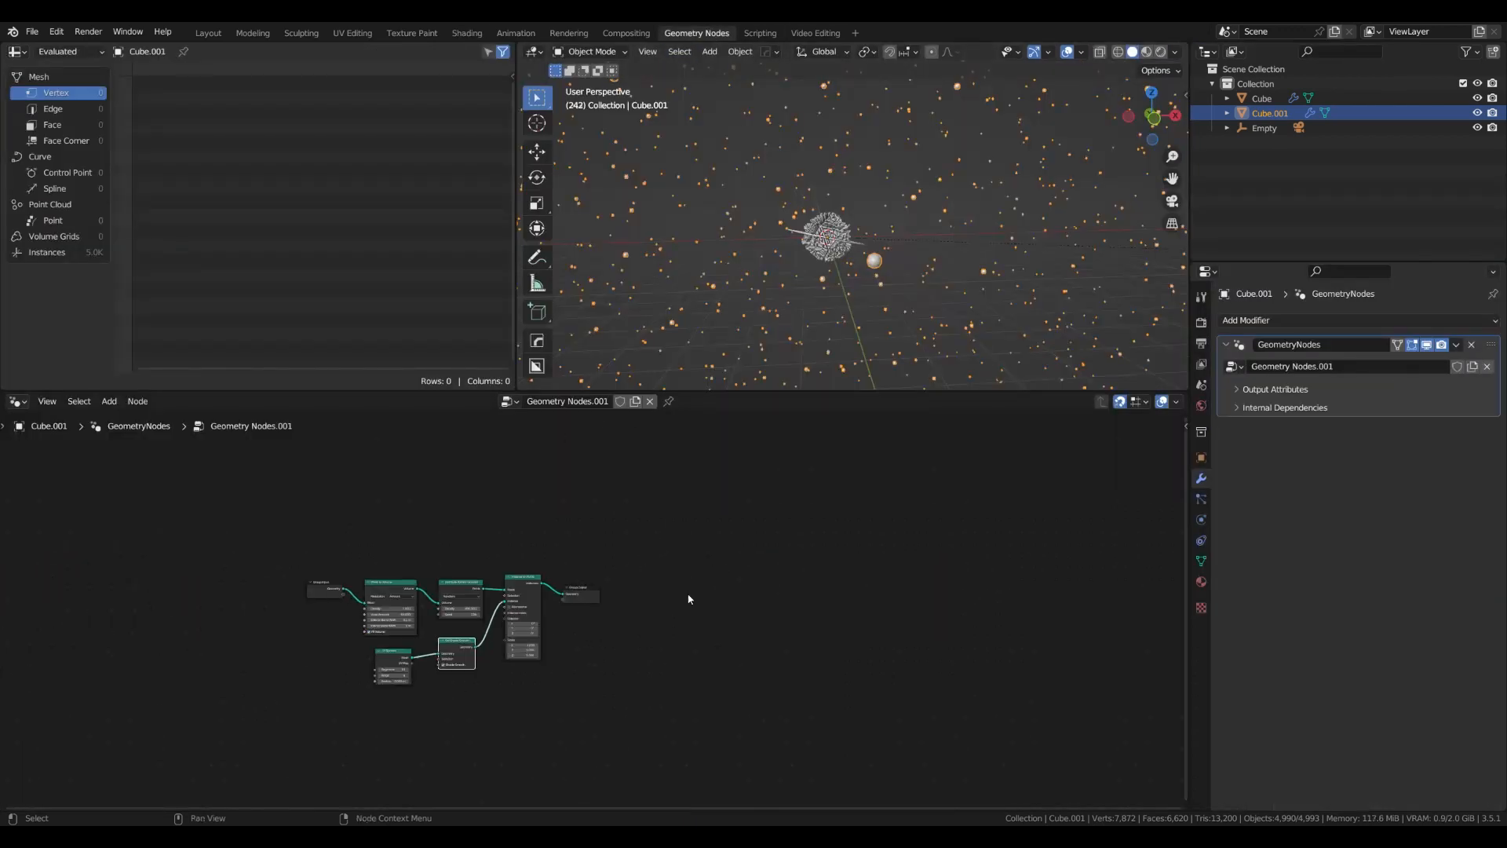
{"action": "scroll", "coordinate": [673, 605], "scroll_direction": "up", "scroll_amount": 5}
{"action": "key", "text": "shift+a"}
{"action": "left_click", "coordinate": [562, 477]}
{"action": "type", "text": "set m"}
{"action": "key", "text": "Return"}
{"action": "left_click", "coordinate": [523, 550]}
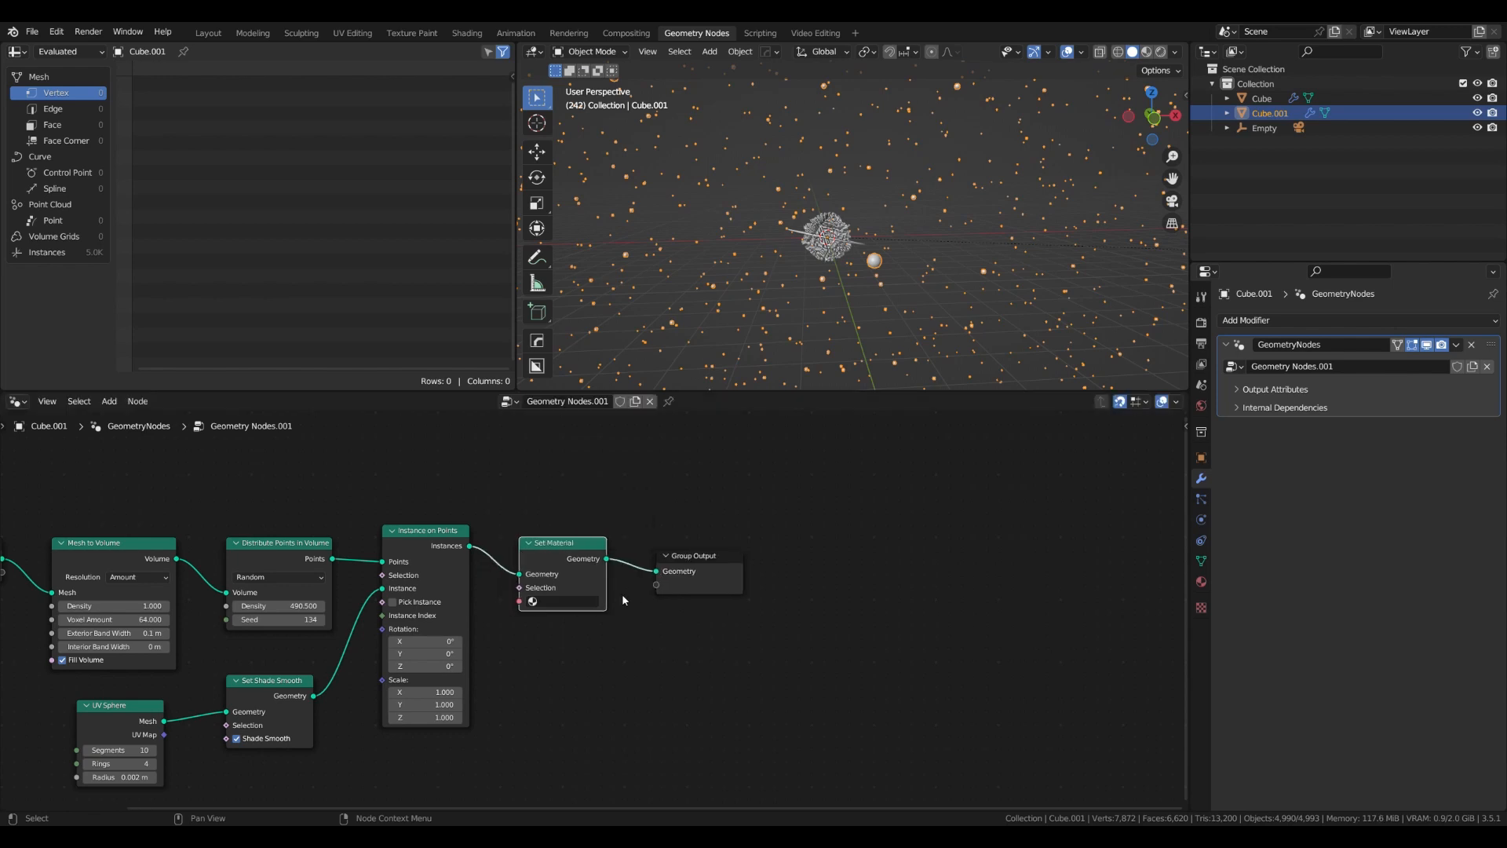
{"action": "left_click", "coordinate": [561, 601]}
{"action": "left_click", "coordinate": [565, 646]}
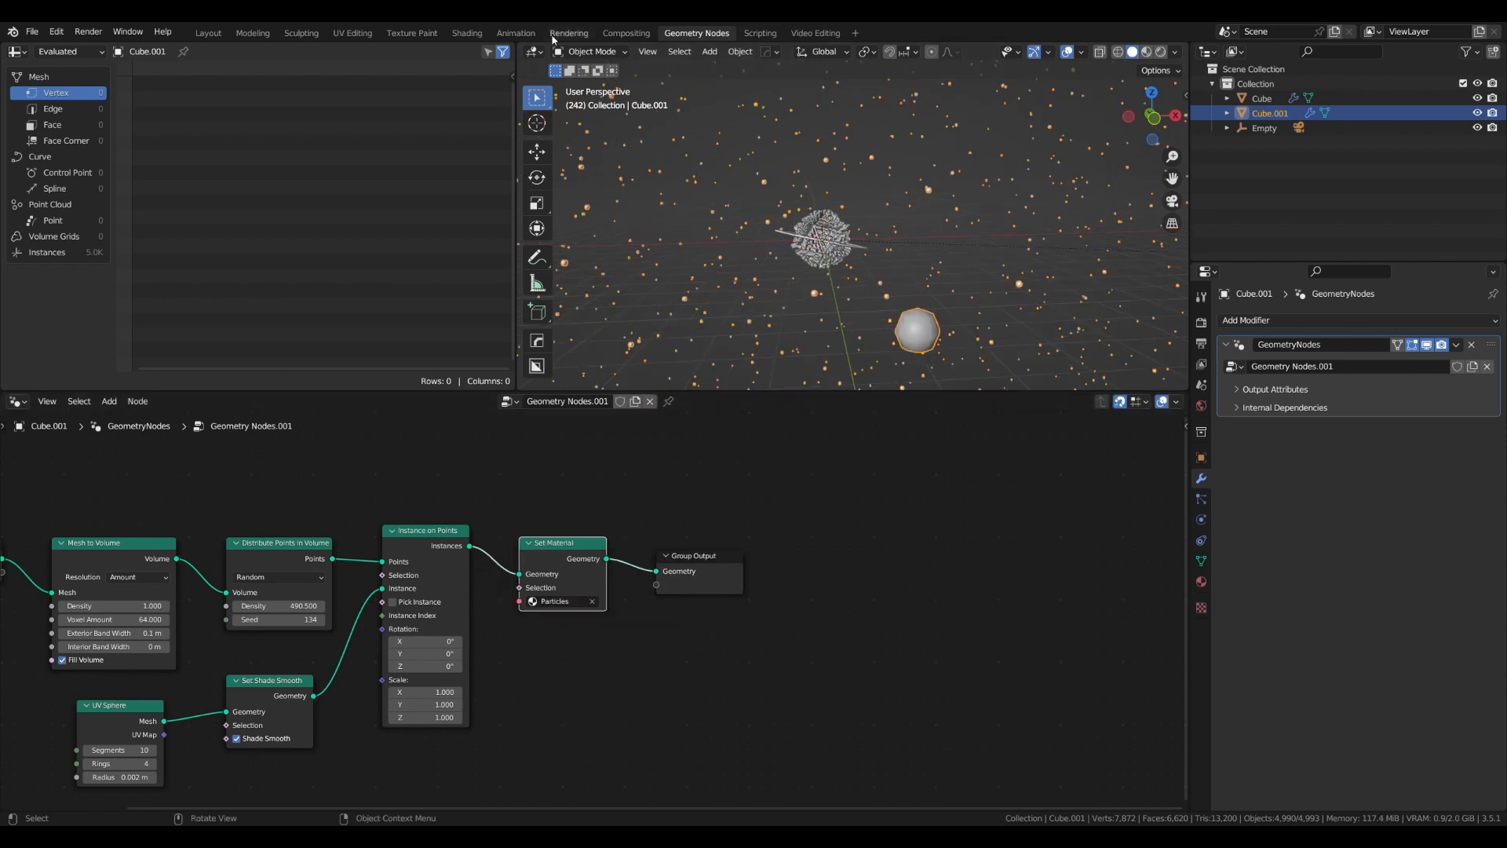
Replace the Principled BSDF of the Particles material with an Emission shader connected to the Material Output's Surface
{"action": "left_click", "coordinate": [467, 33]}
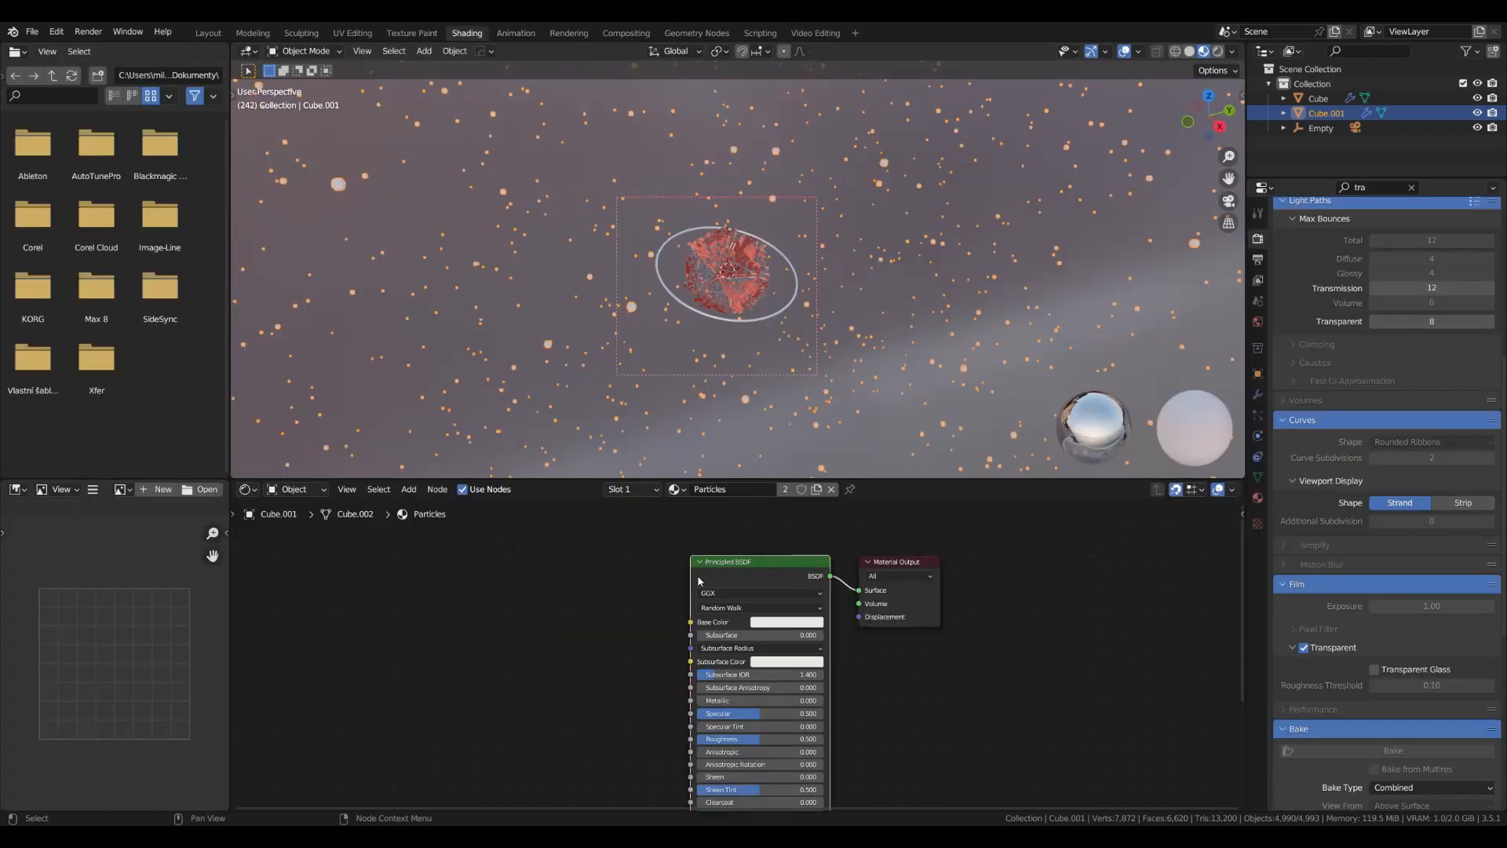
{"action": "scroll", "coordinate": [697, 581], "scroll_direction": "down", "scroll_amount": 4}
{"action": "middle_click_drag", "start_coordinate": [628, 578], "coordinate": [782, 584]}
{"action": "key", "text": "x"}
{"action": "key", "text": "shift+a"}
{"action": "type", "text": "sem"}
{"action": "key", "text": "Return"}
{"action": "left_click", "coordinate": [736, 606]}
{"action": "left_click_drag", "start_coordinate": [795, 614], "coordinate": [981, 616]}
{"action": "scroll", "coordinate": [849, 399], "scroll_direction": "up", "scroll_amount": 3}
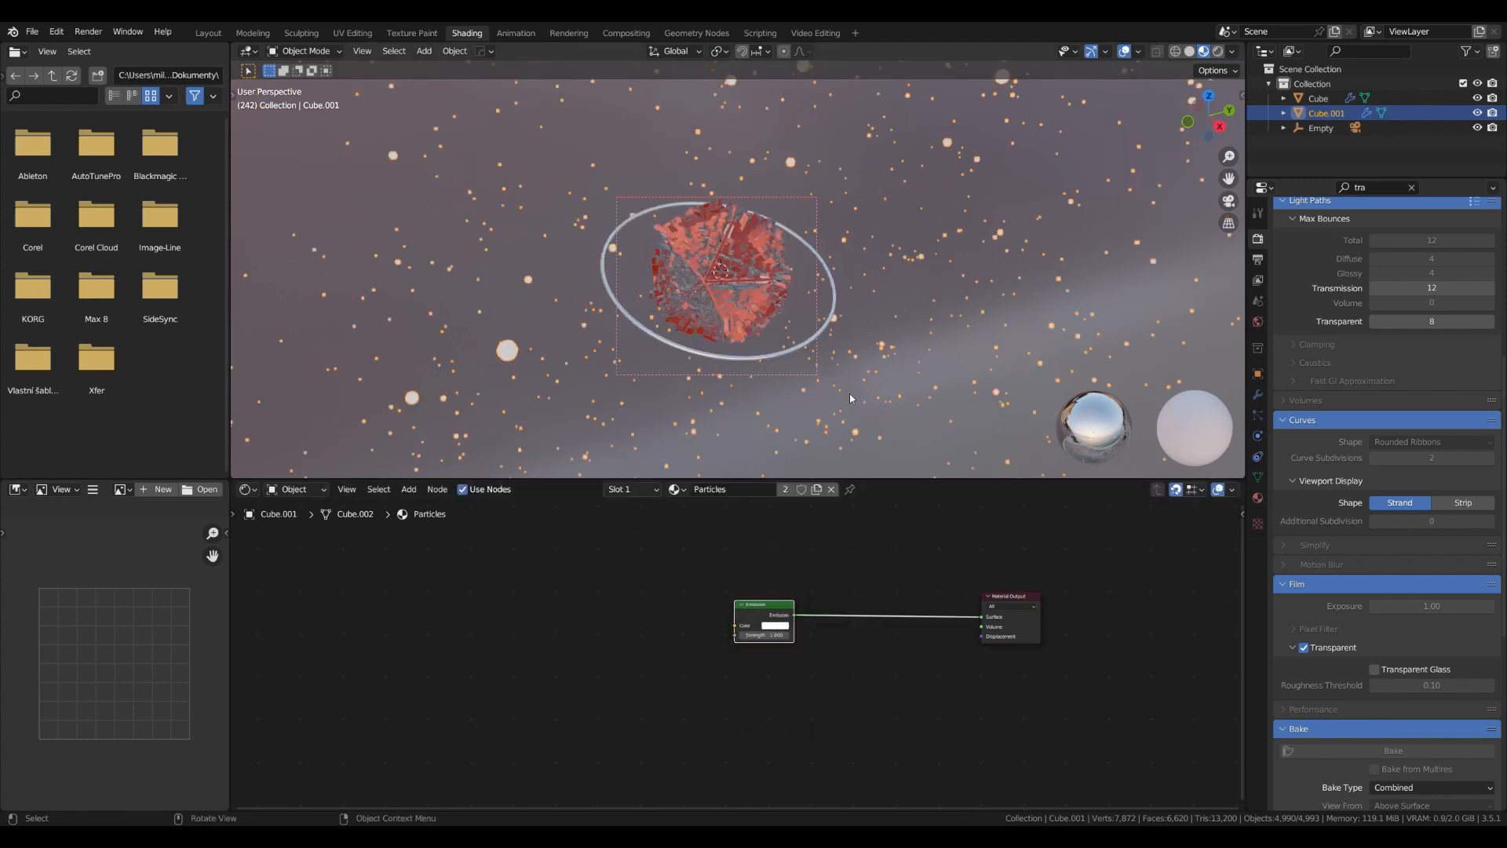
Add an Object Info node to the Particles material and preview its Random output on the particles
{"action": "middle_click_drag", "start_coordinate": [849, 399], "coordinate": [914, 387], "text": "shift"}
{"action": "middle_click_drag", "start_coordinate": [479, 581], "coordinate": [625, 611]}
{"action": "key", "text": "shift+a"}
{"action": "type", "text": "sob"}
{"action": "key", "text": "Return"}
{"action": "left_click", "coordinate": [610, 606]}
{"action": "left_click", "coordinate": [618, 617], "text": "ctrl+shift"}
{"action": "scroll", "coordinate": [614, 443], "scroll_direction": "up", "scroll_amount": 1}
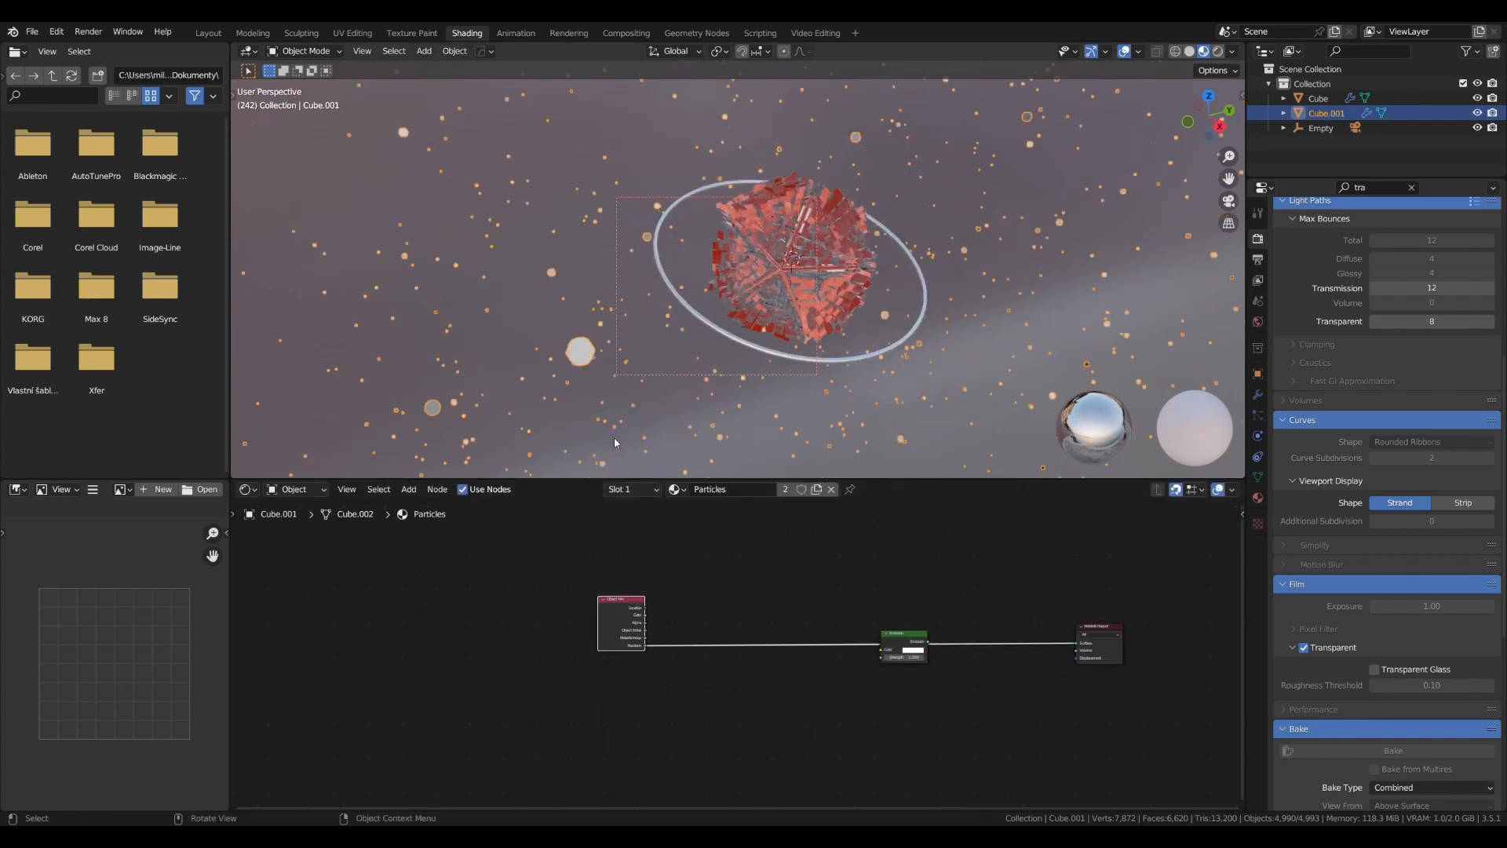
{"action": "middle_click_drag", "start_coordinate": [615, 442], "coordinate": [657, 443]}
{"action": "left_click", "coordinate": [601, 470]}
Move the Object Info node aside and add a ColorRamp node between it and the Emission shader
{"action": "left_click_drag", "start_coordinate": [616, 600], "coordinate": [479, 654]}
{"action": "key", "text": "shift+a"}
{"action": "type", "text": "scol"}
{"action": "key", "text": "Return"}
{"action": "left_click", "coordinate": [605, 550]}
{"action": "scroll", "coordinate": [707, 604], "scroll_direction": "up", "scroll_amount": 2}
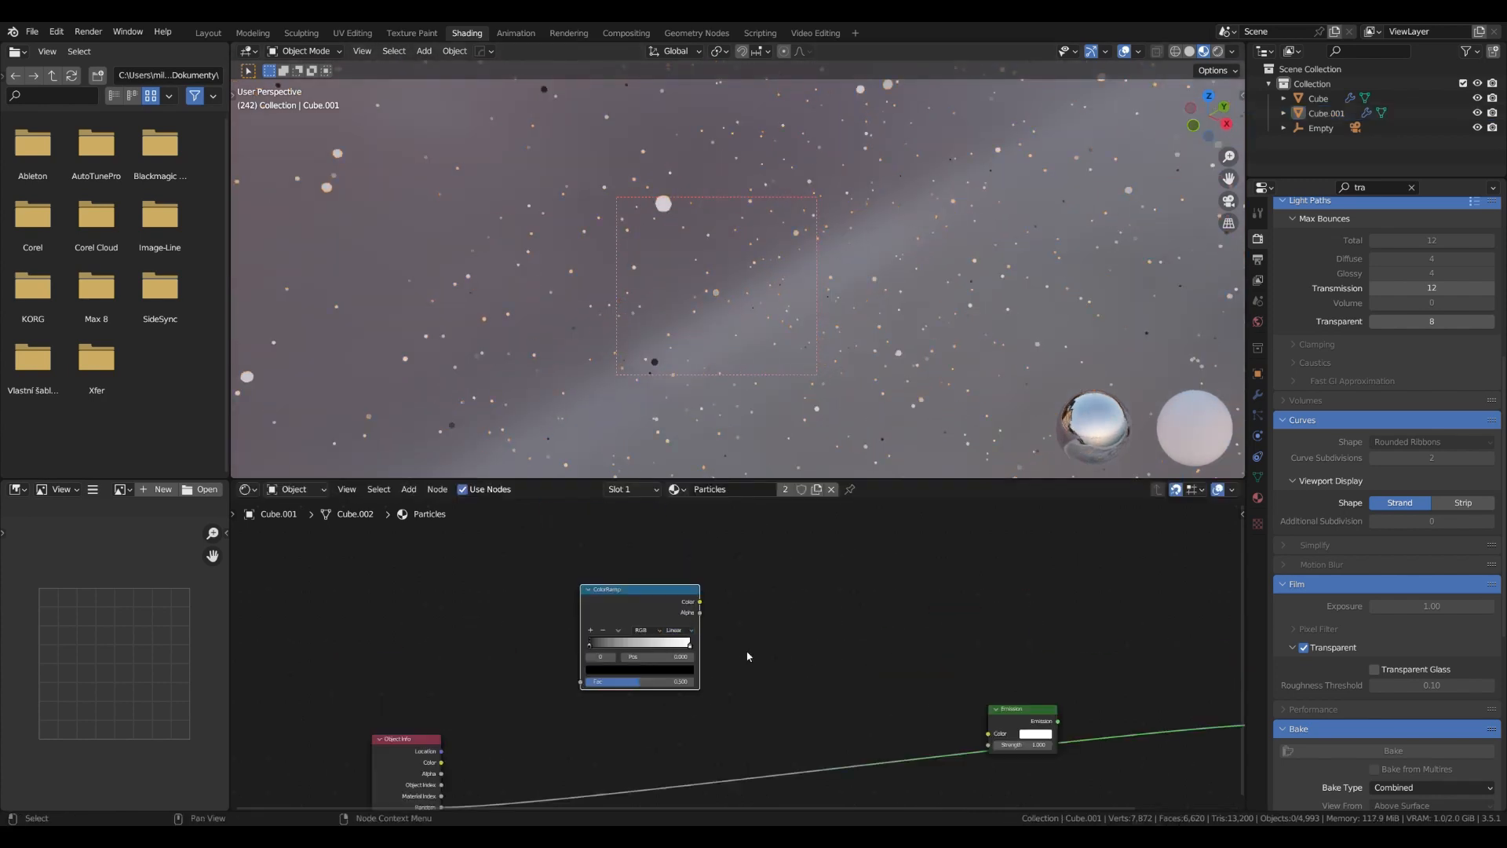
{"action": "key", "text": "ctrl+z"}
Color the ColorRamp's first stop red and its last stop orange
{"action": "scroll", "coordinate": [642, 660], "scroll_direction": "up", "scroll_amount": 3}
{"action": "scroll", "coordinate": [642, 659], "scroll_direction": "down", "scroll_amount": 3}
{"action": "middle_click_drag", "start_coordinate": [613, 667], "coordinate": [642, 591]}
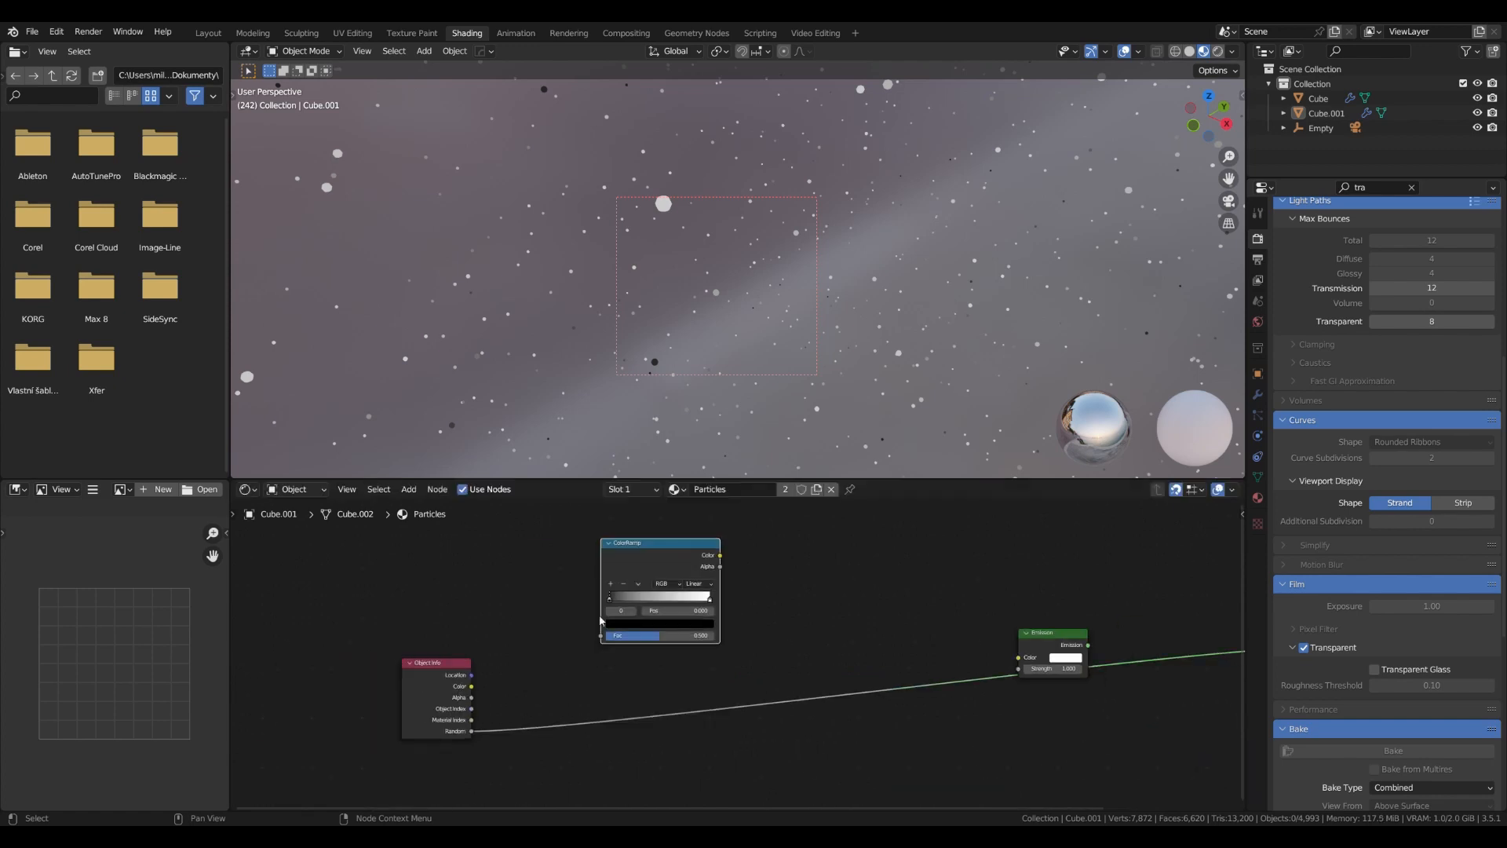
{"action": "left_click", "coordinate": [628, 623]}
{"action": "left_click", "coordinate": [704, 480]}
{"action": "left_click", "coordinate": [650, 557]}
{"action": "left_click", "coordinate": [709, 599]}
{"action": "left_click", "coordinate": [659, 623]}
{"action": "left_click", "coordinate": [675, 554]}
Add a second black-to-white ColorRamp above the red-to-orange one and feed both from Object Info's Random output
{"action": "scroll", "coordinate": [510, 628], "scroll_direction": "up", "scroll_amount": 2}
{"action": "middle_click_drag", "start_coordinate": [706, 525], "coordinate": [784, 544]}
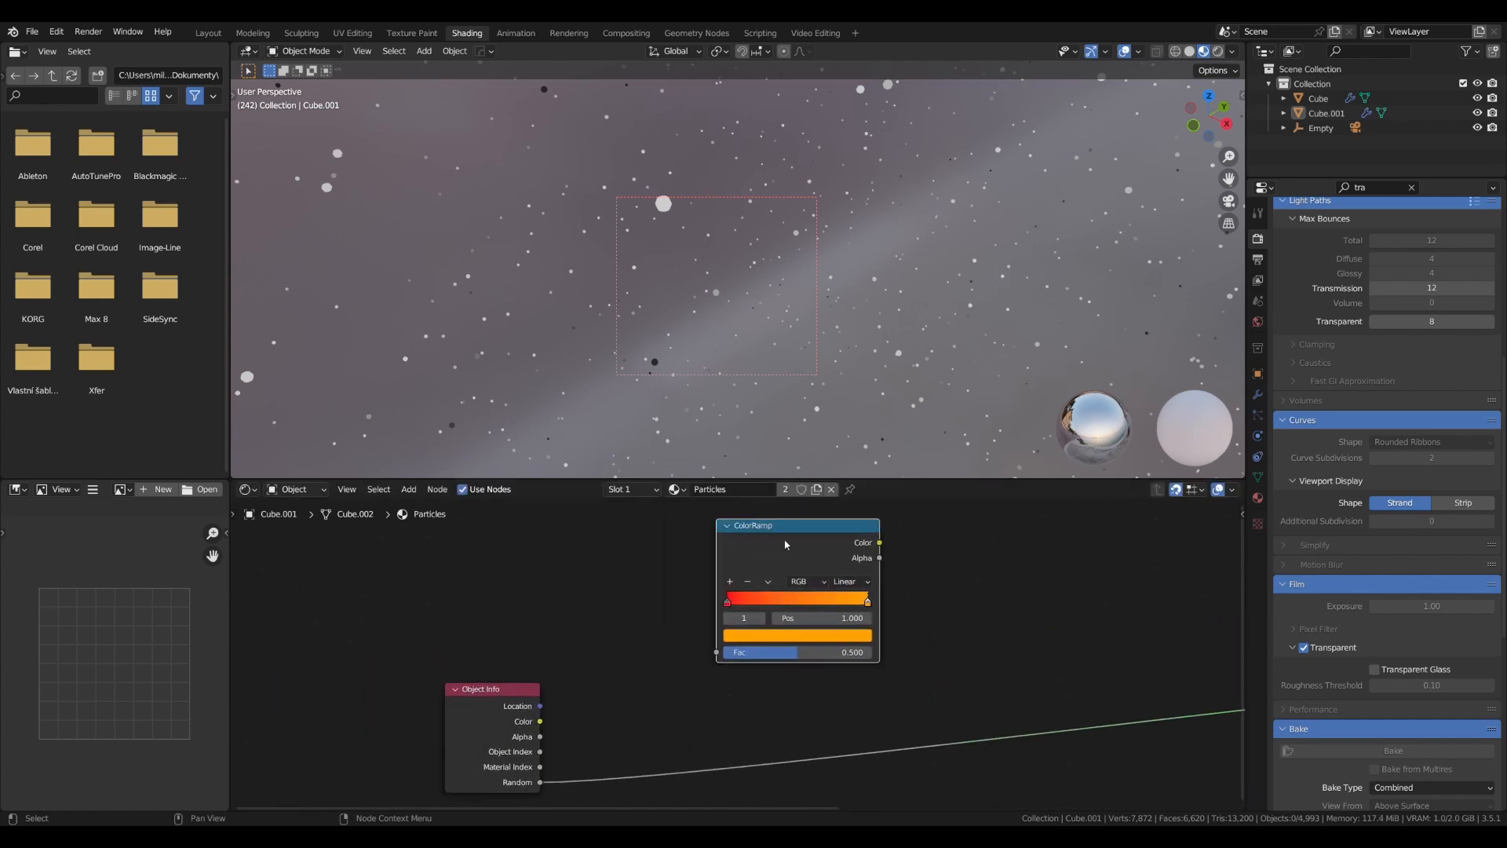
{"action": "left_click_drag", "start_coordinate": [784, 545], "coordinate": [756, 667]}
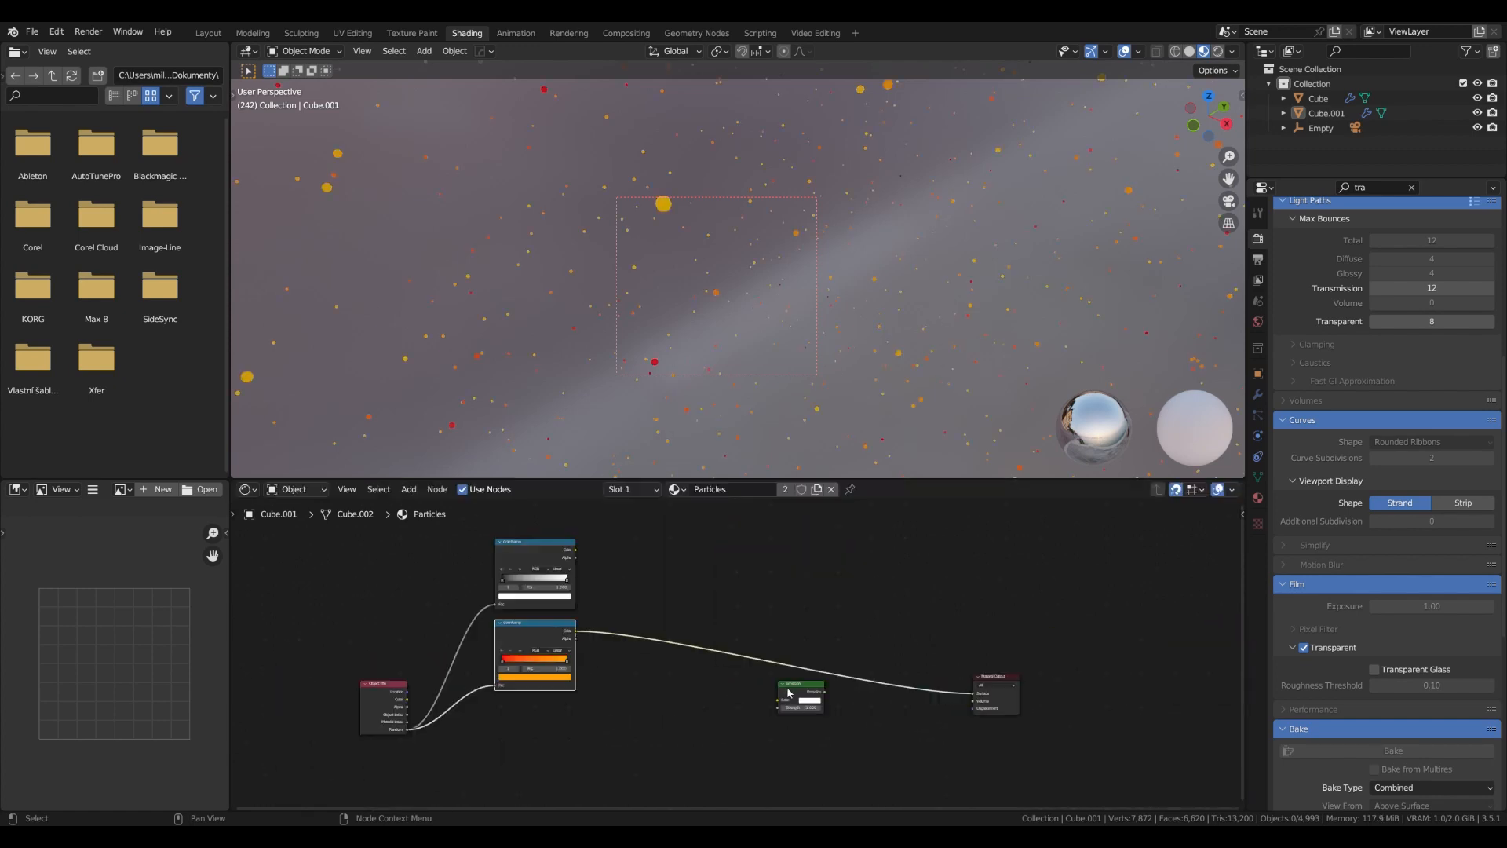
Connect the red-to-orange ColorRamp to the Emission color and the Emission shader to the Material Output's Surface
{"action": "scroll", "coordinate": [757, 669], "scroll_direction": "up", "scroll_amount": 2}
{"action": "scroll", "coordinate": [759, 668], "scroll_direction": "down", "scroll_amount": 1}
{"action": "key", "text": "KP_0"}
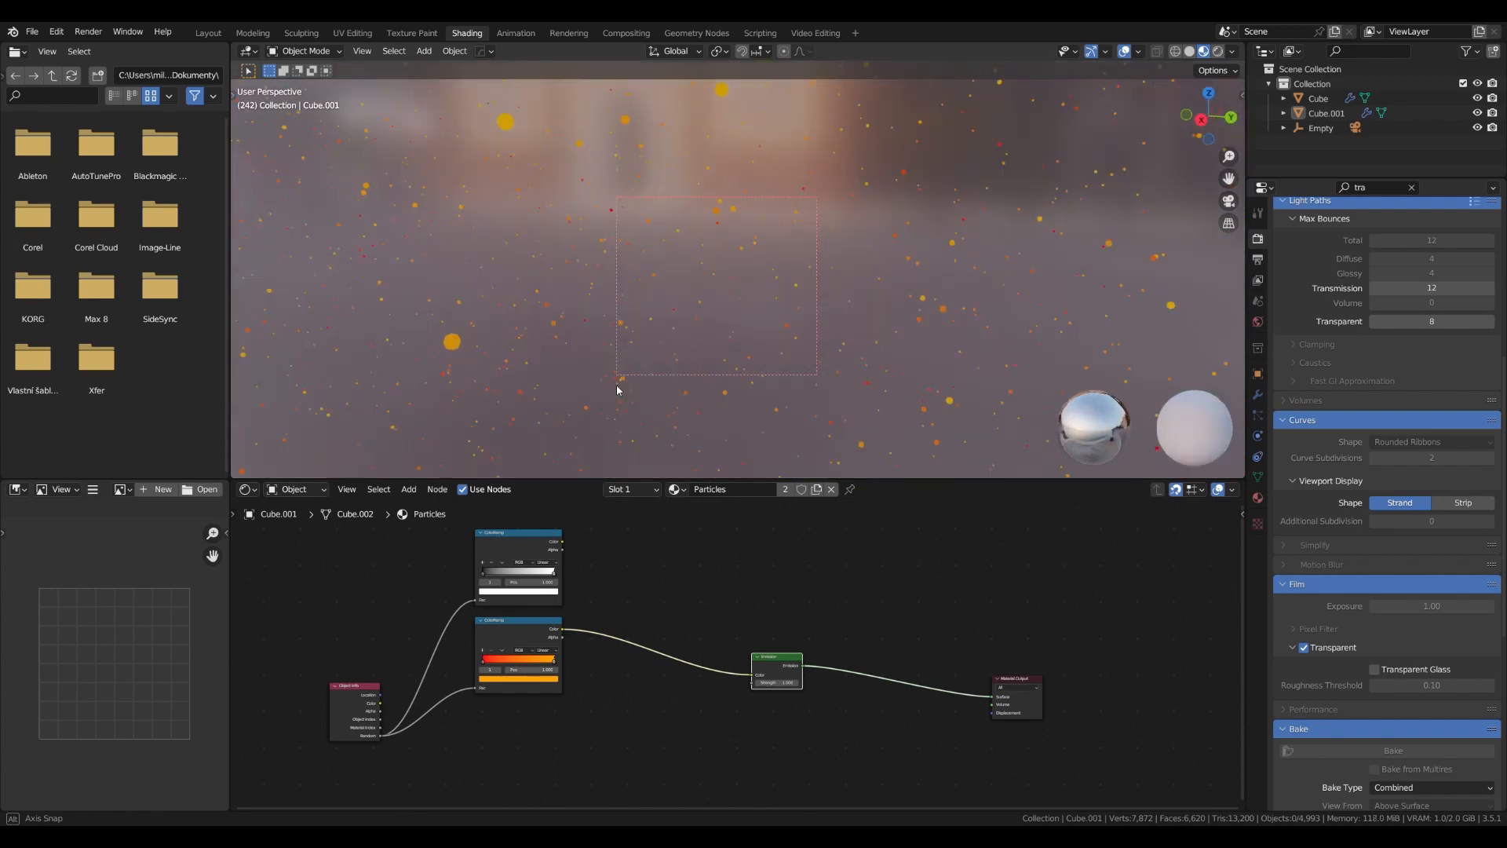
{"action": "scroll", "coordinate": [876, 433], "scroll_direction": "up", "scroll_amount": 5}
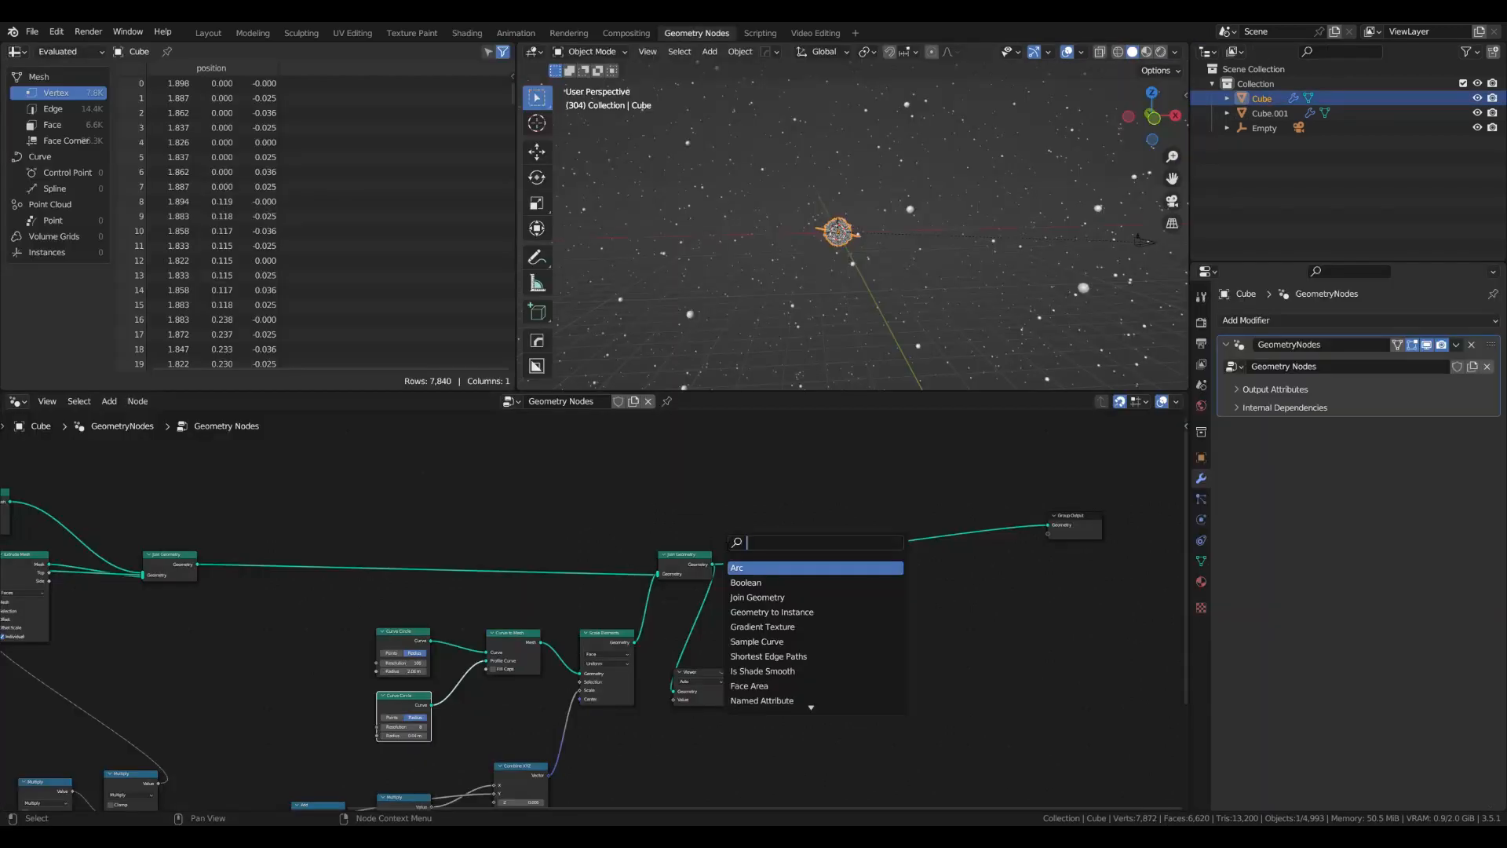
Insert a Set Material node between the two Join Geometry nodes of the Cube object and assign it the material named Material
{"action": "type", "text": "set"}
{"action": "key", "text": "Escape"}
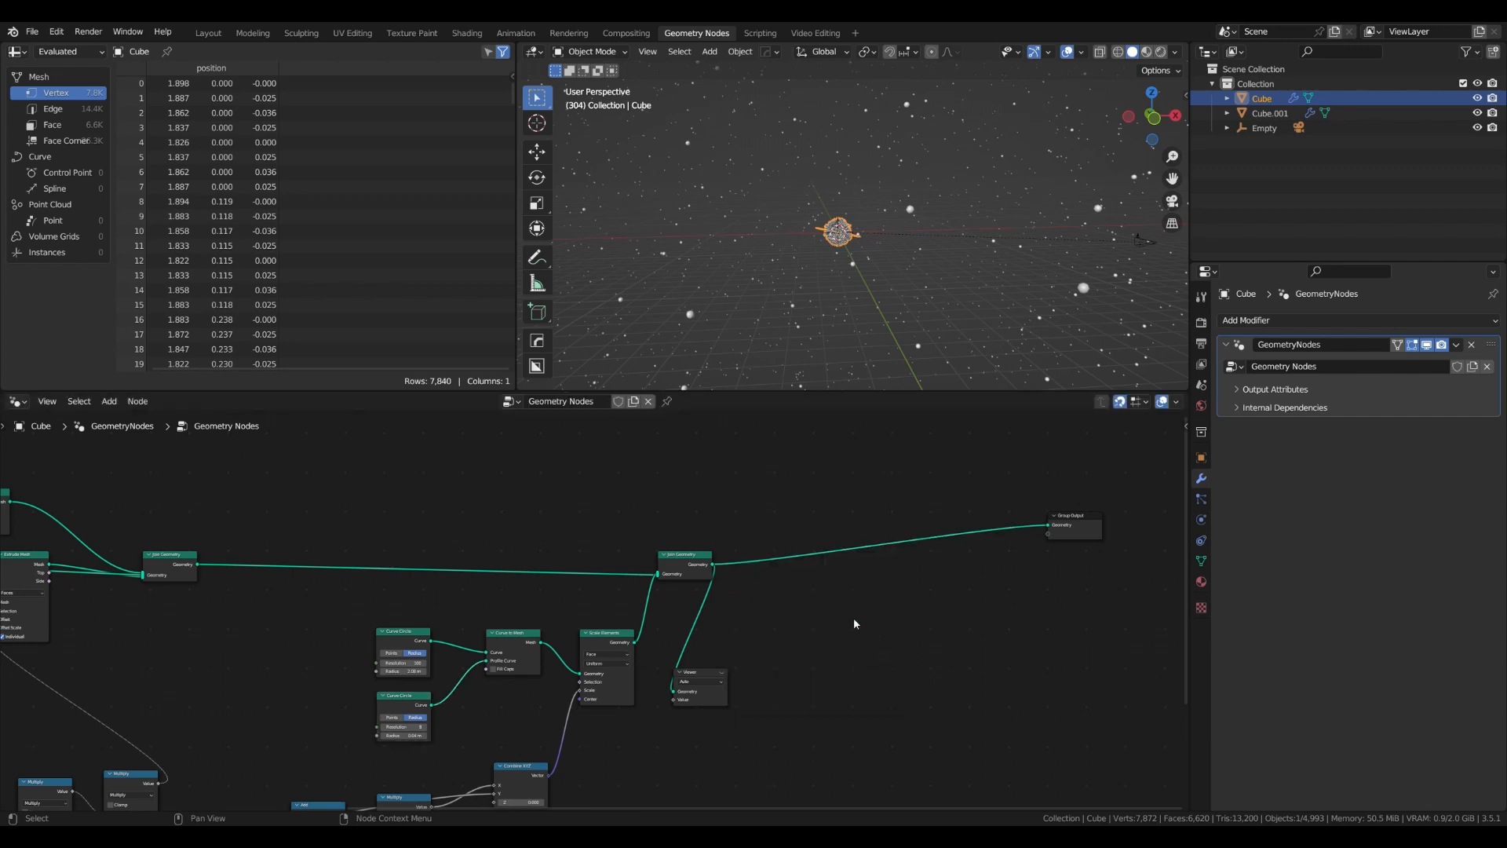
{"action": "scroll", "coordinate": [667, 612], "scroll_direction": "up", "scroll_amount": 3}
{"action": "key", "text": "shift+a"}
{"action": "type", "text": "set ma"}
{"action": "key", "text": "Return"}
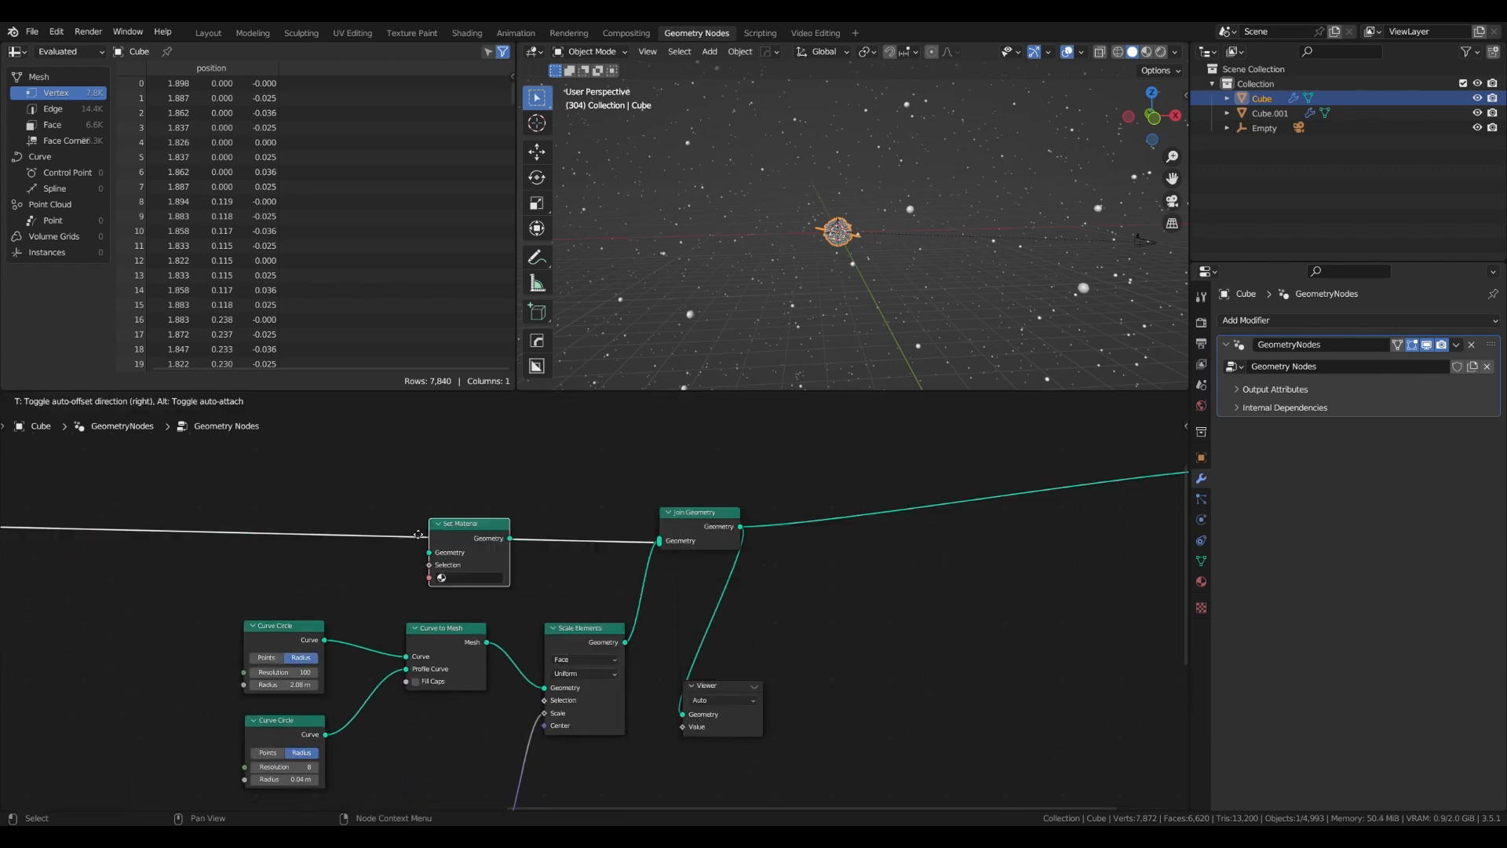
{"action": "left_click", "coordinate": [207, 501]}
{"action": "middle_click_drag", "start_coordinate": [575, 443], "coordinate": [871, 468]}
{"action": "scroll", "coordinate": [678, 483], "scroll_direction": "up", "scroll_amount": 7}
{"action": "middle_click_drag", "start_coordinate": [678, 483], "coordinate": [690, 514]}
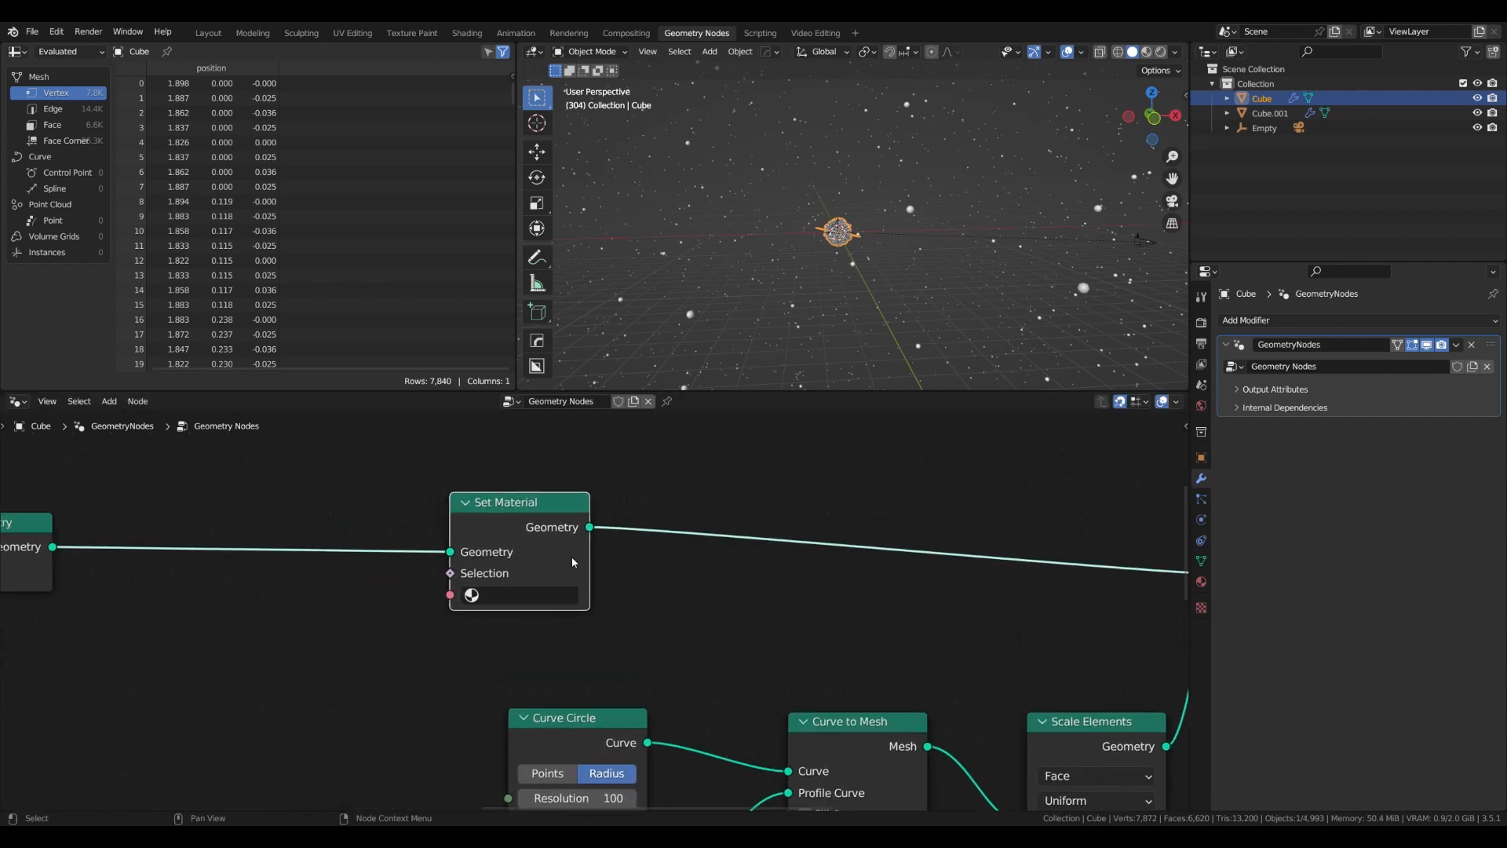
{"action": "left_click", "coordinate": [521, 595]}
{"action": "left_click", "coordinate": [507, 619]}
Assign Material to the Cube's material slot and remove its Principled BSDF node
{"action": "left_click", "coordinate": [467, 33]}
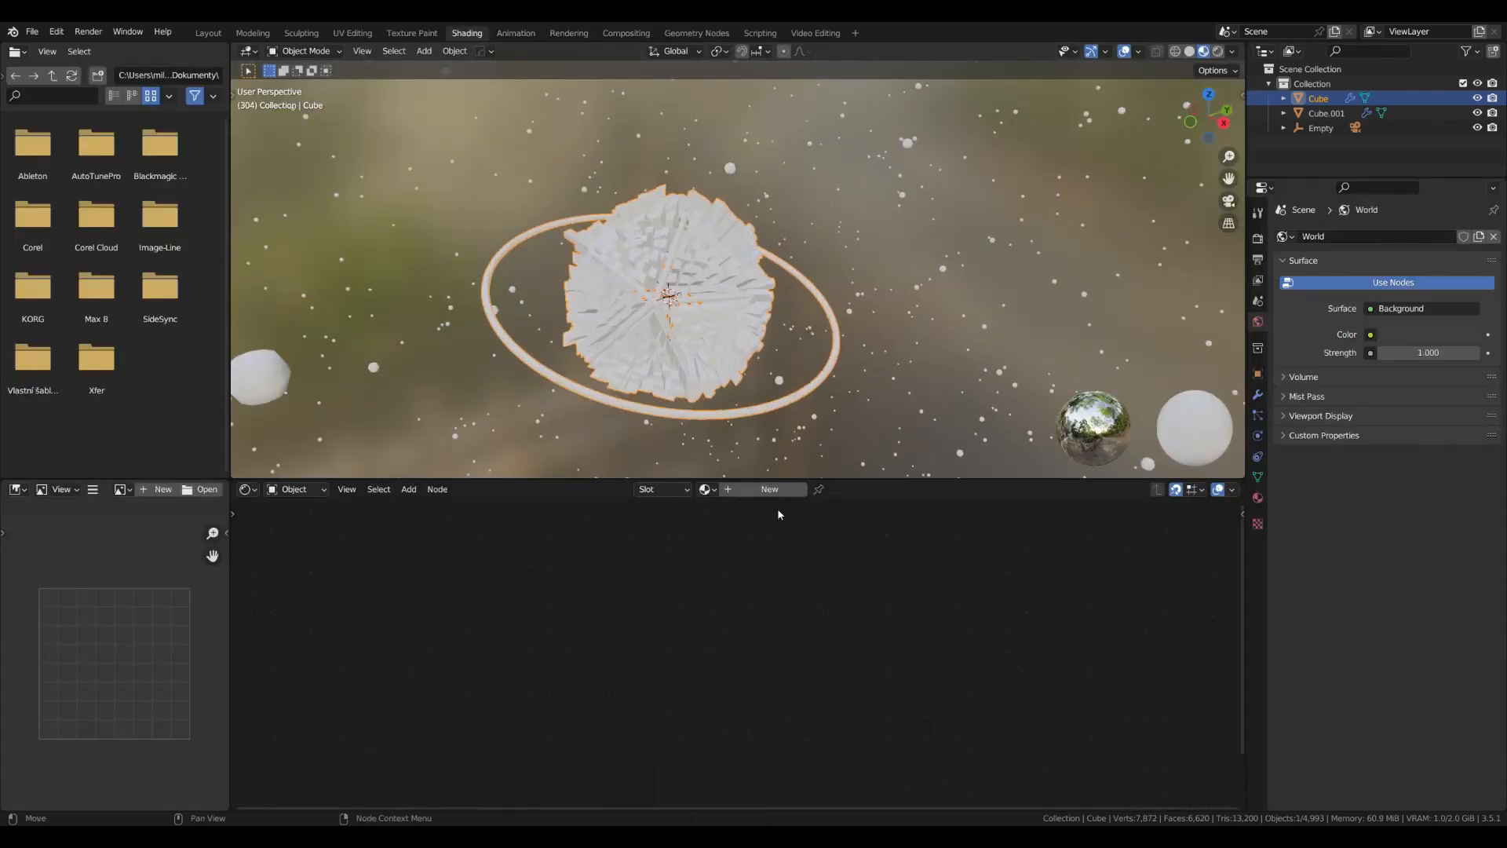
{"action": "mouse_move", "coordinate": [774, 493]}
{"action": "middle_mouse_down"}
{"action": "mouse_move", "coordinate": [781, 536]}
{"action": "mouse_move", "coordinate": [934, 598]}
{"action": "middle_mouse_up"}
{"action": "left_click", "coordinate": [682, 489]}
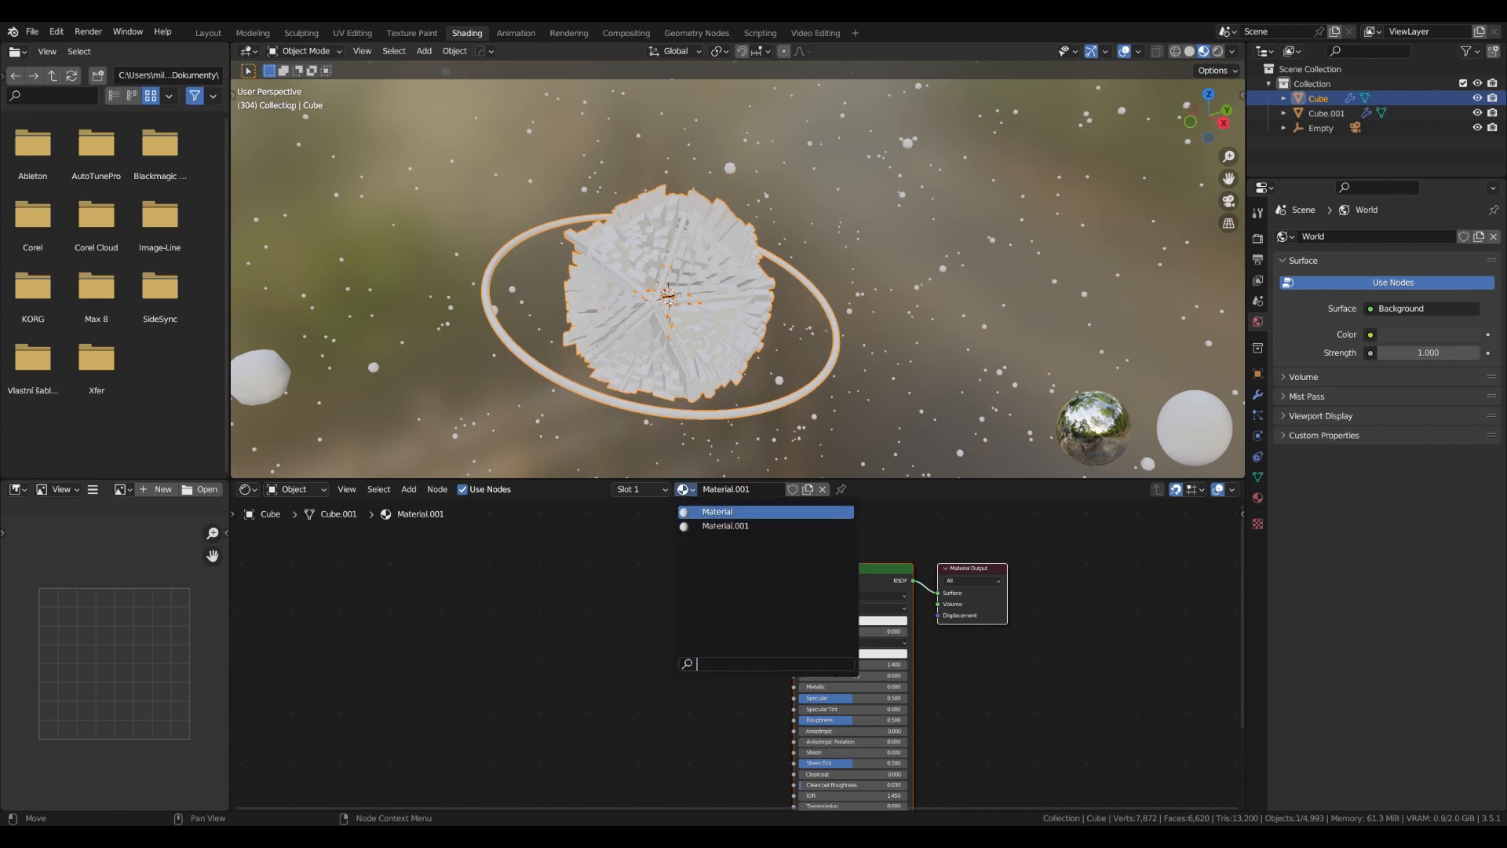
{"action": "left_click", "coordinate": [730, 508]}
{"action": "left_click", "coordinate": [898, 614]}
{"action": "mouse_move", "coordinate": [957, 502]}
{"action": "left_mouse_down"}
{"action": "mouse_move", "coordinate": [958, 524]}
{"action": "mouse_move", "coordinate": [957, 502]}
{"action": "left_mouse_up"}
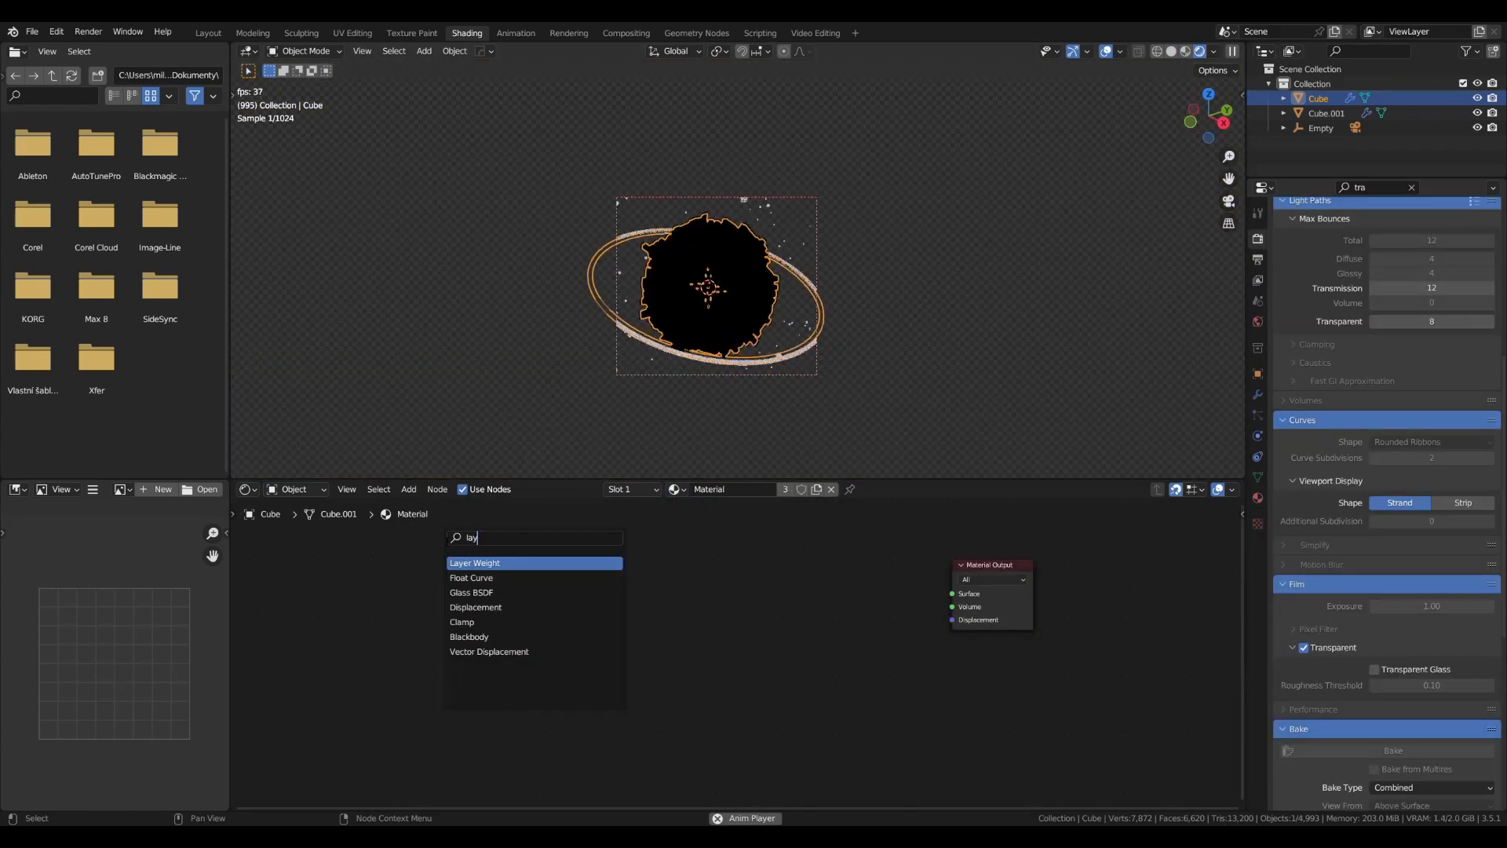
Add a Layer Weight node and connect its Fresnel output to the Material Output's Surface as a preview
{"action": "left_click", "coordinate": [458, 562]}
{"action": "left_click", "coordinate": [458, 599]}
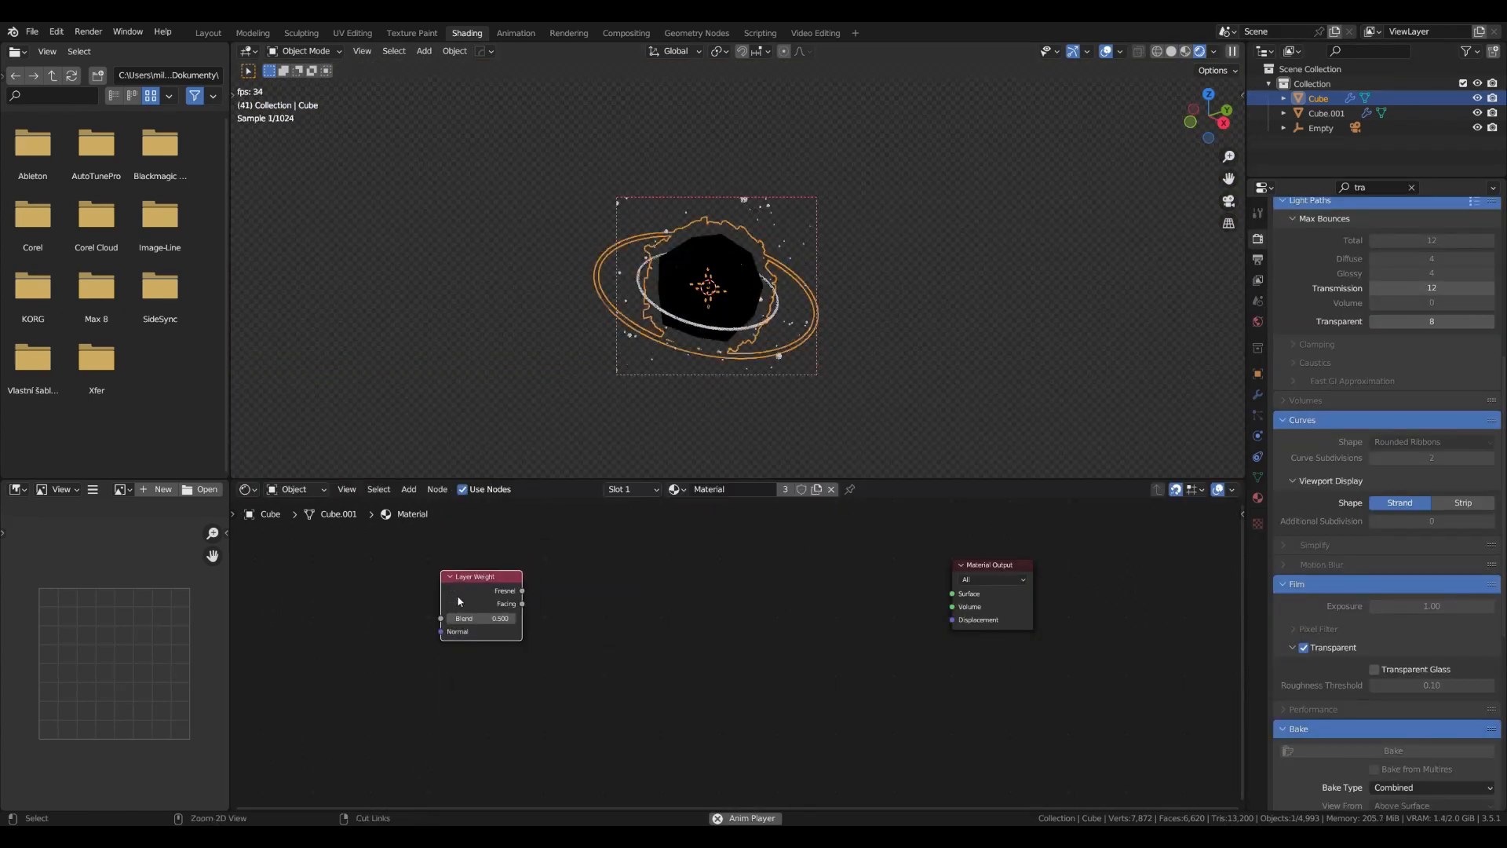
{"action": "left_click", "coordinate": [459, 601], "text": "ctrl+shift"}
{"action": "scroll", "coordinate": [623, 652], "scroll_direction": "up", "scroll_amount": 3}
{"action": "middle_click_drag", "start_coordinate": [623, 652], "coordinate": [609, 673]}
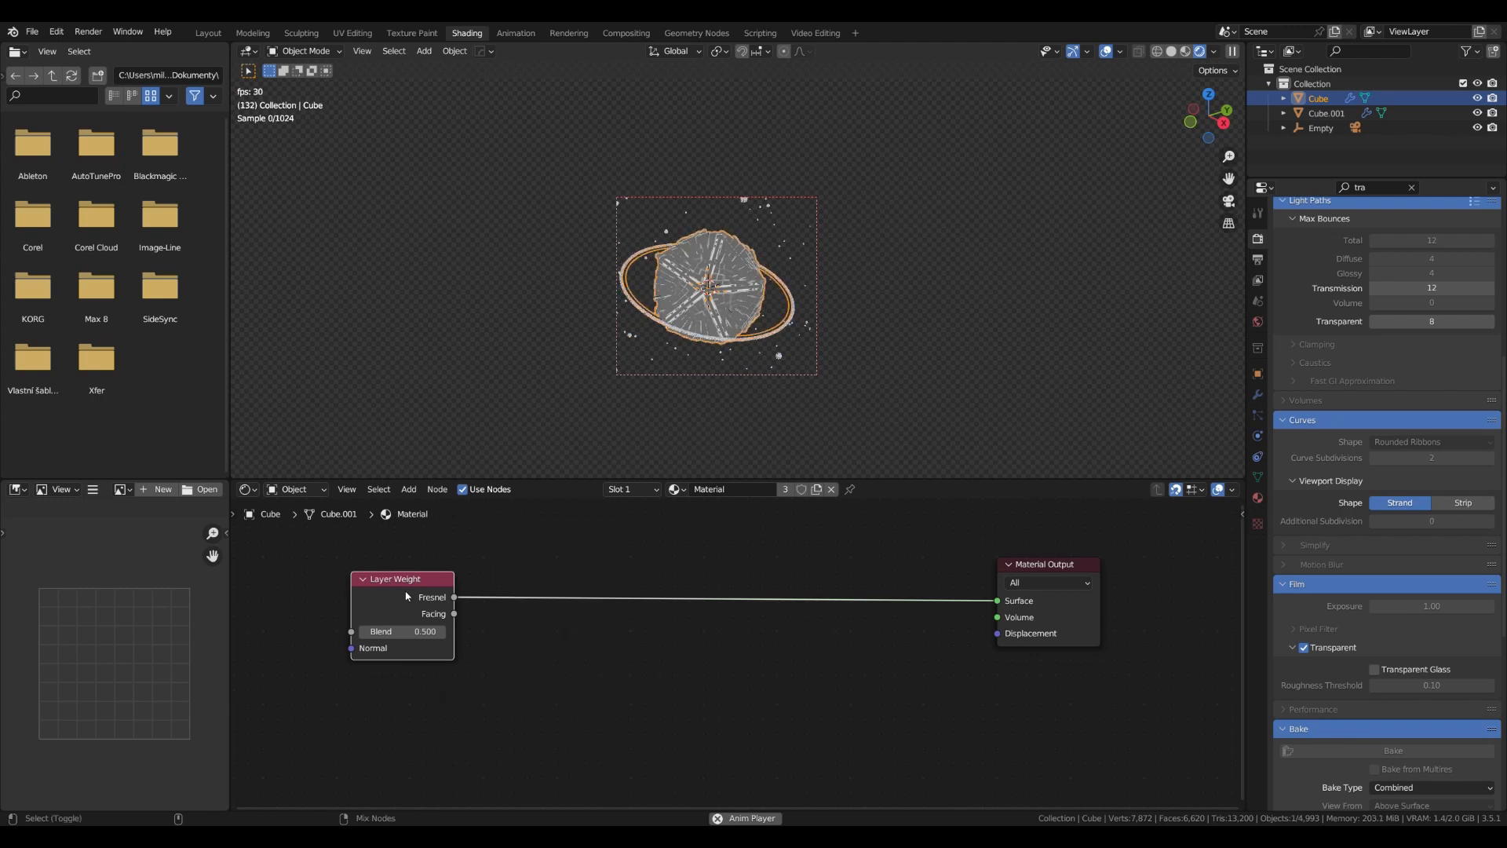
Preview the Layer Weight outputs and insert a ColorRamp node between its Fresnel output and the Material Output's Surface
{"action": "left_click", "coordinate": [408, 595], "text": "ctrl+shift"}
{"action": "left_click", "coordinate": [407, 595], "text": "ctrl+shift"}
{"action": "scroll", "coordinate": [559, 553], "scroll_direction": "down", "scroll_amount": 2}
{"action": "middle_click_drag", "start_coordinate": [560, 553], "coordinate": [568, 572]}
{"action": "key", "text": "shift+a"}
{"action": "left_click", "coordinate": [568, 573]}
{"action": "type", "text": "co"}
{"action": "key", "text": "Return"}
{"action": "left_click", "coordinate": [568, 572]}
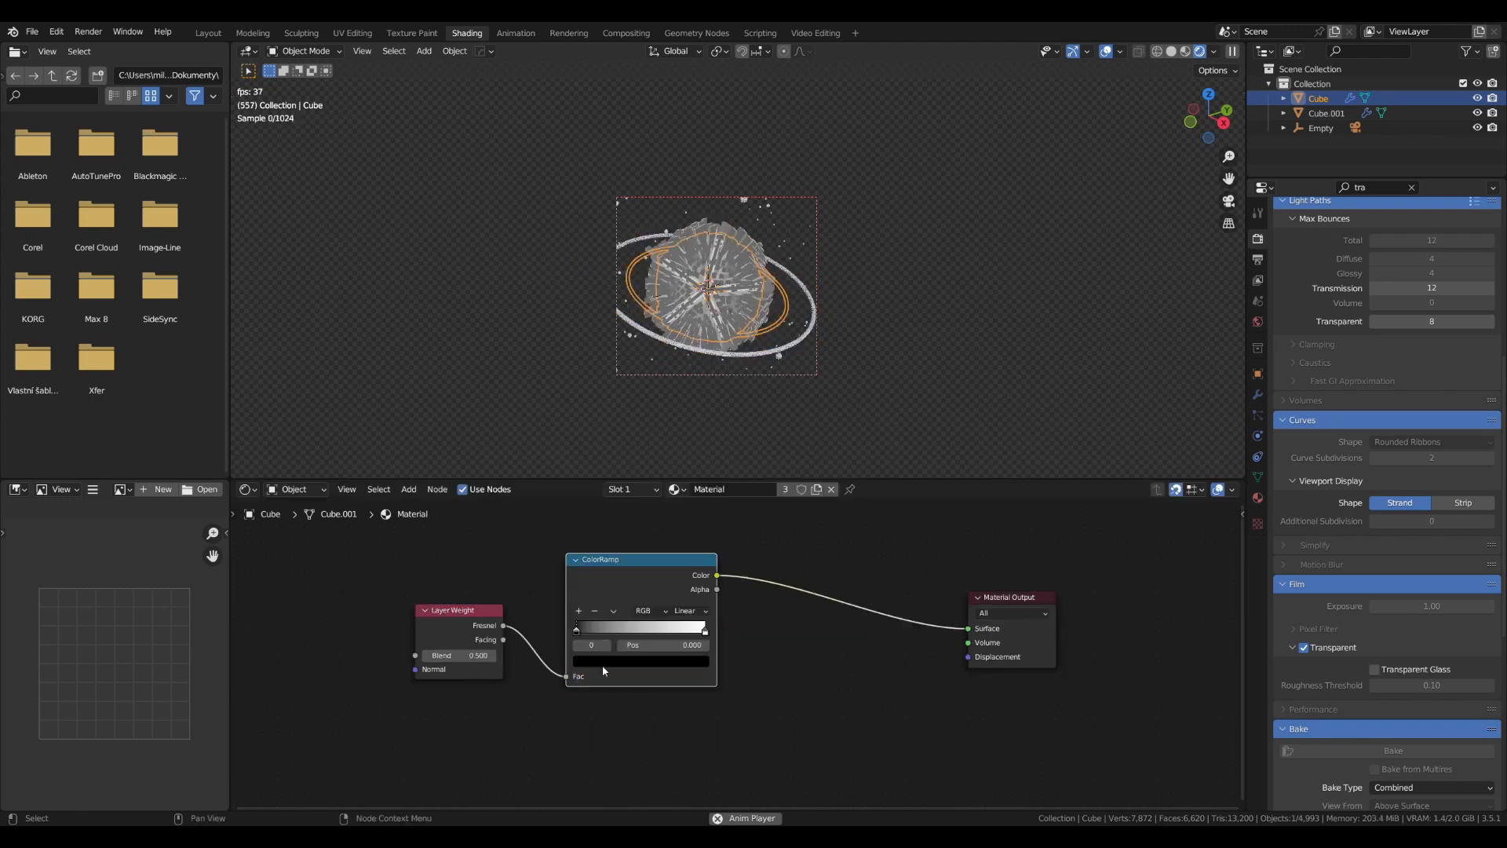
Color the ramp's first stop red and its last stop yellow-orange
{"action": "left_click", "coordinate": [605, 661]}
{"action": "left_click_drag", "start_coordinate": [680, 549], "coordinate": [680, 480]}
{"action": "left_click_drag", "start_coordinate": [626, 537], "coordinate": [626, 573]}
{"action": "left_click", "coordinate": [703, 629]}
{"action": "left_click", "coordinate": [649, 661]}
{"action": "left_click", "coordinate": [594, 562]}
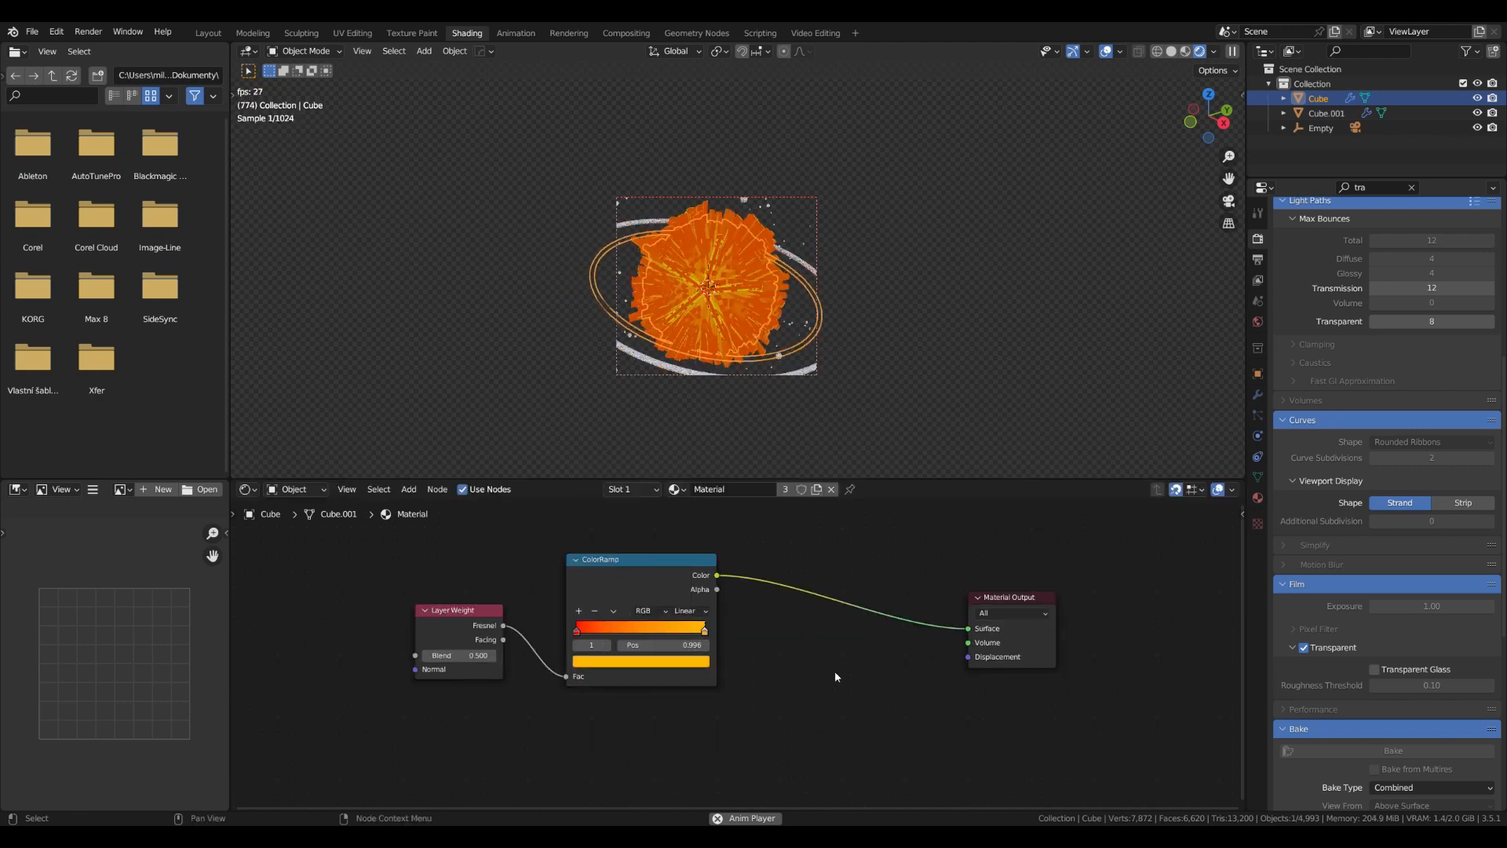
Give the ColorRamp a third stop, with yellow-orange at about 0.6, pale peach at the end and Ease interpolation
{"action": "left_click_drag", "start_coordinate": [703, 631], "coordinate": [654, 629]}
{"action": "left_click", "coordinate": [578, 611]}
{"action": "left_click", "coordinate": [624, 661]}
{"action": "left_click", "coordinate": [593, 560]}
{"action": "left_click", "coordinate": [704, 629]}
{"action": "left_click", "coordinate": [648, 660]}
{"action": "left_click", "coordinate": [616, 541]}
Insert an Emission shader between the ColorRamp and the Material Output, and stop the animation playback
{"action": "key", "text": "shift+a"}
{"action": "type", "text": "e"}
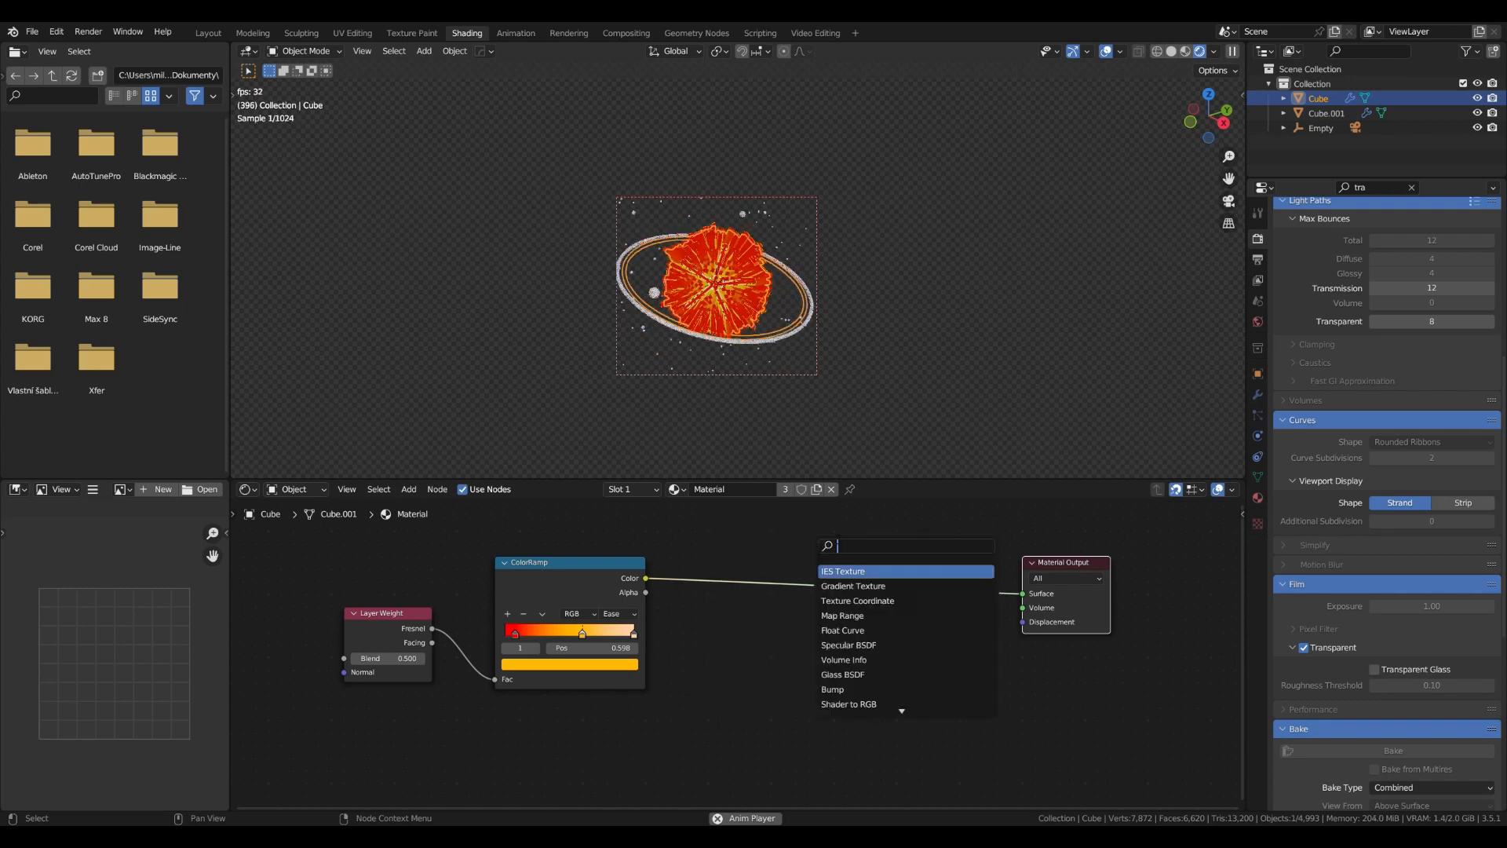
{"action": "key", "text": "Return"}
{"action": "left_click", "coordinate": [875, 603]}
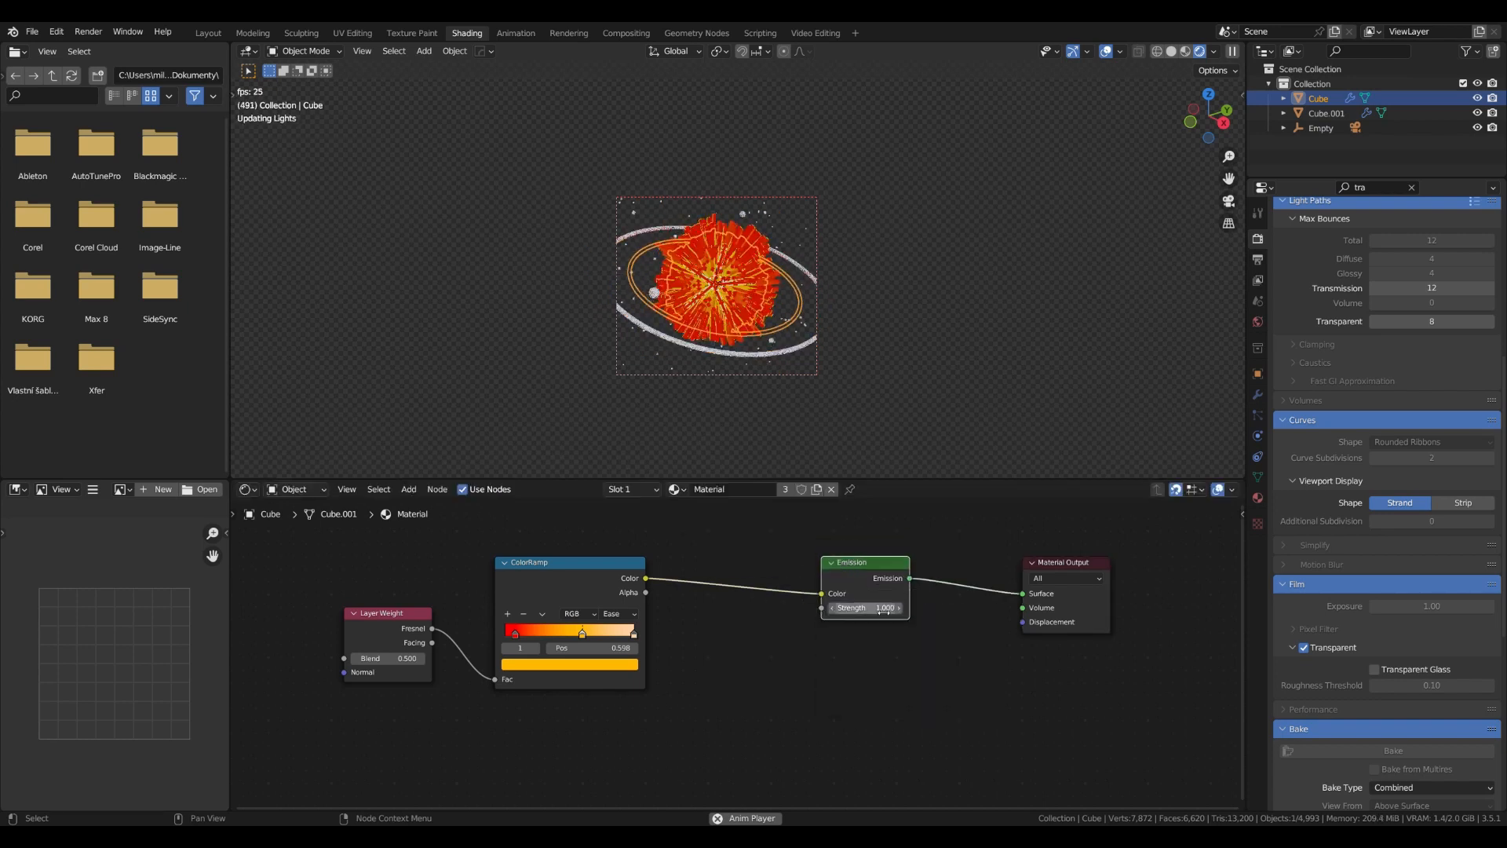
{"action": "key", "text": "space"}
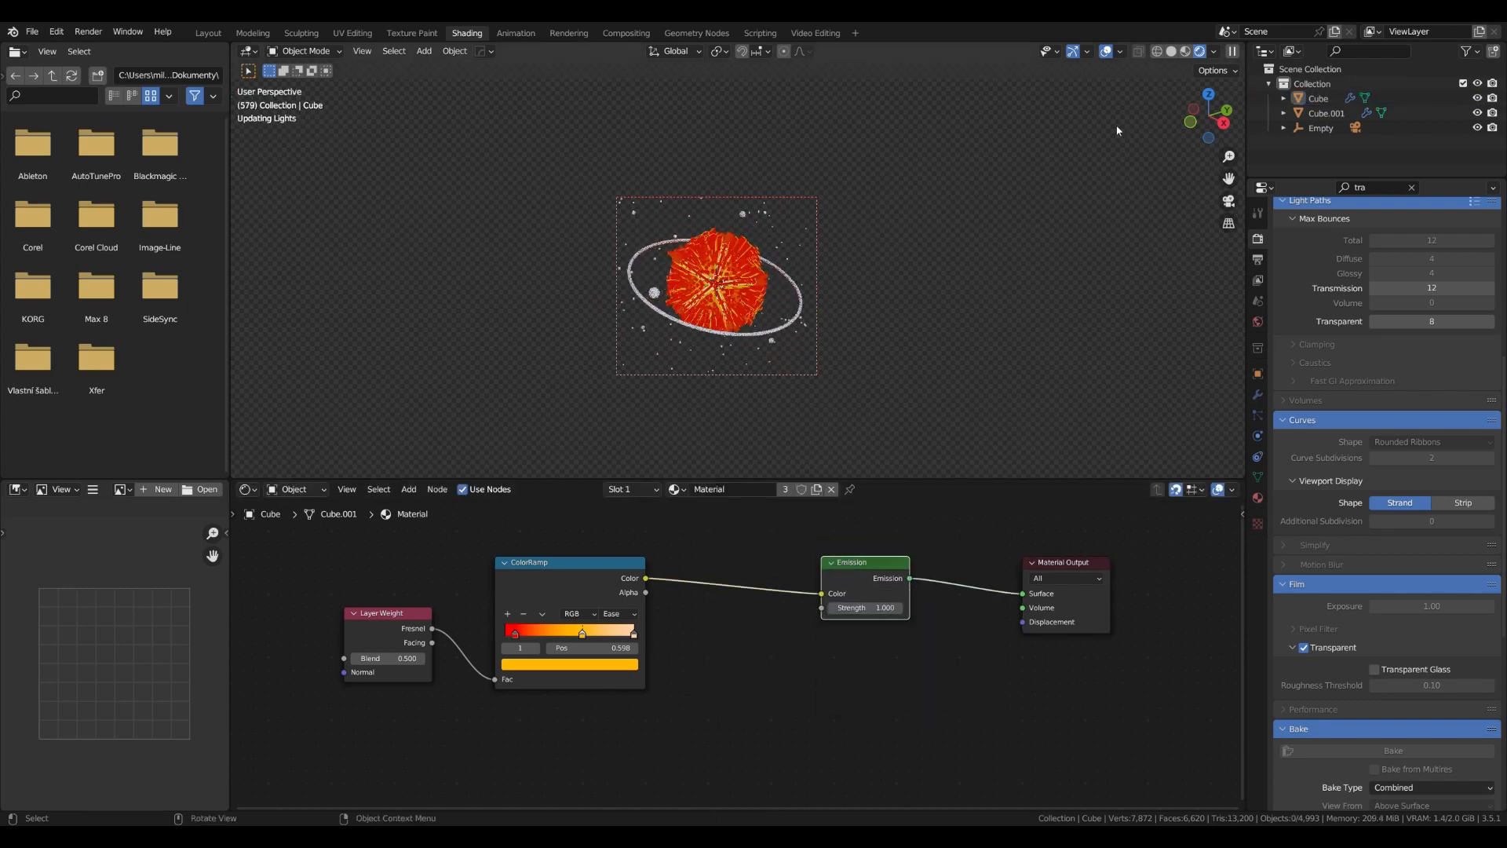
Add a Glass BSDF node below the Emission shader
{"action": "key", "text": "shift+a"}
{"action": "left_click", "coordinate": [752, 548]}
{"action": "type", "text": "gla"}
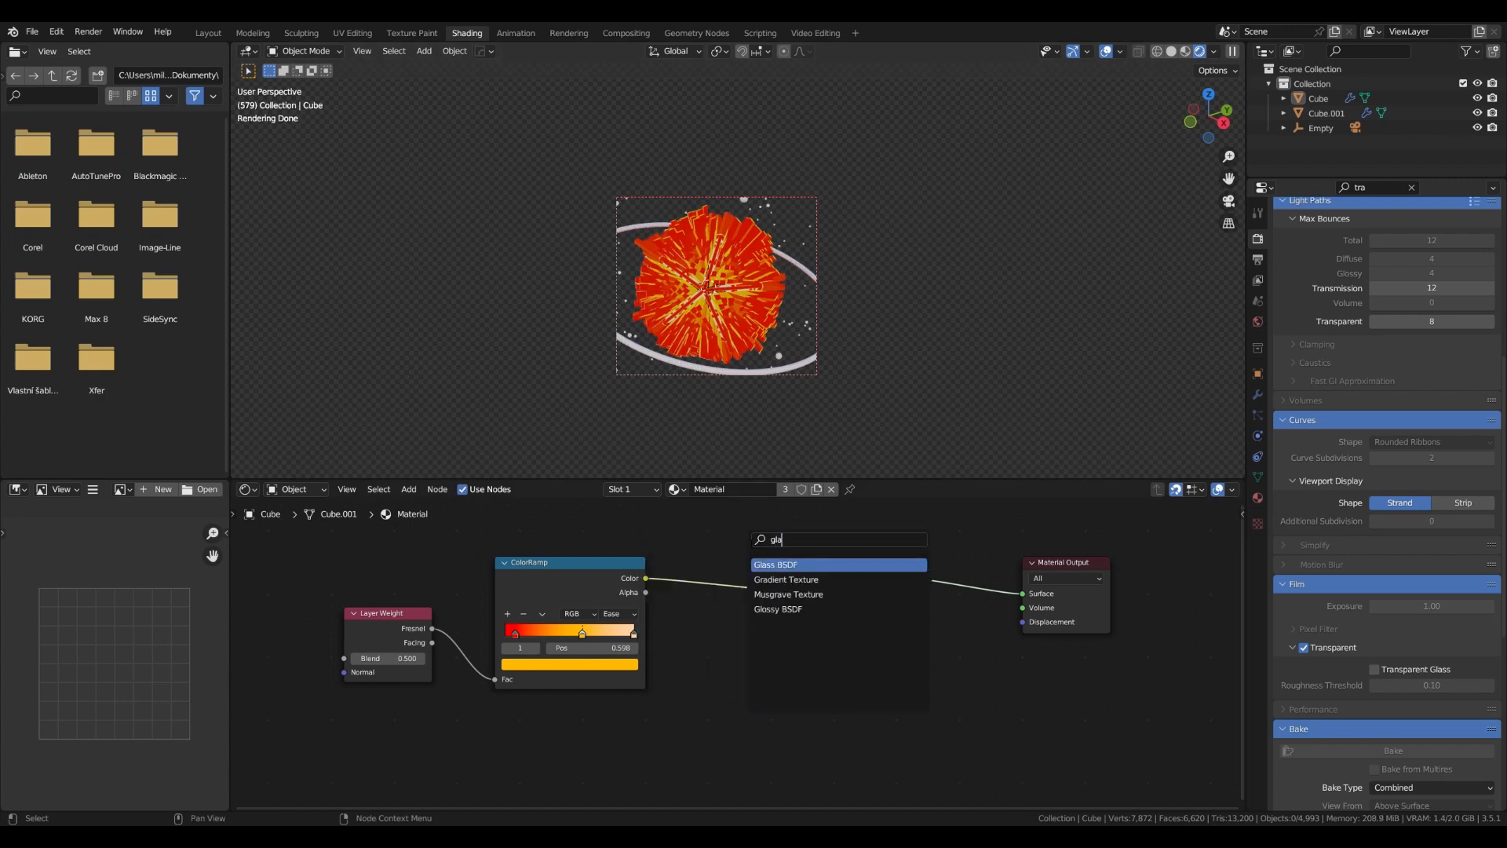
{"action": "key", "text": "Return"}
{"action": "left_click", "coordinate": [832, 691]}
Combine the Emission and Glass BSDF shaders in a Mix Shader before the Material Output, with Layer Weight's Facing output as its factor
{"action": "key", "text": "shift+a"}
{"action": "left_click", "coordinate": [822, 601]}
{"action": "type", "text": "mi"}
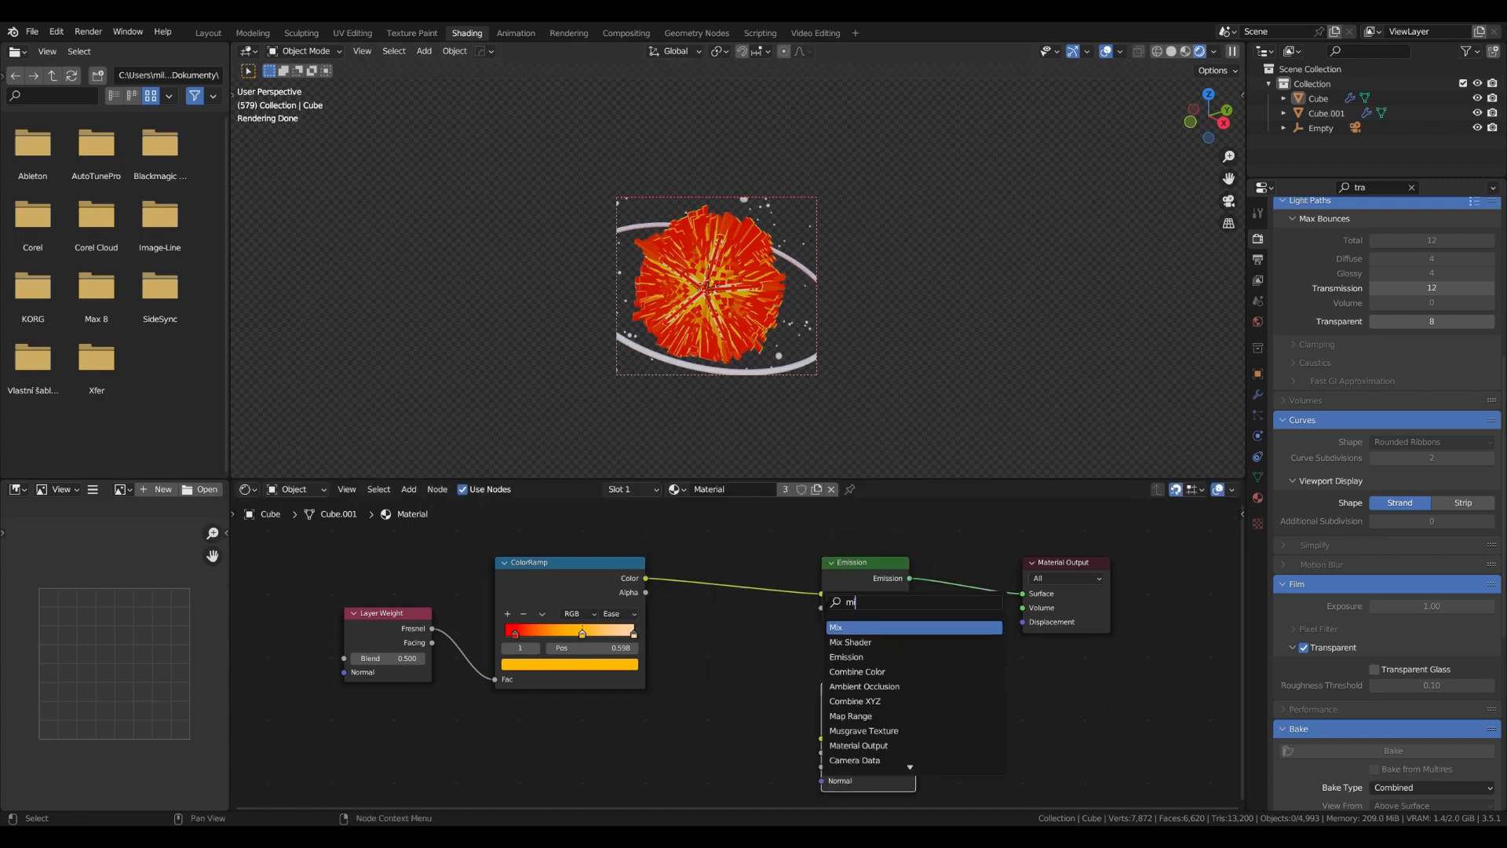
{"action": "key", "text": "Down"}
{"action": "key", "text": "Return"}
{"action": "left_click", "coordinate": [1003, 585]}
{"action": "left_click_drag", "start_coordinate": [916, 704], "coordinate": [960, 623]}
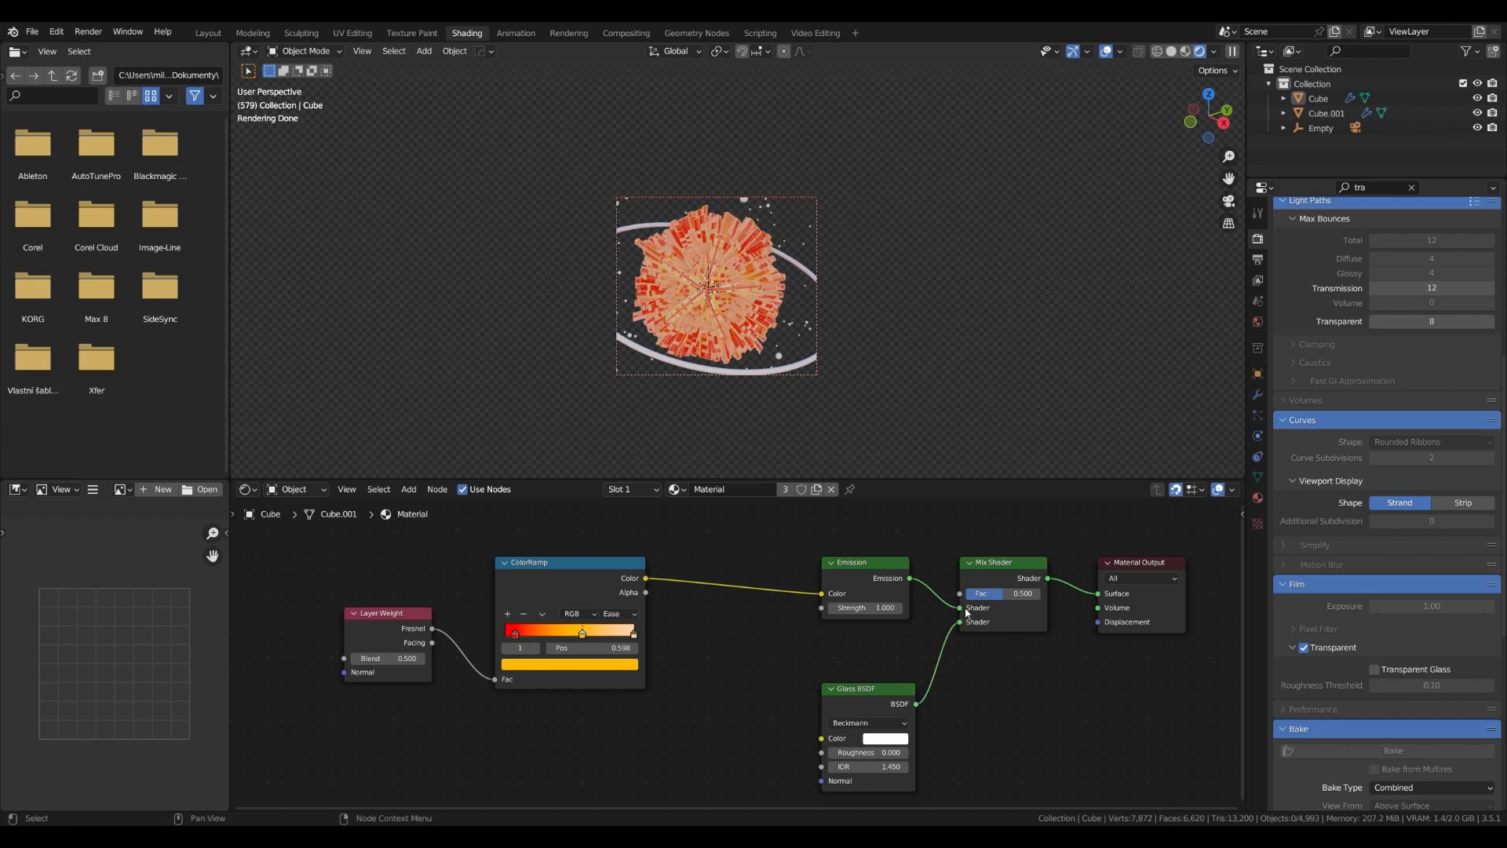
{"action": "left_click_drag", "start_coordinate": [431, 642], "coordinate": [967, 596]}
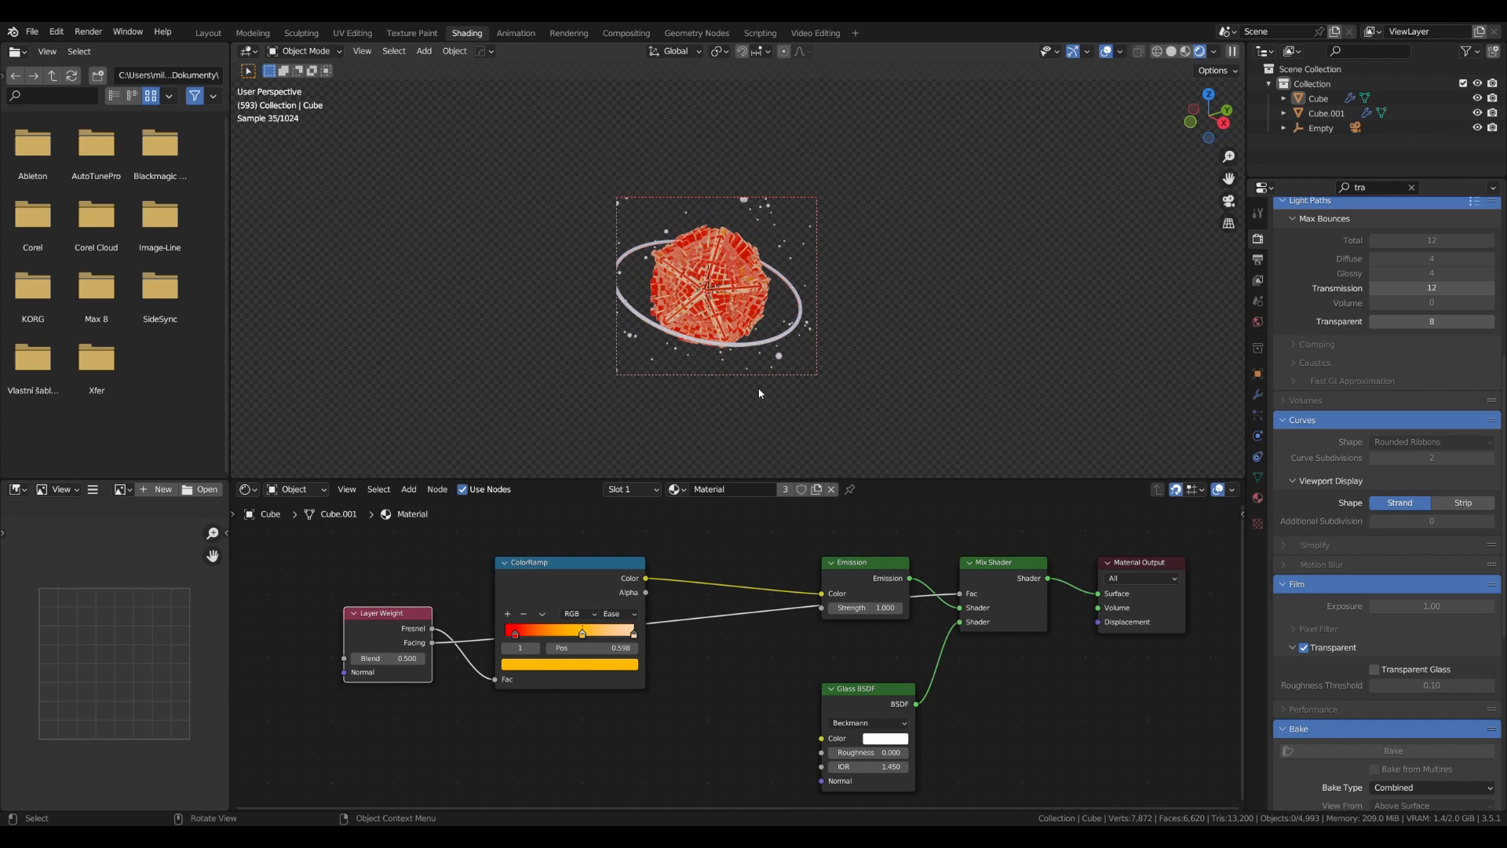
Insert a ColorRamp between Layer Weight's Facing output and the Mix Shader's Fac, and move its white stop to 0.364
{"action": "left_click", "coordinate": [879, 710]}
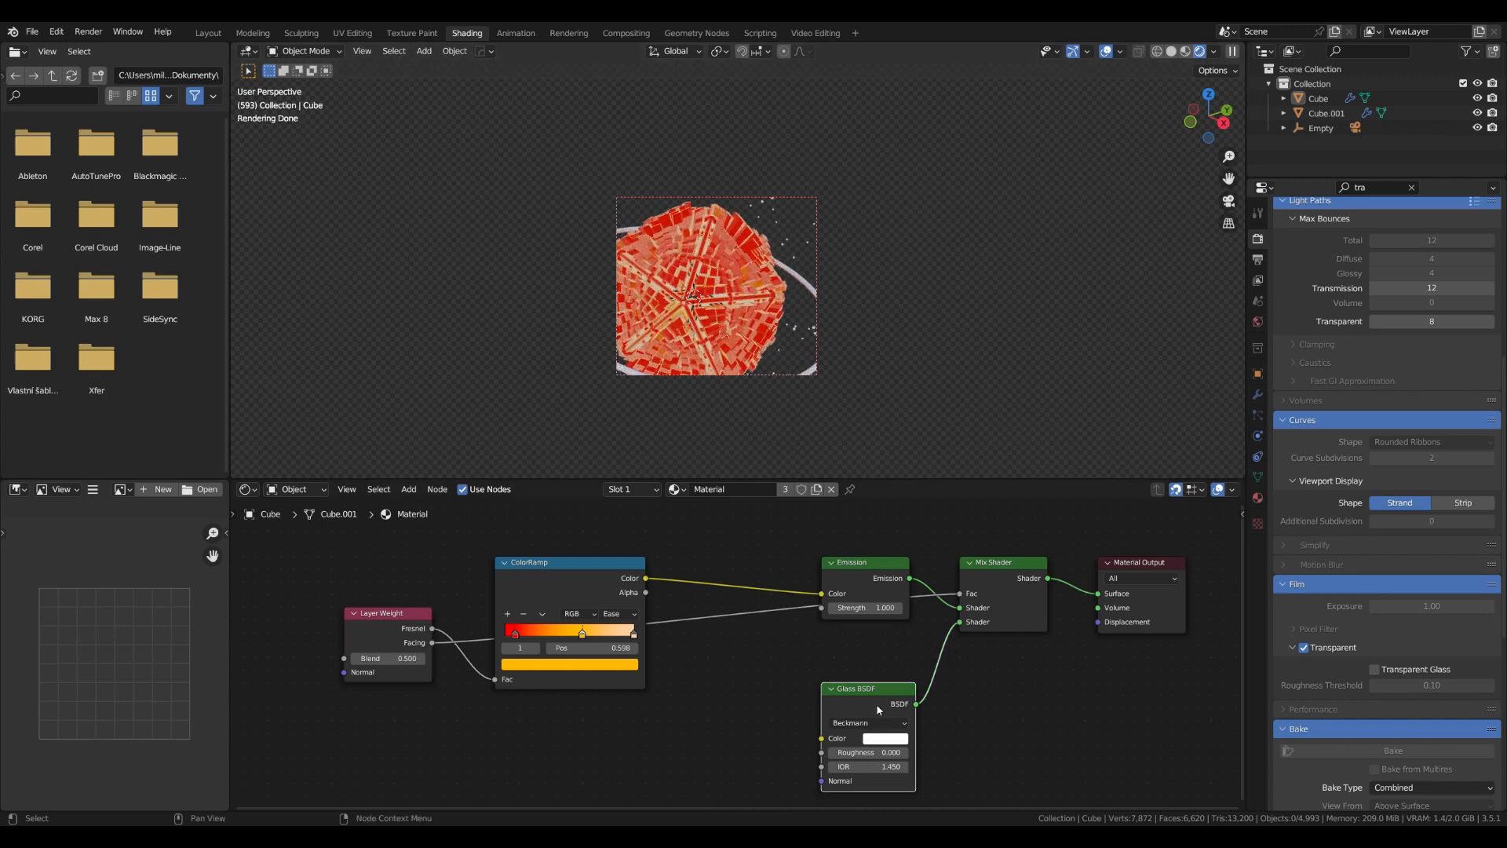
{"action": "key", "text": "shift+a"}
{"action": "left_click", "coordinate": [517, 559]}
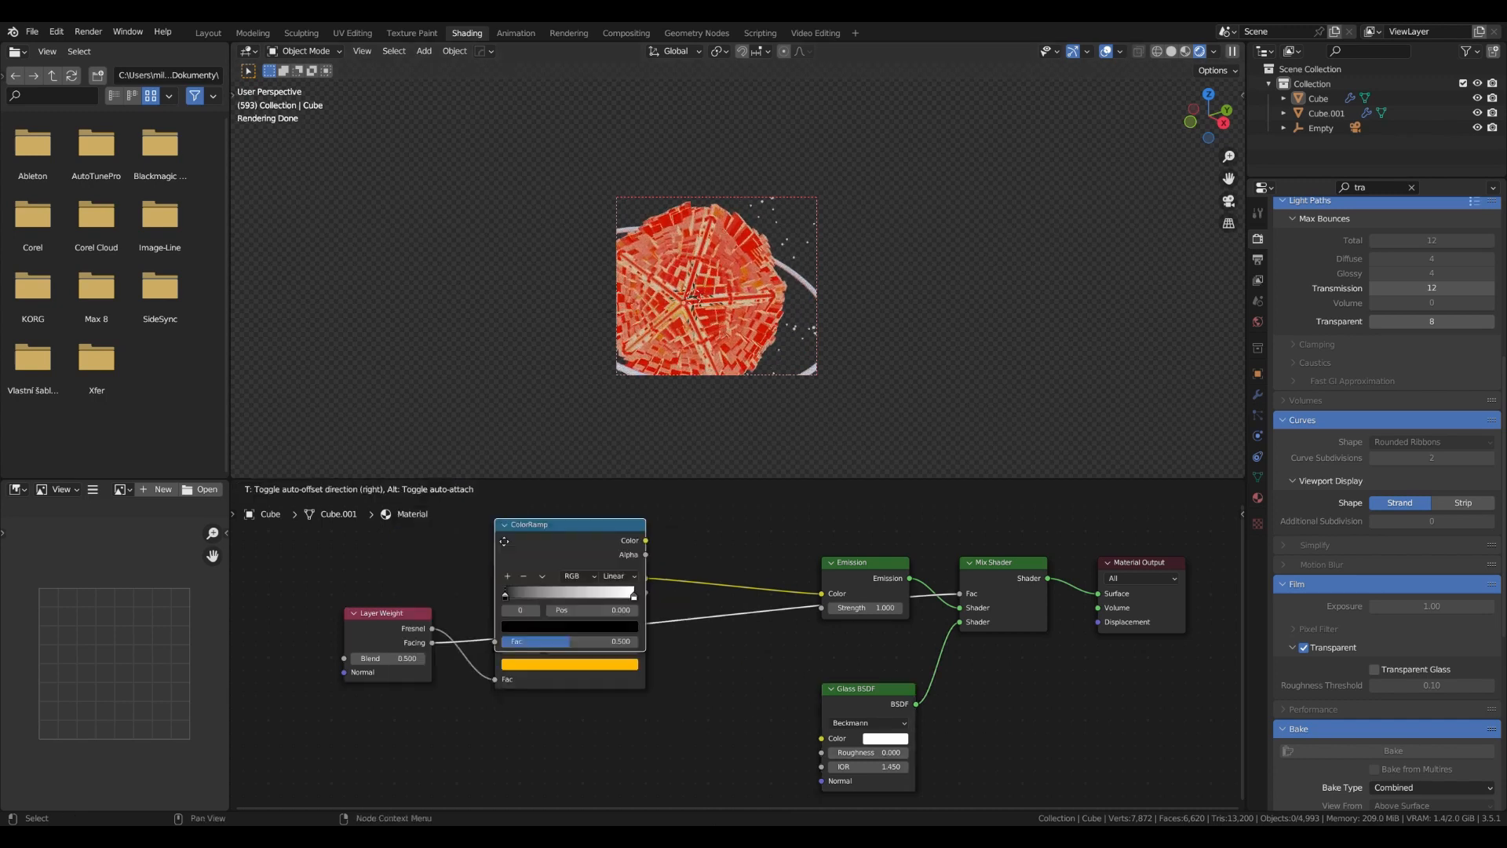
{"action": "left_click", "coordinate": [708, 634]}
{"action": "left_click_drag", "start_coordinate": [707, 634], "coordinate": [656, 546]}
{"action": "scroll", "coordinate": [734, 636], "scroll_direction": "up", "scroll_amount": 3}
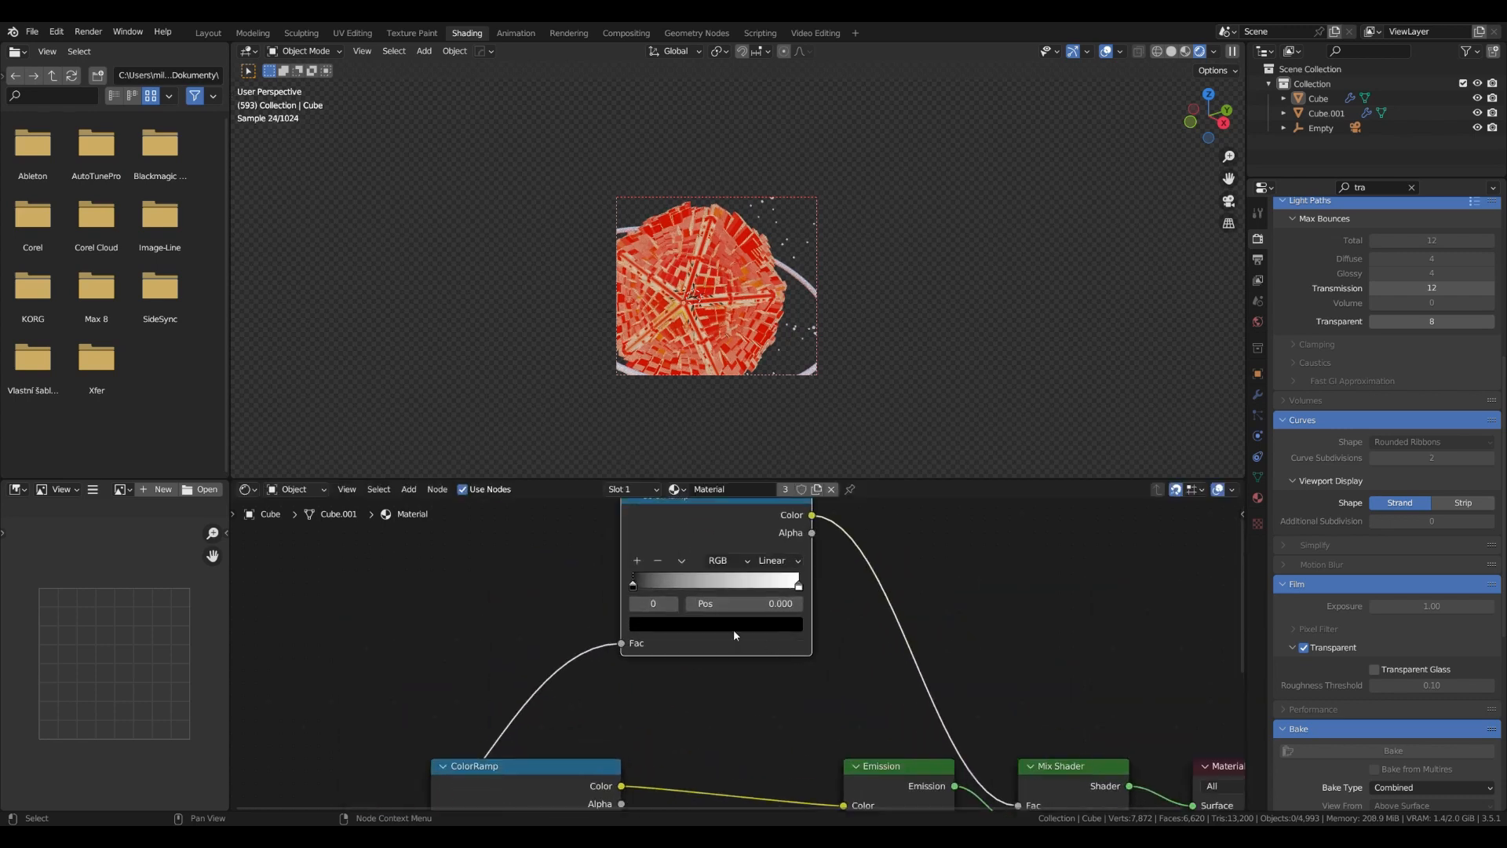
{"action": "left_click_drag", "start_coordinate": [778, 590], "coordinate": [678, 570]}
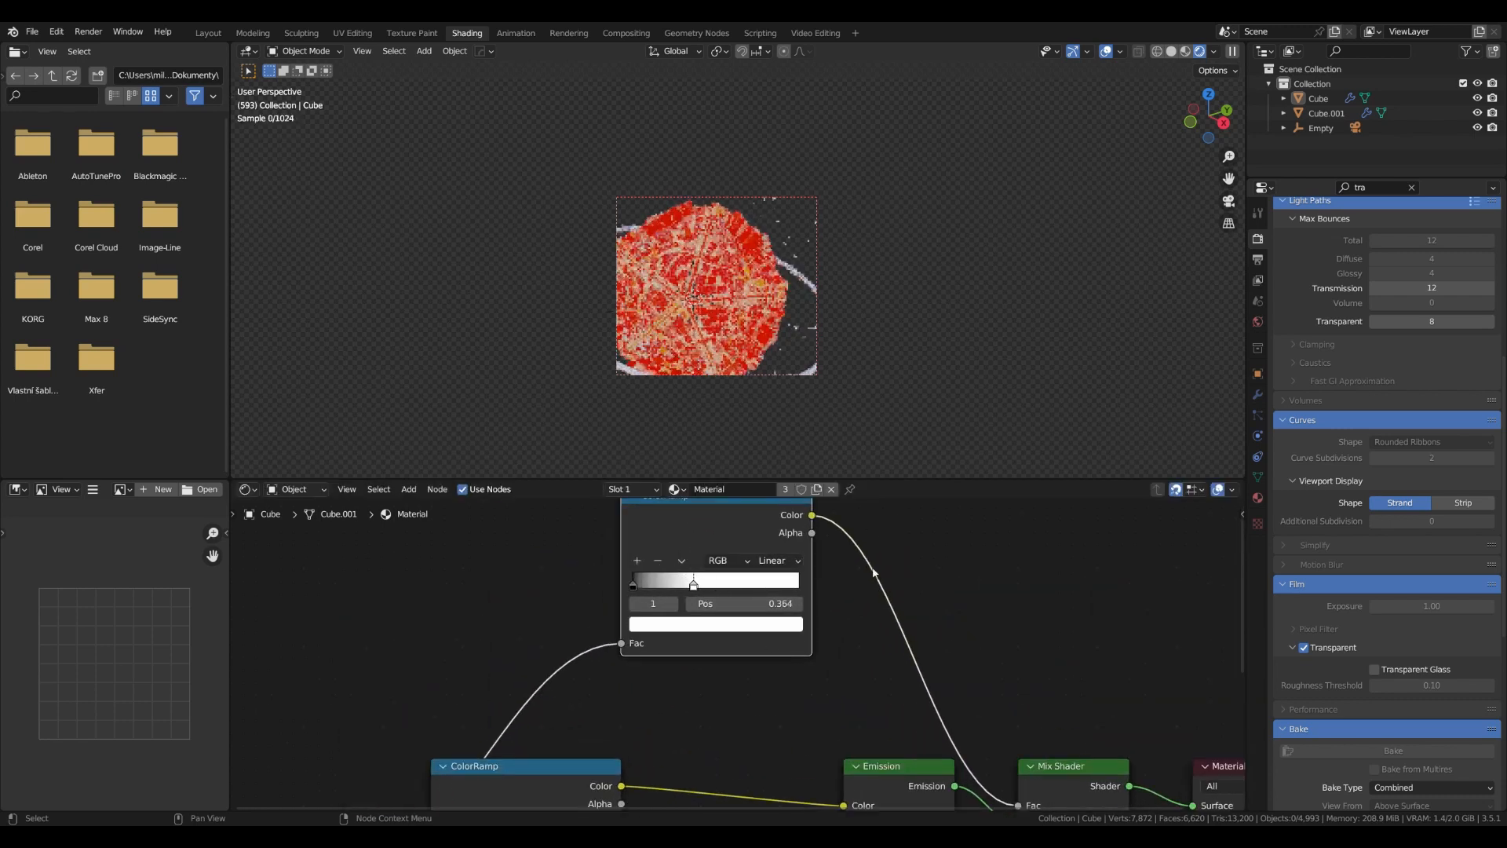
Add a Voronoi Texture node and connect its Distance output to the Glass BSDF's Normal input
{"action": "scroll", "coordinate": [681, 589], "scroll_direction": "down", "scroll_amount": 2}
{"action": "middle_click_drag", "start_coordinate": [620, 675], "coordinate": [667, 492]}
{"action": "key", "text": "shift+a"}
{"action": "left_click", "coordinate": [757, 518]}
{"action": "type", "text": "vor"}
{"action": "left_click", "coordinate": [785, 543]}
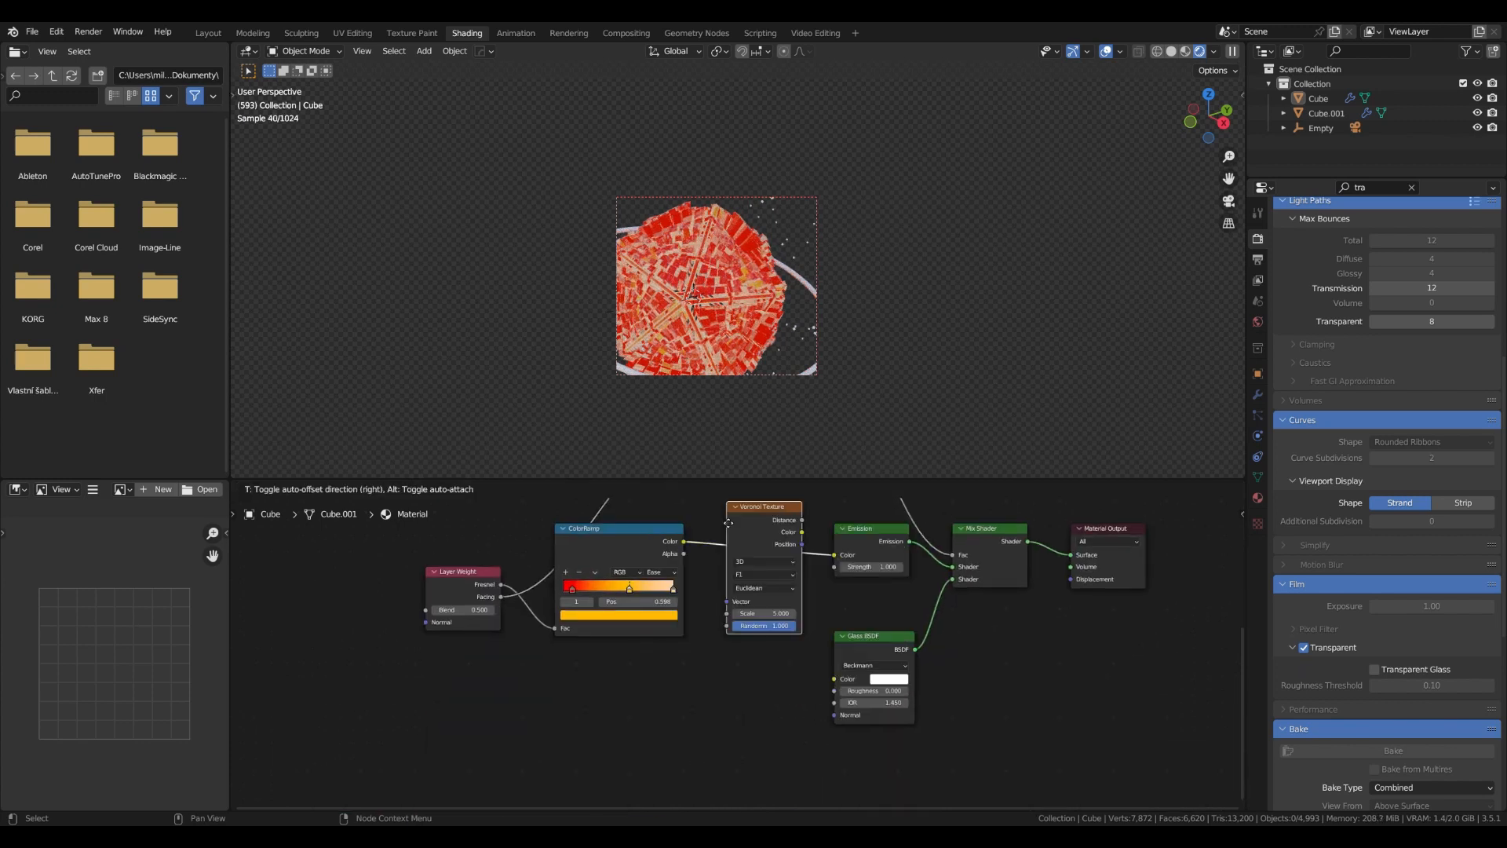
{"action": "left_click", "coordinate": [523, 697]}
{"action": "left_click_drag", "start_coordinate": [523, 692], "coordinate": [834, 714]}
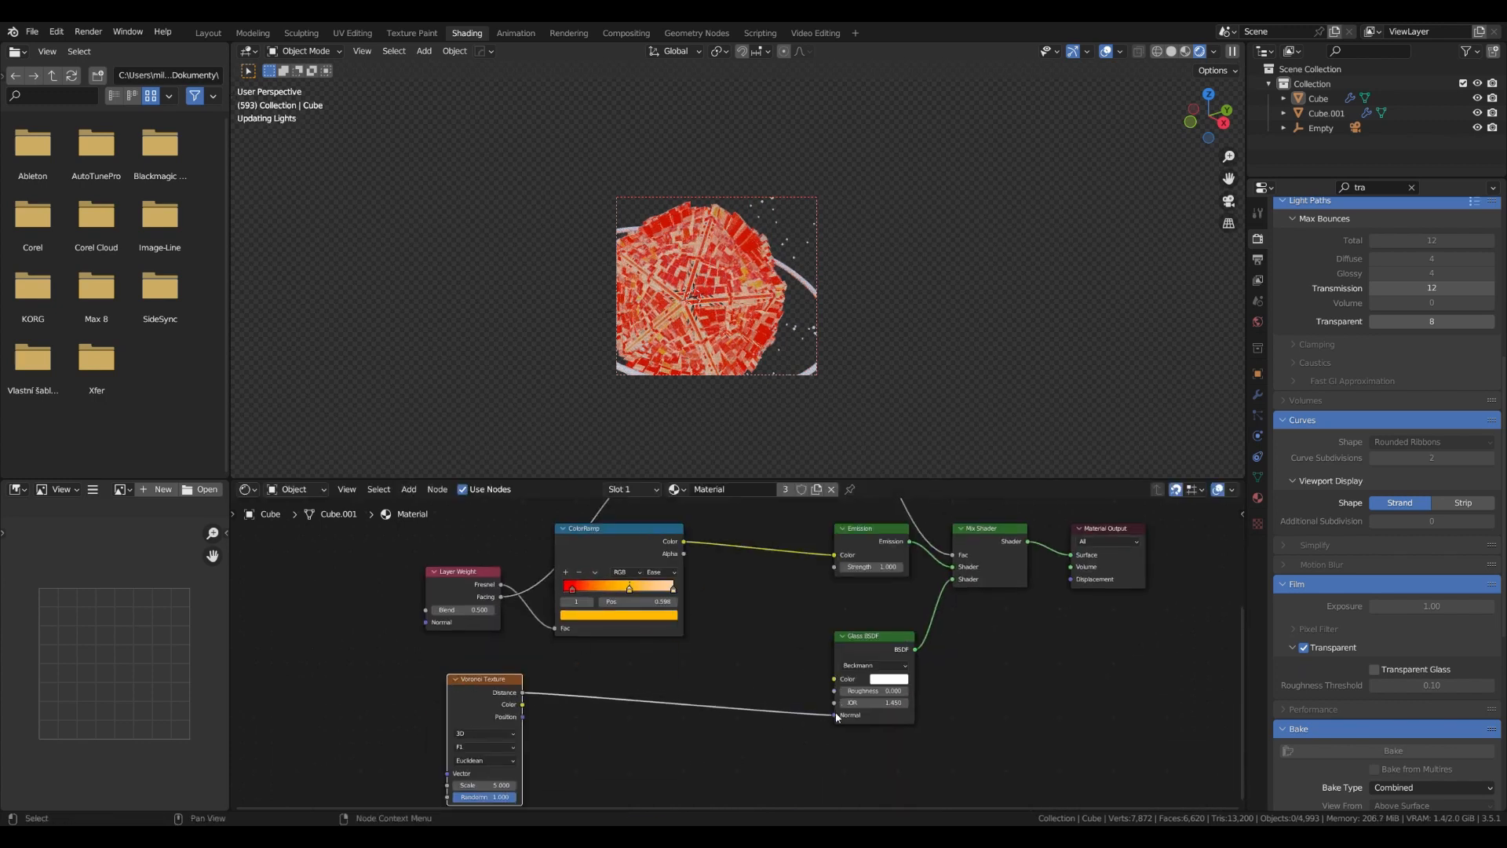
Preview the Voronoi Texture, raise its scale to about 16.3 and set its feature to Distance to Edge
{"action": "left_click", "coordinate": [512, 739], "text": "ctrl+shift"}
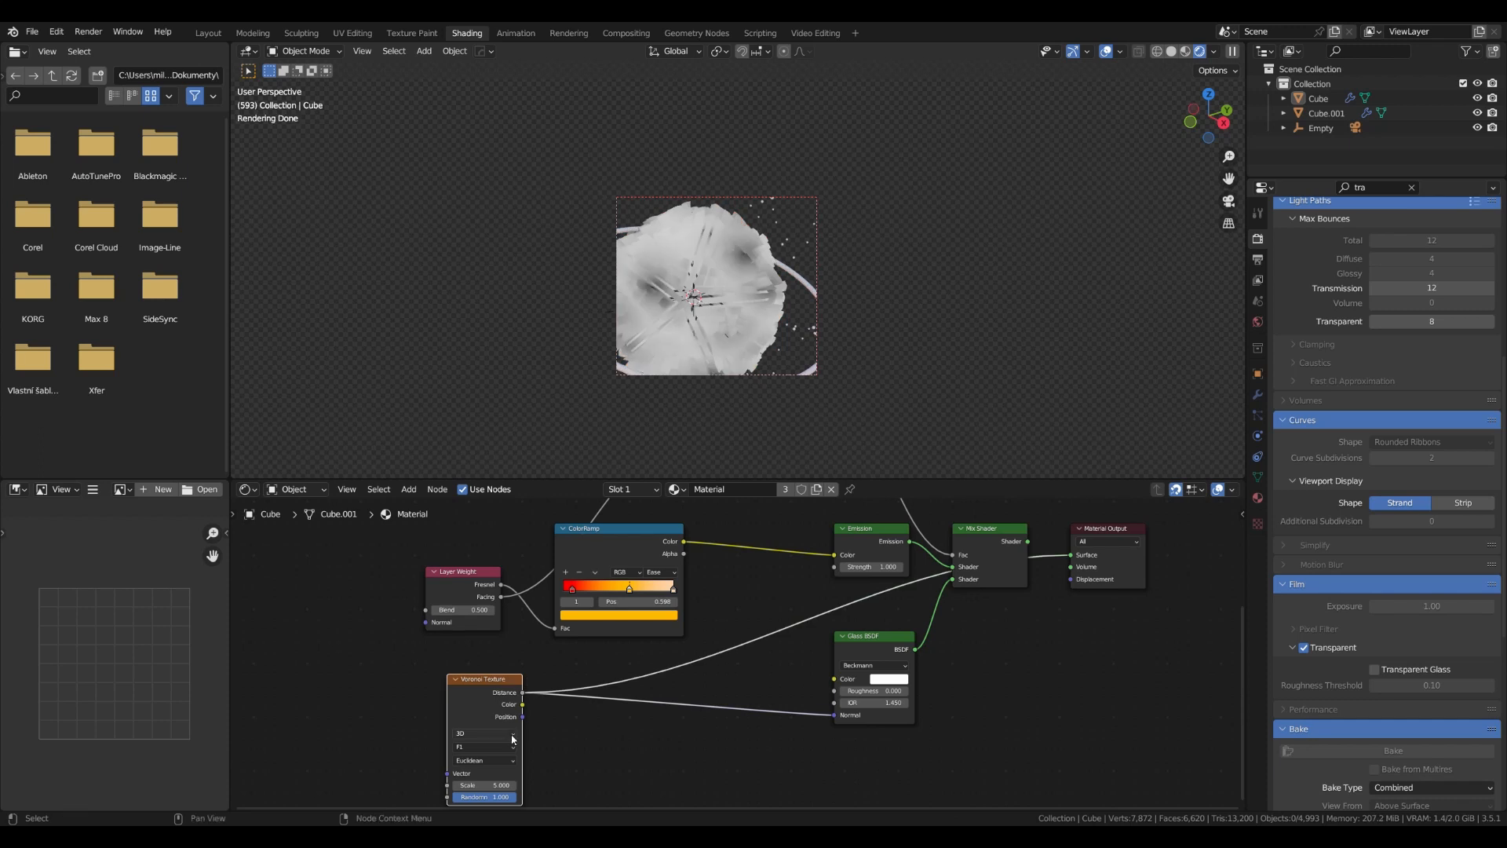
{"action": "left_click_drag", "start_coordinate": [496, 784], "coordinate": [542, 784]}
{"action": "left_click", "coordinate": [484, 760]}
{"action": "left_click", "coordinate": [481, 730]}
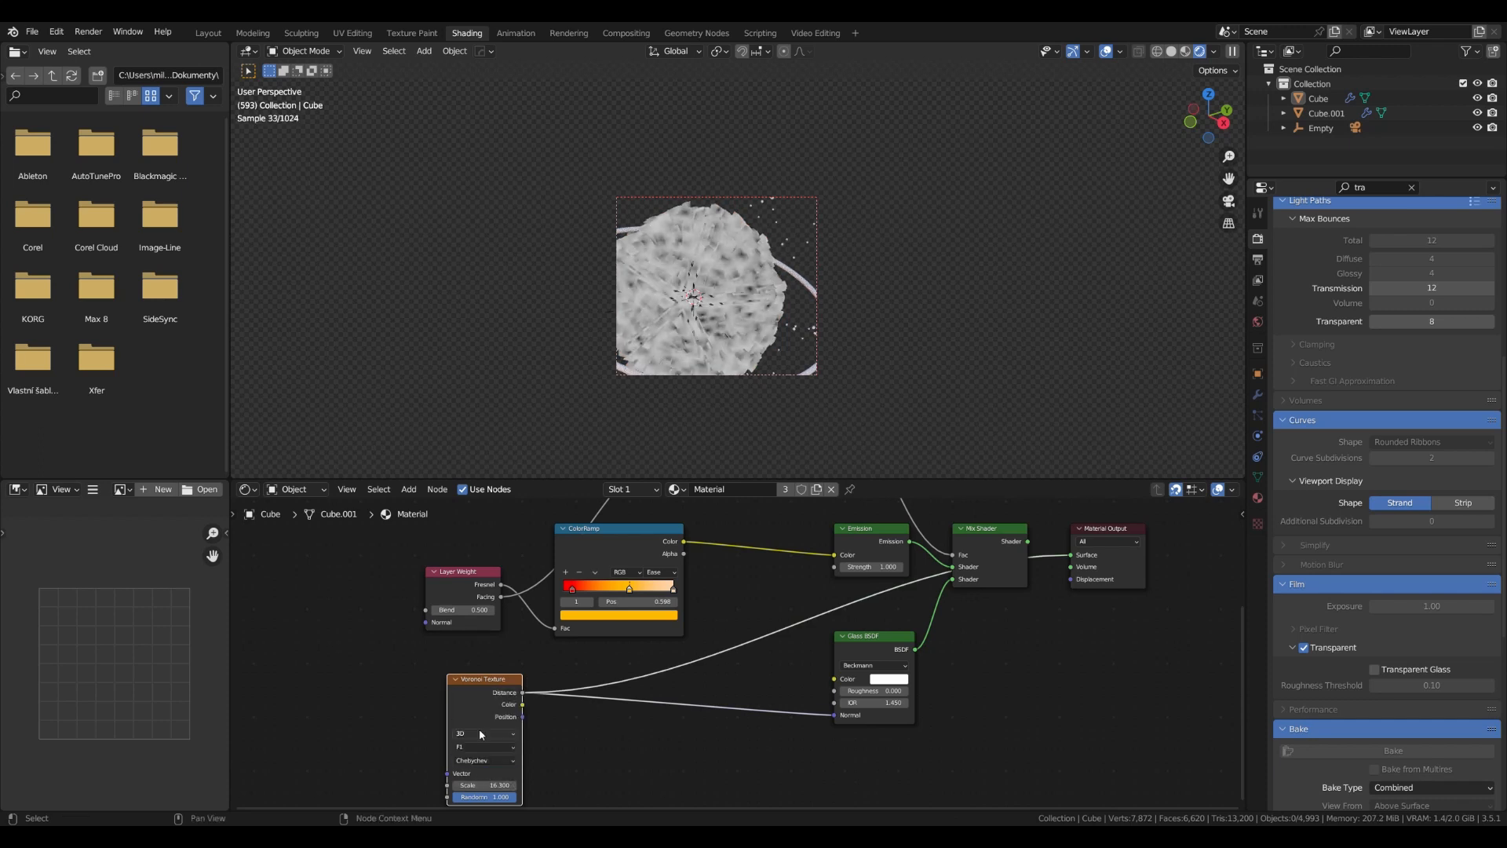
{"action": "left_click", "coordinate": [483, 746]}
{"action": "left_click", "coordinate": [482, 711]}
{"action": "left_click", "coordinate": [483, 752]}
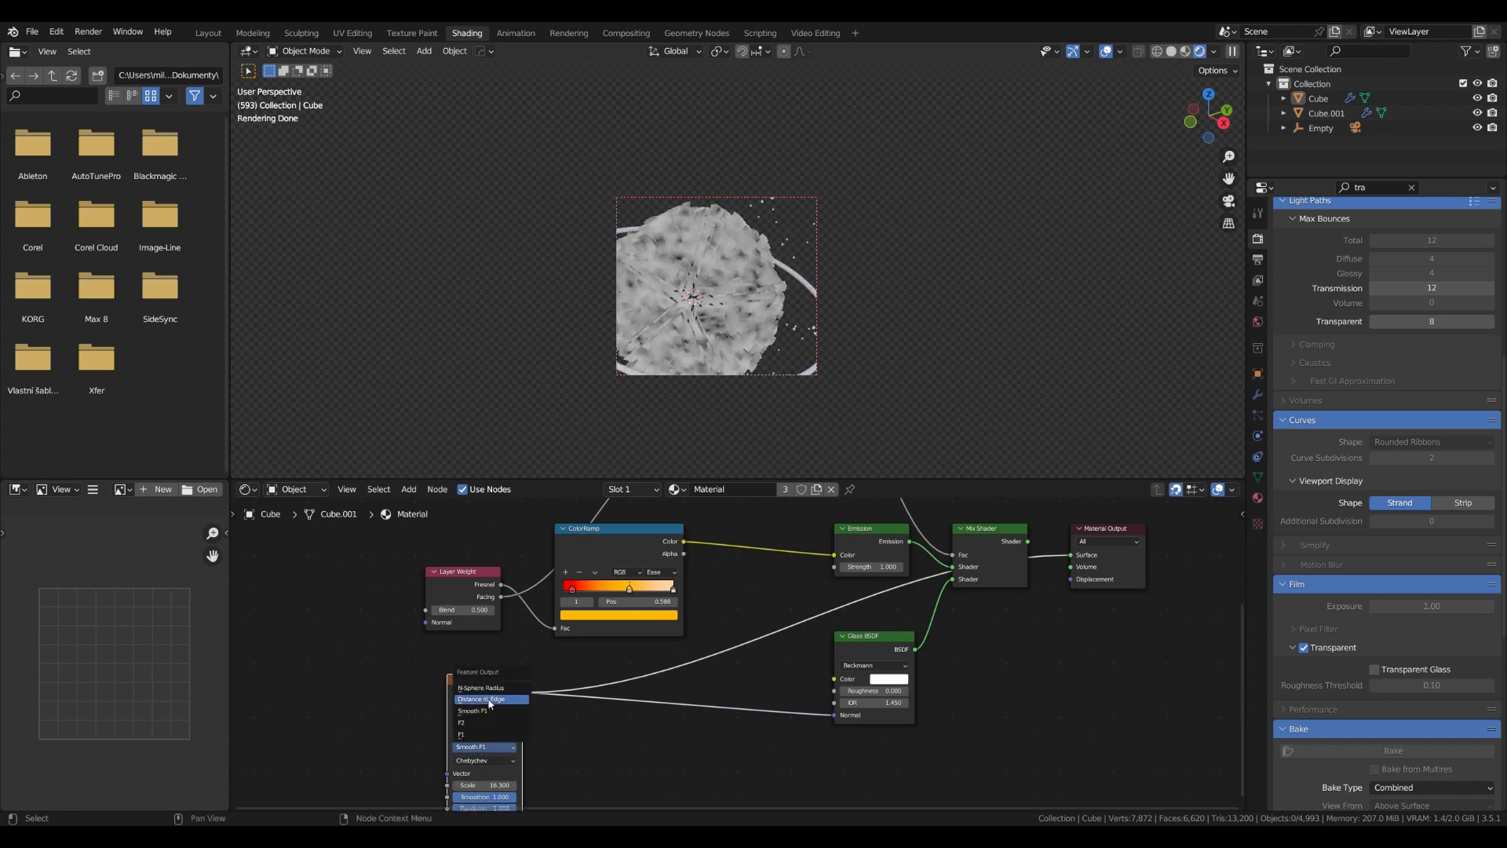
{"action": "left_click", "coordinate": [483, 735]}
Insert a Bump node between the Voronoi Texture and the Glass BSDF's Normal, lower its strength to about 0.38 and raise the Voronoi scale
{"action": "key", "text": "shift+a"}
{"action": "type", "text": "bum"}
{"action": "key", "text": "Return"}
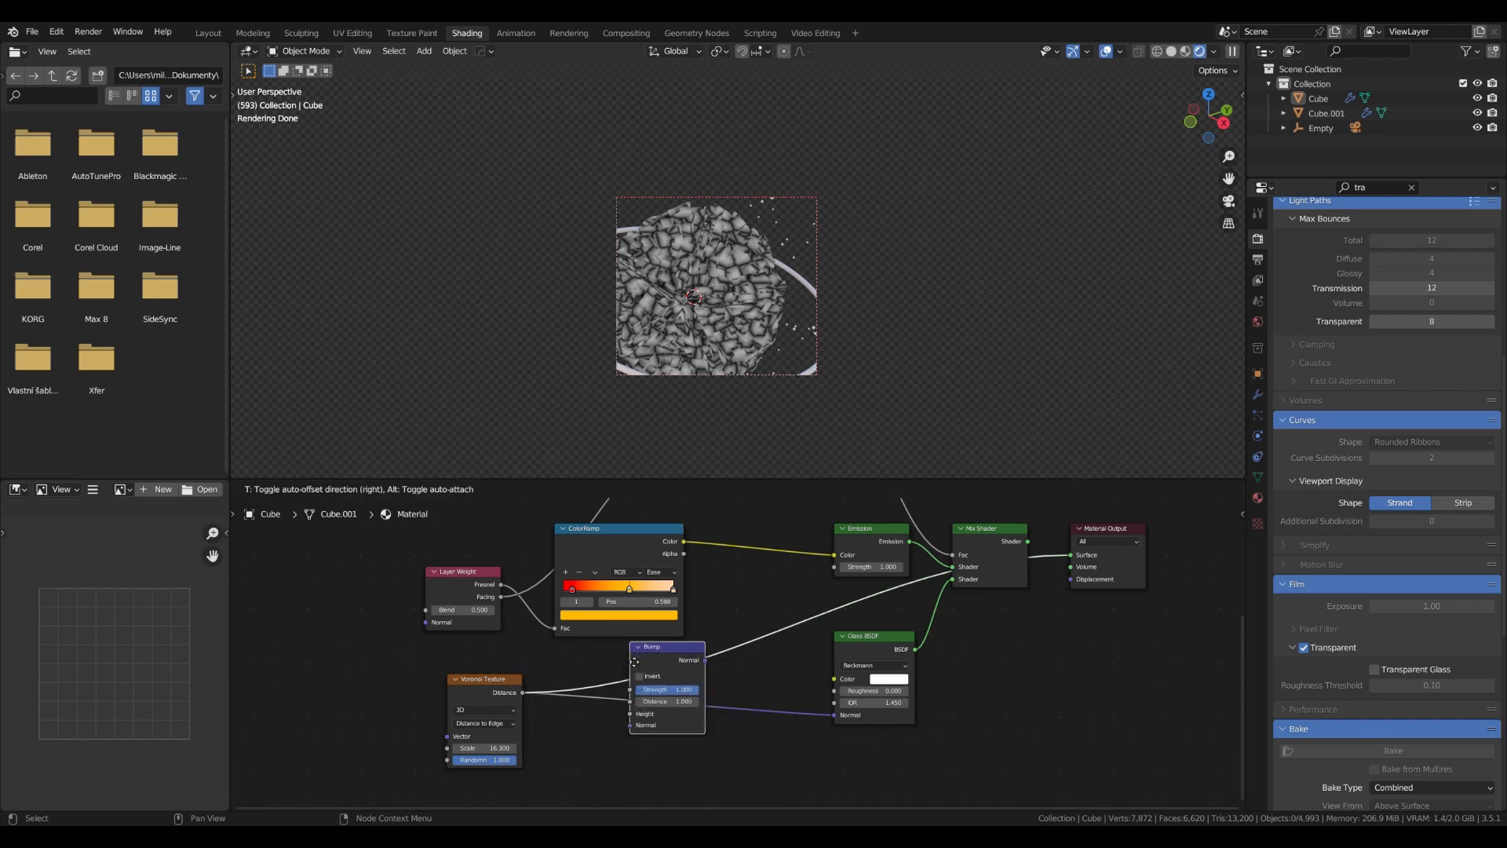
{"action": "left_click", "coordinate": [704, 702]}
{"action": "left_click", "coordinate": [702, 703], "text": "ctrl+shift"}
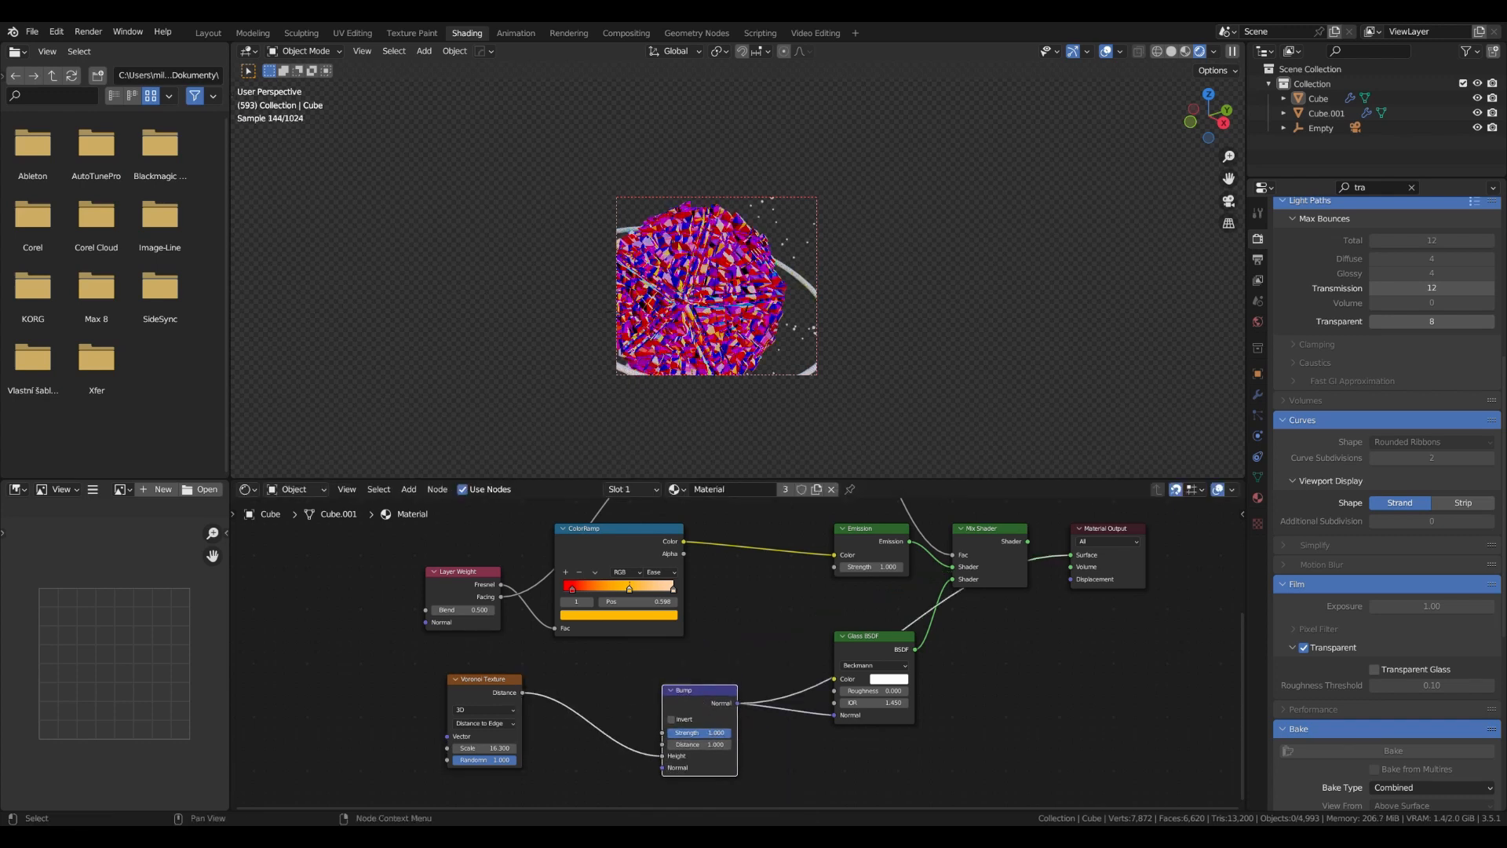
{"action": "left_click_drag", "start_coordinate": [710, 731], "coordinate": [675, 731]}
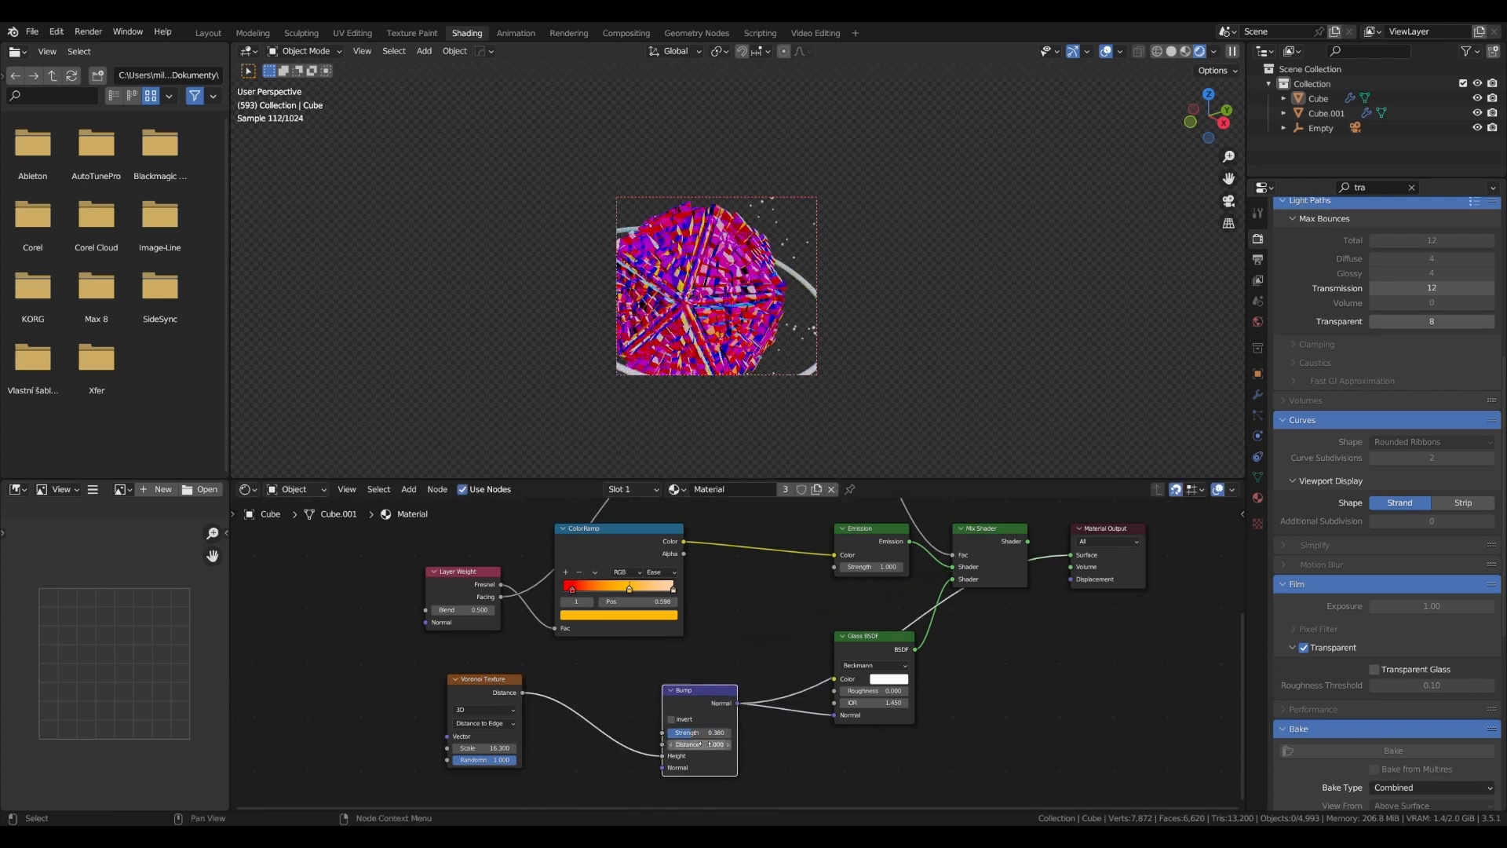
{"action": "left_click_drag", "start_coordinate": [504, 748], "coordinate": [547, 748]}
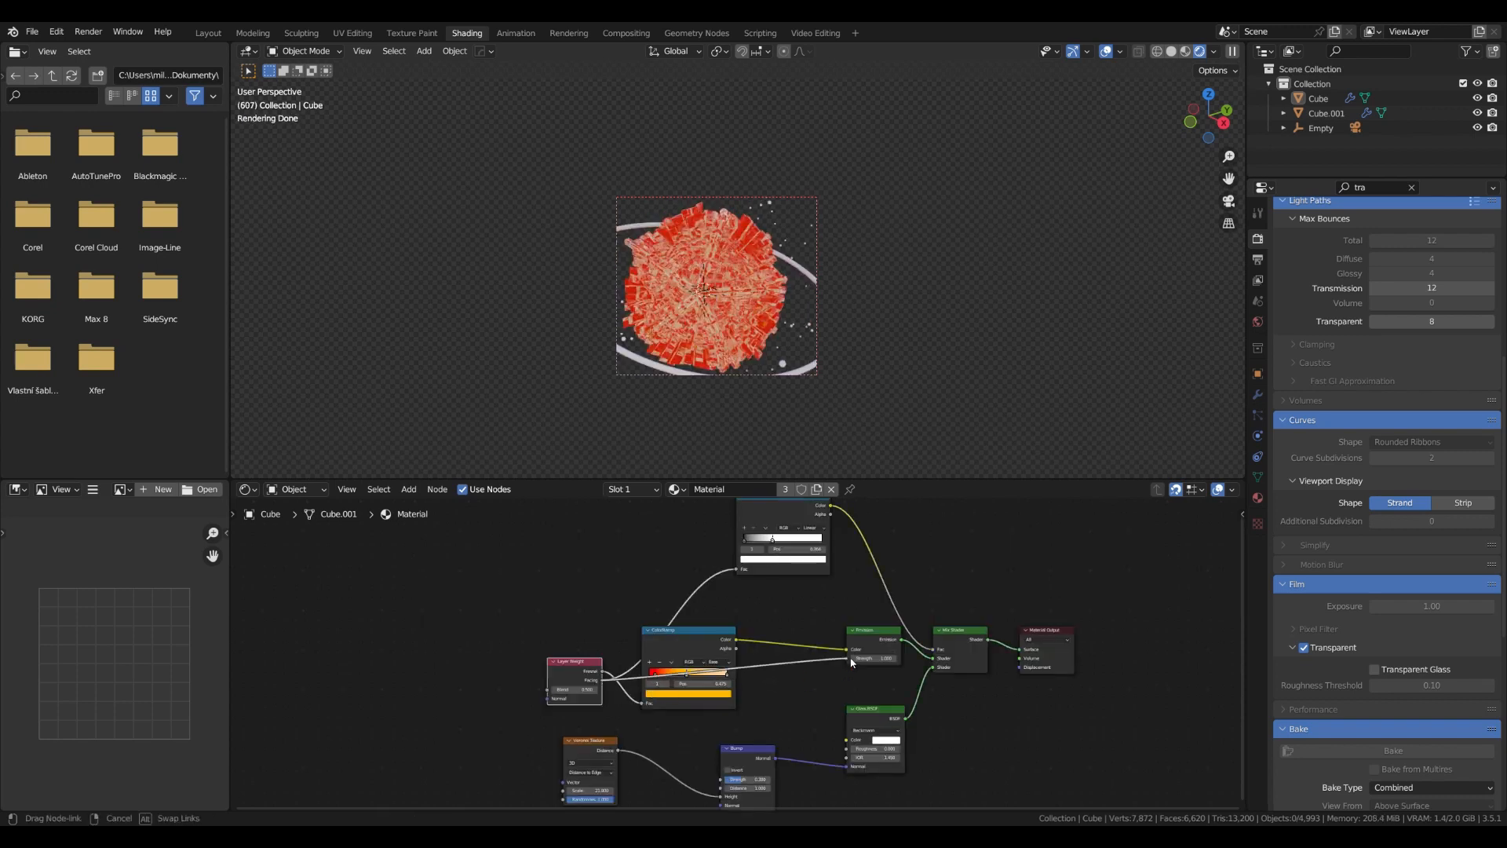
Connect Layer Weight's Facing output to the Emission Strength and insert a Math node on that link
{"action": "left_click_drag", "start_coordinate": [852, 661], "coordinate": [852, 661]}
{"action": "key", "text": "shift+a"}
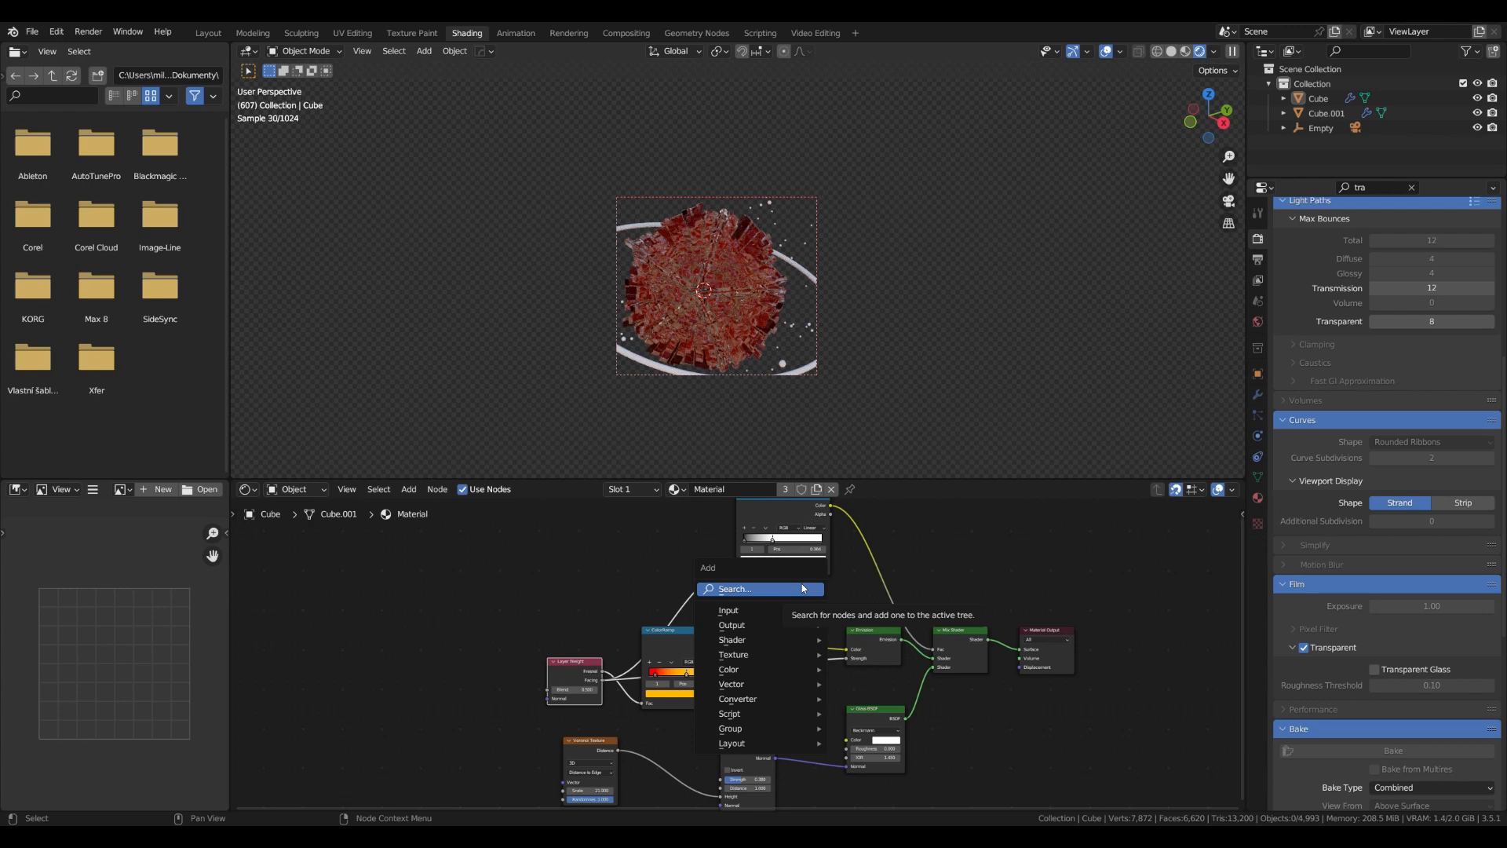
{"action": "left_click", "coordinate": [801, 588]}
{"action": "type", "text": "math"}
{"action": "left_click", "coordinate": [860, 610]}
{"action": "left_click", "coordinate": [818, 690]}
{"action": "scroll", "coordinate": [817, 691], "scroll_direction": "up", "scroll_amount": 5}
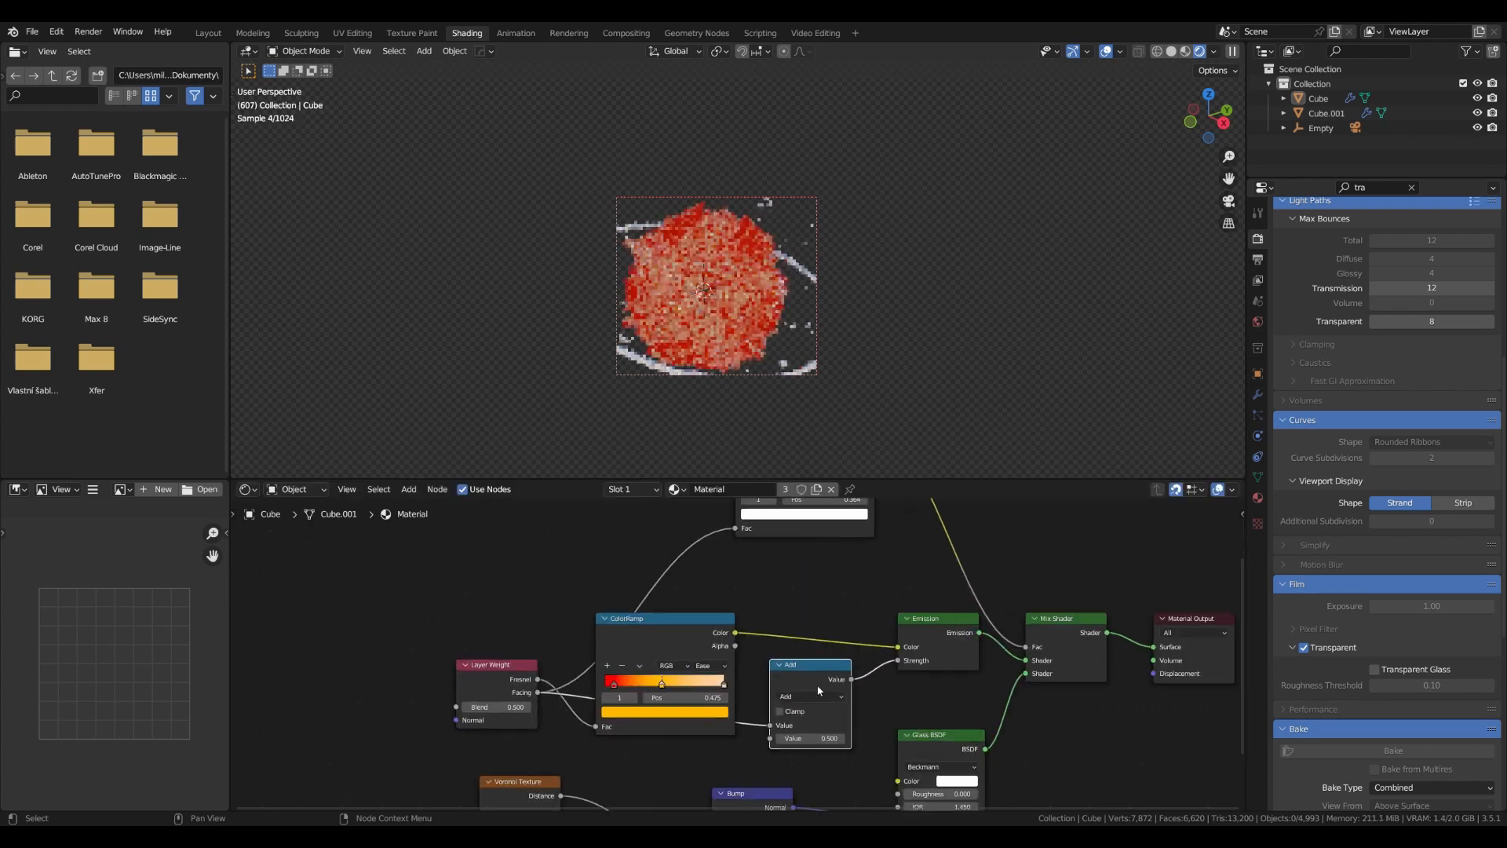
Set the Math node to Multiply with a value of 3.1
{"action": "middle_click_drag", "start_coordinate": [818, 690], "coordinate": [775, 675]}
{"action": "left_click", "coordinate": [769, 682]}
{"action": "left_click", "coordinate": [777, 562]}
{"action": "left_click_drag", "start_coordinate": [766, 723], "coordinate": [801, 723]}
{"action": "left_click_drag", "start_coordinate": [757, 664], "coordinate": [768, 676]}
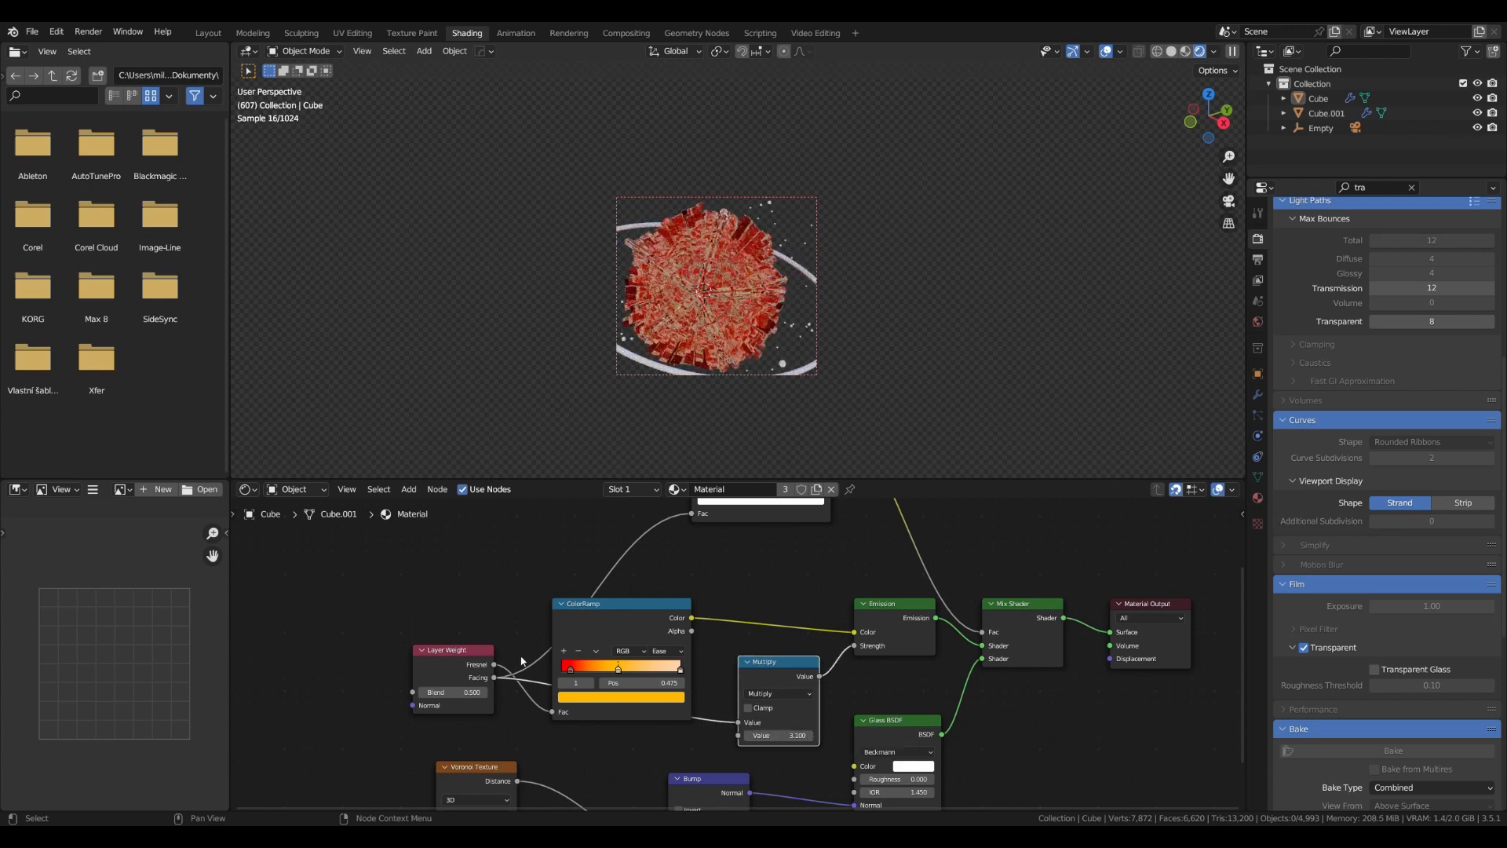
Spread out the Layer Weight, ColorRamp and Multiply nodes to make room before the Emission shader
{"action": "left_click_drag", "start_coordinate": [464, 658], "coordinate": [289, 530]}
{"action": "scroll", "coordinate": [738, 596], "scroll_direction": "down", "scroll_amount": 6}
{"action": "middle_click_drag", "start_coordinate": [753, 573], "coordinate": [706, 659]}
{"action": "left_click_drag", "start_coordinate": [868, 552], "coordinate": [761, 642]}
{"action": "left_click_drag", "start_coordinate": [785, 546], "coordinate": [821, 496]}
{"action": "left_click_drag", "start_coordinate": [711, 669], "coordinate": [776, 602]}
{"action": "middle_click_drag", "start_coordinate": [742, 651], "coordinate": [742, 612]}
{"action": "scroll", "coordinate": [738, 628], "scroll_direction": "up", "scroll_amount": 3}
Insert a ColorRamp between Layer Weight's Facing output and the Multiply node
{"action": "key", "text": "shift+a"}
{"action": "left_click", "coordinate": [664, 637]}
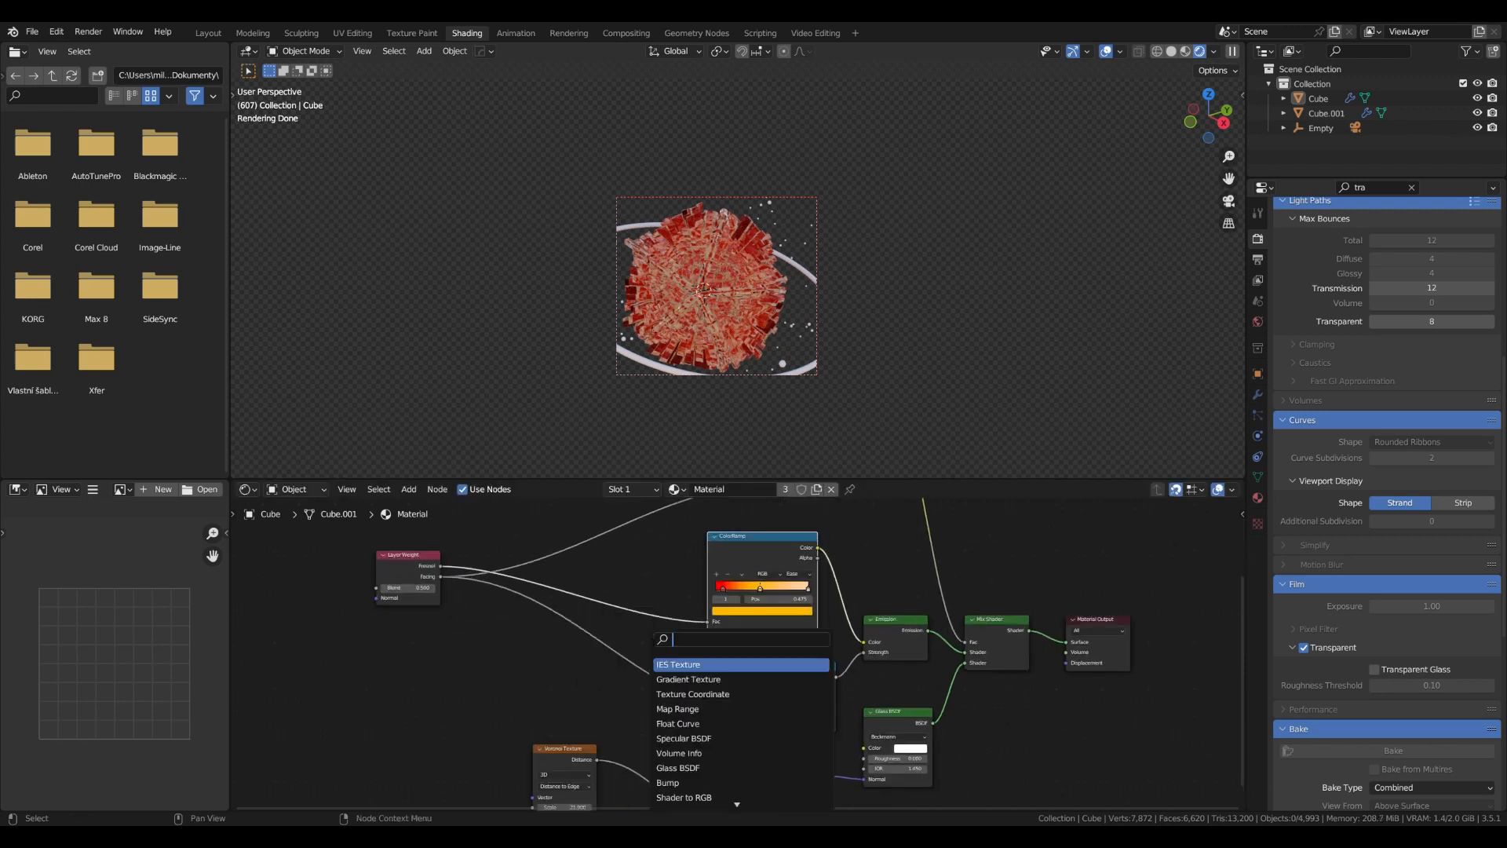
{"action": "type", "text": "colo"}
{"action": "key", "text": "Return"}
{"action": "left_click", "coordinate": [651, 682]}
{"action": "scroll", "coordinate": [651, 687], "scroll_direction": "up", "scroll_amount": 2}
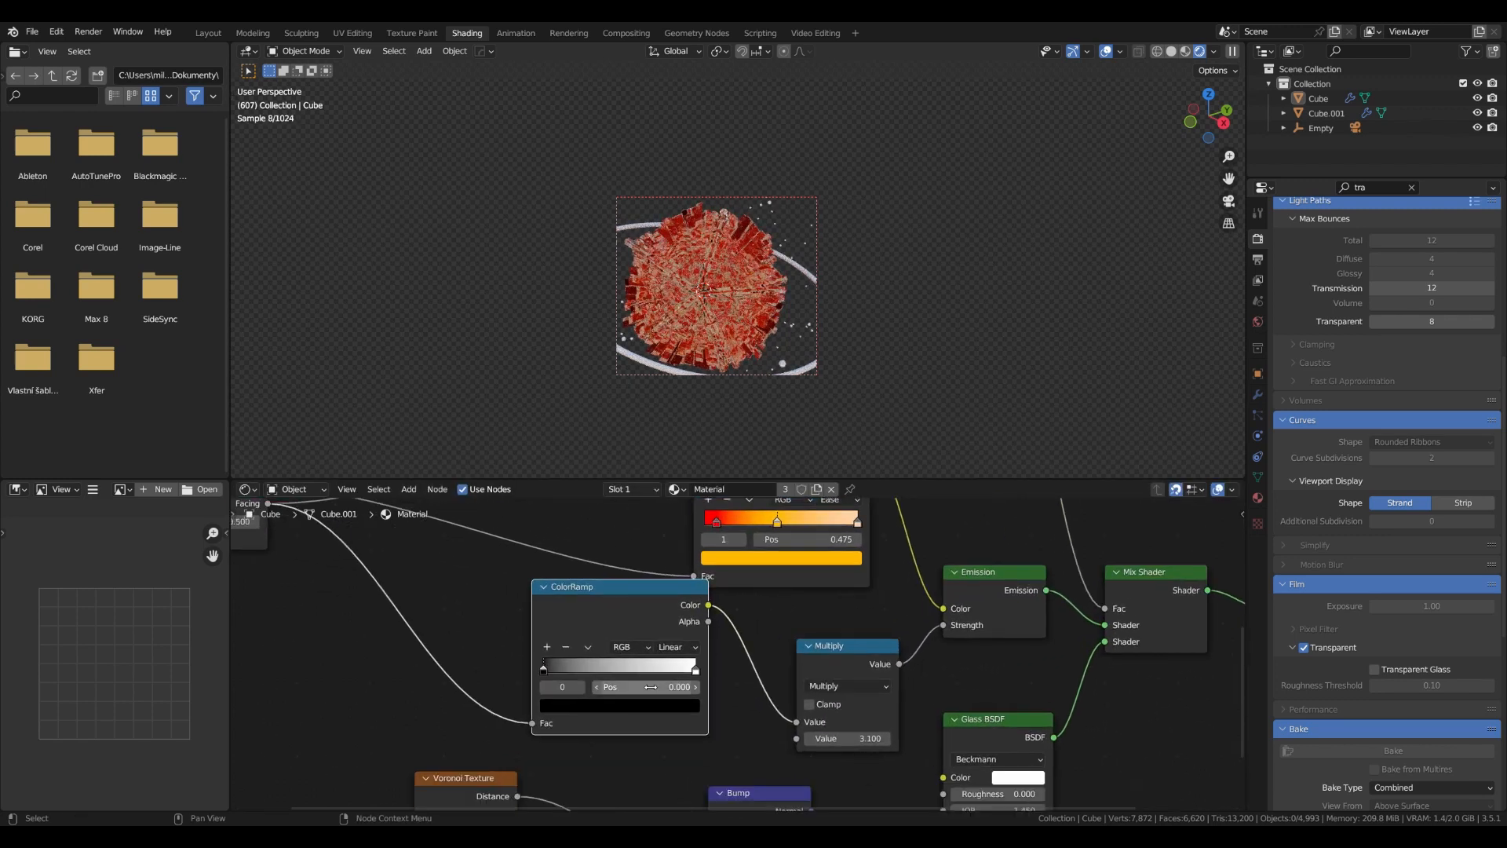
Move the new ColorRamp's dark stop inward to 0.185 and raise the Multiply value to 40
{"action": "left_click_drag", "start_coordinate": [562, 668], "coordinate": [561, 668]}
{"action": "left_click", "coordinate": [673, 647]}
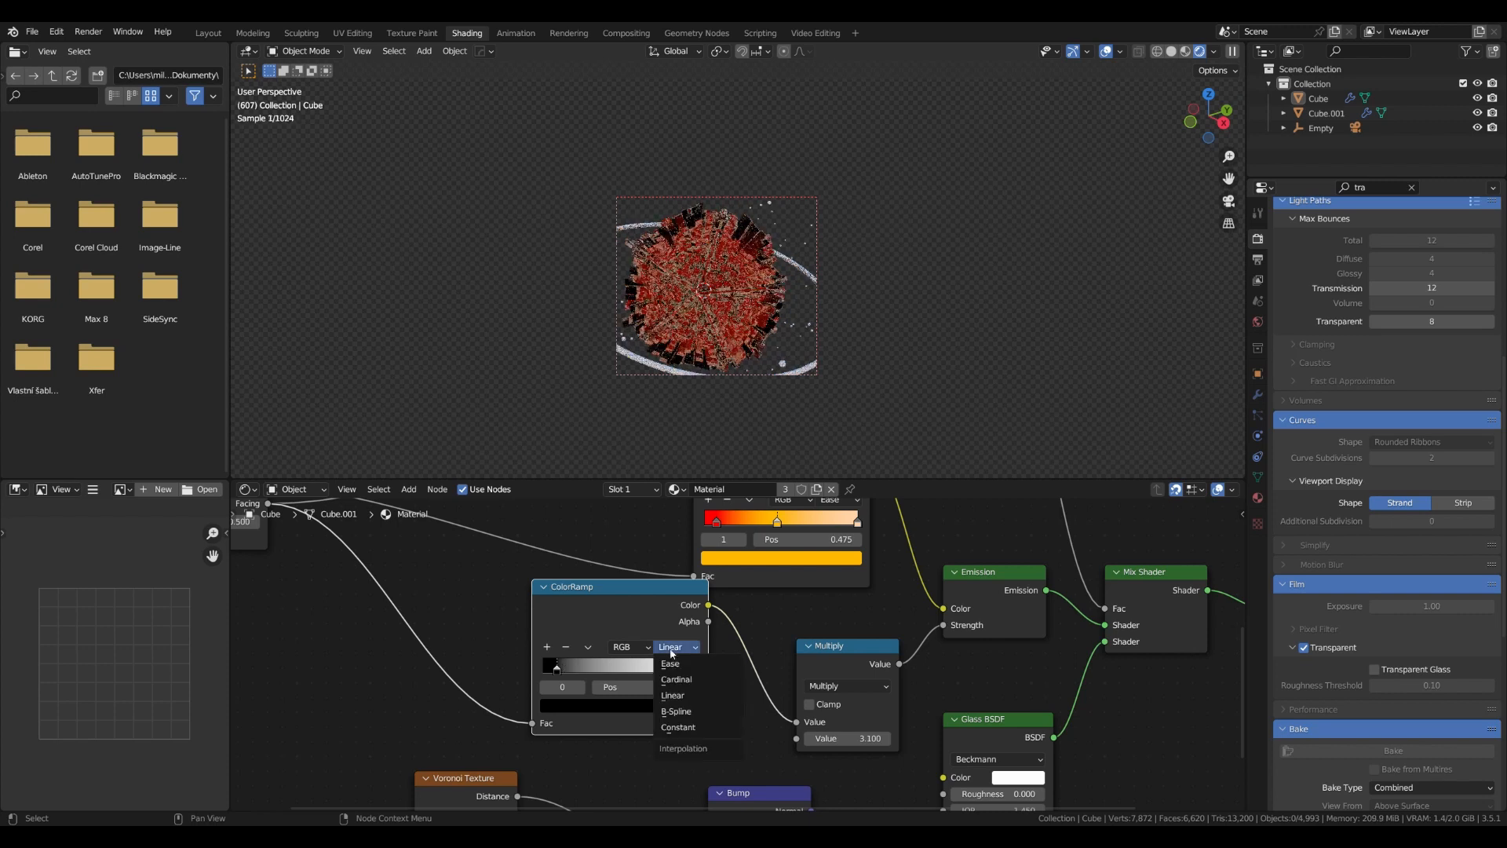
{"action": "left_click", "coordinate": [671, 663]}
{"action": "left_click_drag", "start_coordinate": [847, 738], "coordinate": [953, 737]}
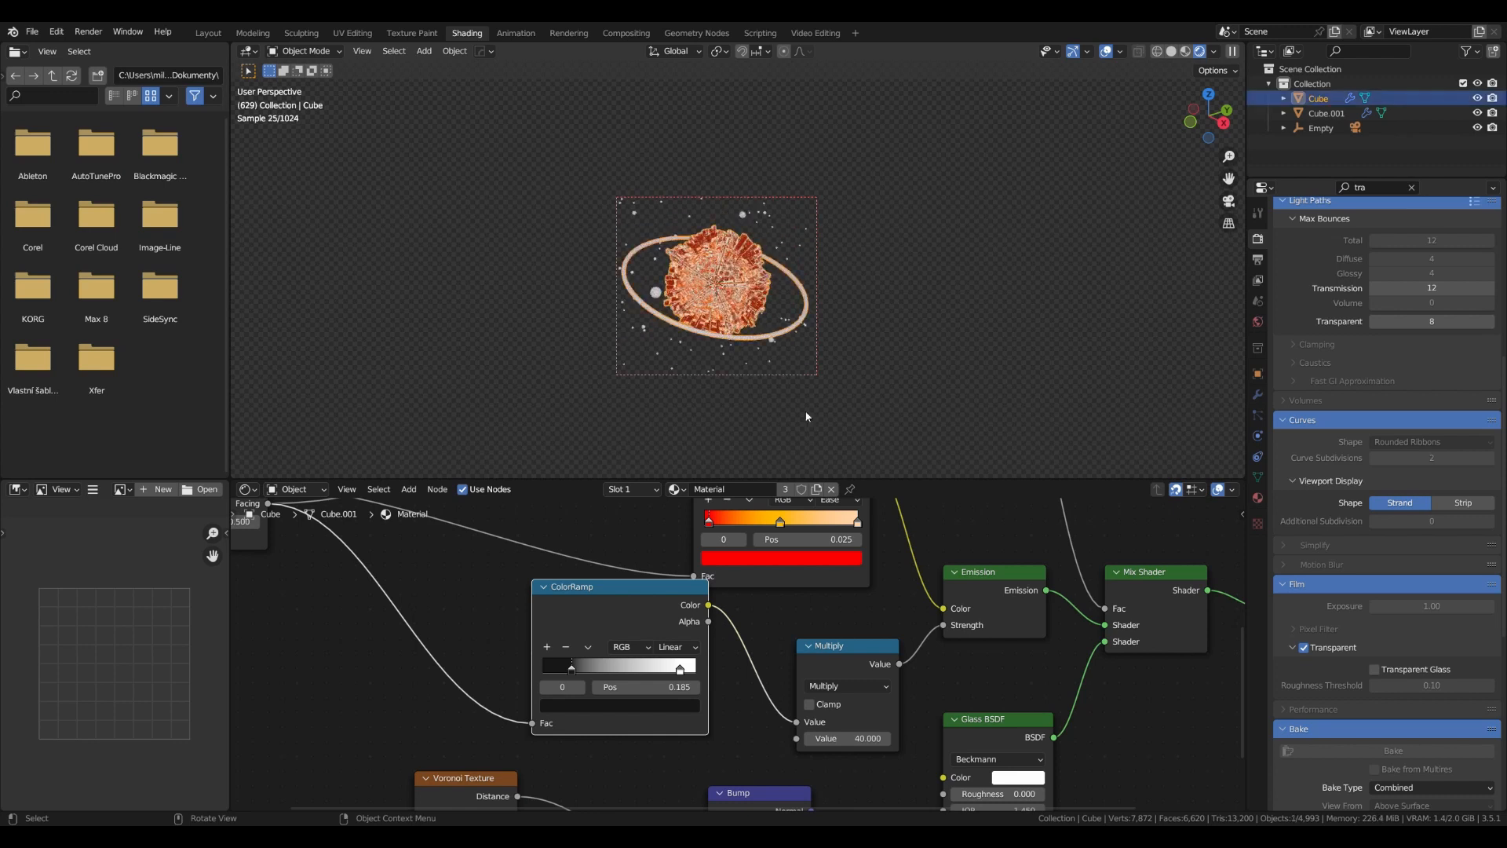
{"action": "left_click", "coordinate": [722, 308]}
{"action": "scroll", "coordinate": [720, 304], "scroll_direction": "up", "scroll_amount": 3}
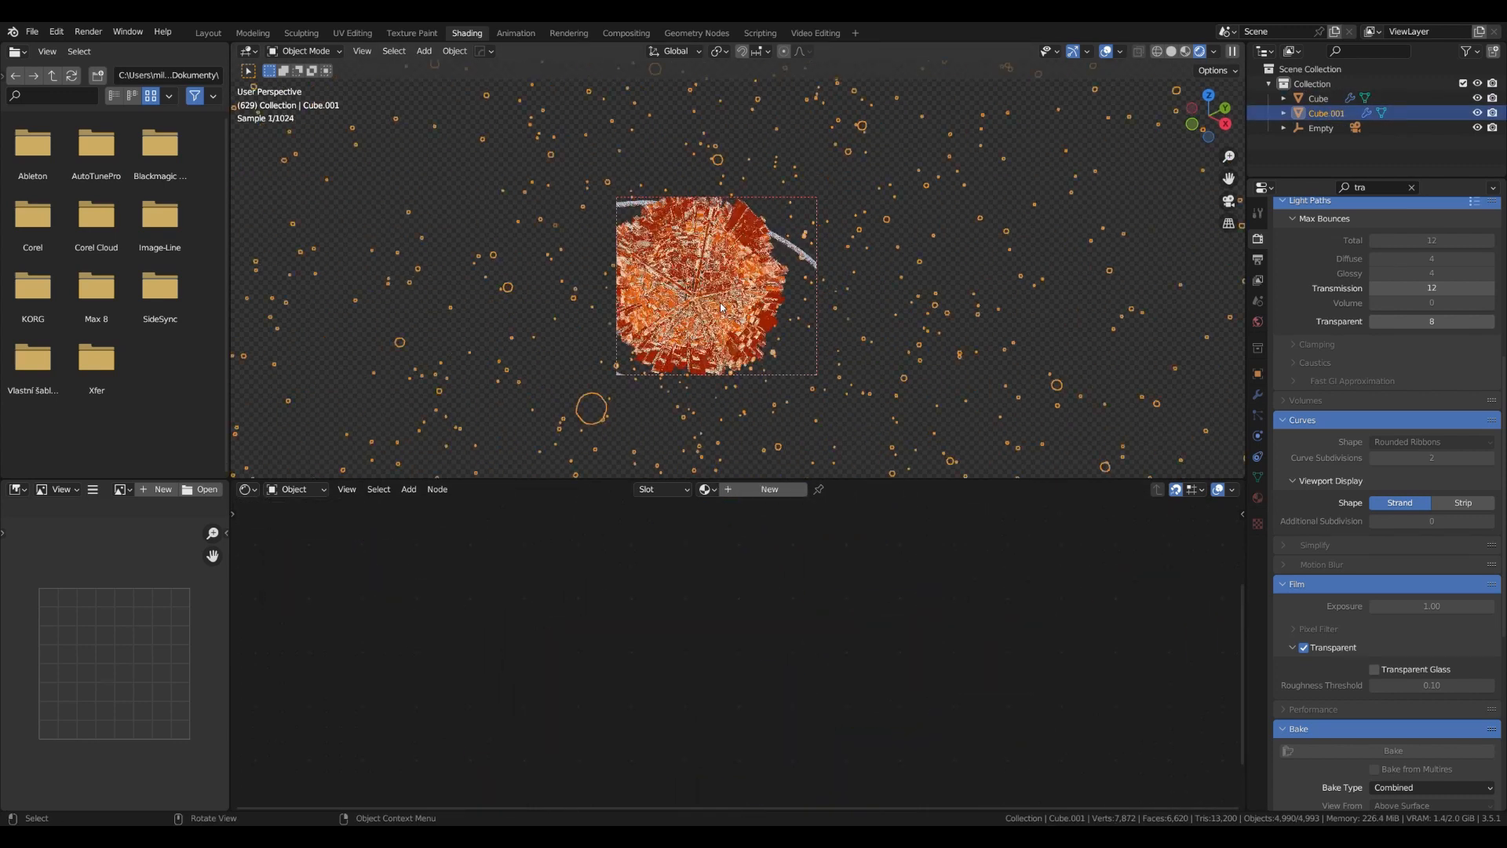
{"action": "scroll", "coordinate": [733, 300], "scroll_direction": "down", "scroll_amount": 5}
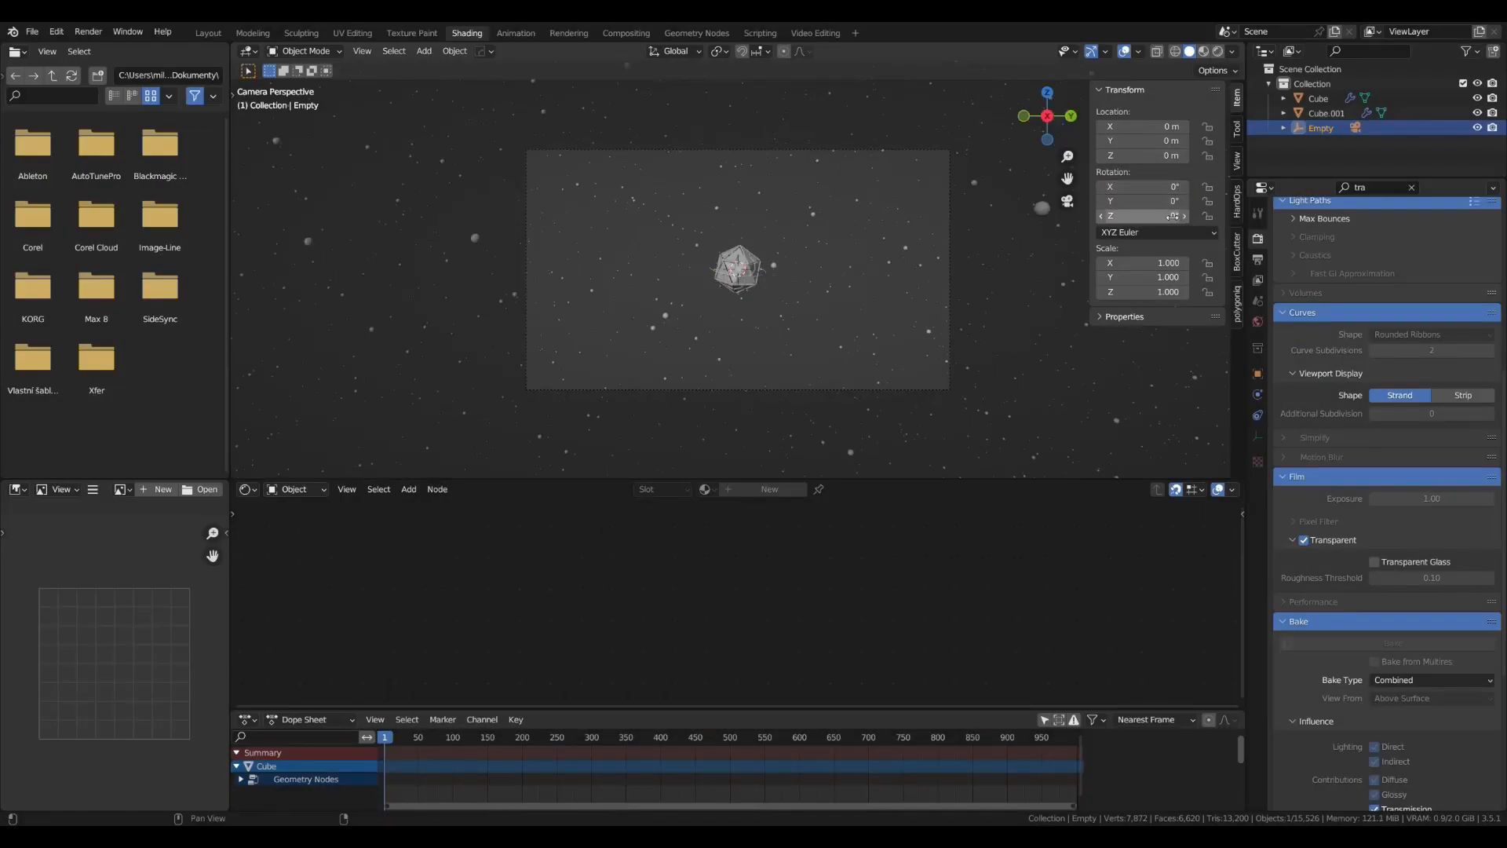
Keyframe the Empty's rotation from 0° at frame 1 to 801° on Z at frame 999 and play the animation
{"action": "key", "text": "i"}
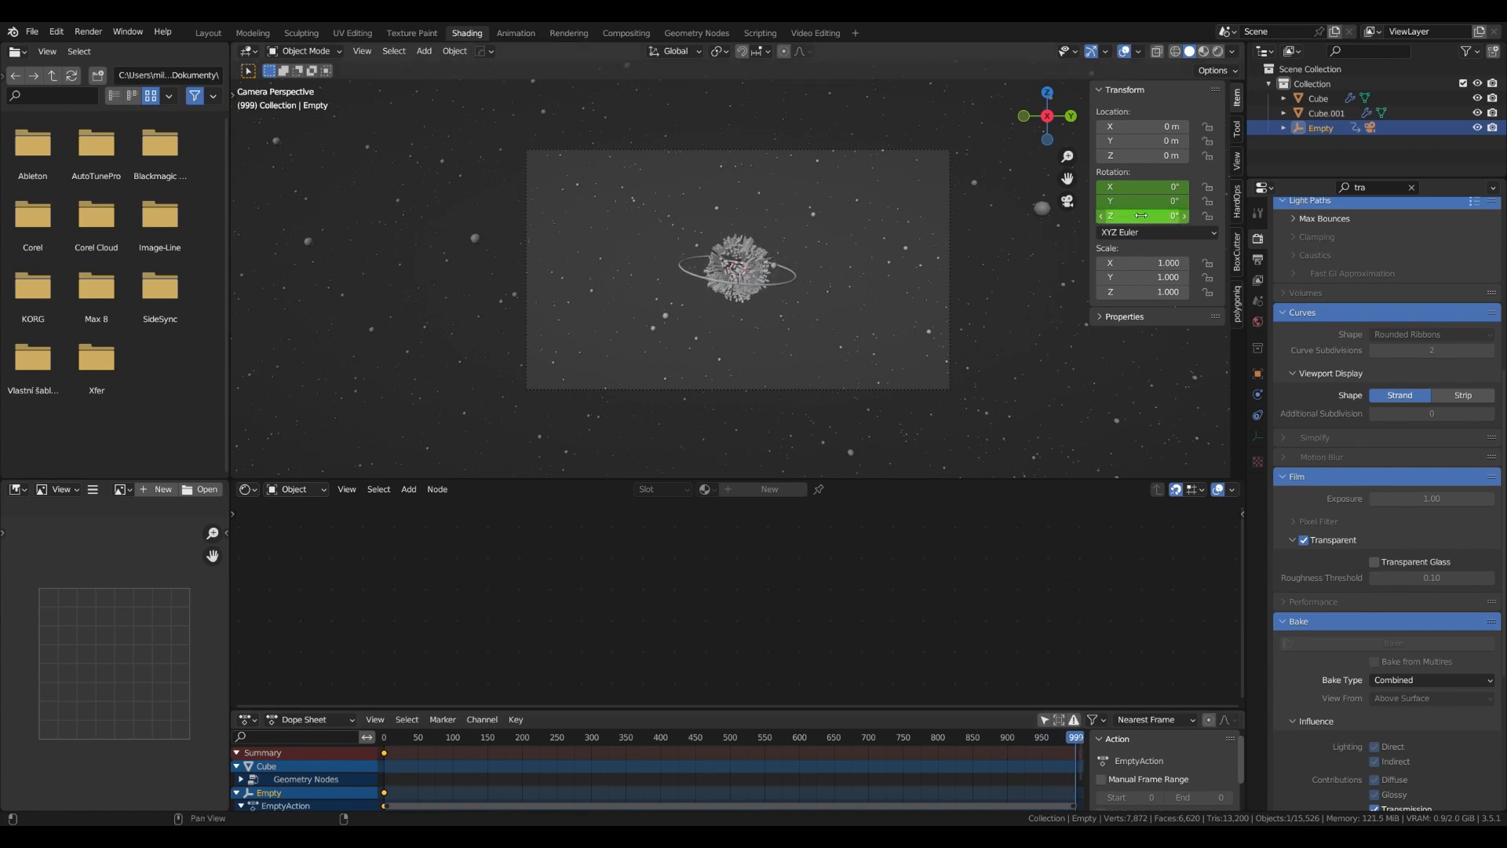
{"action": "left_click_drag", "start_coordinate": [1105, 216], "coordinate": [1178, 216]}
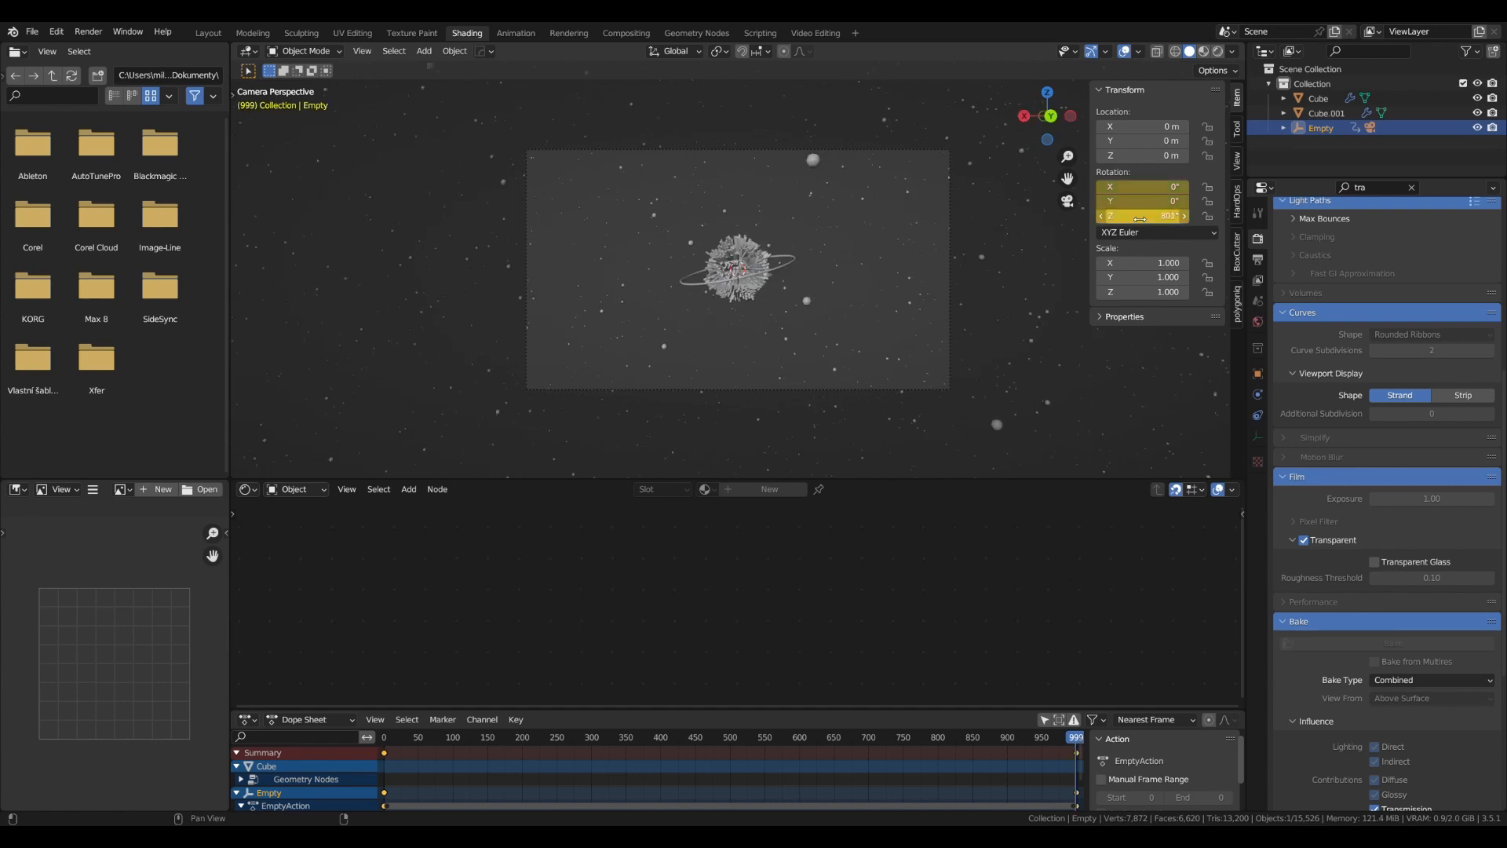
{"action": "key", "text": "space"}
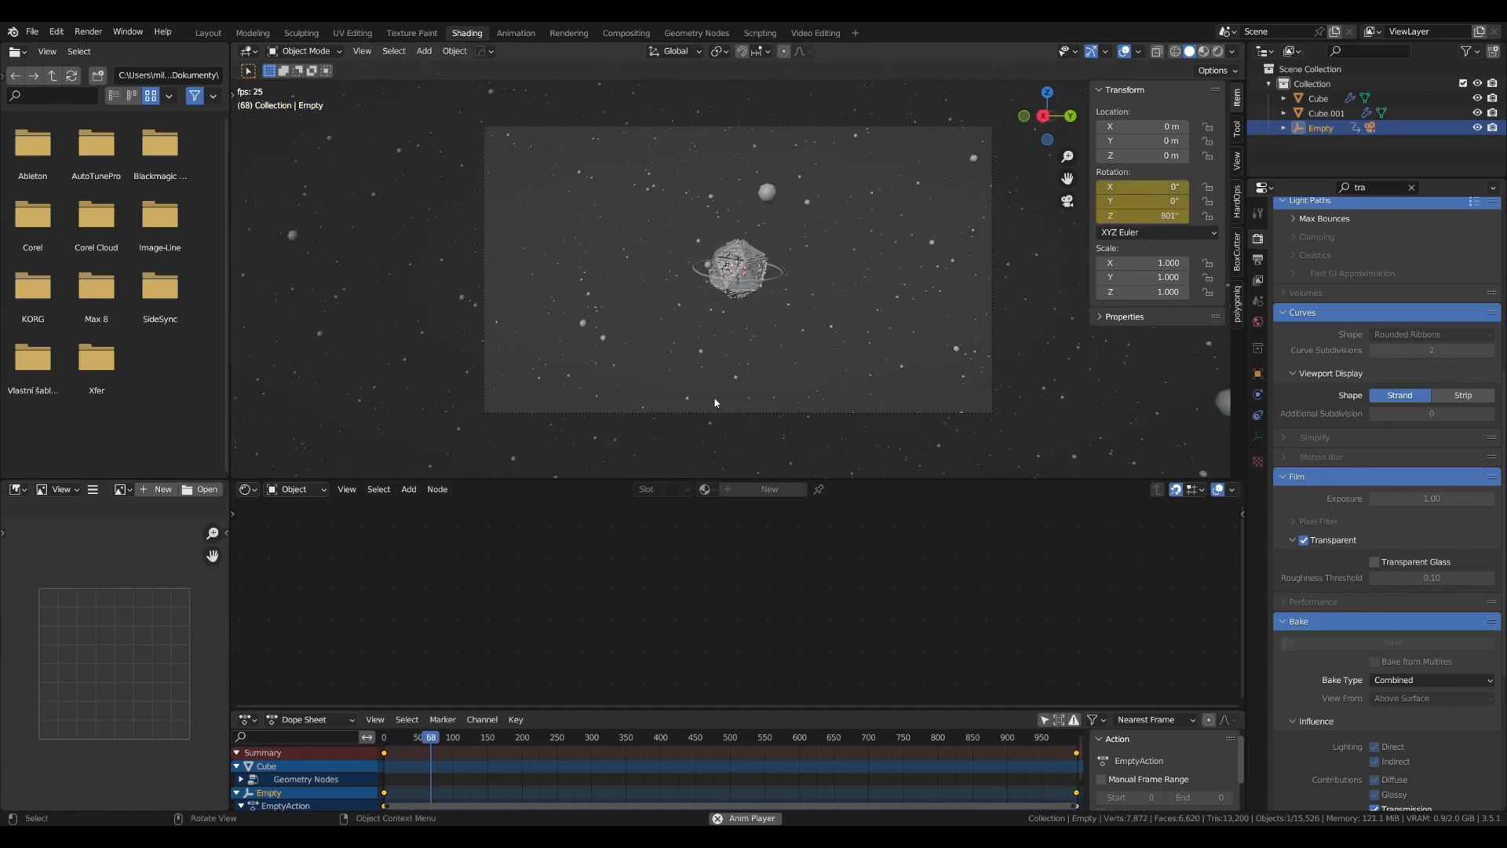
Select the Cube in the viewport and tilt it with a free trackball rotation
{"action": "left_click", "coordinate": [750, 283]}
{"action": "key", "text": "r"}
{"action": "key", "text": "r"}
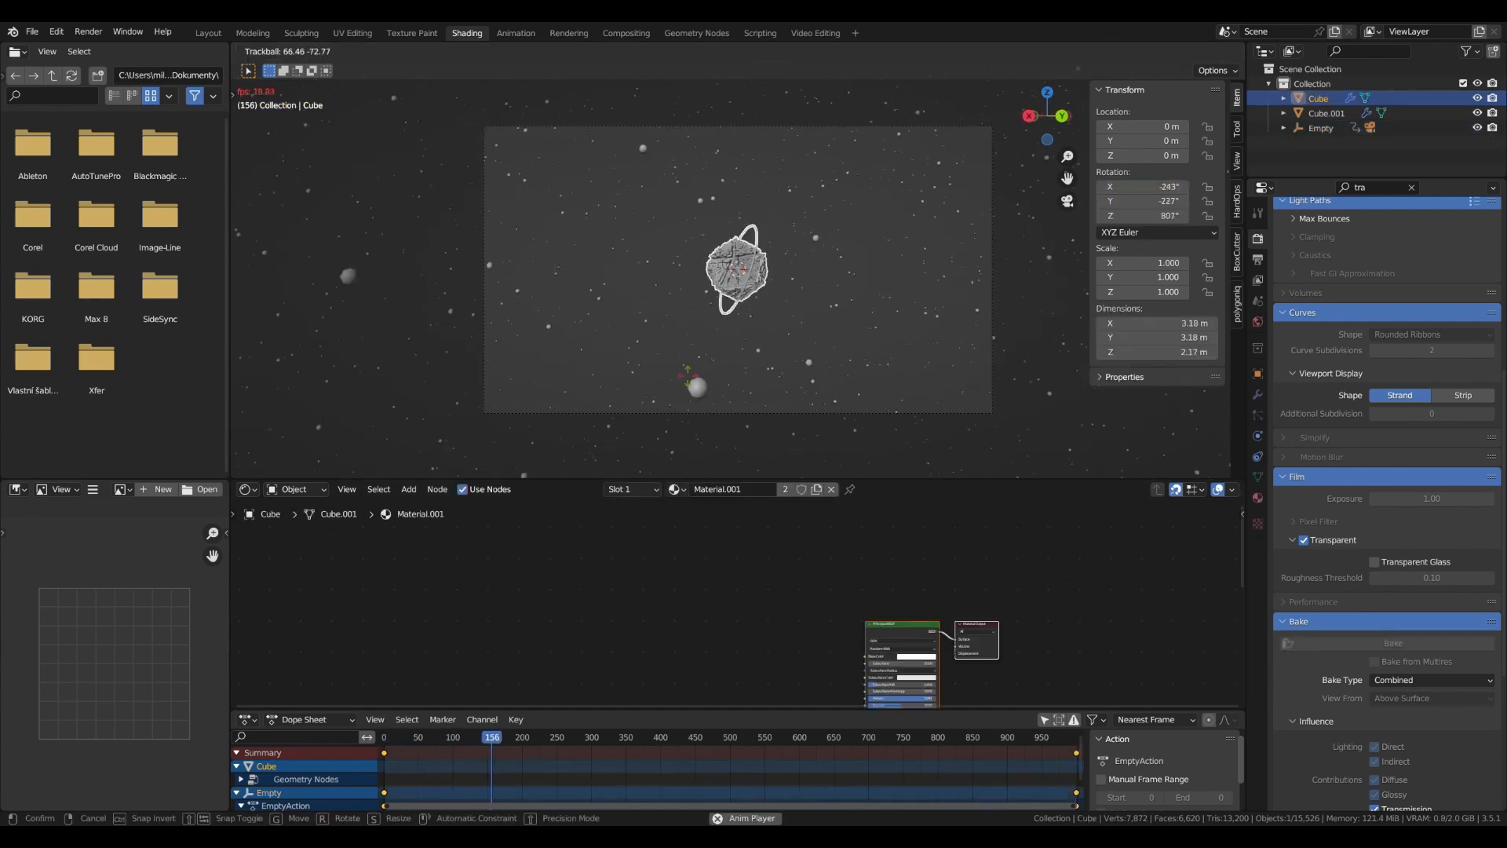